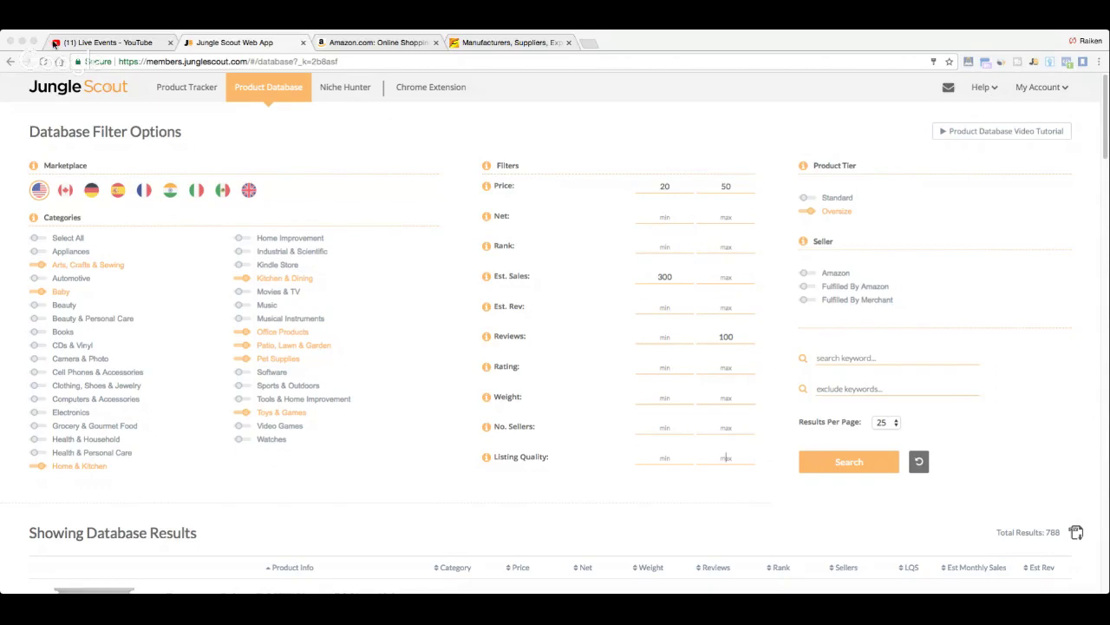
View the tracked products list and return to the product database filters.
left_click(251, 42)
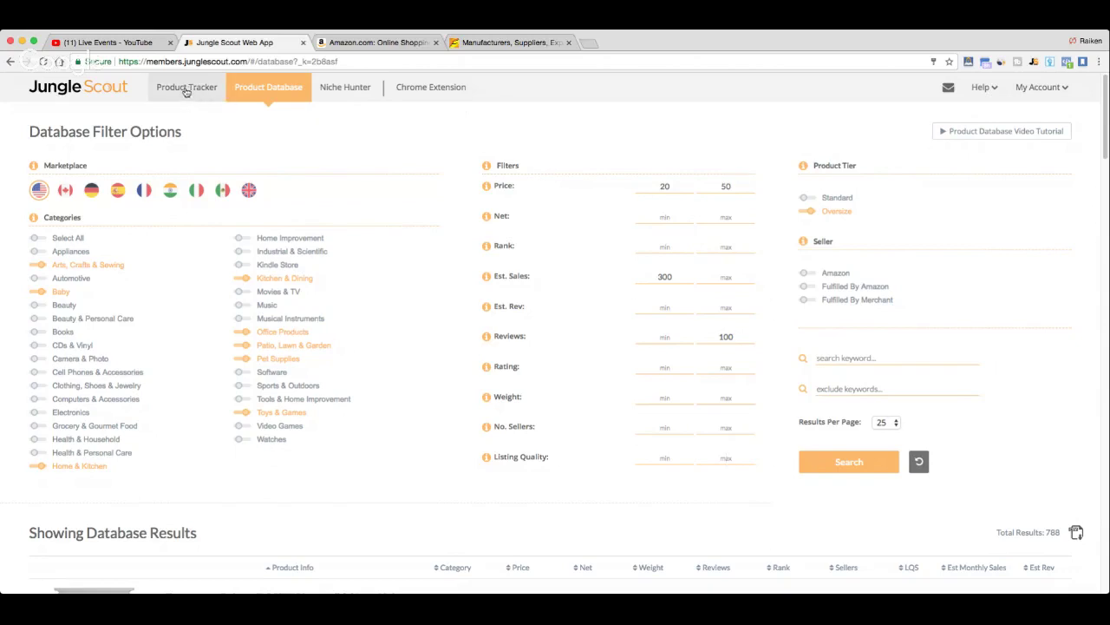
left_click(185, 93)
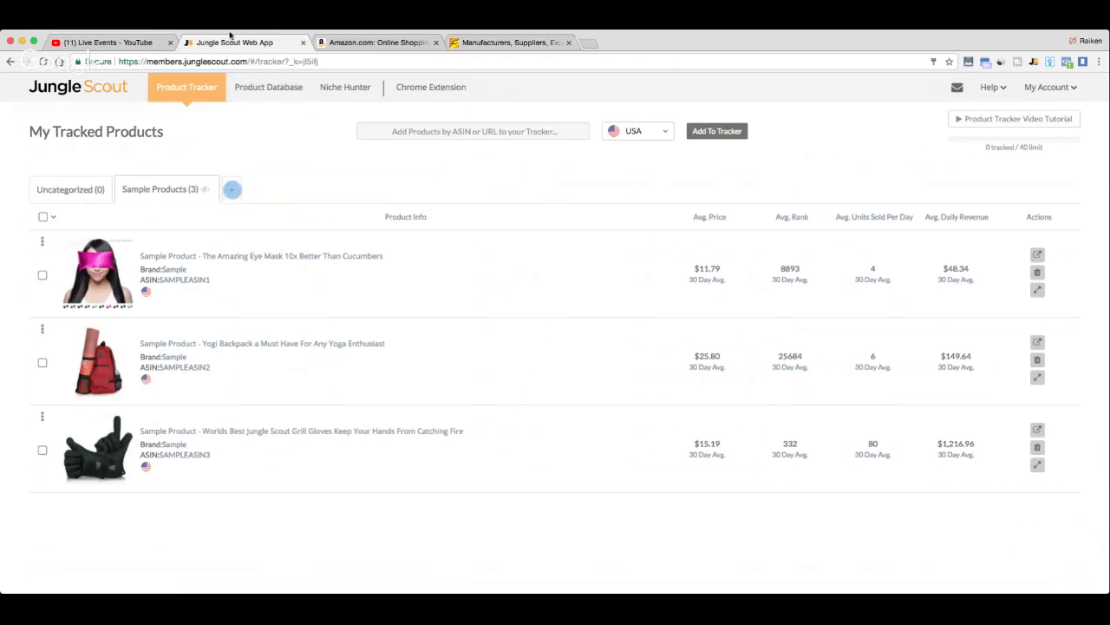
left_click(238, 88)
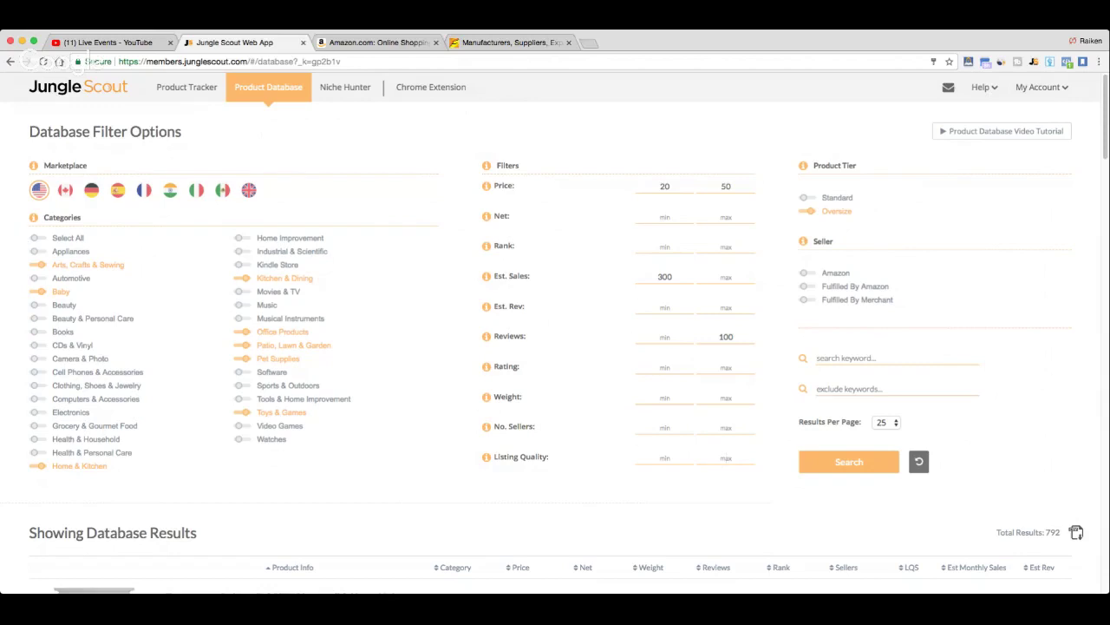
Turn off the Oversize tier and add the Camera & Photo and Sports & Outdoors categories to the filter.
left_click(808, 213)
left_click(40, 359)
left_click(37, 386)
left_click(35, 389)
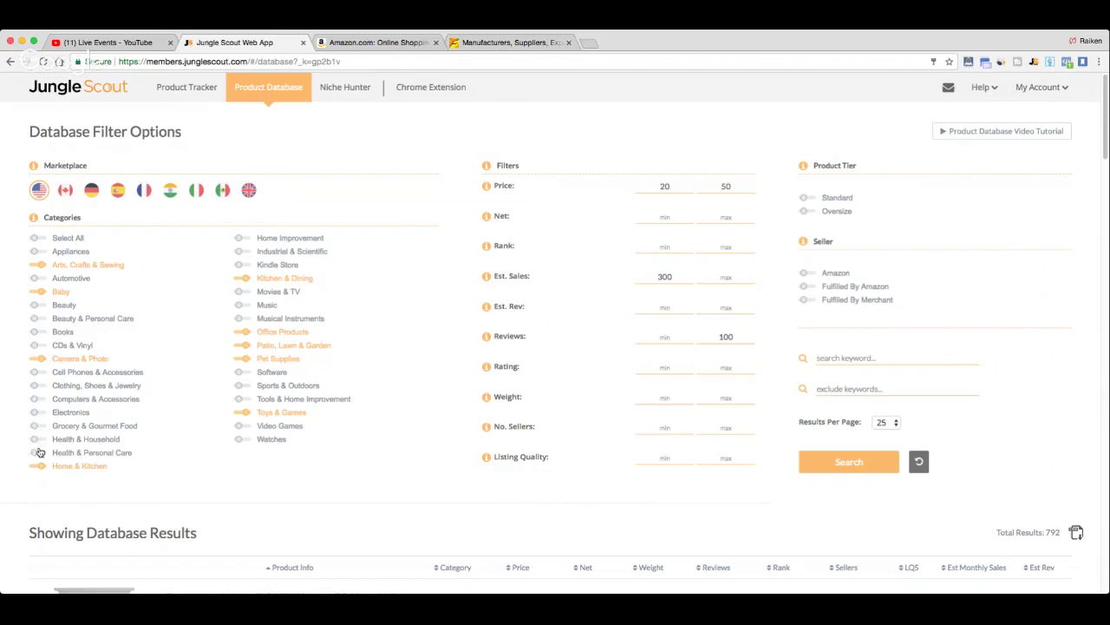
left_click(242, 388)
left_click(242, 332)
Set the maximum rating to 4.2 and enable the Standard product tier.
left_click(726, 368)
type("4.2")
left_click(805, 198)
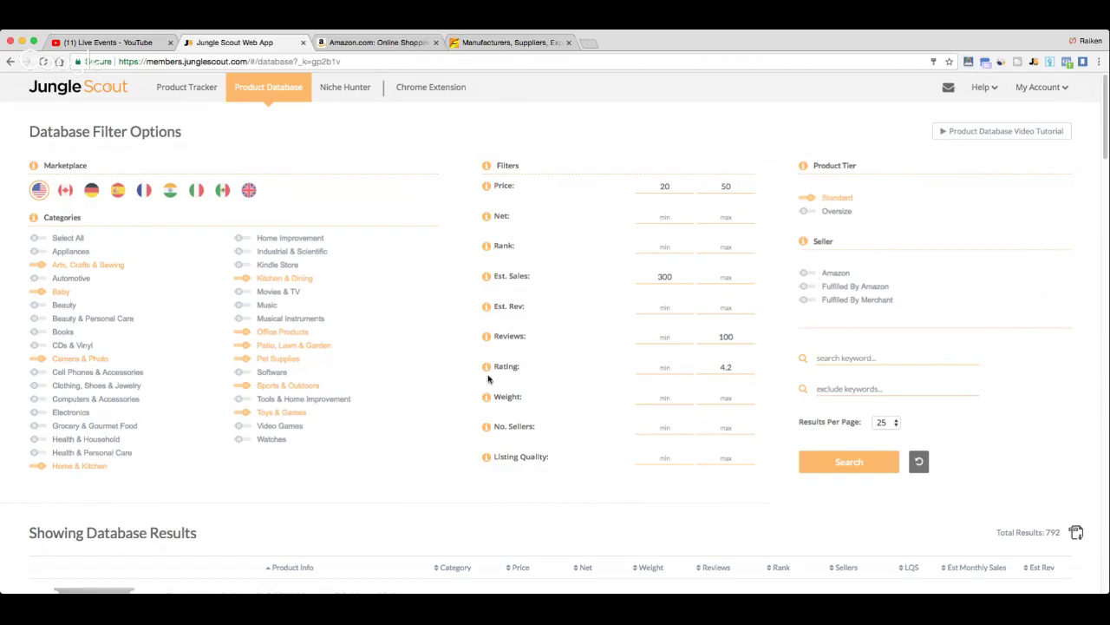
Search the product database with the chosen filters.
scroll(441, 386, "down", 2)
scroll(372, 347, "down", 4)
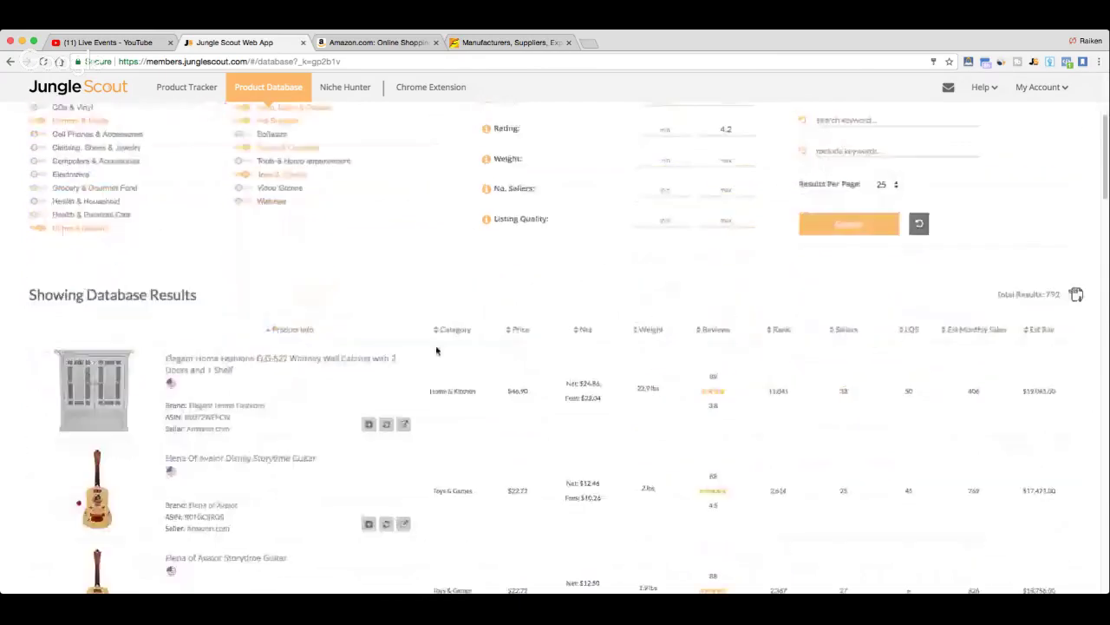
scroll(605, 416, "up", 6)
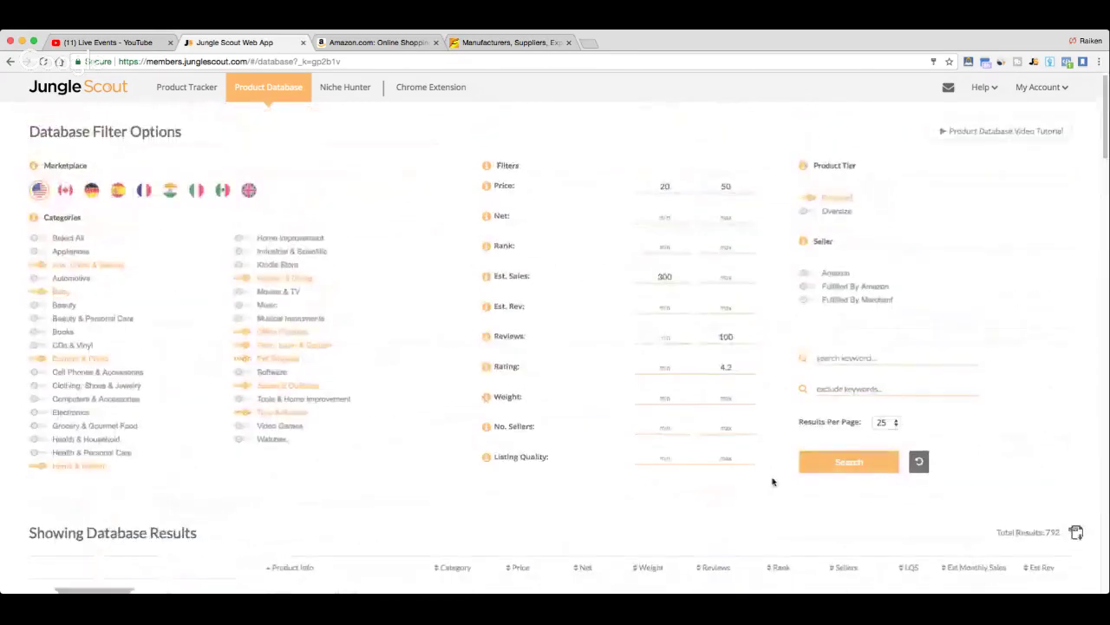
left_click(846, 462)
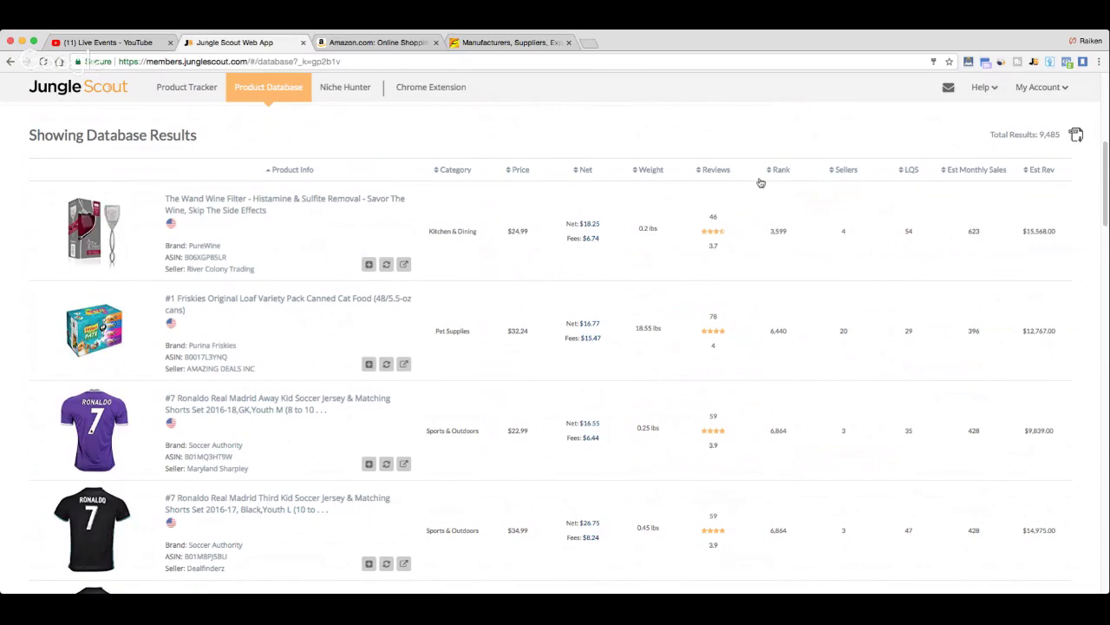
Open the Amazon listing of The Wand Wine Filter and show its 1-star customer reviews.
triple_click(243, 202)
left_click(243, 204)
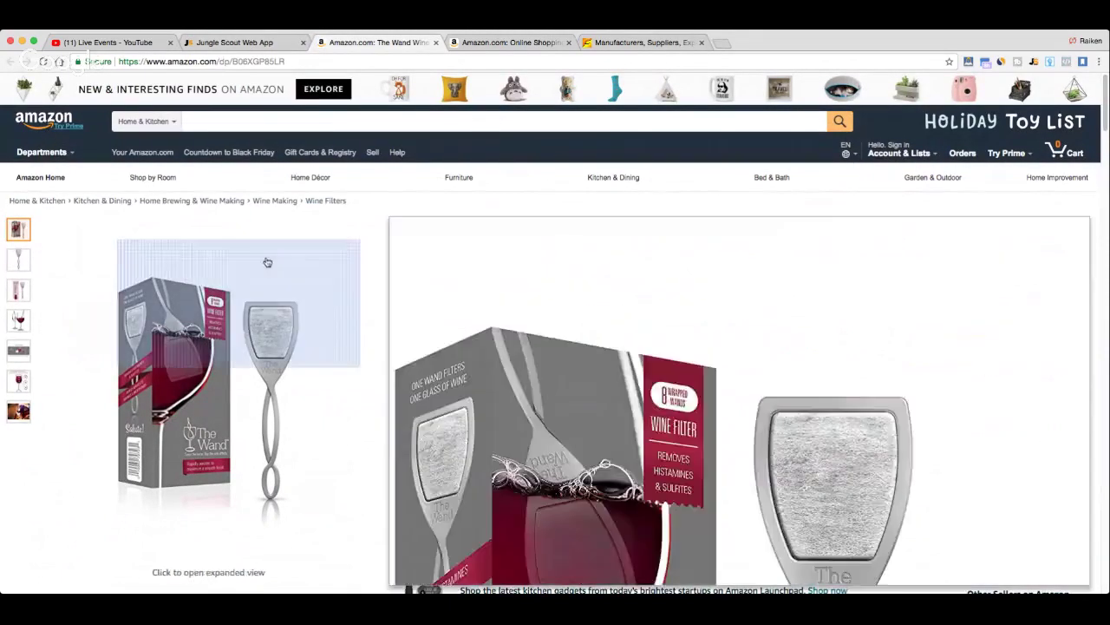
mouse_move(439, 275)
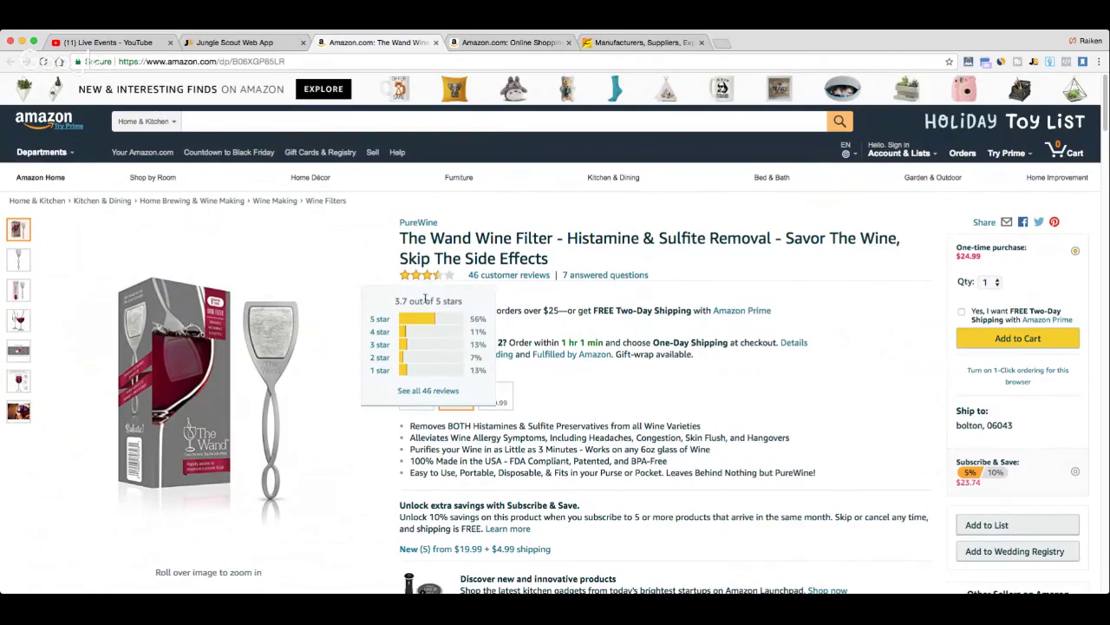
left_click(402, 369)
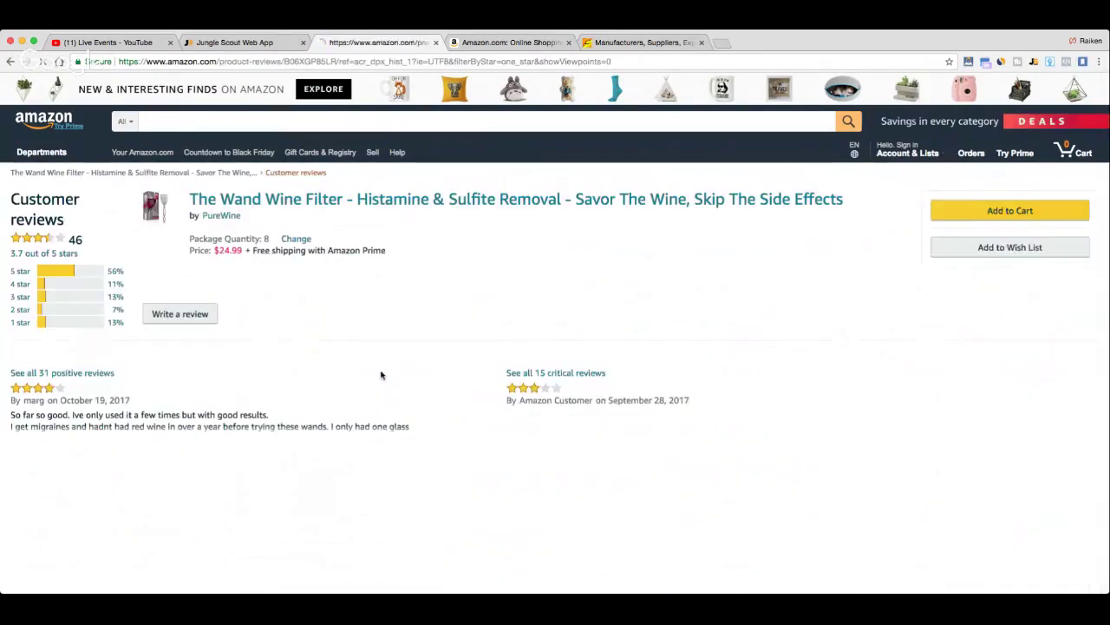
Read the wine filter's 1-star reviews for customer complaints and close the reviews page.
scroll(380, 373, "down", 3)
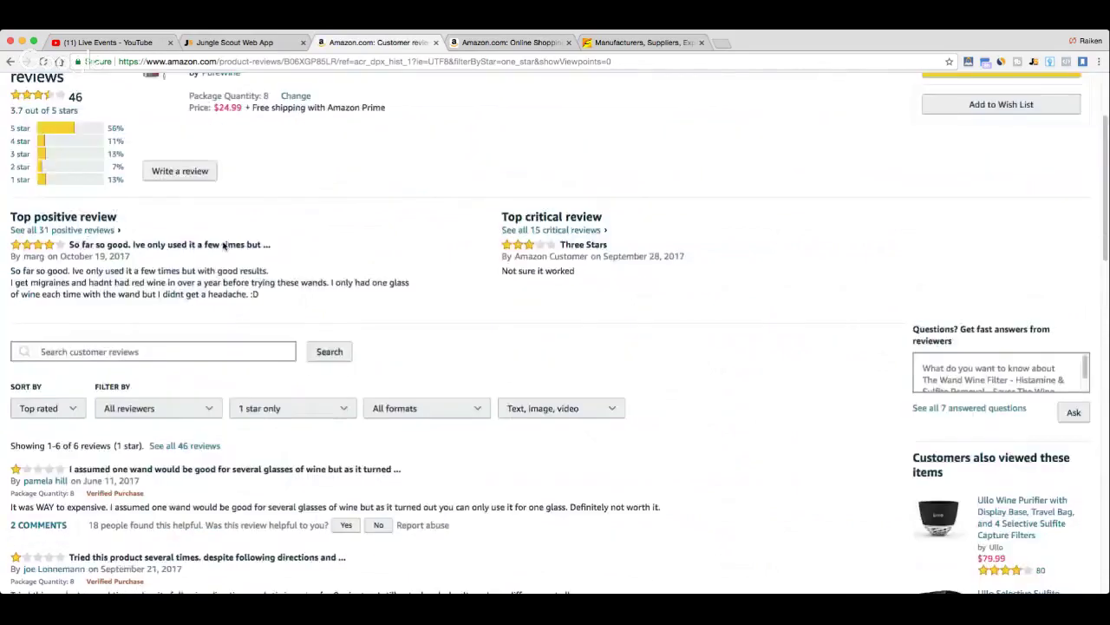
scroll(224, 246, "down", 2)
scroll(224, 232, "down", 1)
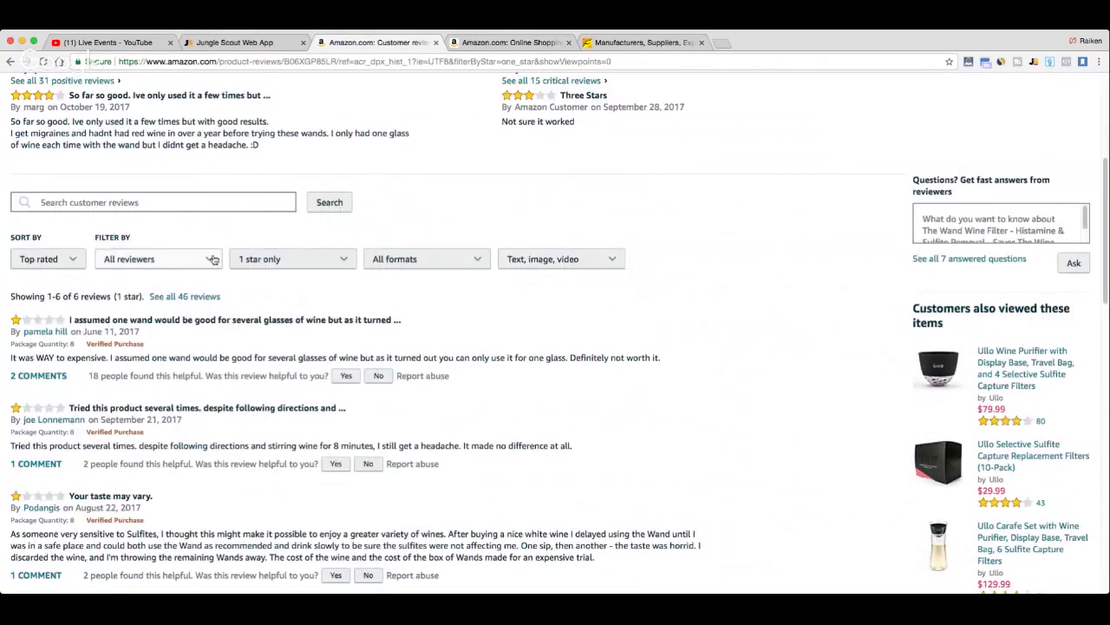
scroll(215, 262, "up", 5)
scroll(215, 263, "up", 1)
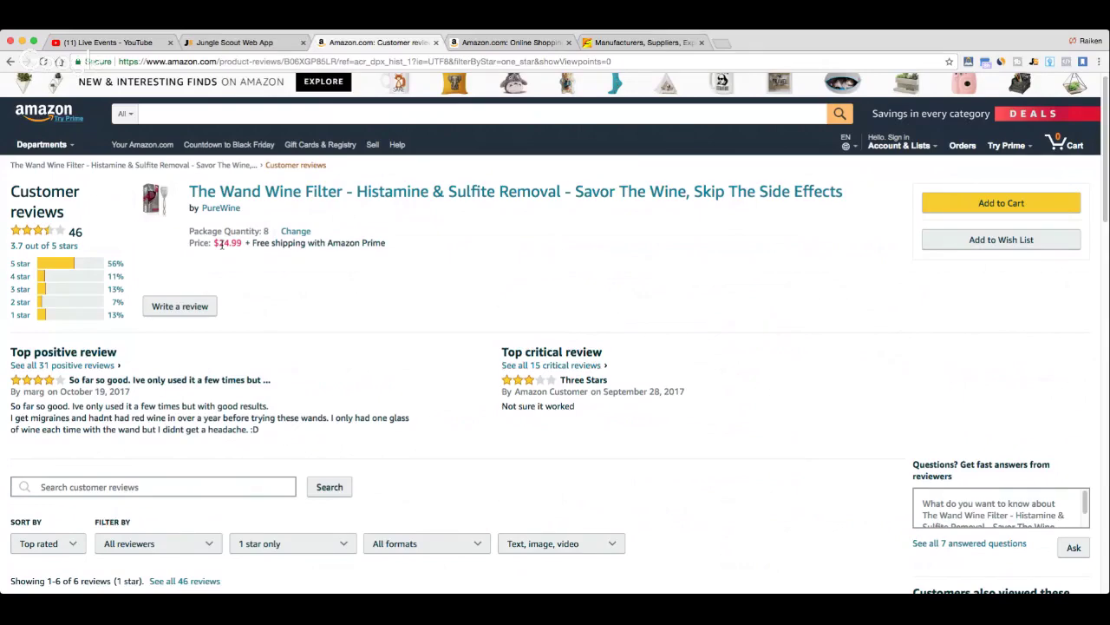
scroll(163, 383, "down", 5)
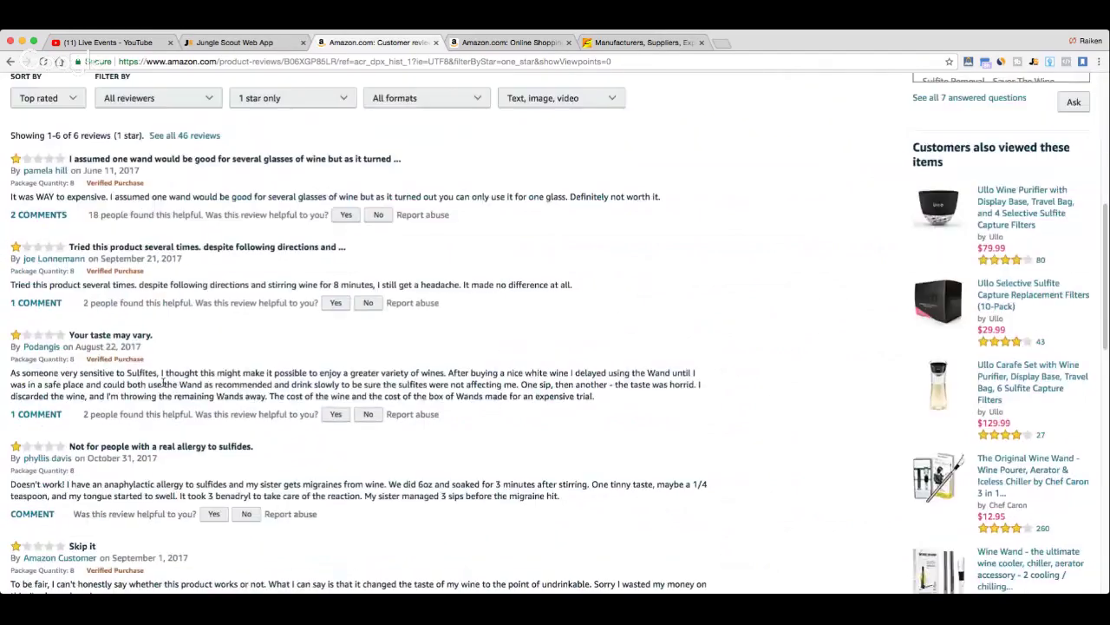
scroll(173, 379, "down", 1)
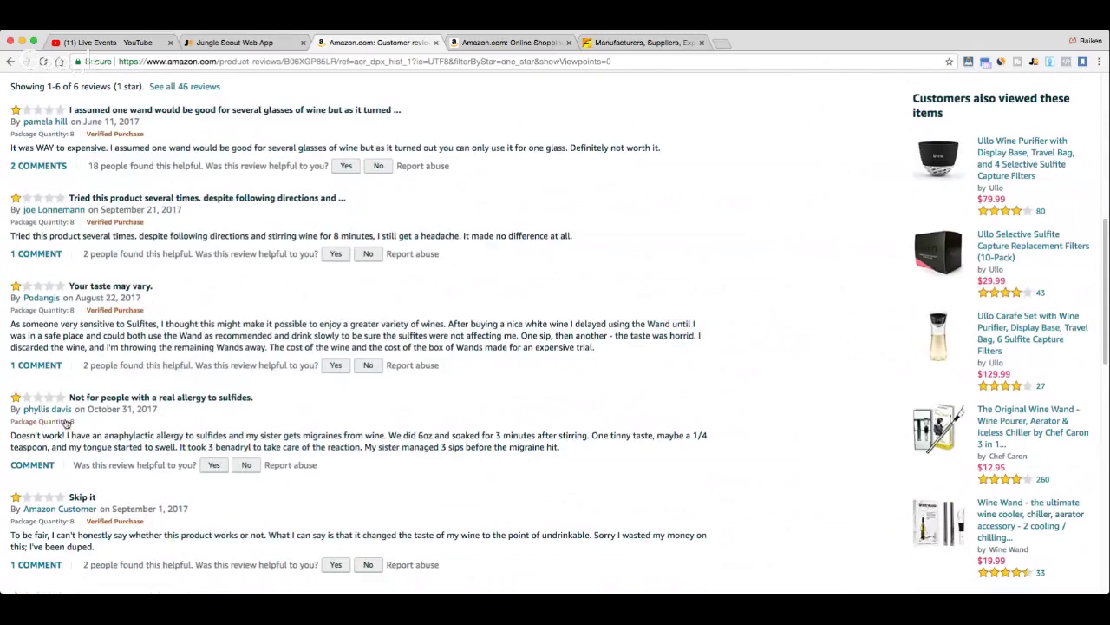
scroll(99, 520, "down", 1)
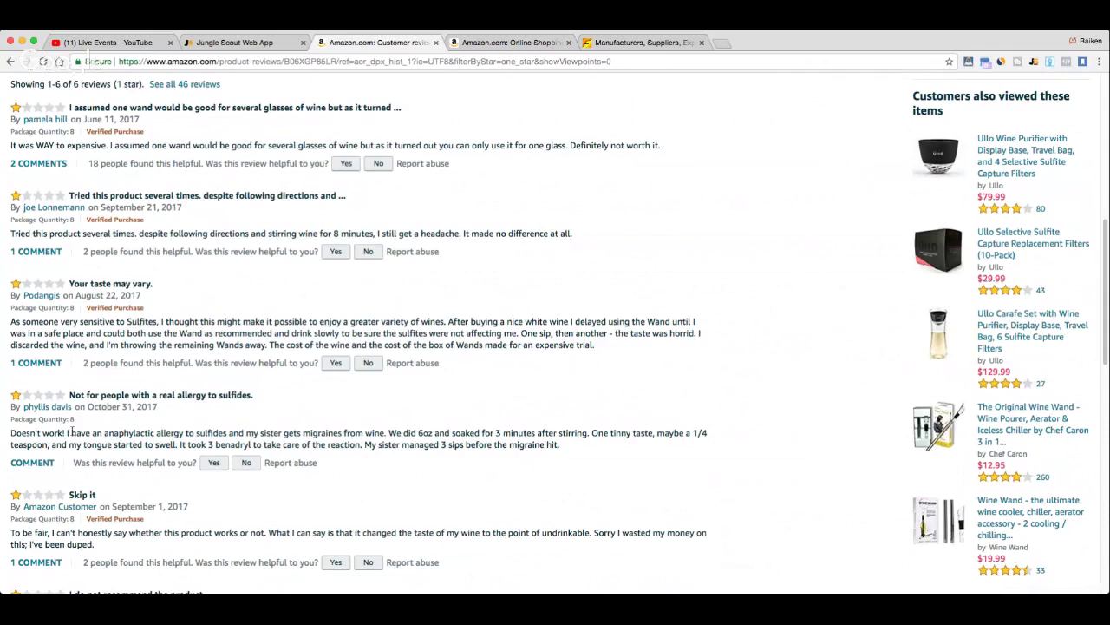
scroll(66, 431, "up", 1)
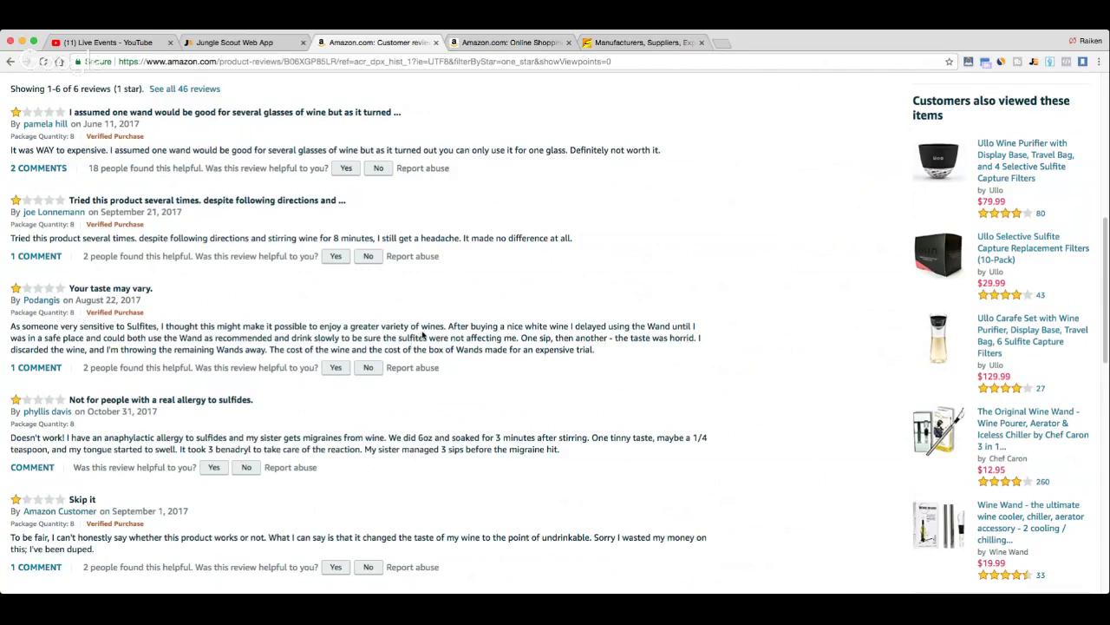
scroll(359, 347, "up", 1)
scroll(360, 347, "up", 8)
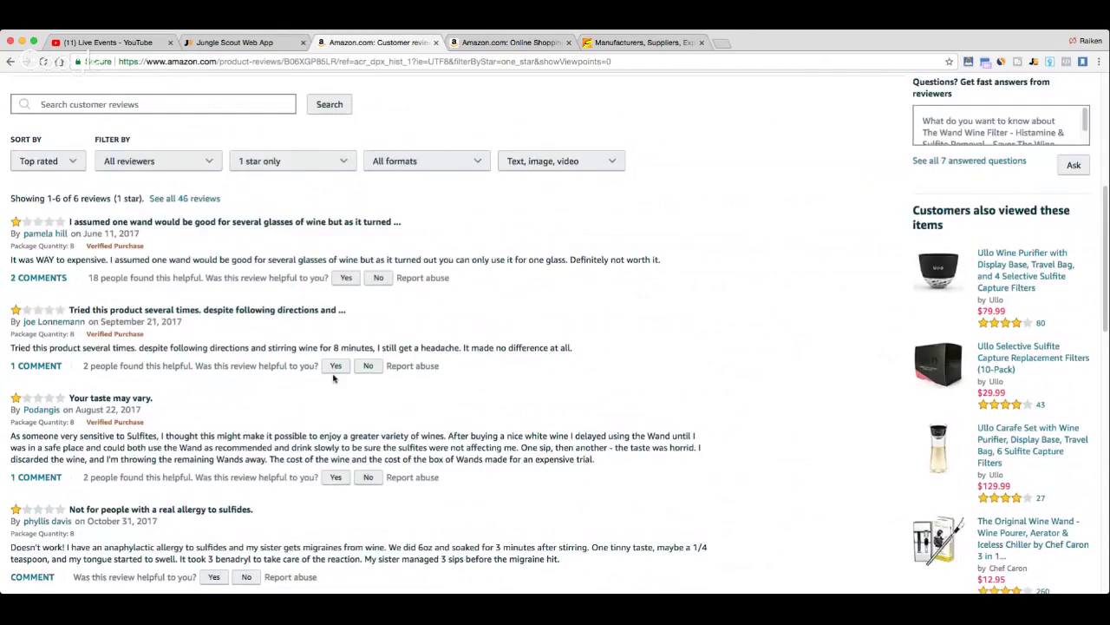
scroll(321, 381, "up", 3)
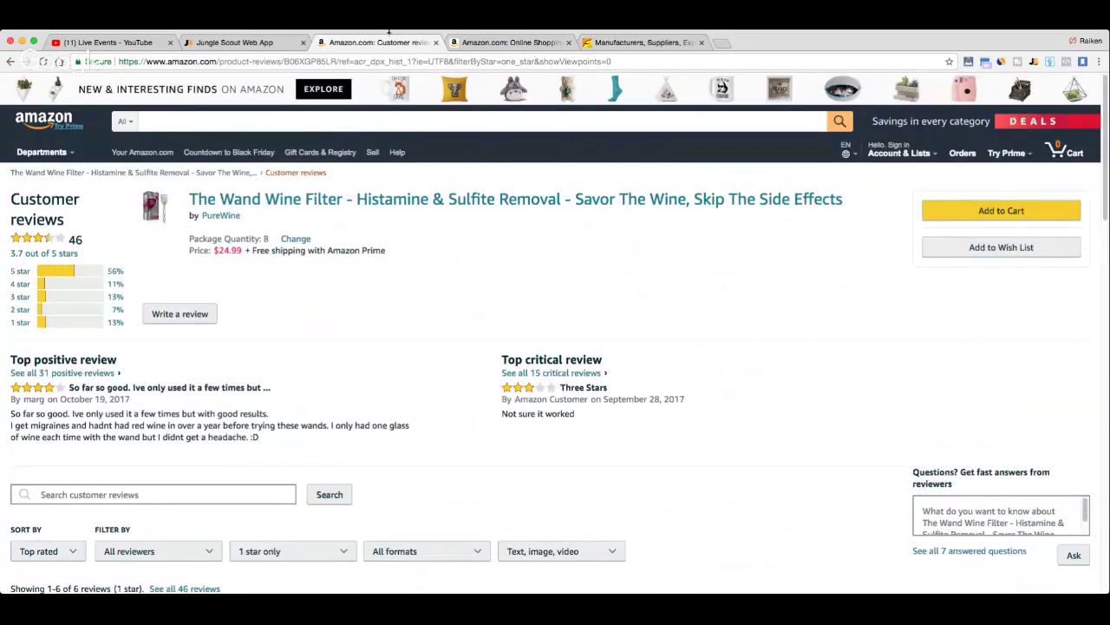
left_click(436, 42)
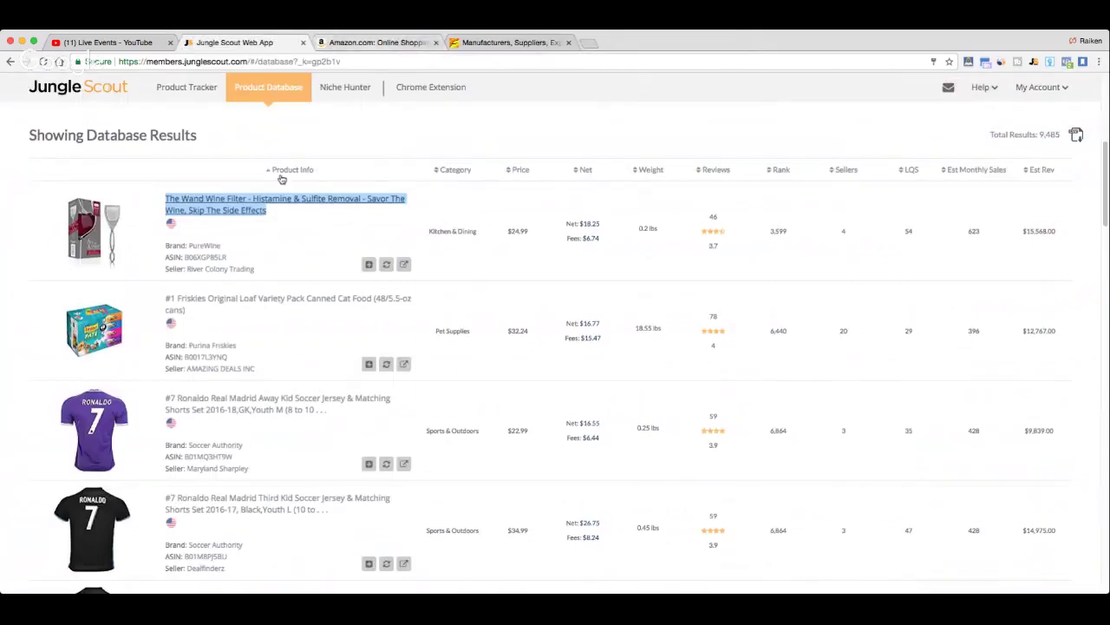
Reopen the Amazon listing of The Wand Wine Filter and examine its product details.
left_click(280, 202)
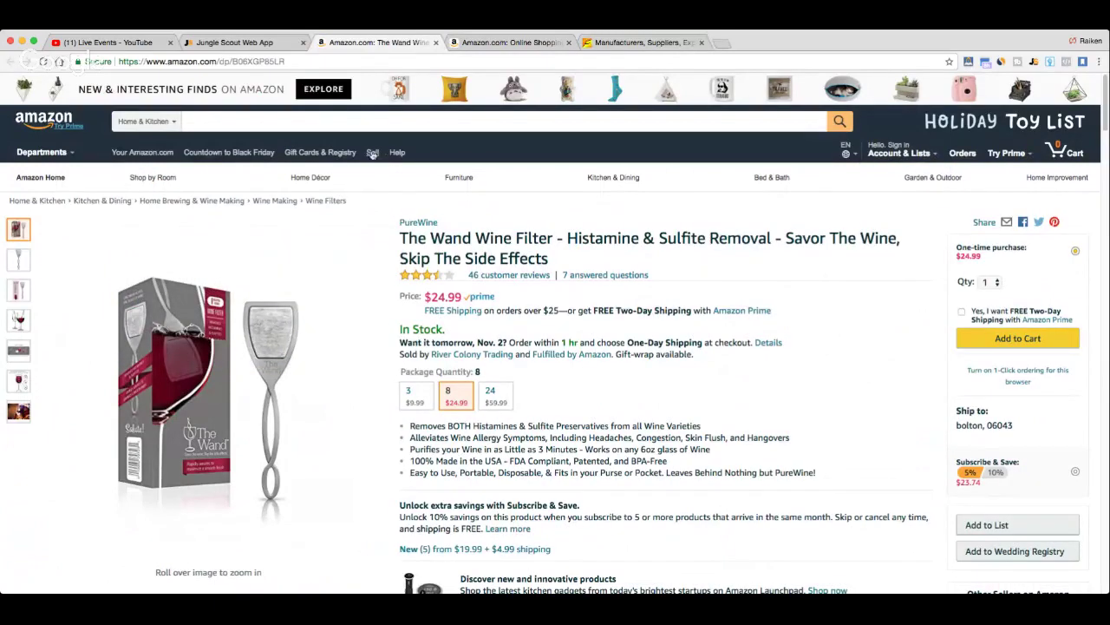
mouse_move(213, 327)
scroll(533, 284, "down", 1)
scroll(550, 297, "down", 5)
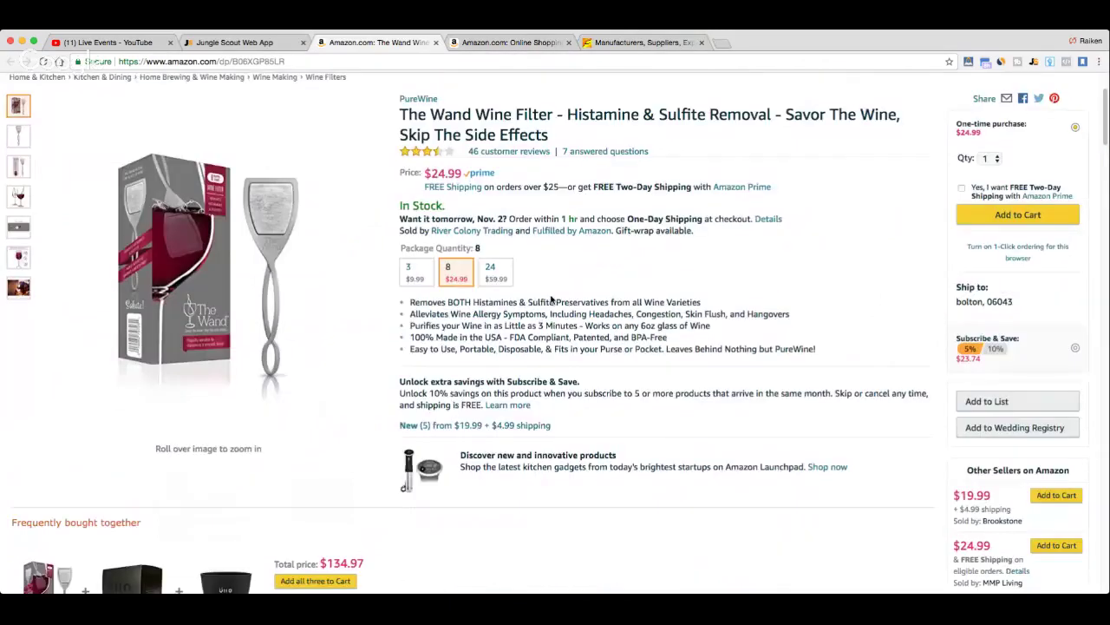
scroll(545, 295, "down", 10)
scroll(545, 326, "up", 15)
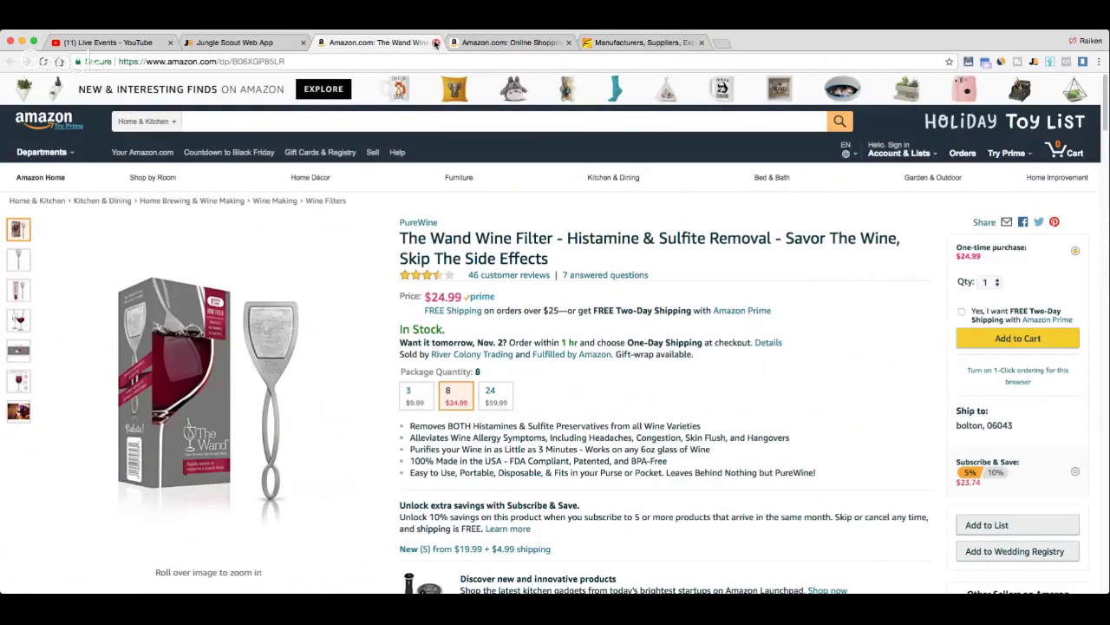
Search Amazon's Home & Kitchen department for "wine filter".
left_click(412, 120)
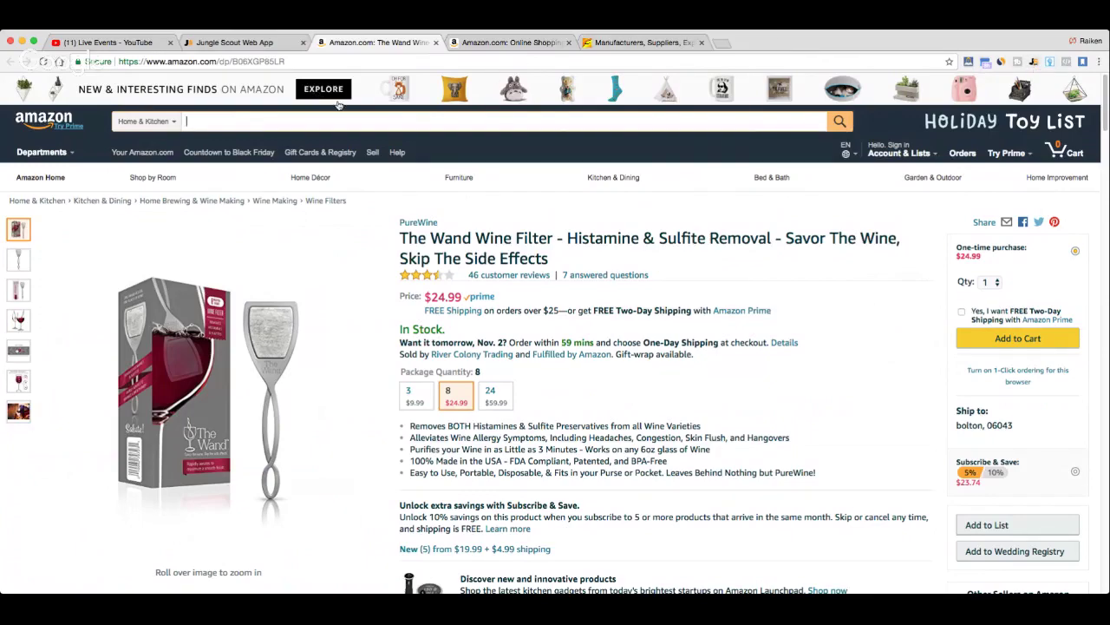
type("ine f")
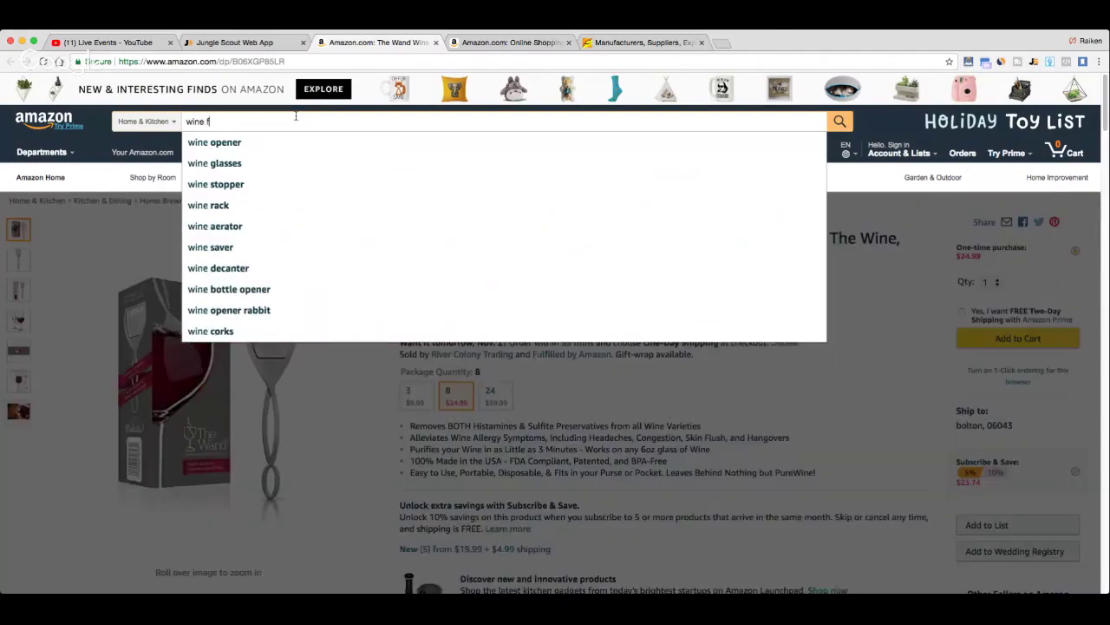
type("ilter")
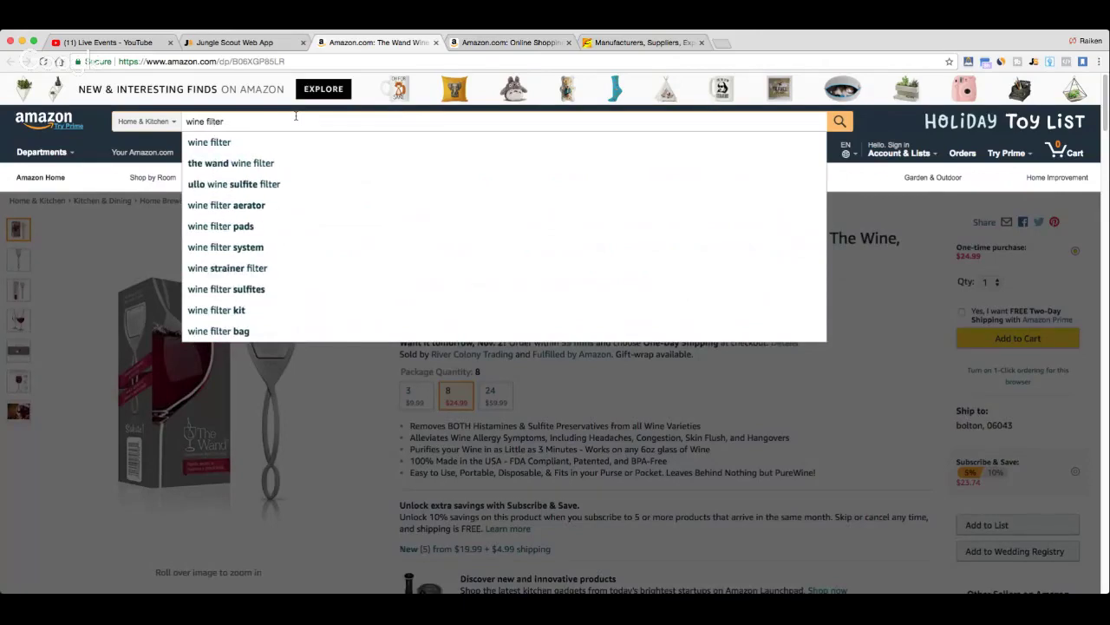
key("Return")
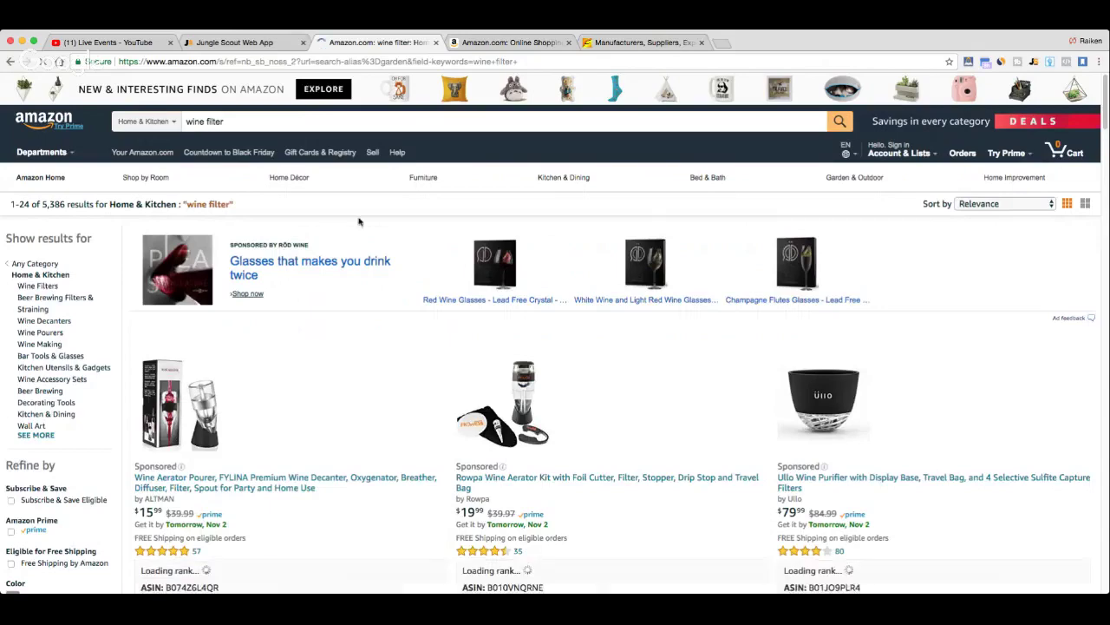
Look over the wine filter search results and analyze them with the Jungle Scout extension.
scroll(310, 212, "down", 2)
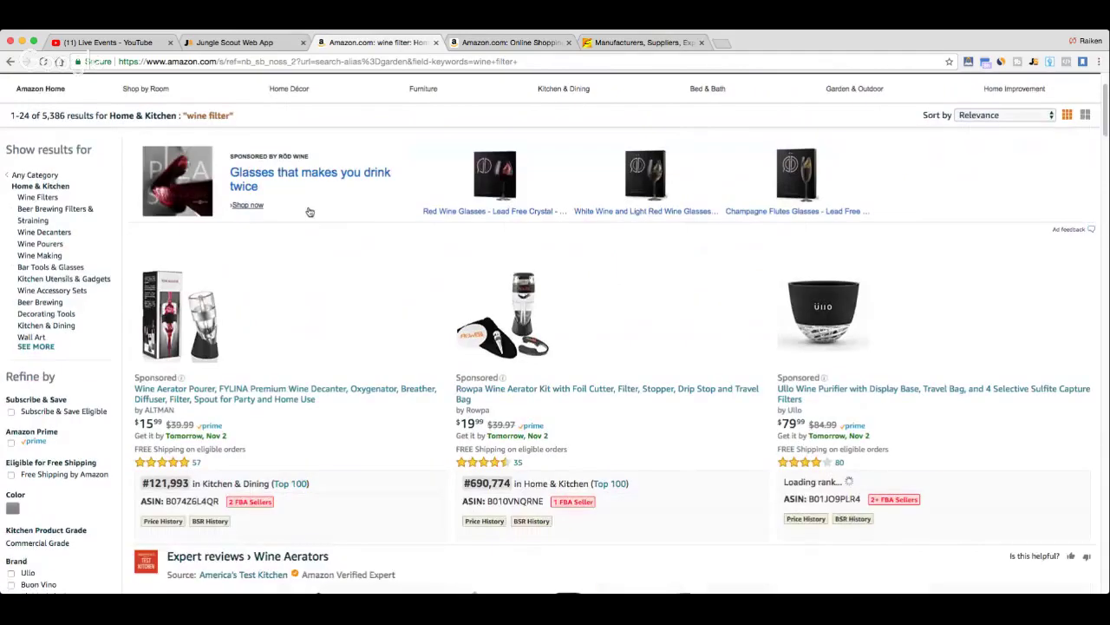
scroll(286, 215, "down", 1)
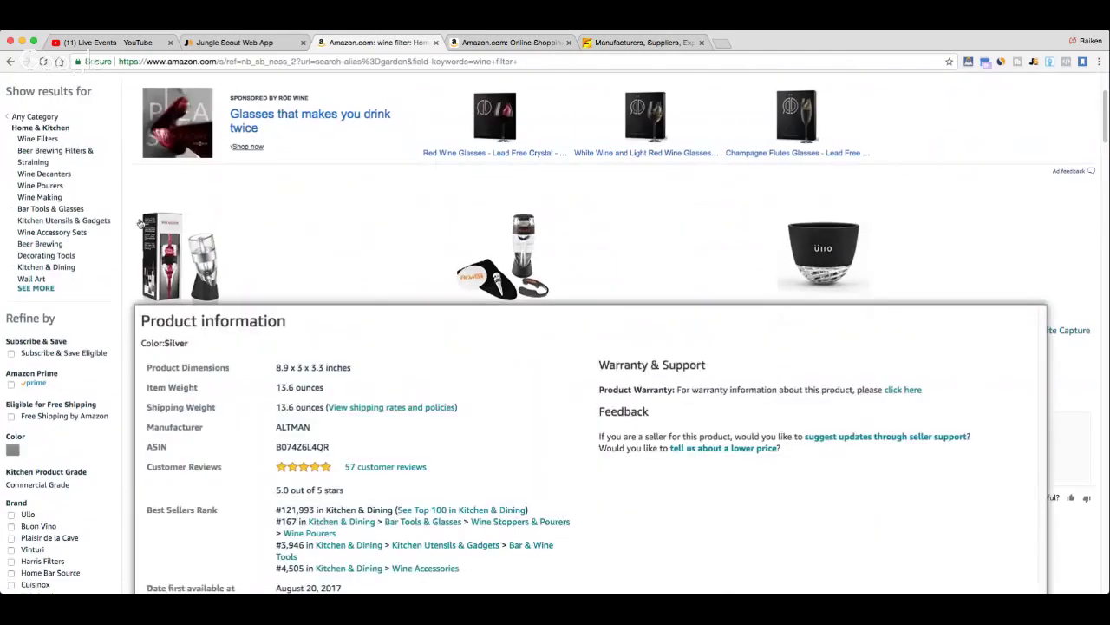
mouse_move(700, 263)
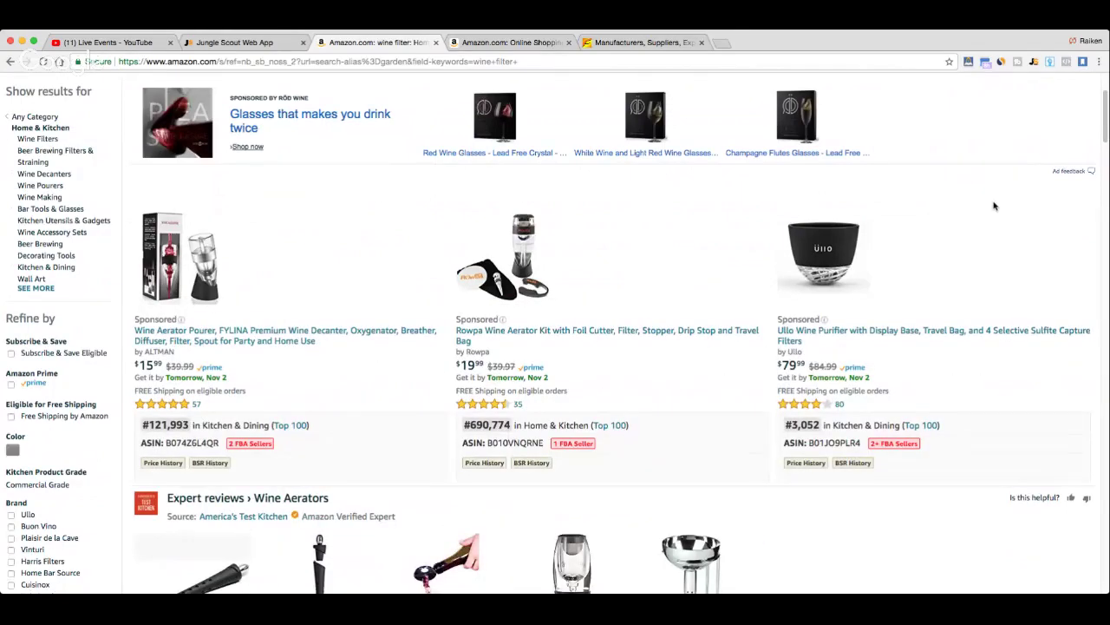
scroll(994, 206, "down", 3)
scroll(994, 174, "up", 5)
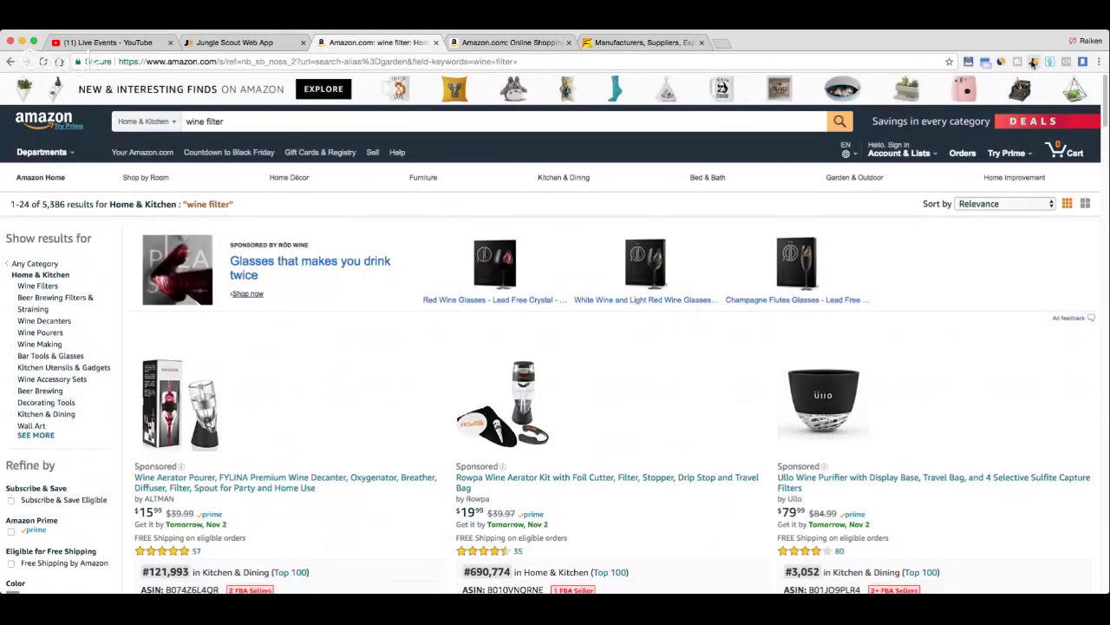
left_click(1032, 62)
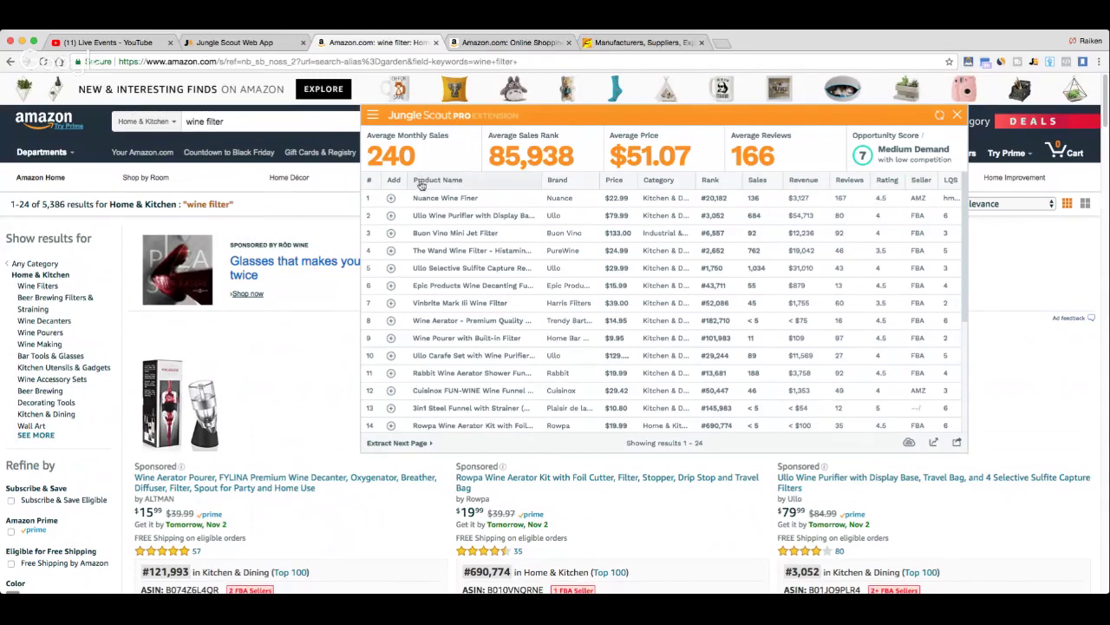
scroll(149, 358, "down", 5)
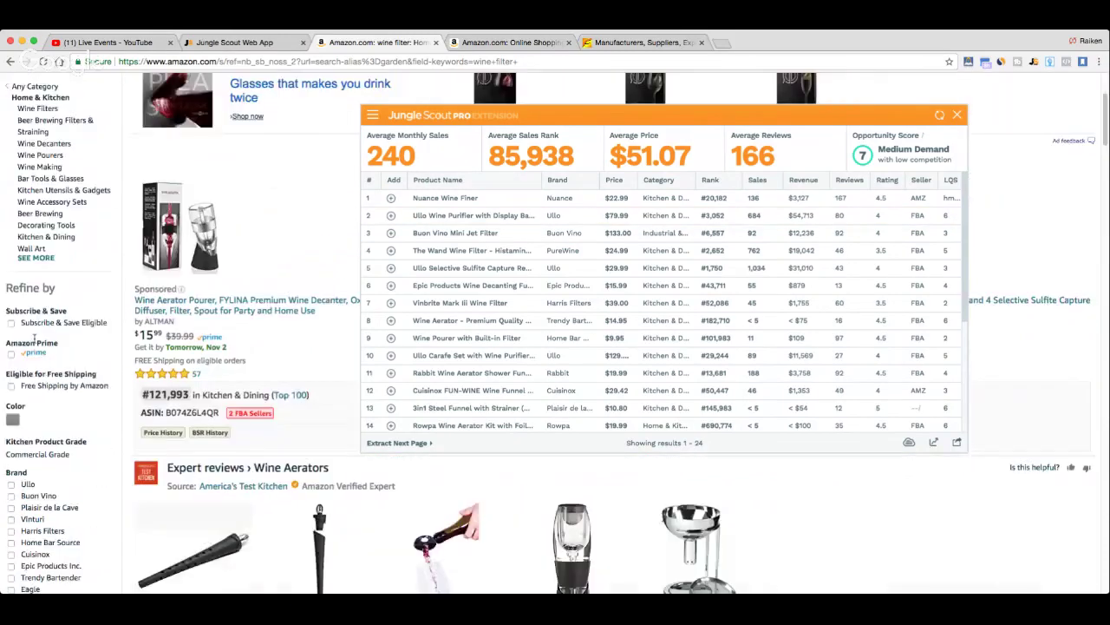
scroll(149, 359, "down", 4)
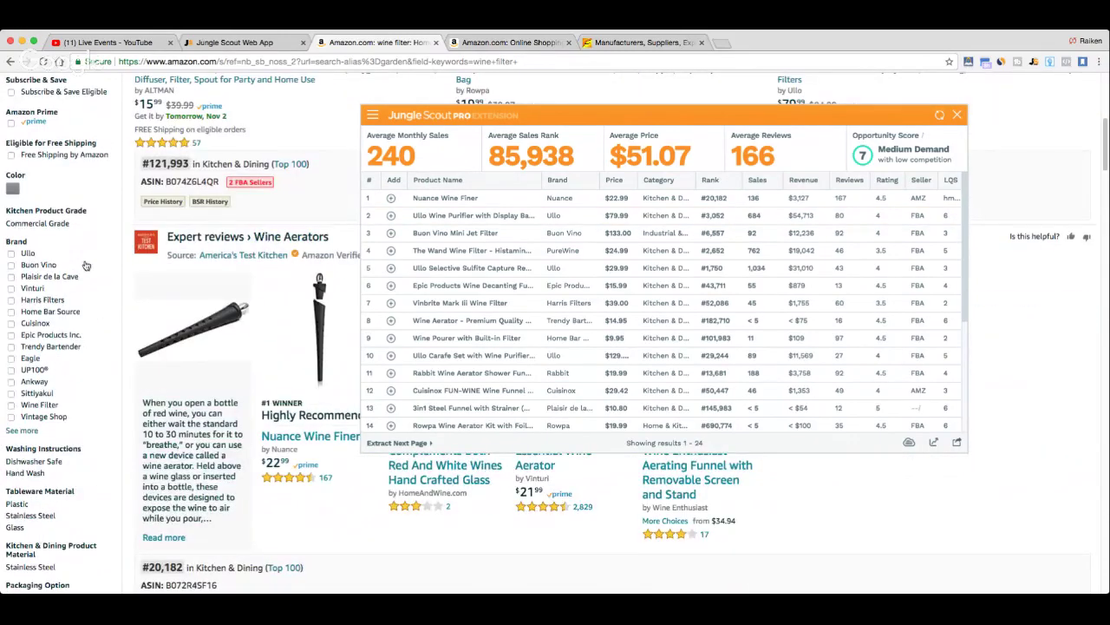
Compare the sales, revenue and review figures of the competing wine filters, and close the Amazon search page.
scroll(116, 237, "down", 10)
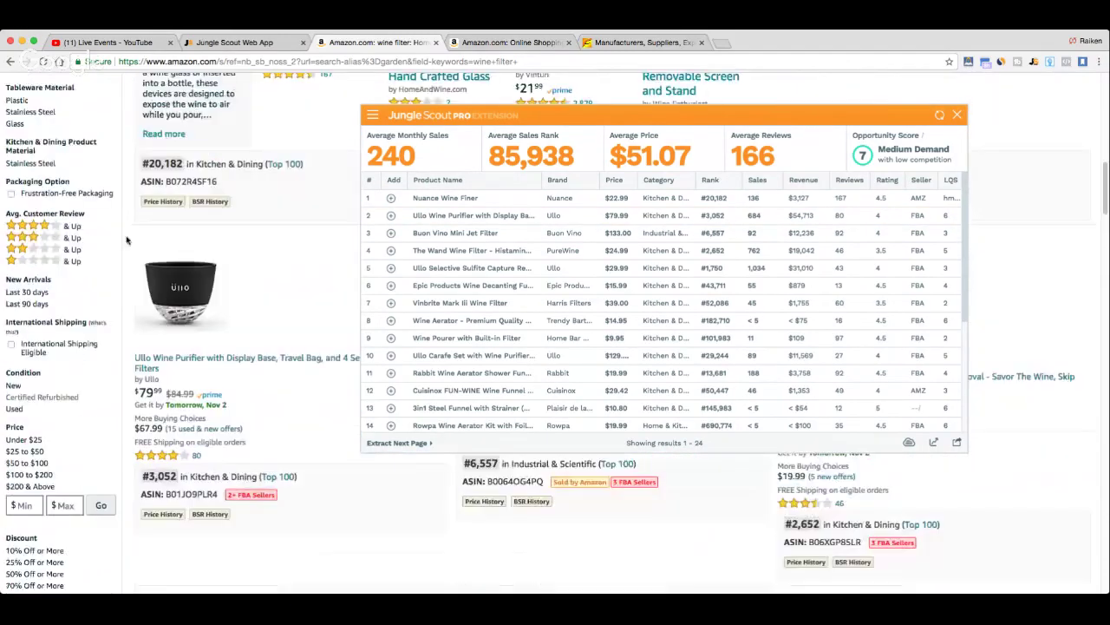
scroll(134, 237, "up", 5)
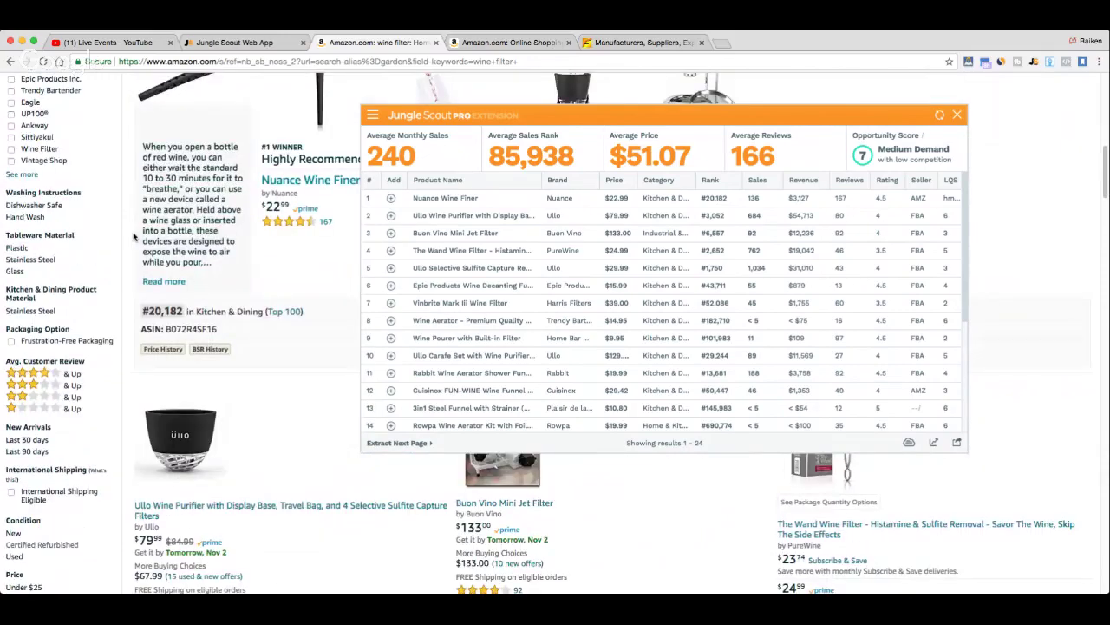
scroll(133, 237, "up", 5)
mouse_move(421, 201)
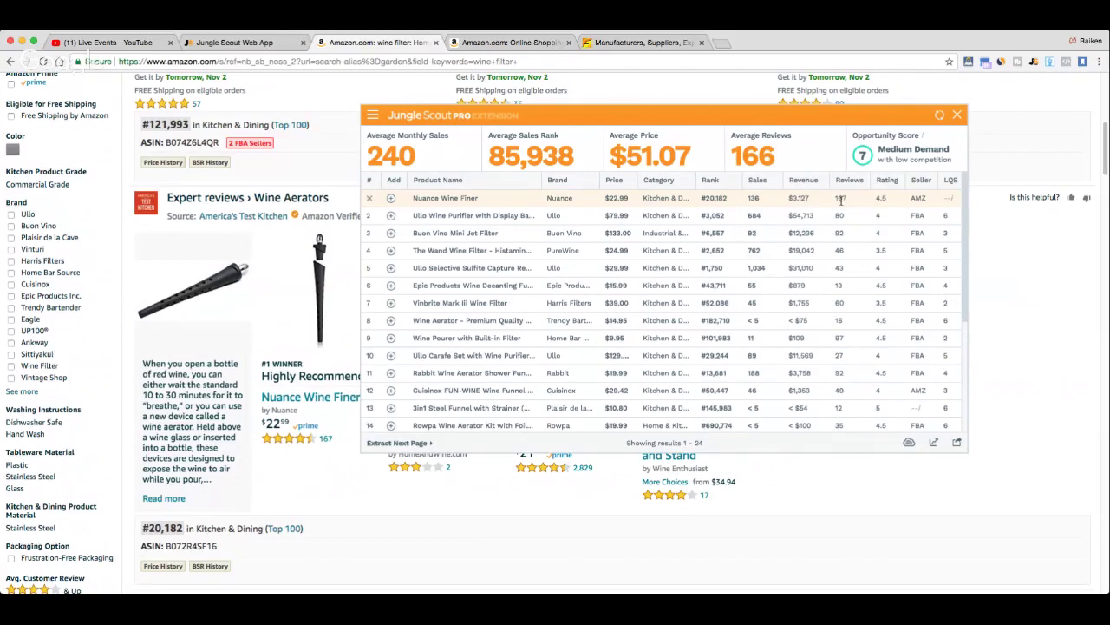
mouse_move(502, 219)
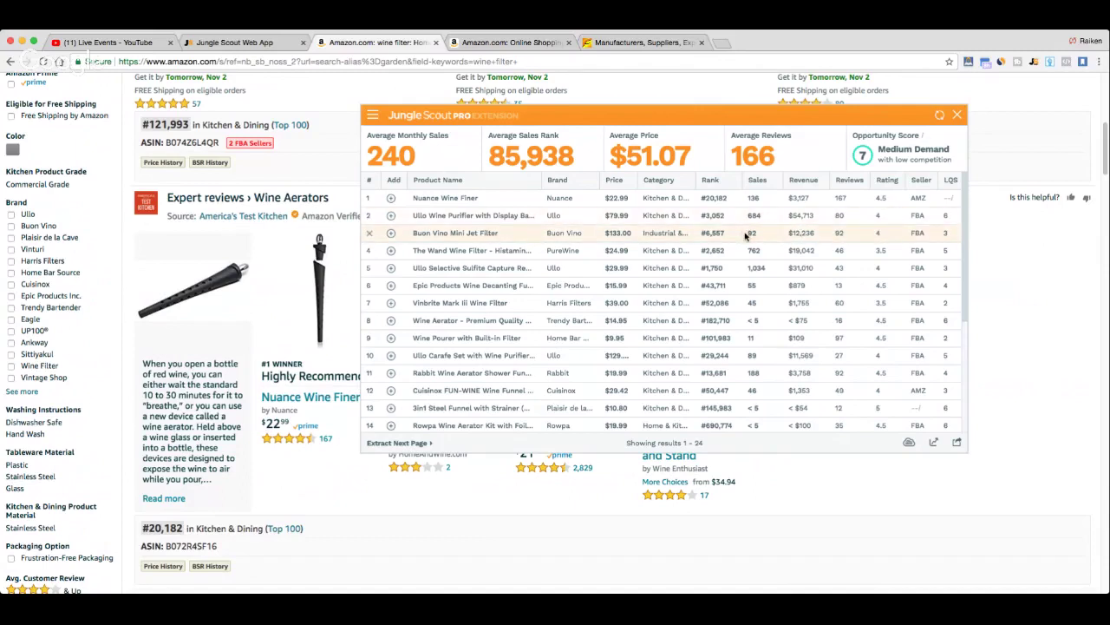
left_click(436, 42)
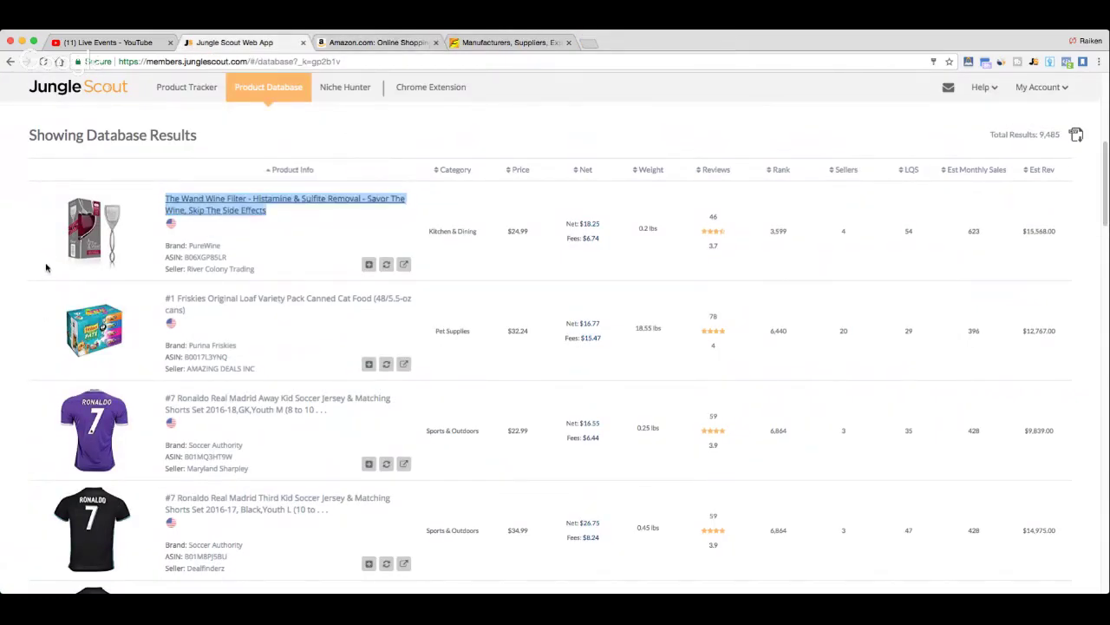
Look through the first page of Jungle Scout database results for another promising product.
scroll(161, 248, "down", 2)
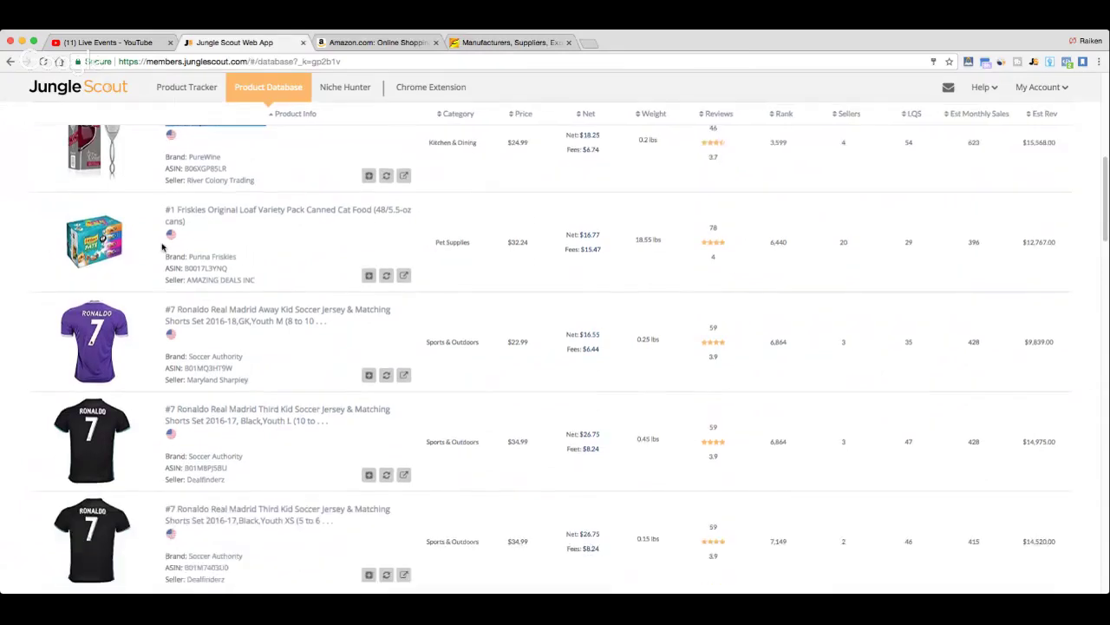
scroll(161, 248, "down", 5)
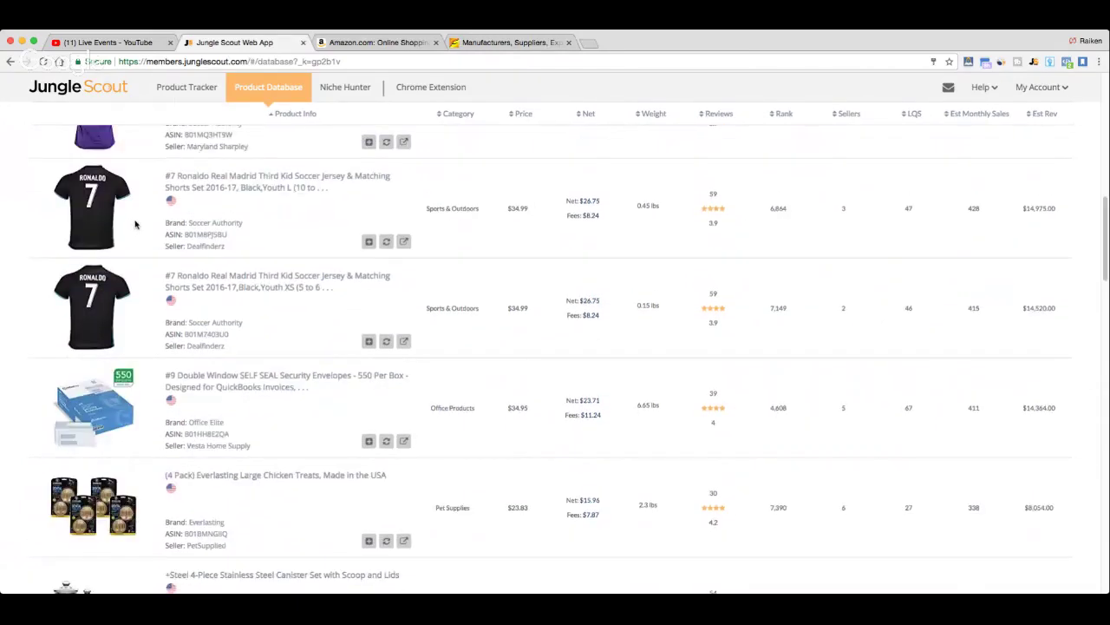
scroll(165, 223, "down", 1)
scroll(199, 228, "down", 4)
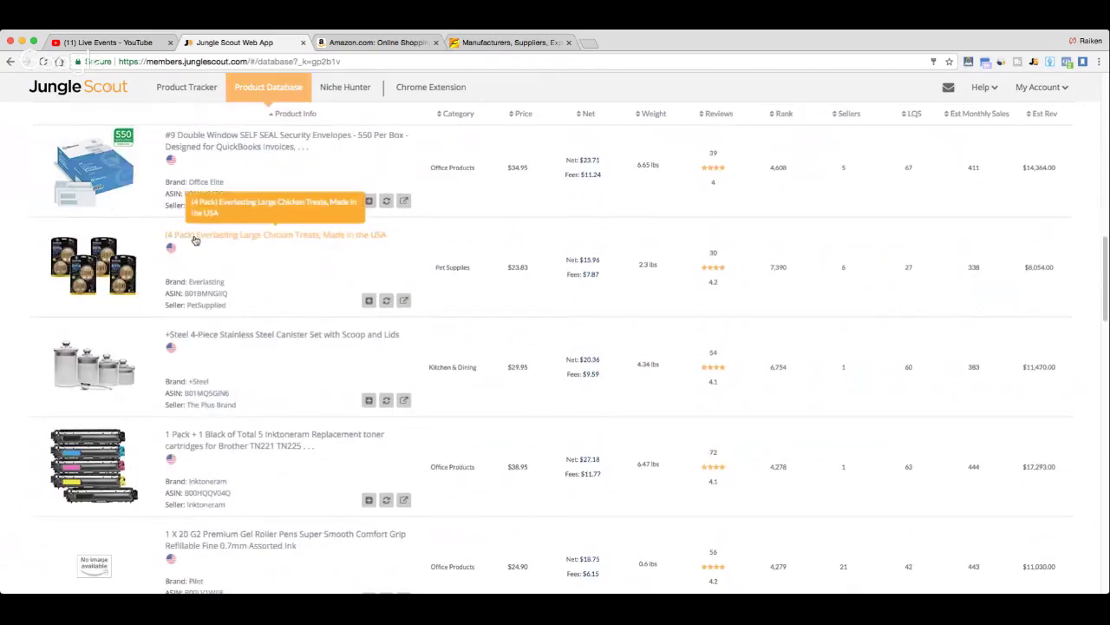
scroll(196, 240, "down", 10)
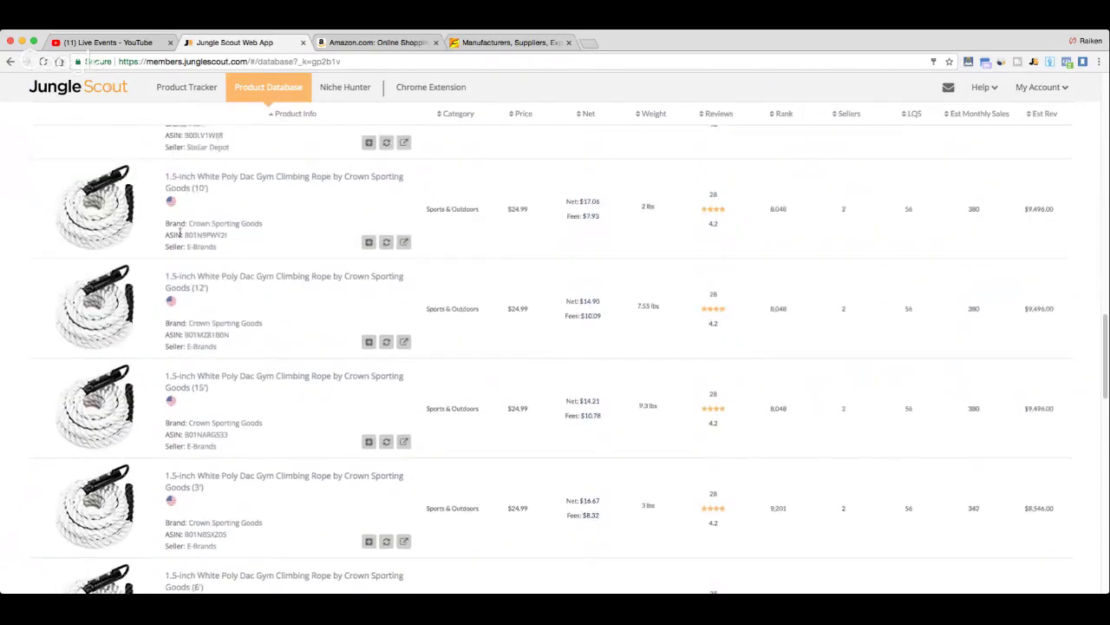
scroll(193, 241, "down", 5)
scroll(270, 354, "down", 3)
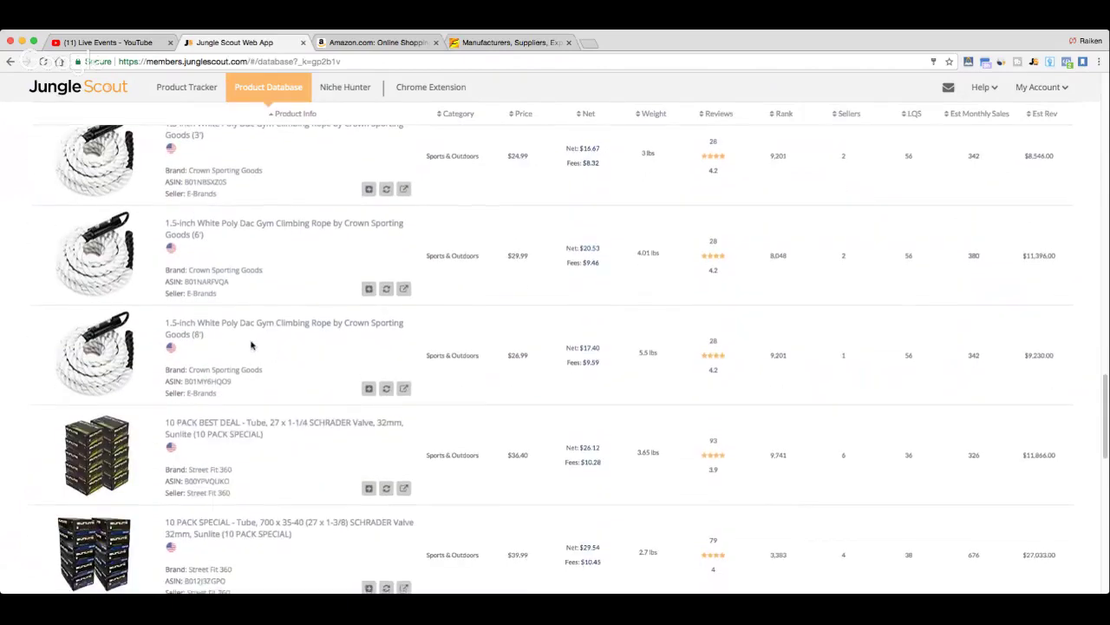
scroll(252, 346, "down", 1)
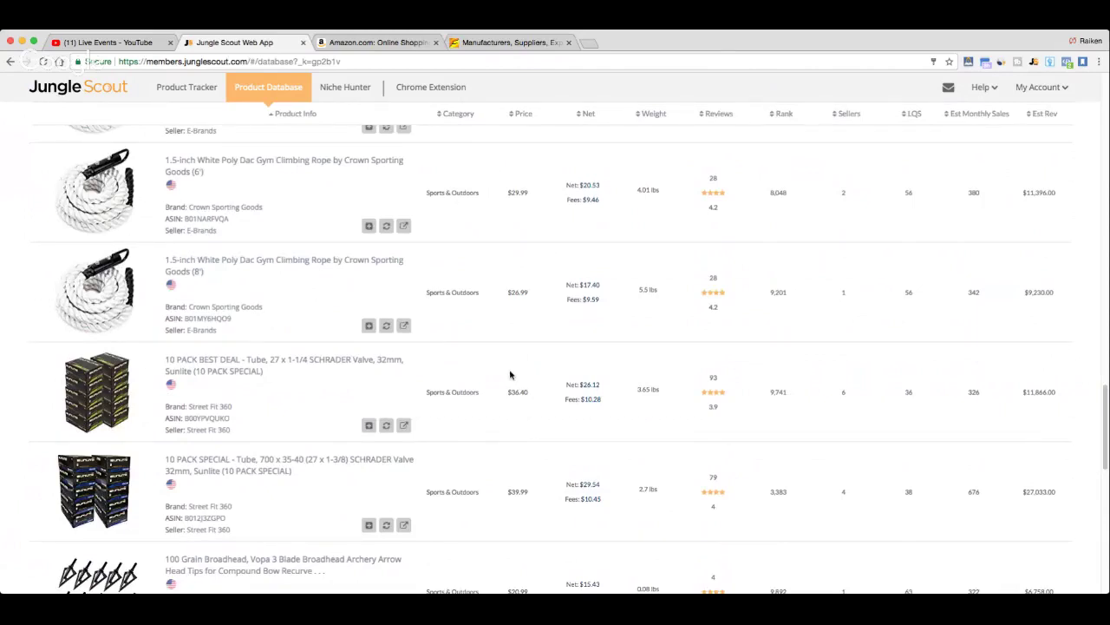
scroll(239, 310, "down", 1)
scroll(239, 309, "down", 10)
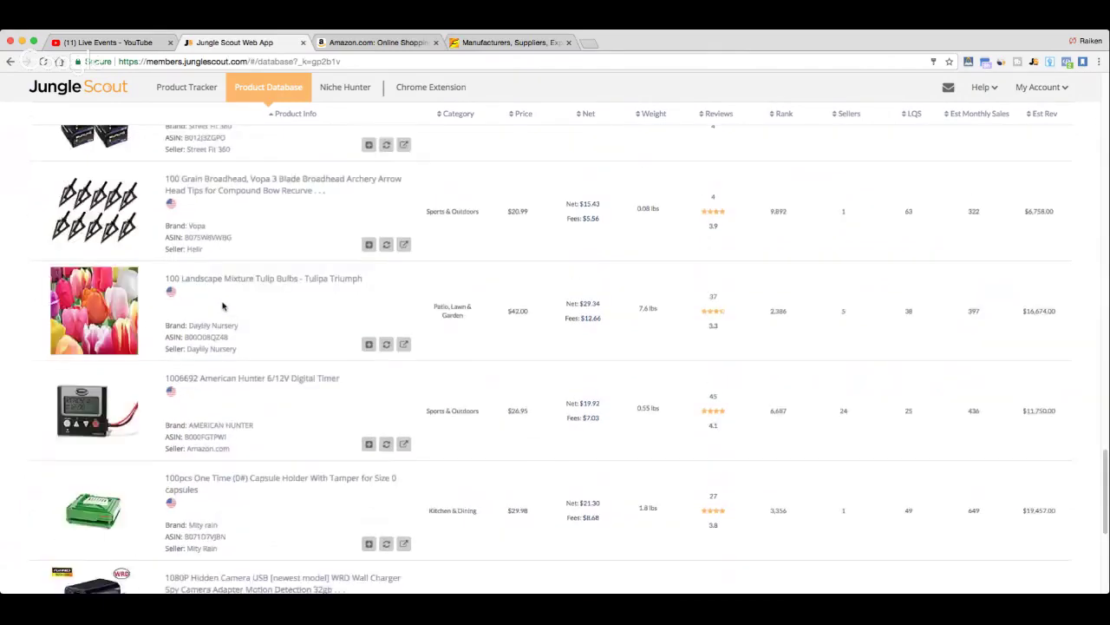
scroll(222, 305, "down", 6)
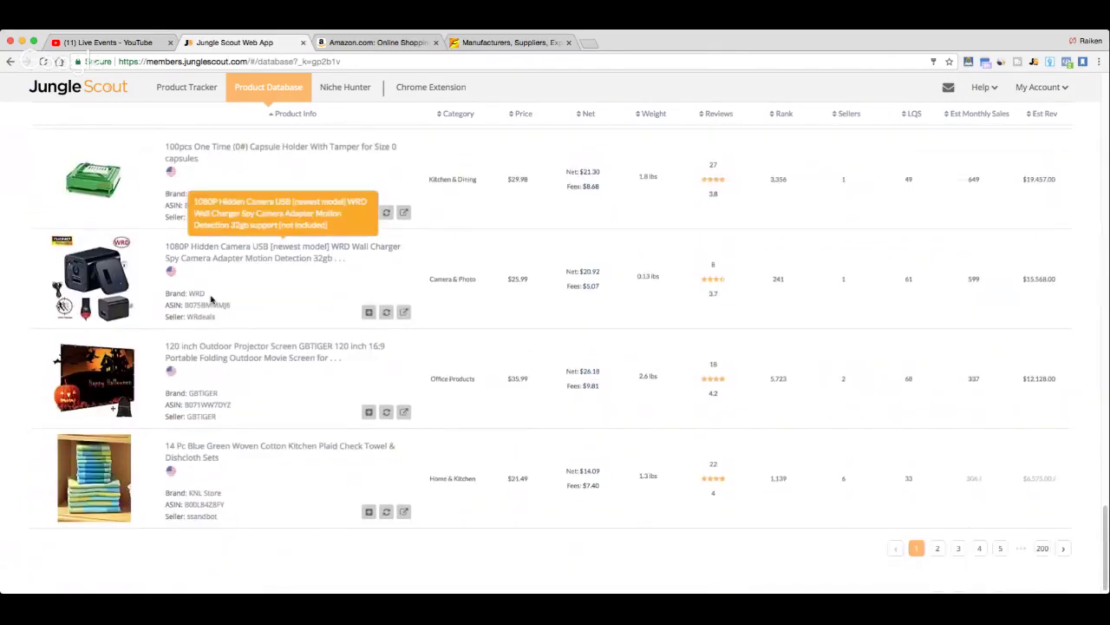
Open page 2 of the database results and look through its products and estimated sales.
left_click(936, 540)
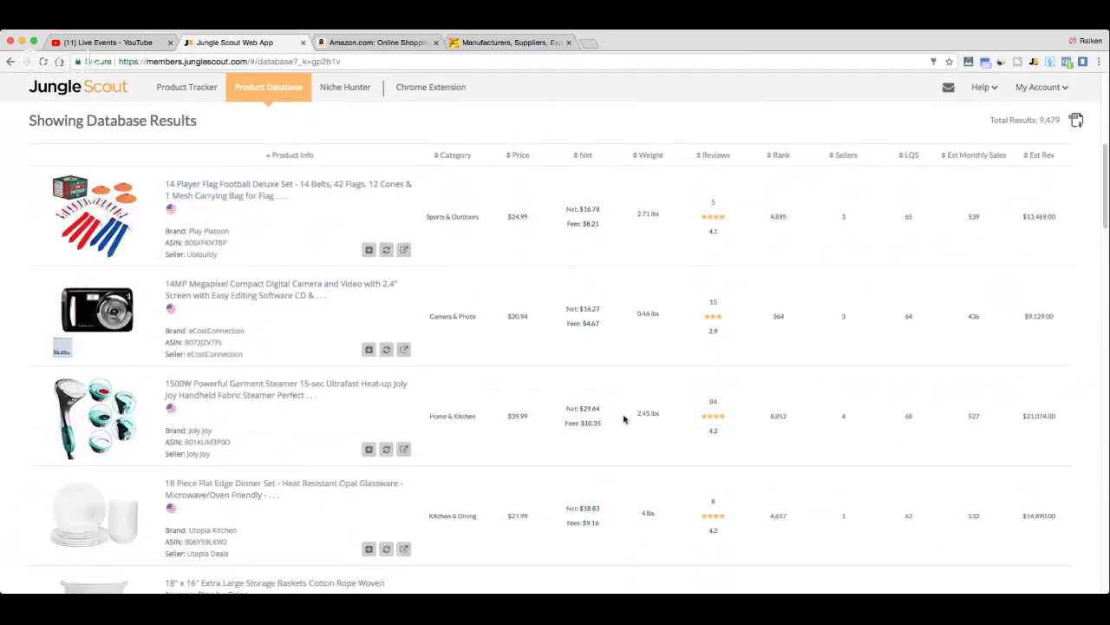
scroll(68, 287, "down", 1)
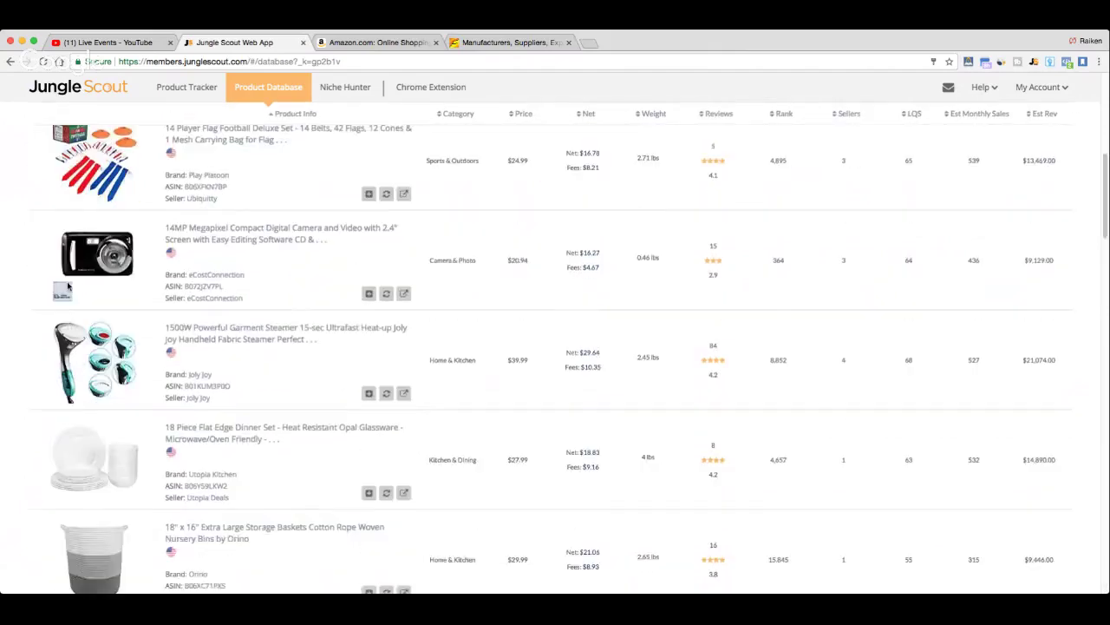
scroll(68, 287, "down", 6)
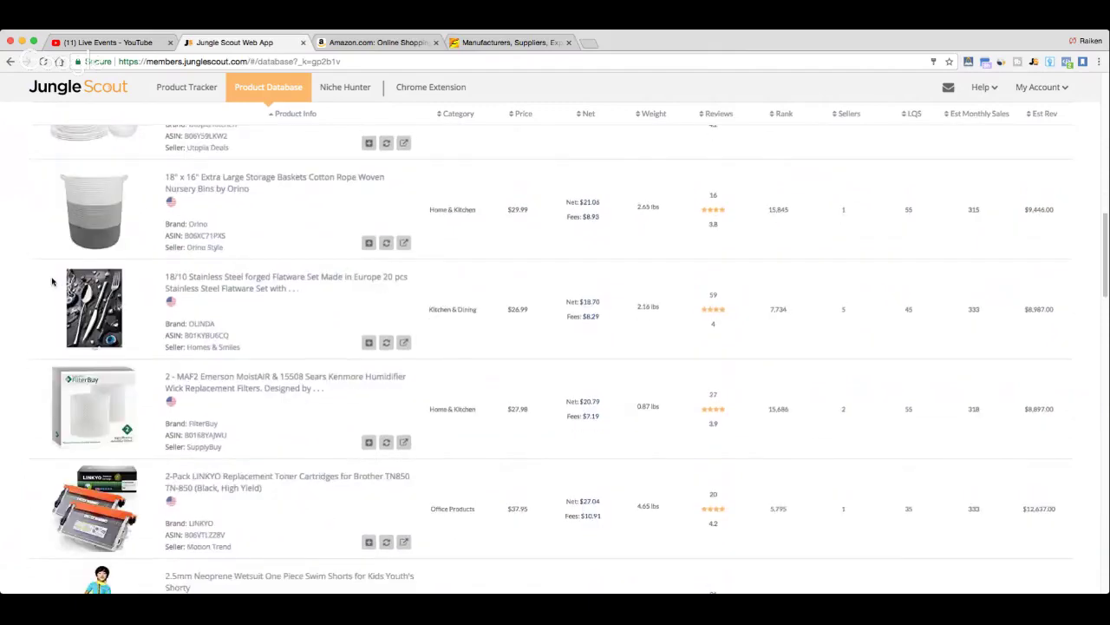
scroll(52, 281, "down", 3)
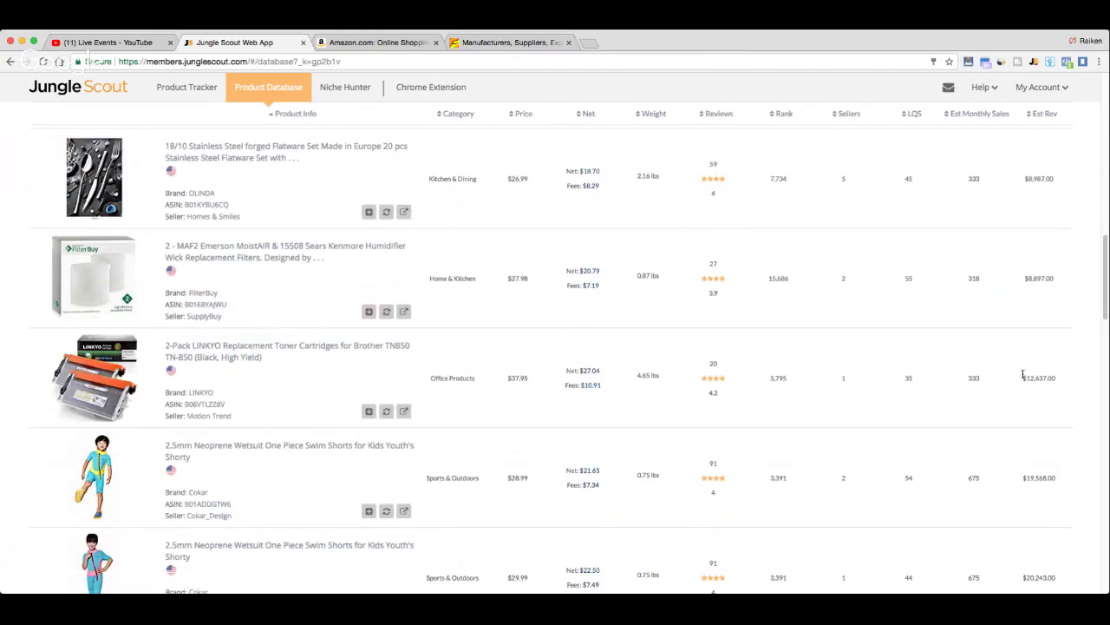
scroll(339, 355, "down", 2)
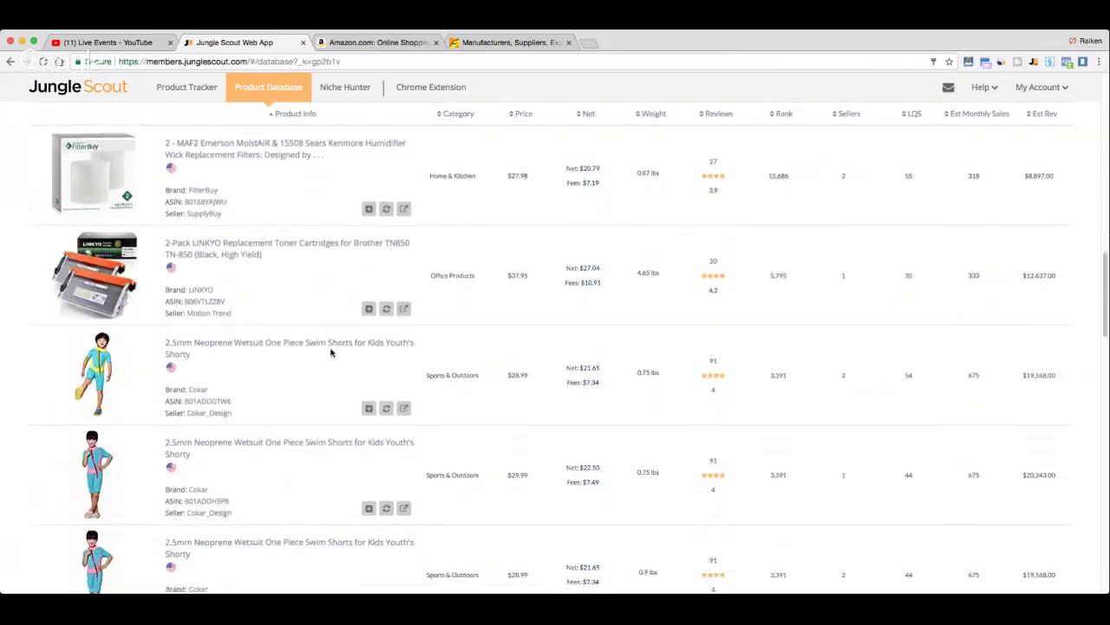
scroll(325, 347, "down", 6)
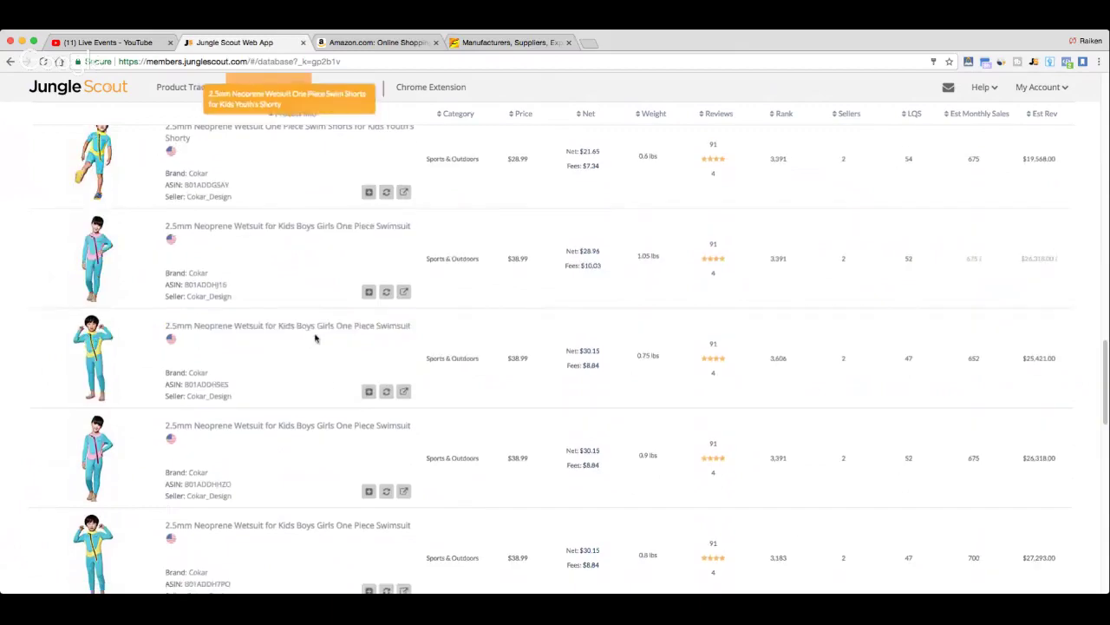
scroll(181, 330, "down", 6)
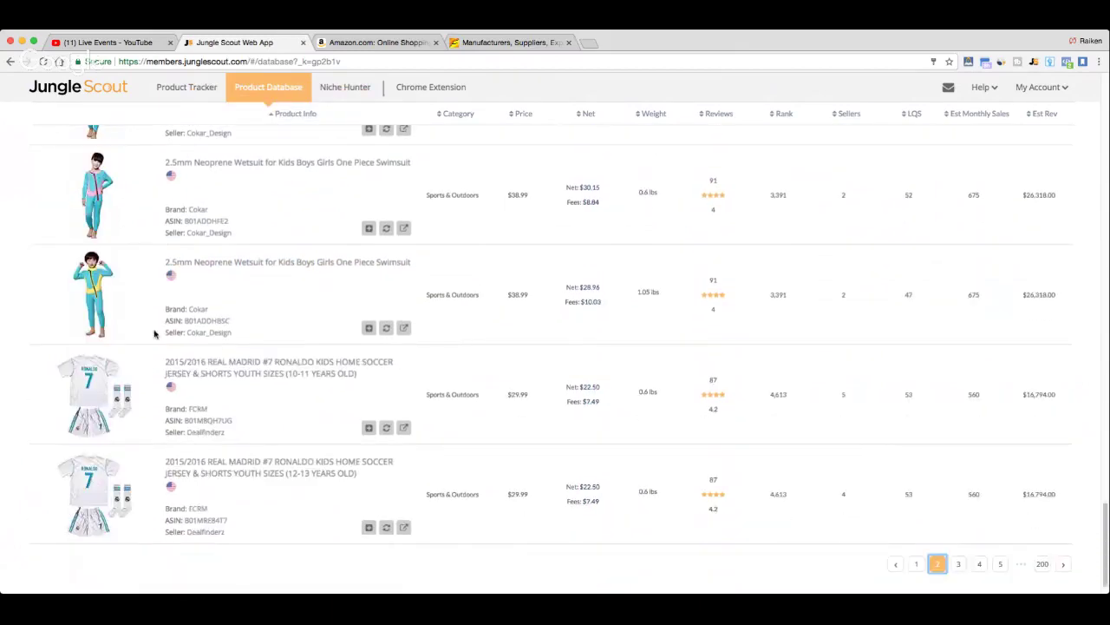
scroll(156, 331, "down", 1)
Open page 3 of the database results and browse down to the 24pk Tin 8oz Candle Tin.
left_click(957, 538)
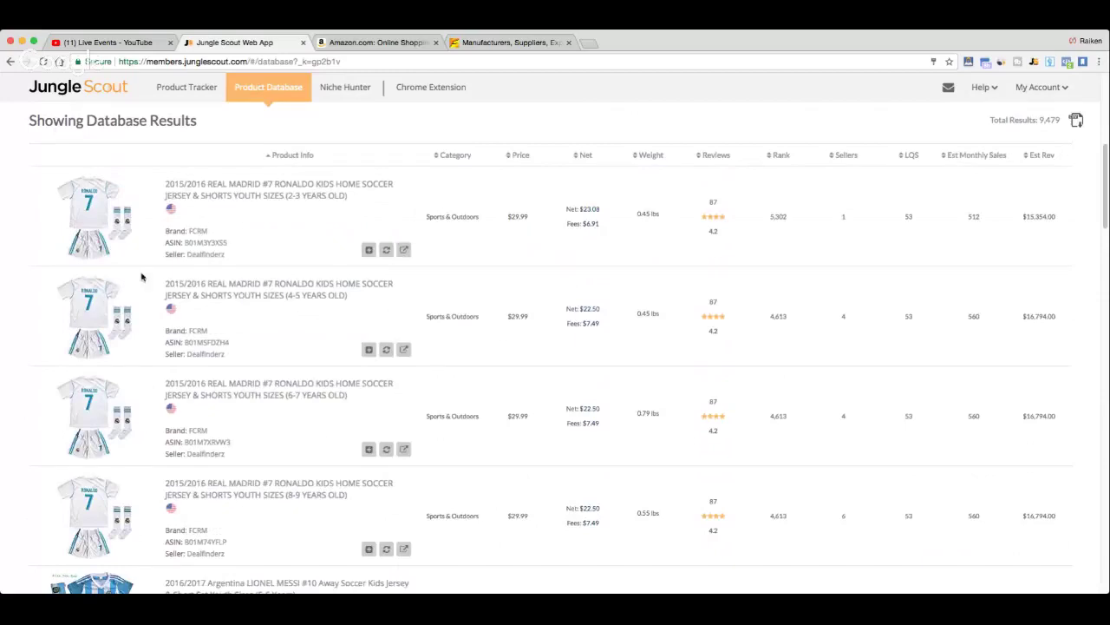
scroll(221, 335, "down", 4)
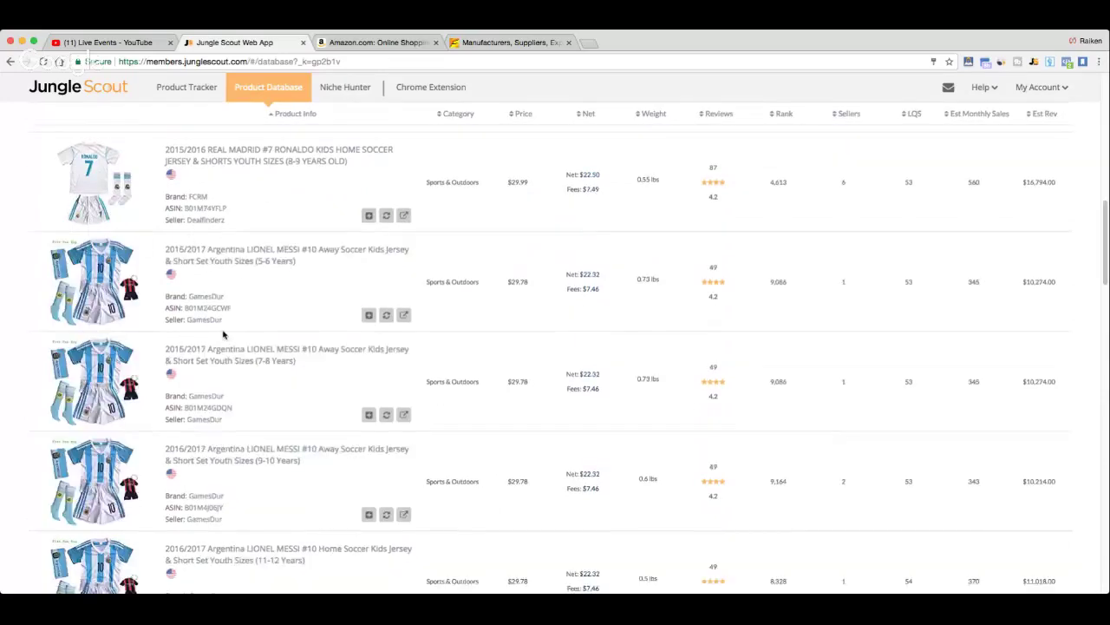
scroll(223, 334, "down", 20)
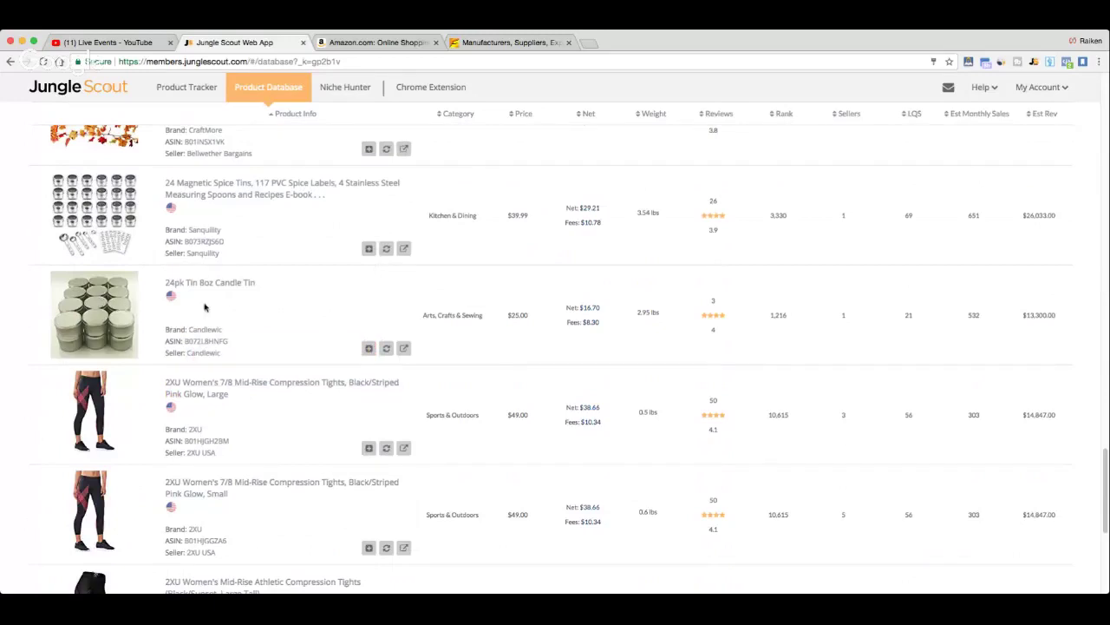
Open the Amazon listing of the 24pk Tin 8oz Candle Tin in a separate page and switch to it.
triple_click(224, 288)
left_click_drag(224, 284, 347, 43)
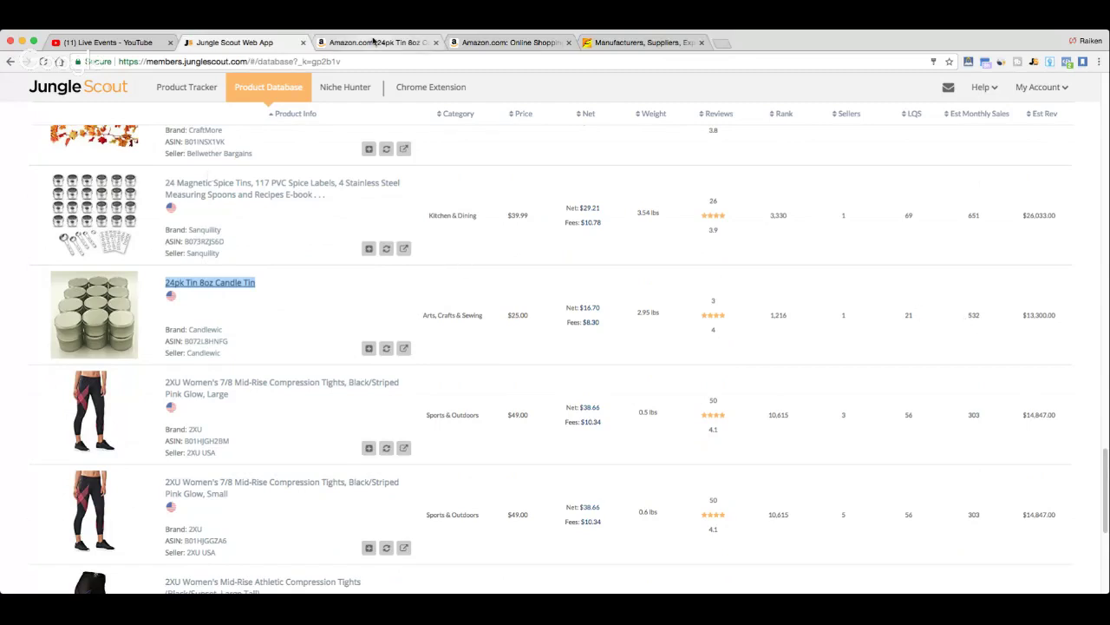
left_click(374, 41)
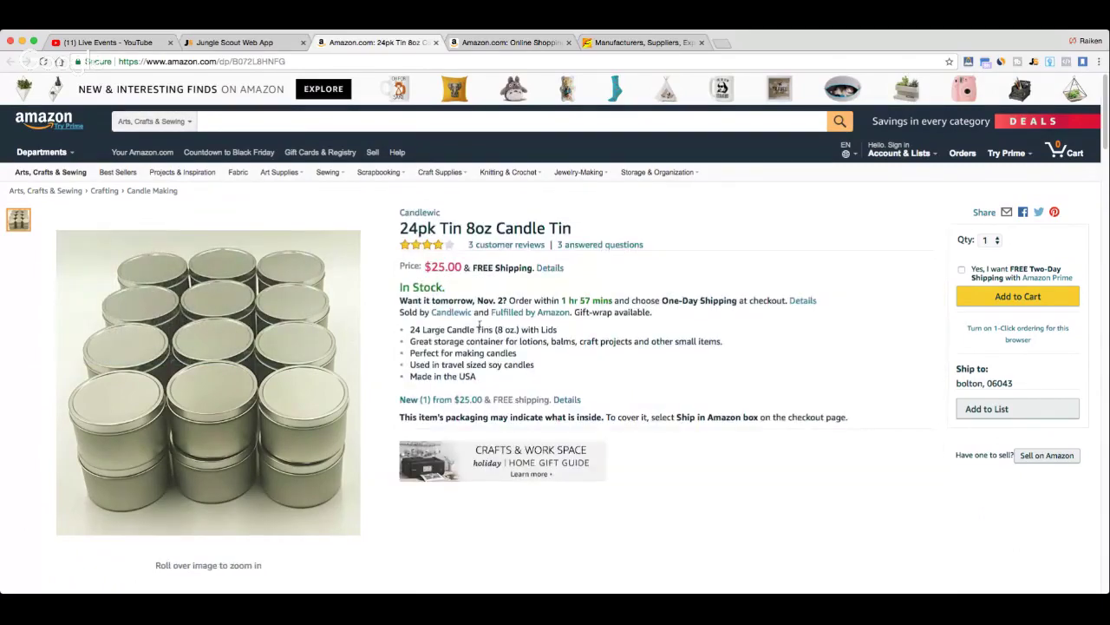
Examine the candle tin listing's title, product image, feature bullets and frequently bought together items.
mouse_move(312, 301)
scroll(522, 349, "down", 1)
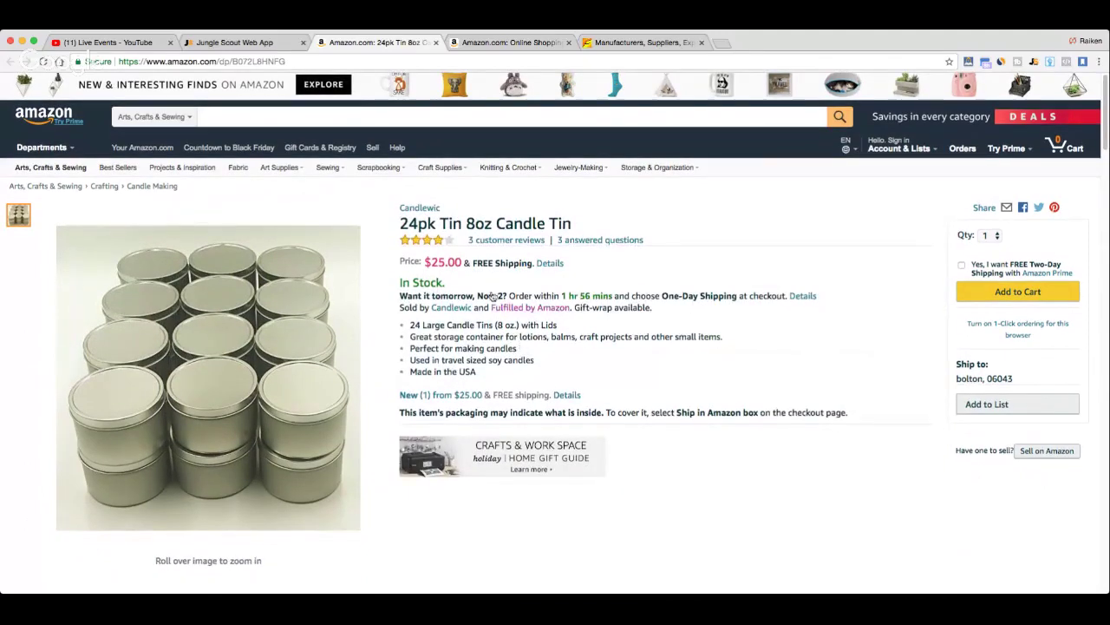
left_click_drag(395, 224, 556, 242)
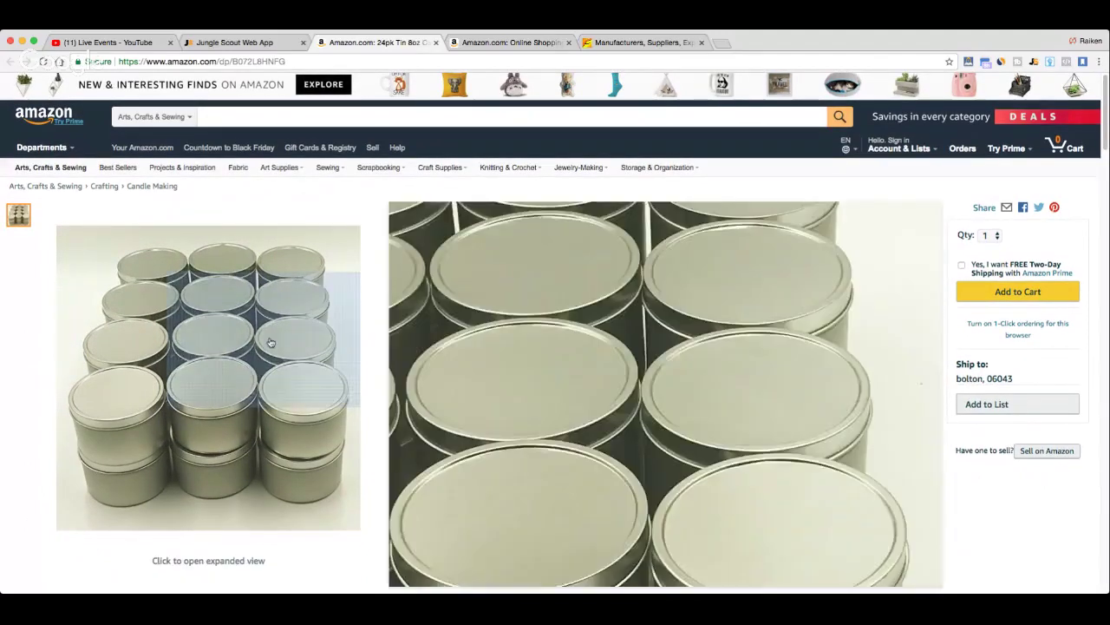
scroll(149, 231, "down", 3)
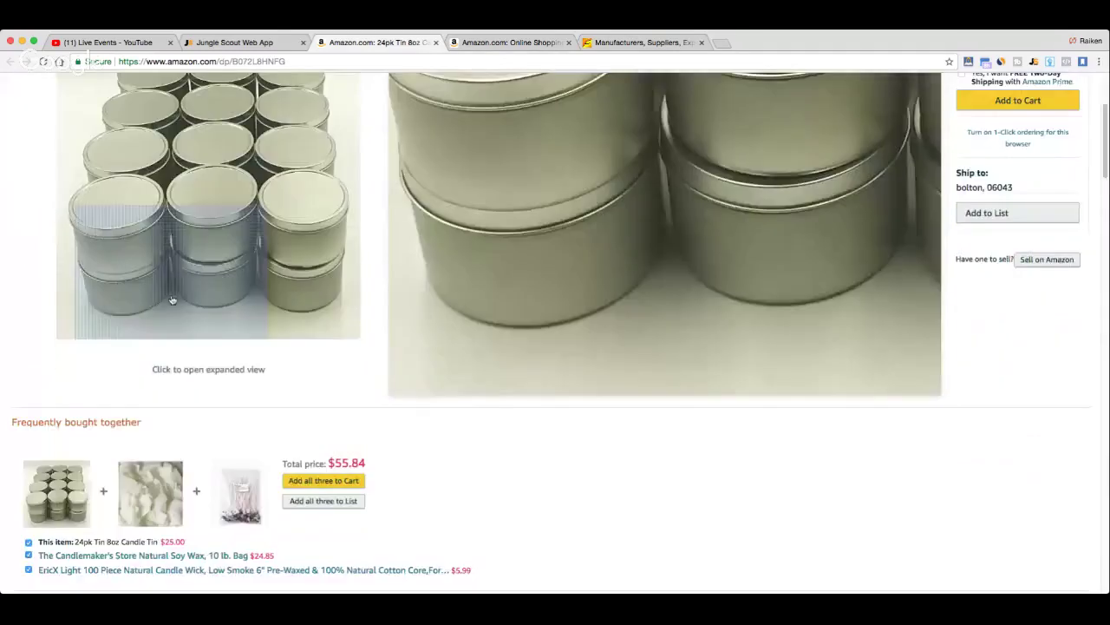
left_click(246, 181)
left_click(1078, 111)
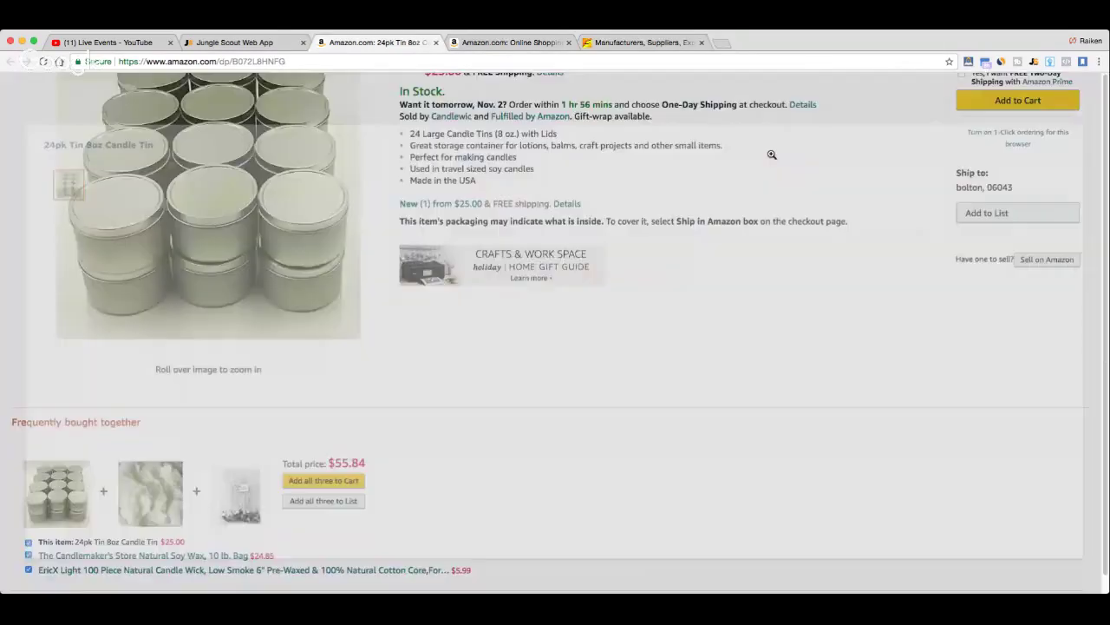
scroll(383, 218, "up", 3)
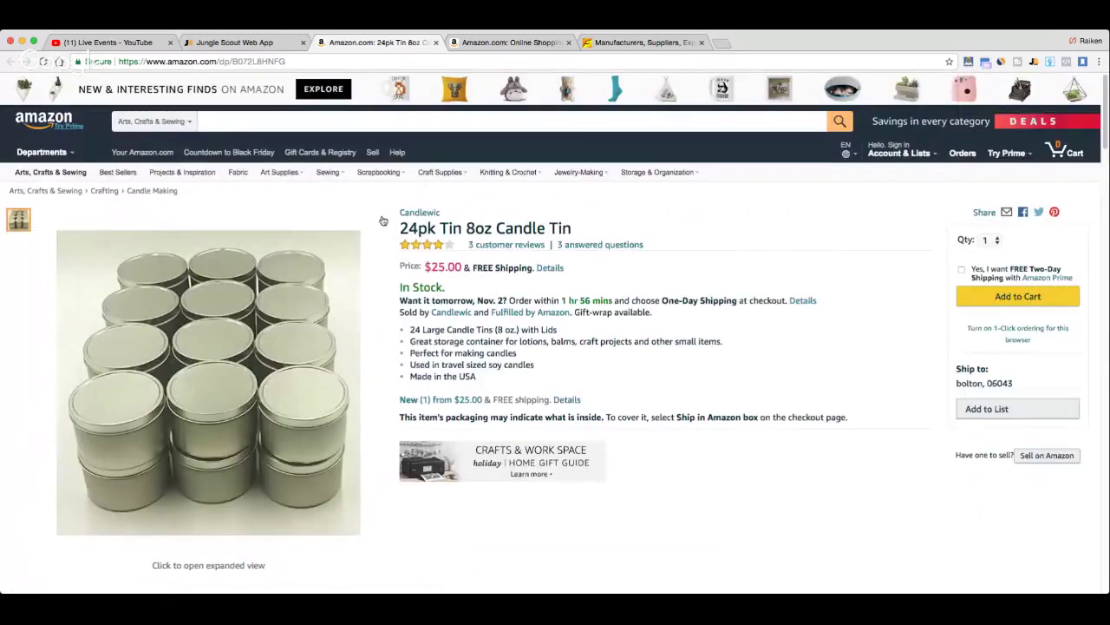
left_click_drag(410, 332, 525, 378)
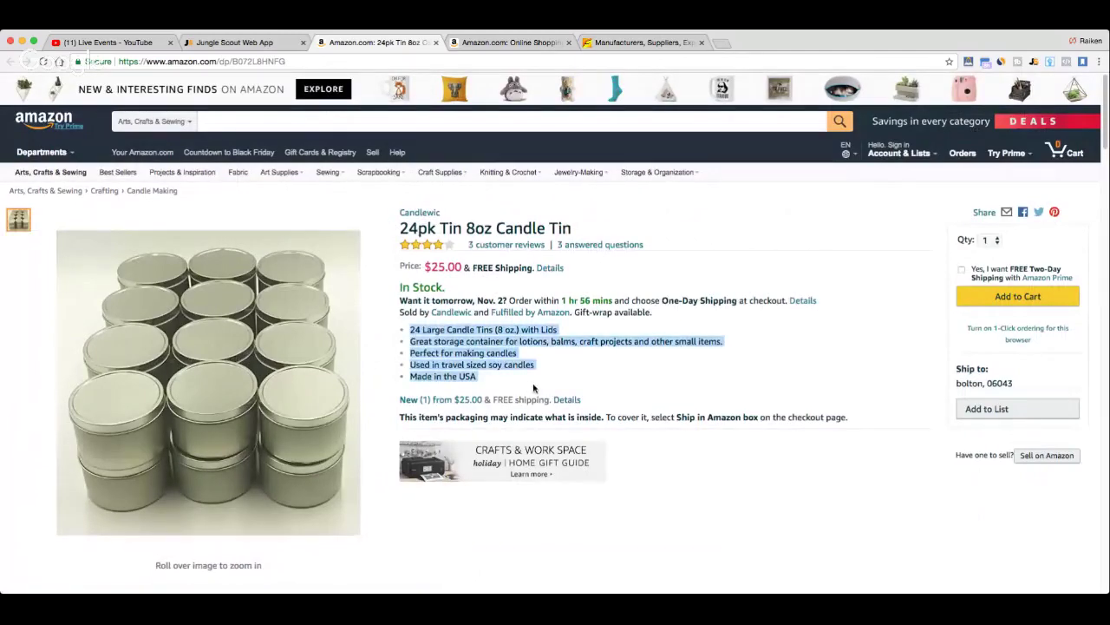
scroll(286, 312, "down", 10)
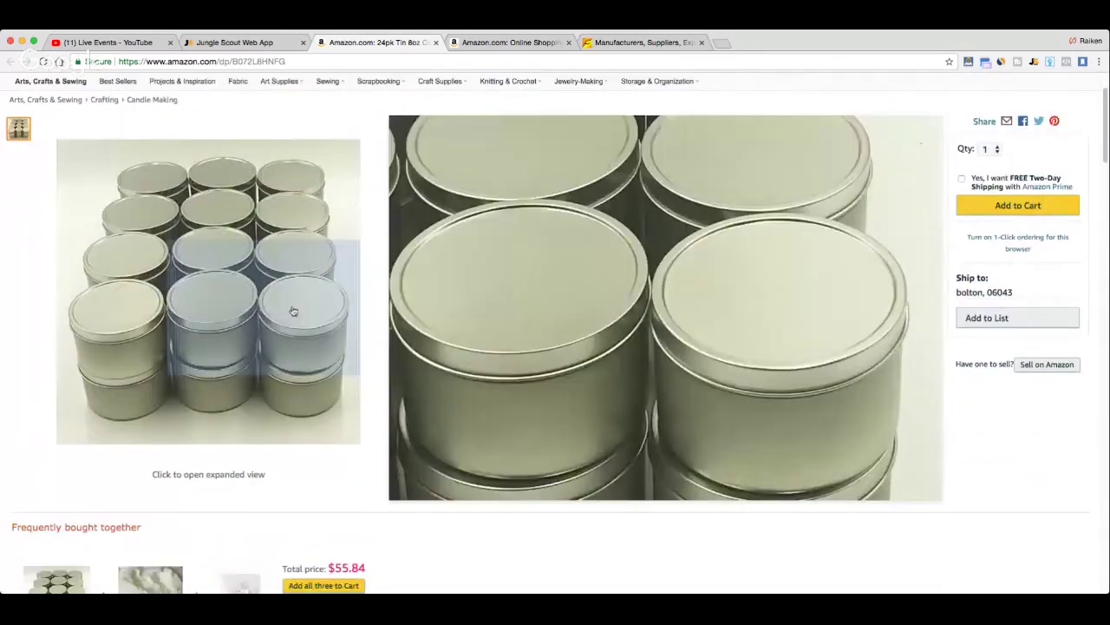
scroll(216, 300, "up", 12)
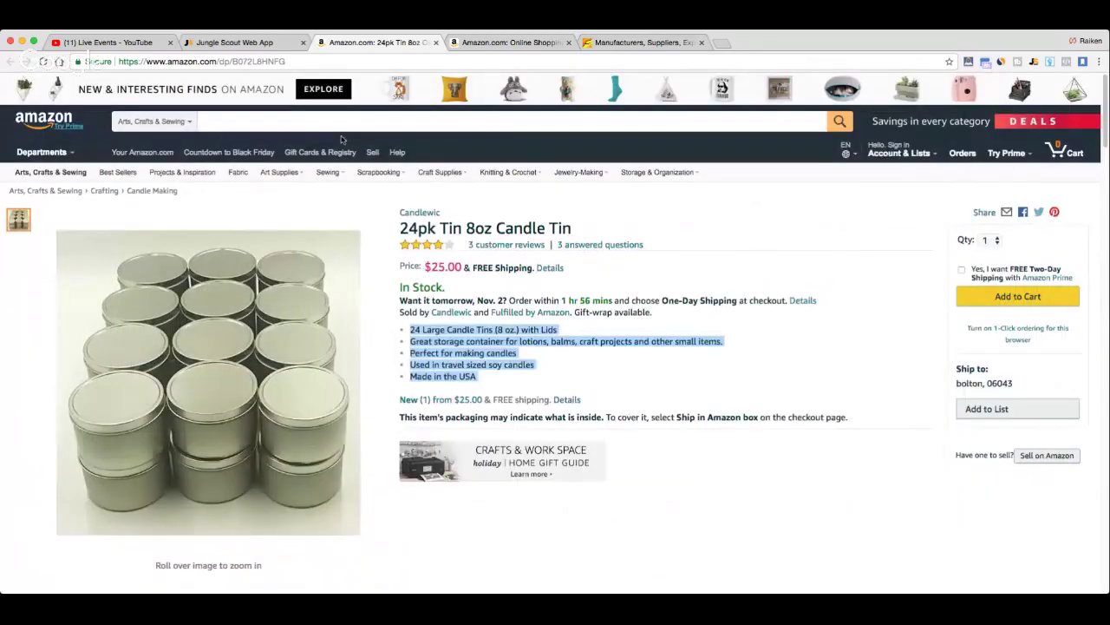
Search Amazon's Arts, Crafts & Sewing category for "8 oz candle tins".
left_click(347, 122)
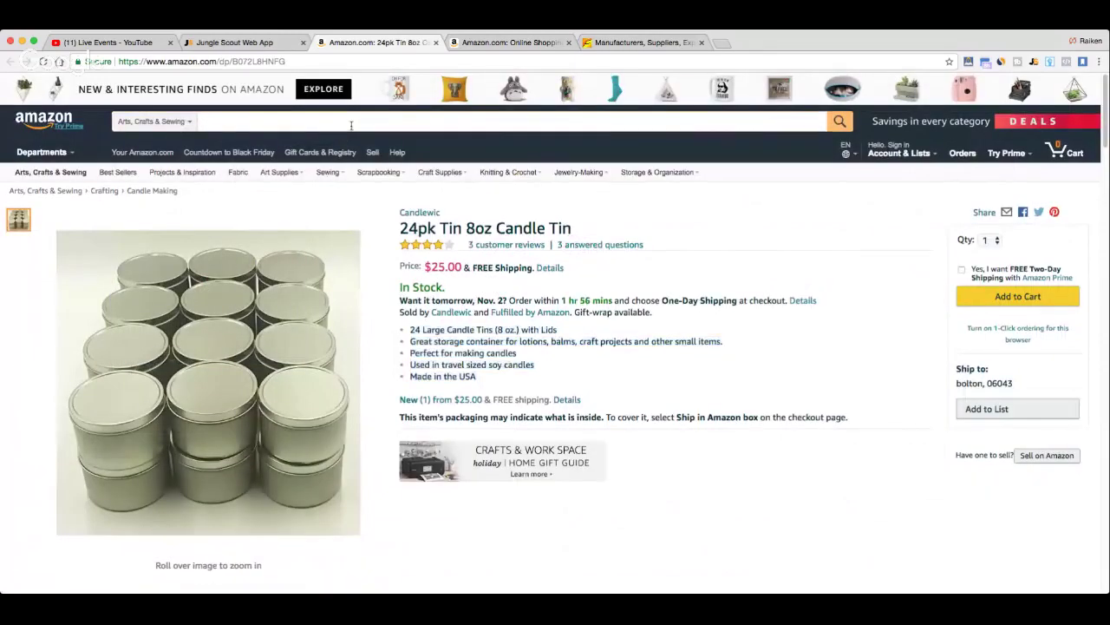
type("can")
key("BackSpace")
key("BackSpace")
key("BackSpace")
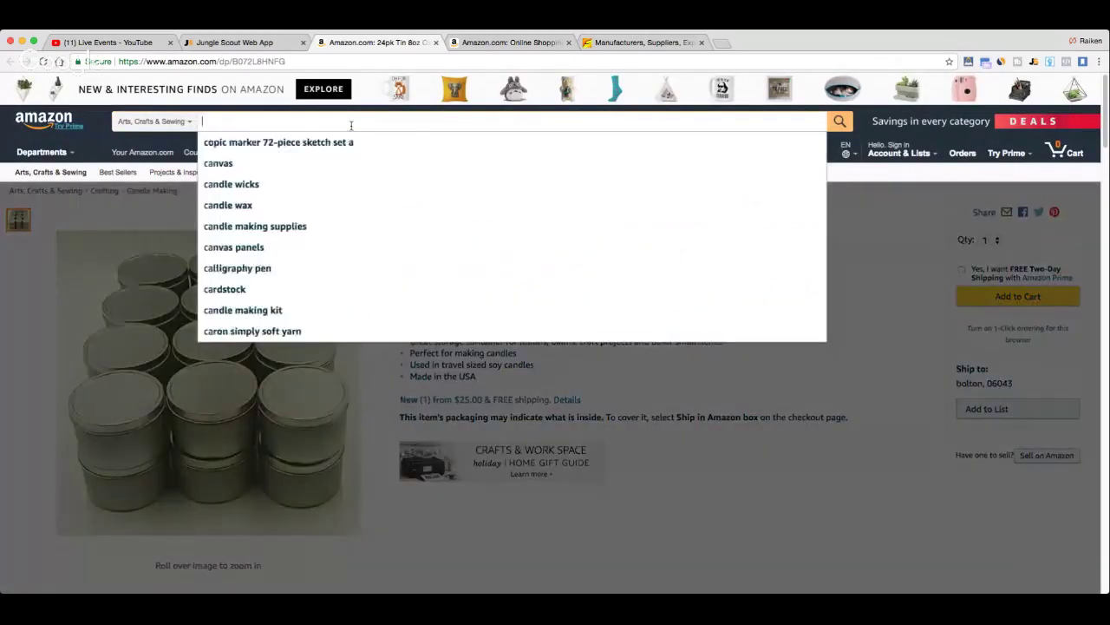
type("8 oz ")
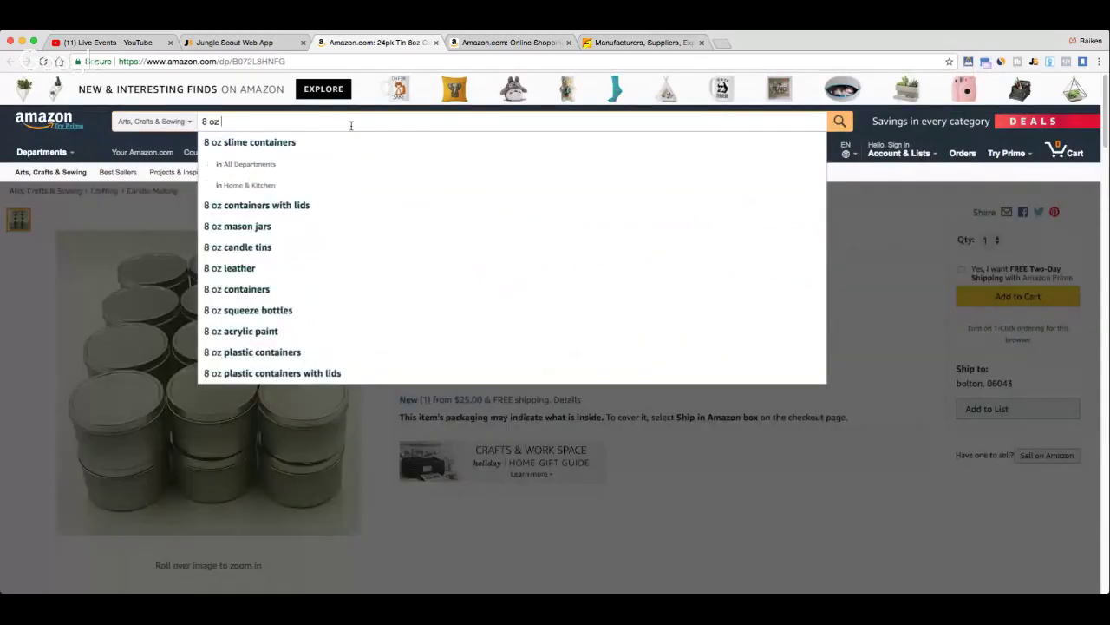
type("candle tins")
key("Return")
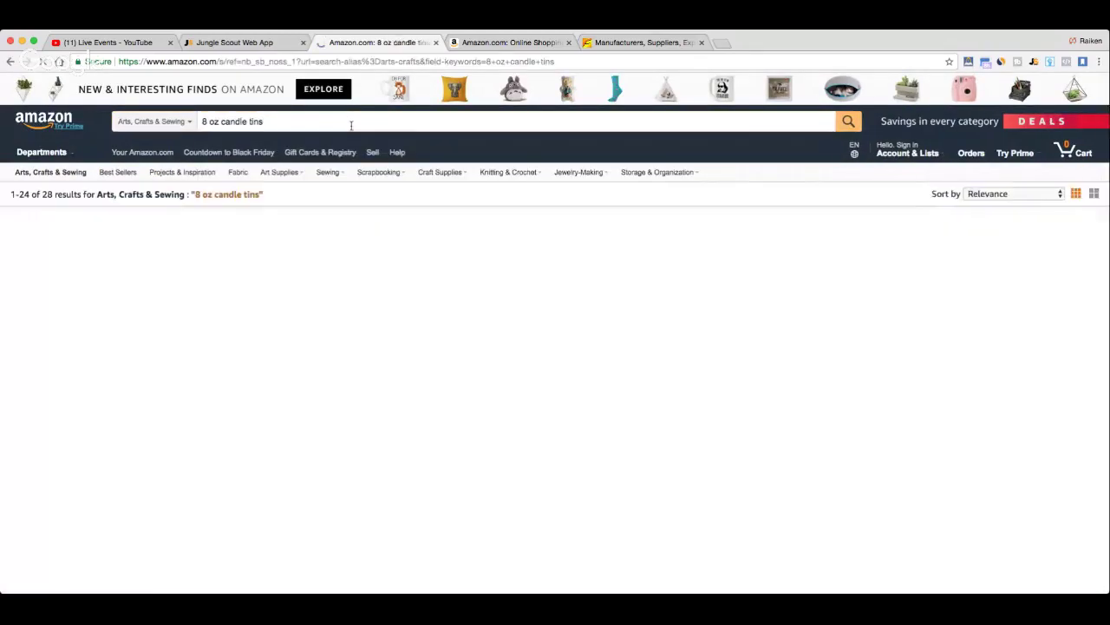
Run the Jungle Scout extension on the candle tin results and compare the products' sales, revenue, rank and reviews.
scroll(286, 215, "down", 3)
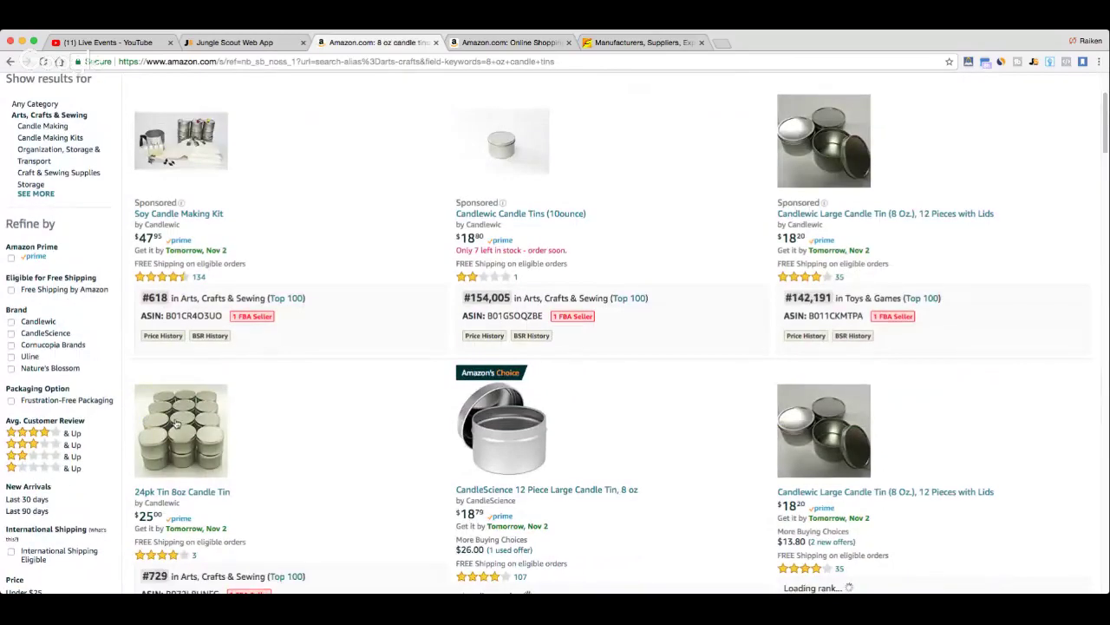
scroll(143, 356, "down", 5)
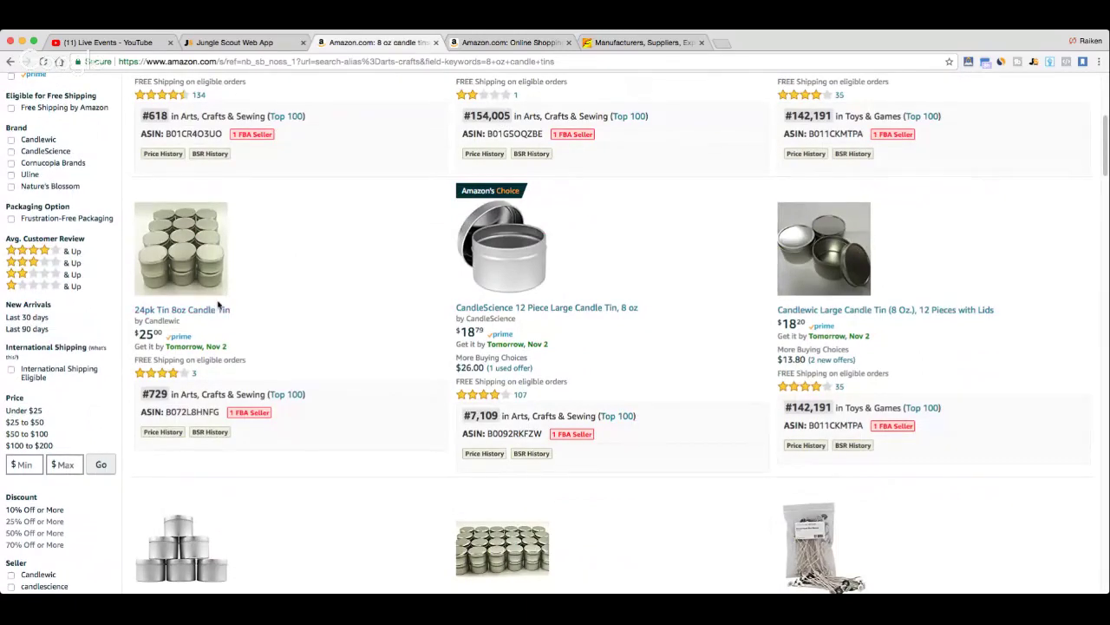
scroll(220, 303, "up", 8)
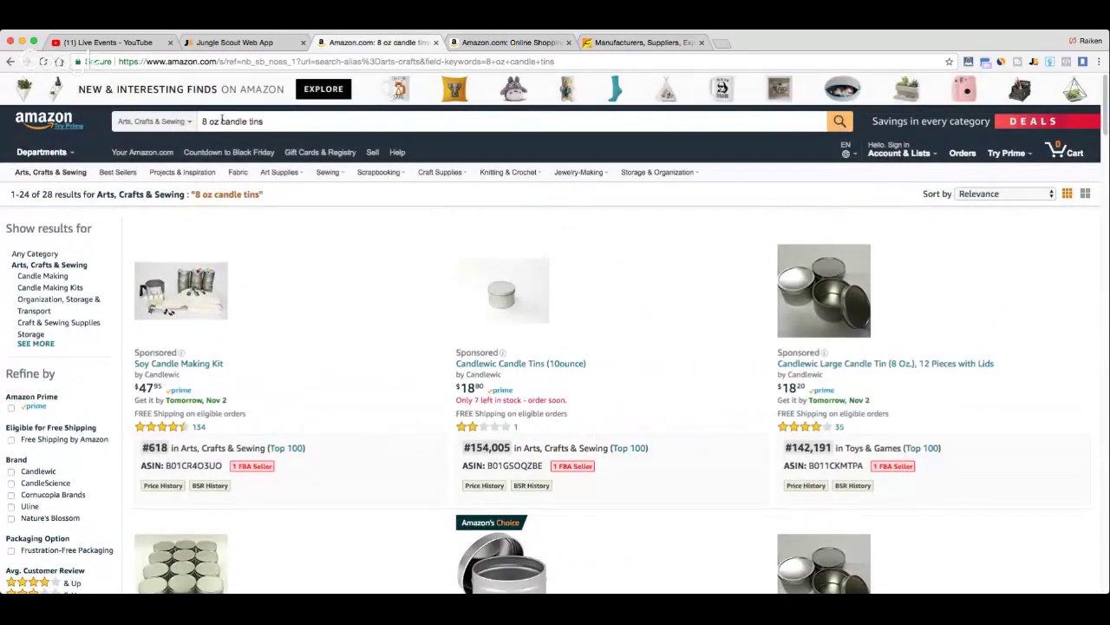
left_click(1034, 65)
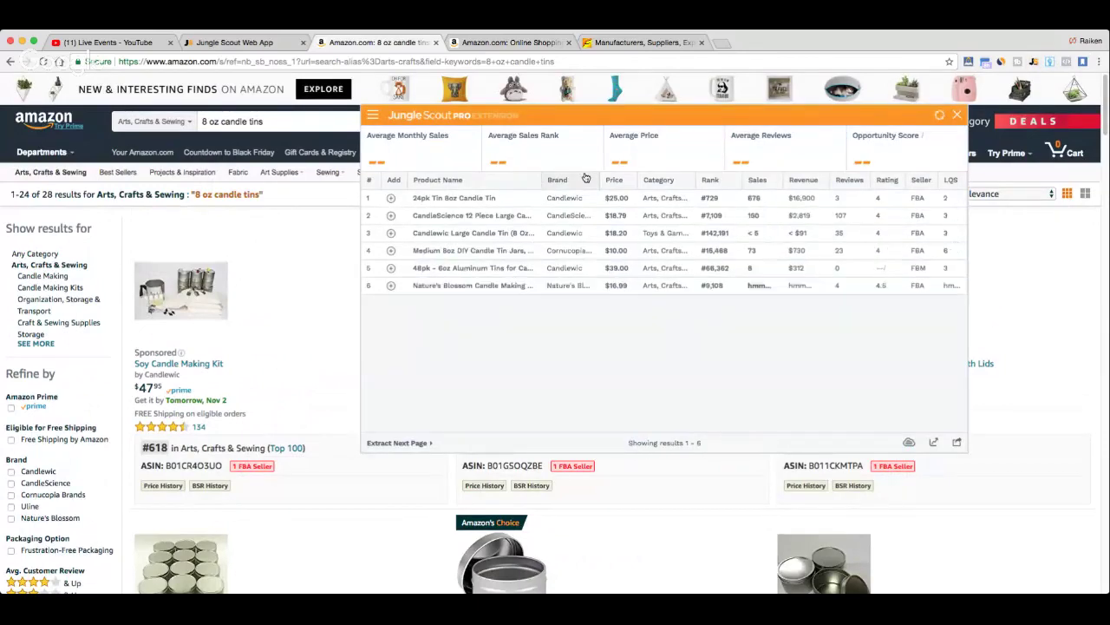
mouse_move(477, 199)
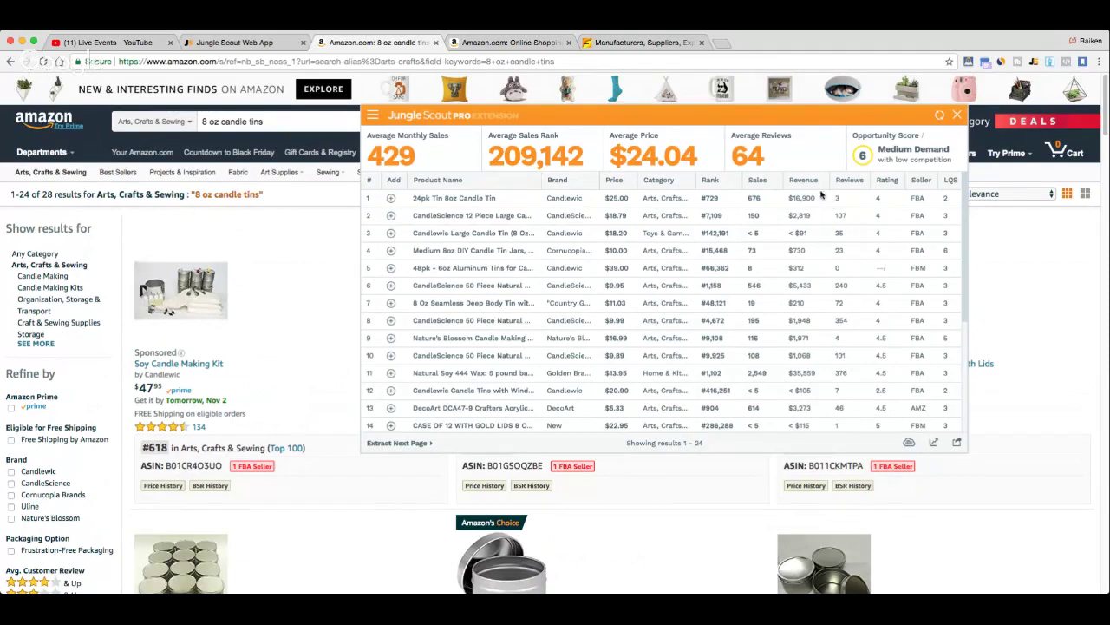
mouse_move(504, 222)
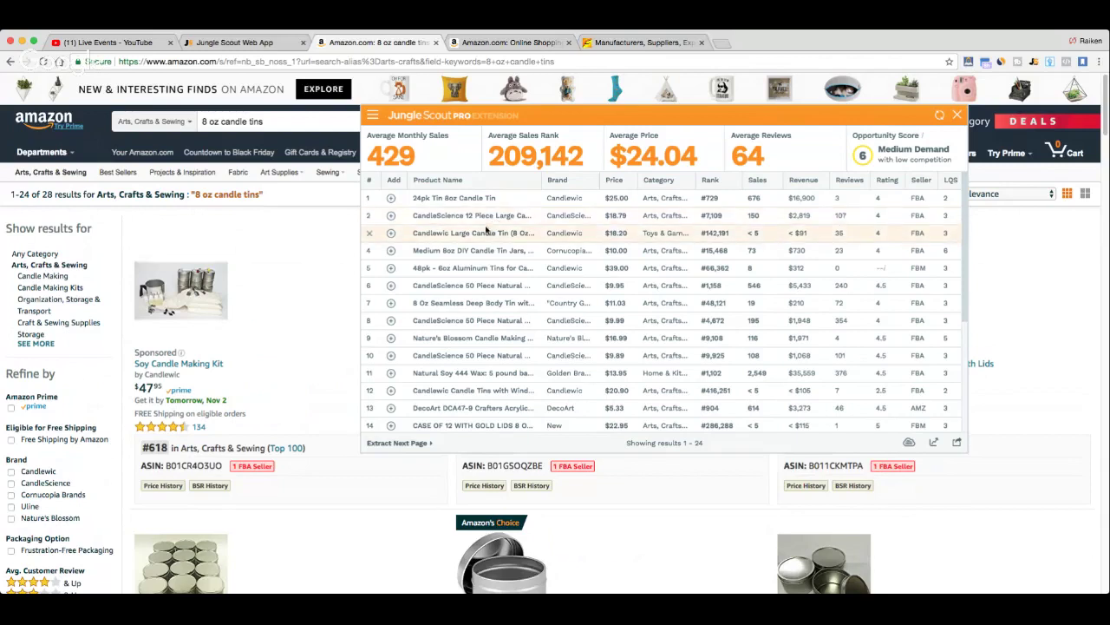
mouse_move(480, 236)
mouse_move(462, 295)
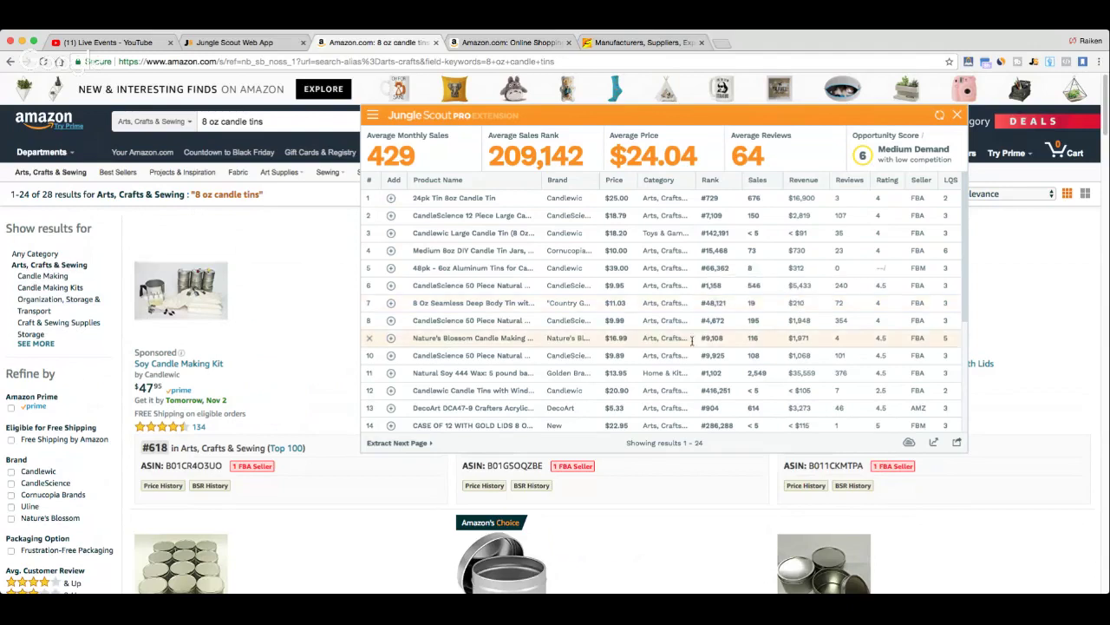
mouse_move(508, 376)
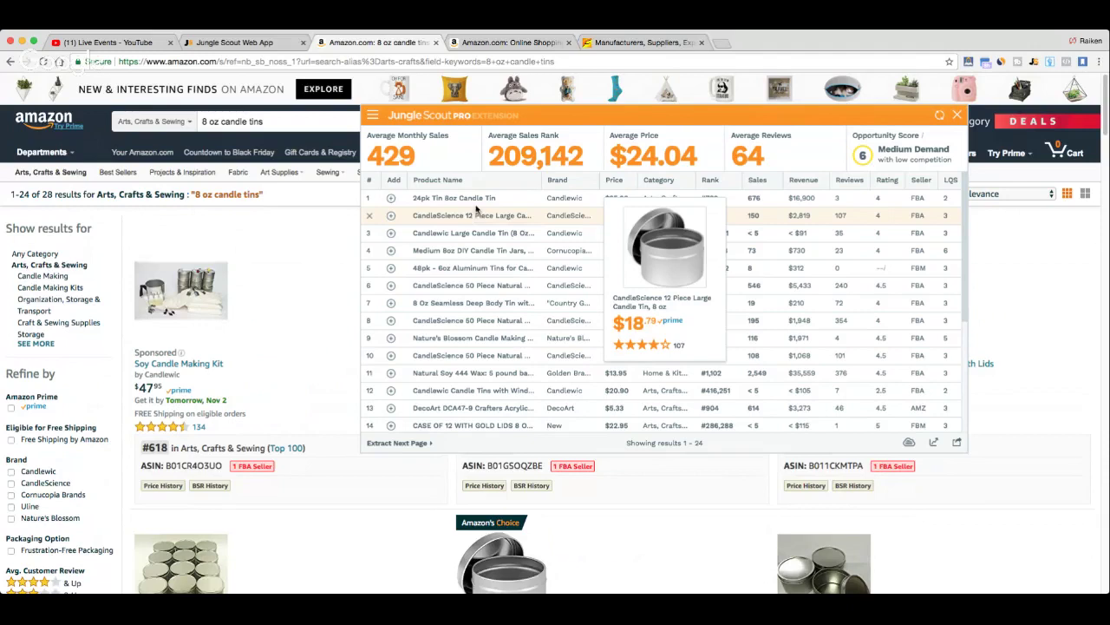
mouse_move(443, 200)
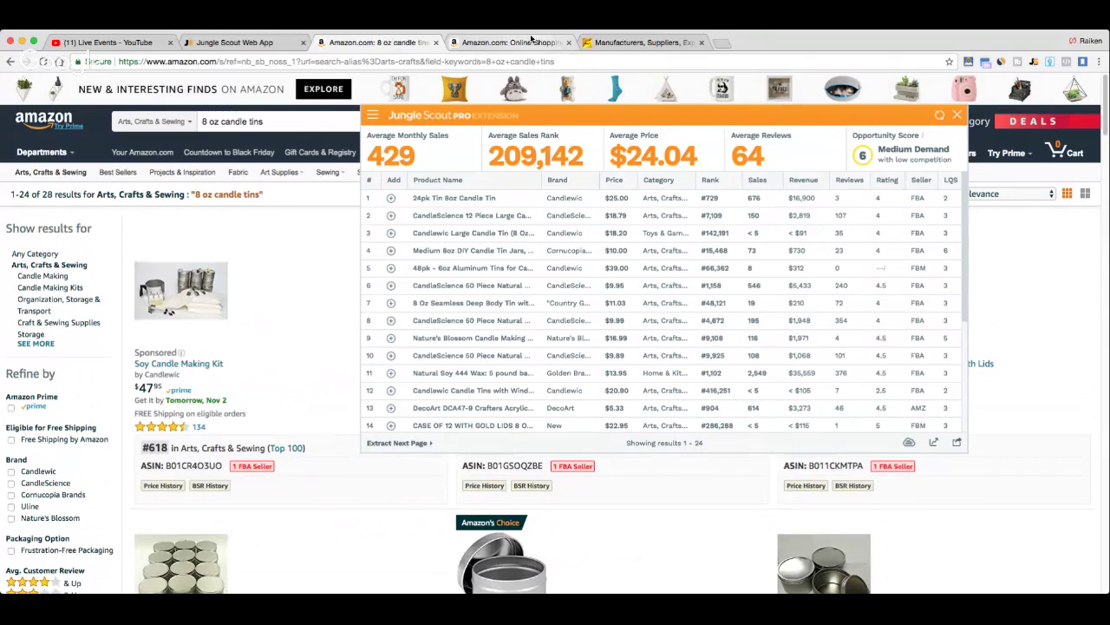
Switch to Alibaba and search its products for "8 oz candle tins".
left_click(606, 43)
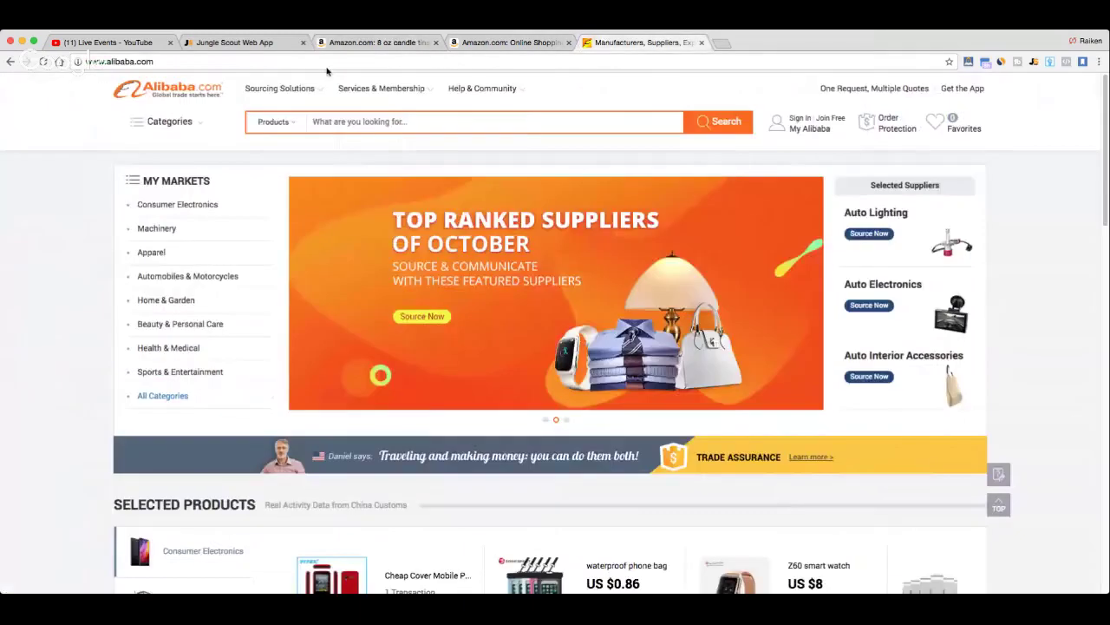
mouse_move(369, 129)
left_click(527, 120)
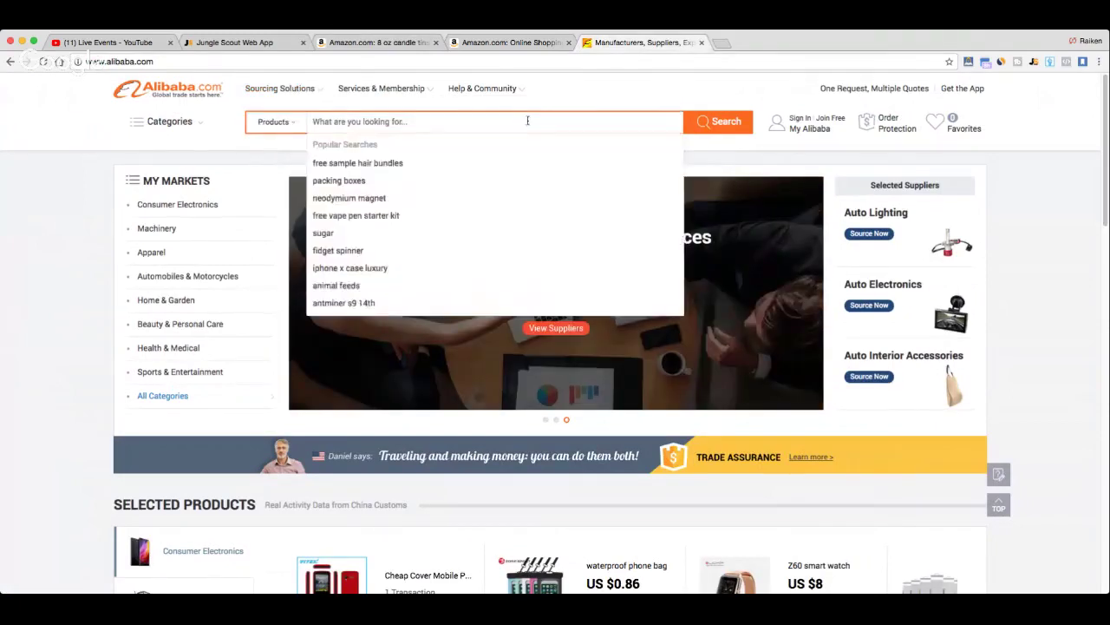
type("8 oz")
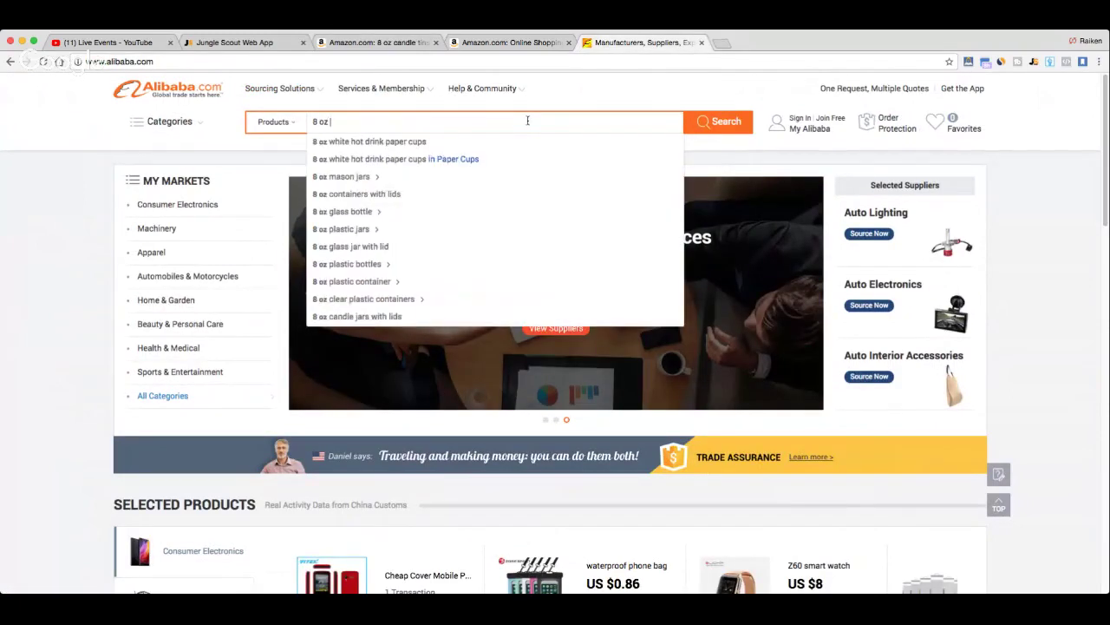
type(" candle")
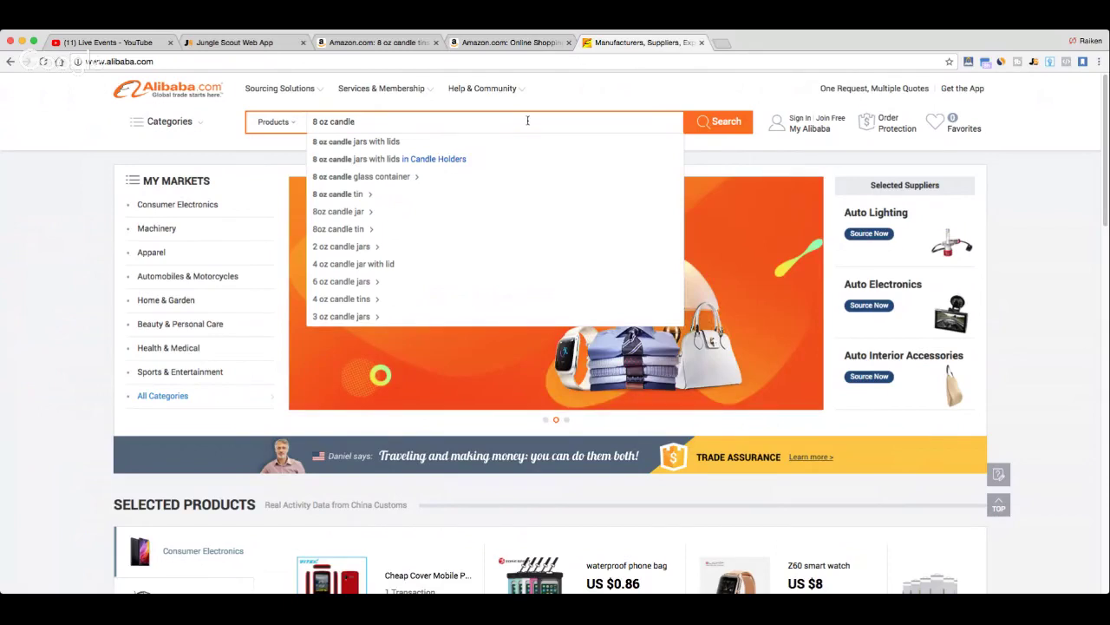
type("tins")
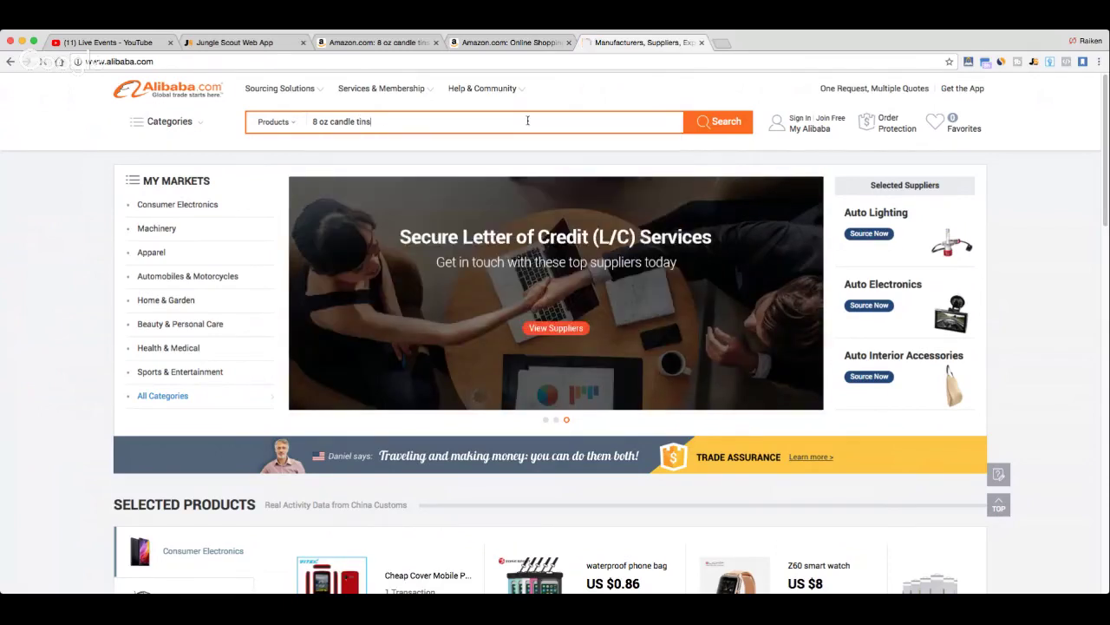
key("Return")
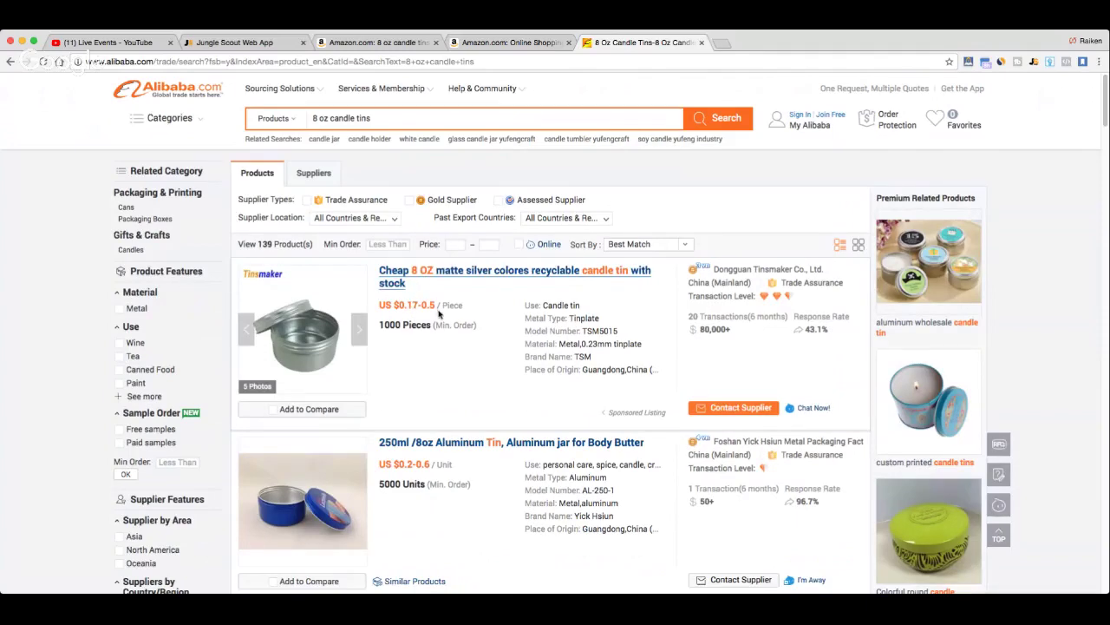
Check the unit price and minimum order of the matte silver 8 OZ candle tin, the first supplier listing.
scroll(439, 312, "down", 1)
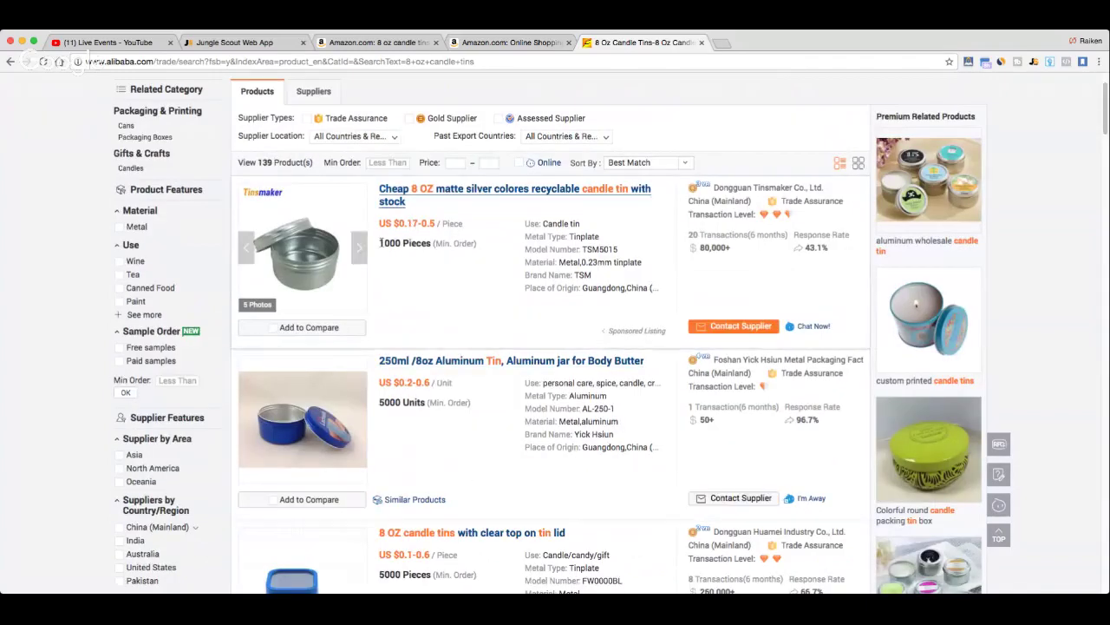
left_click_drag(379, 246, 429, 245)
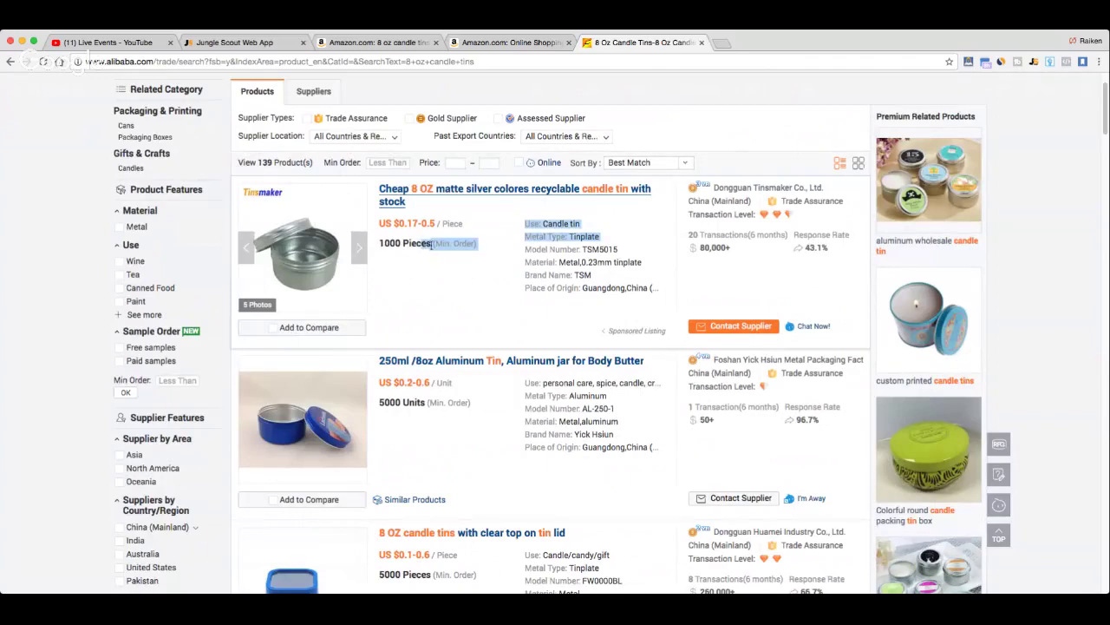
left_click(425, 259)
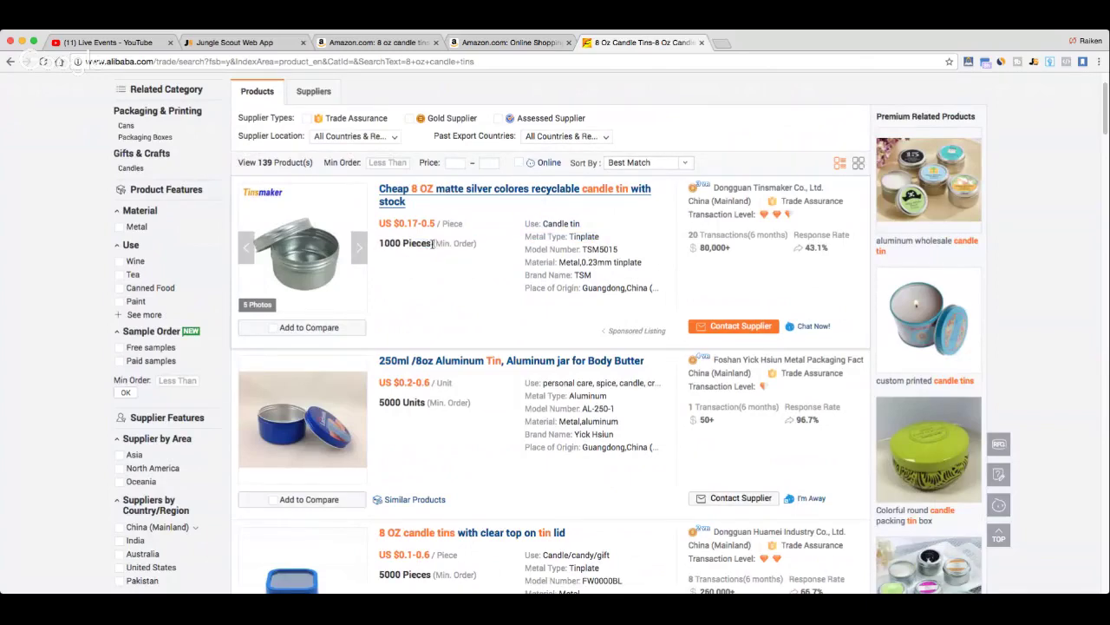
left_click_drag(433, 243, 379, 244)
scroll(360, 261, "down", 1)
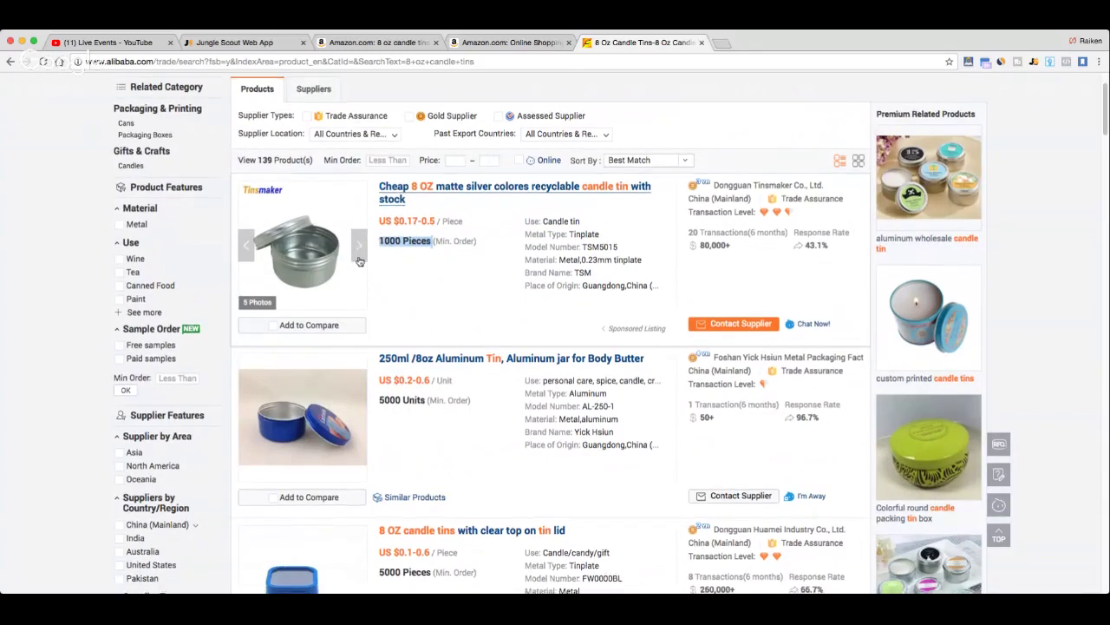
Browse the remaining Alibaba candle tin listings, comparing tin styles, unit prices and minimum orders.
scroll(359, 261, "down", 2)
scroll(361, 253, "down", 15)
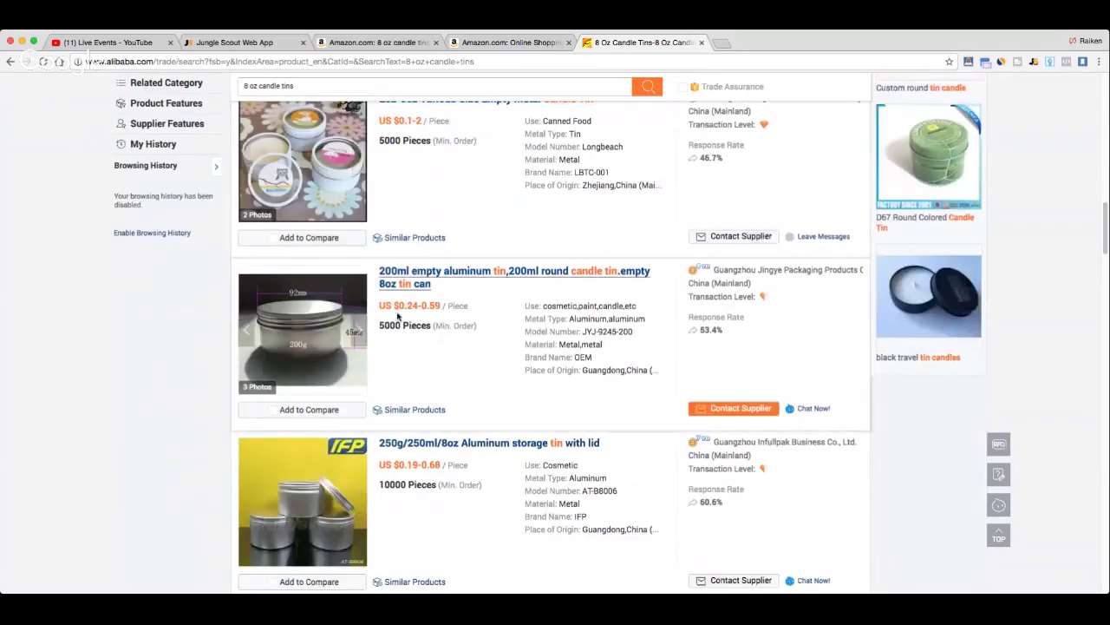
scroll(428, 305, "down", 5)
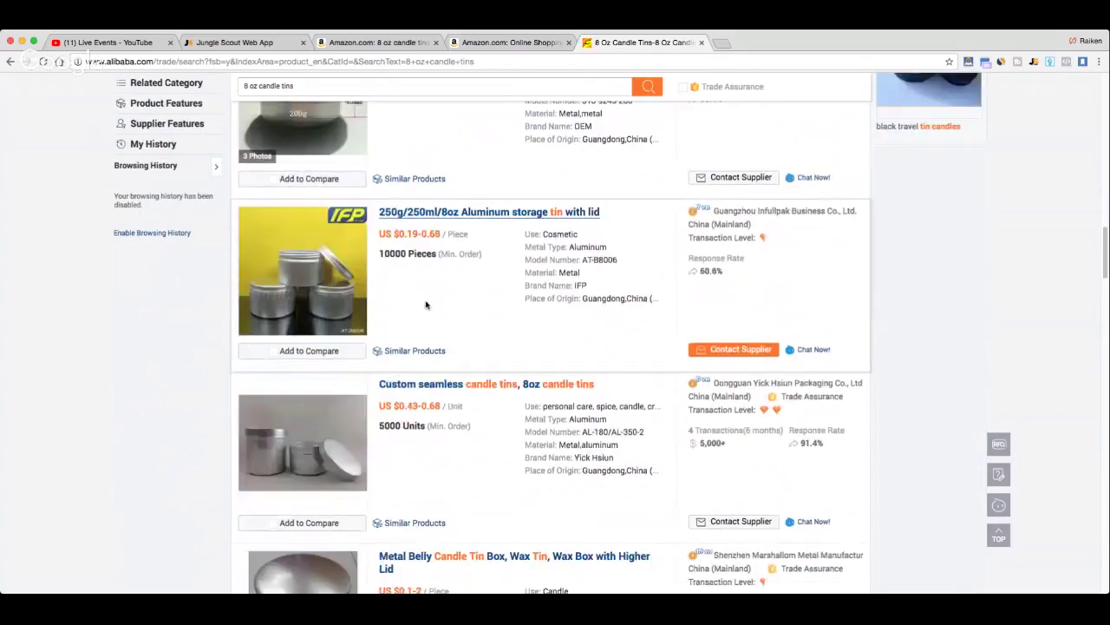
scroll(443, 286, "down", 1)
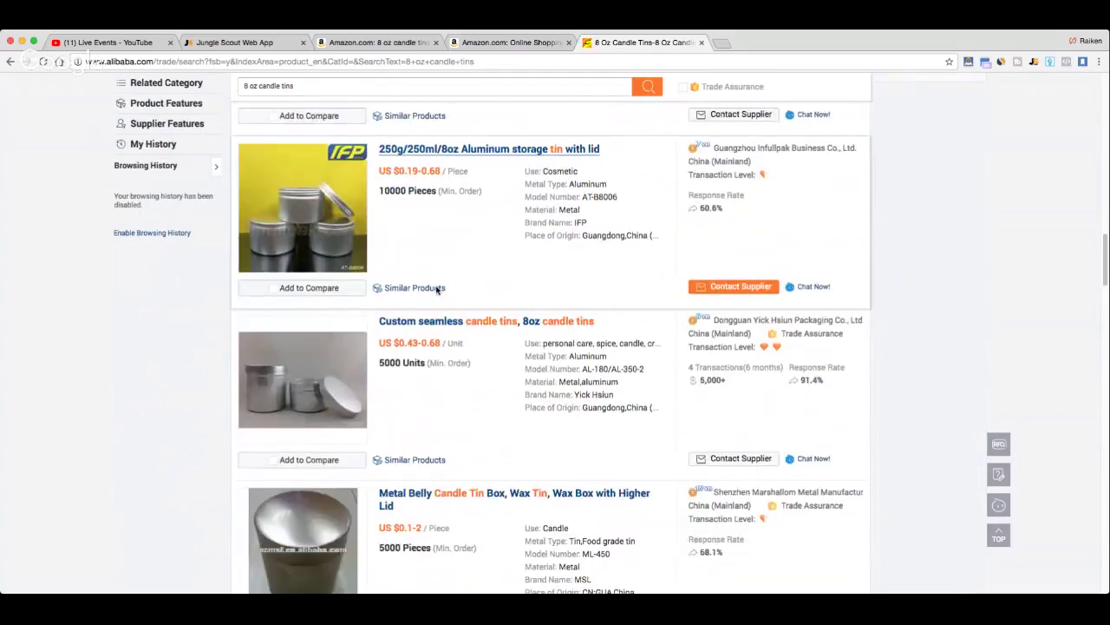
scroll(431, 327, "down", 17)
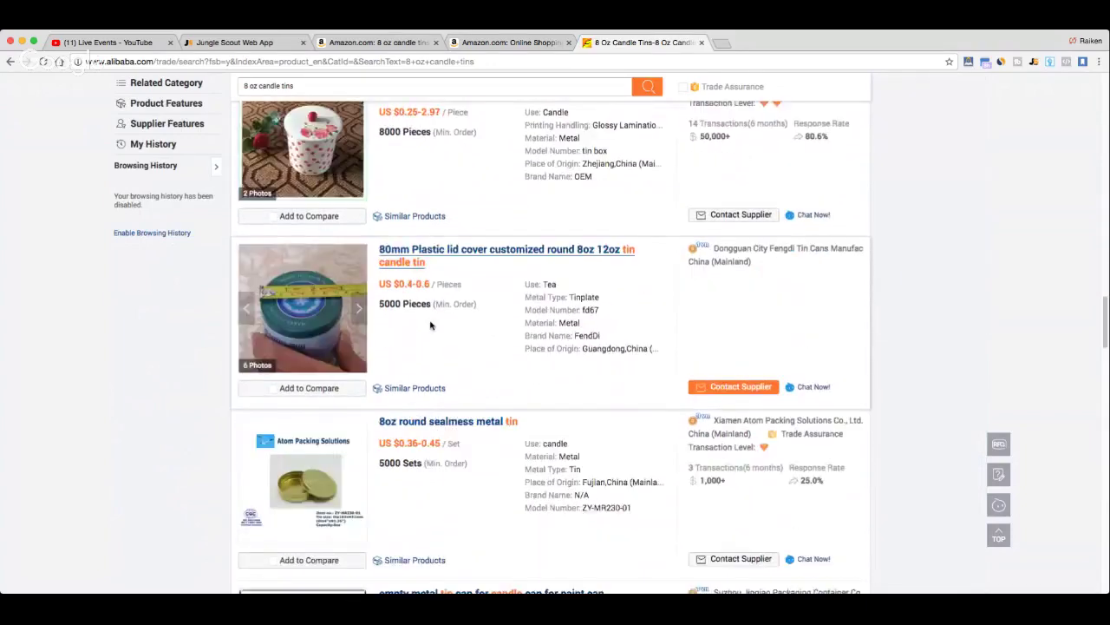
scroll(429, 323, "down", 4)
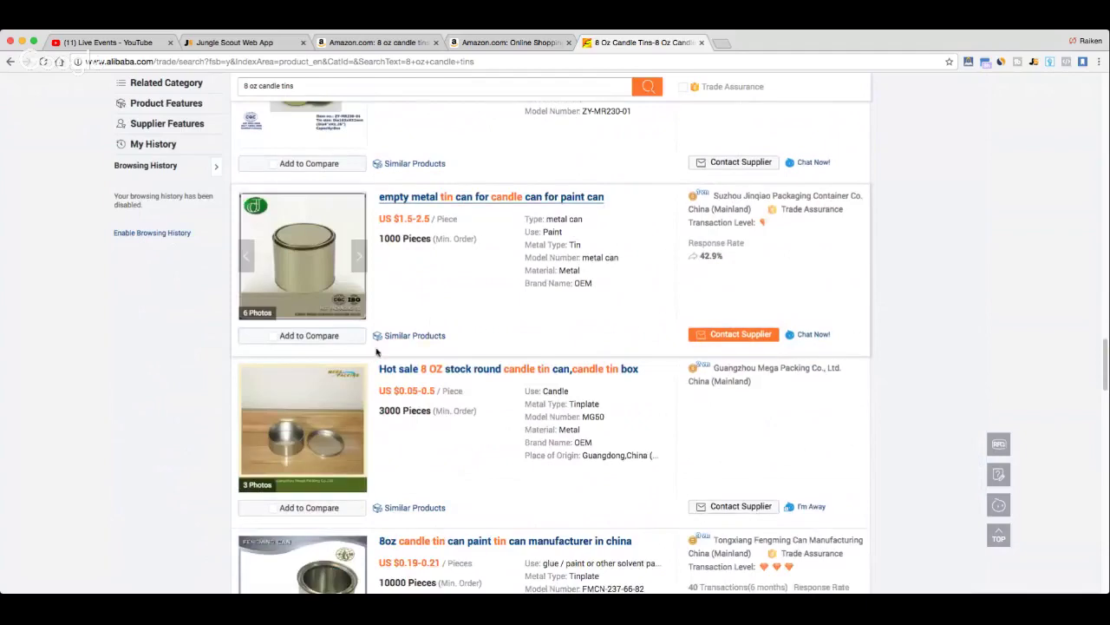
scroll(379, 355, "up", 9)
scroll(379, 355, "down", 4)
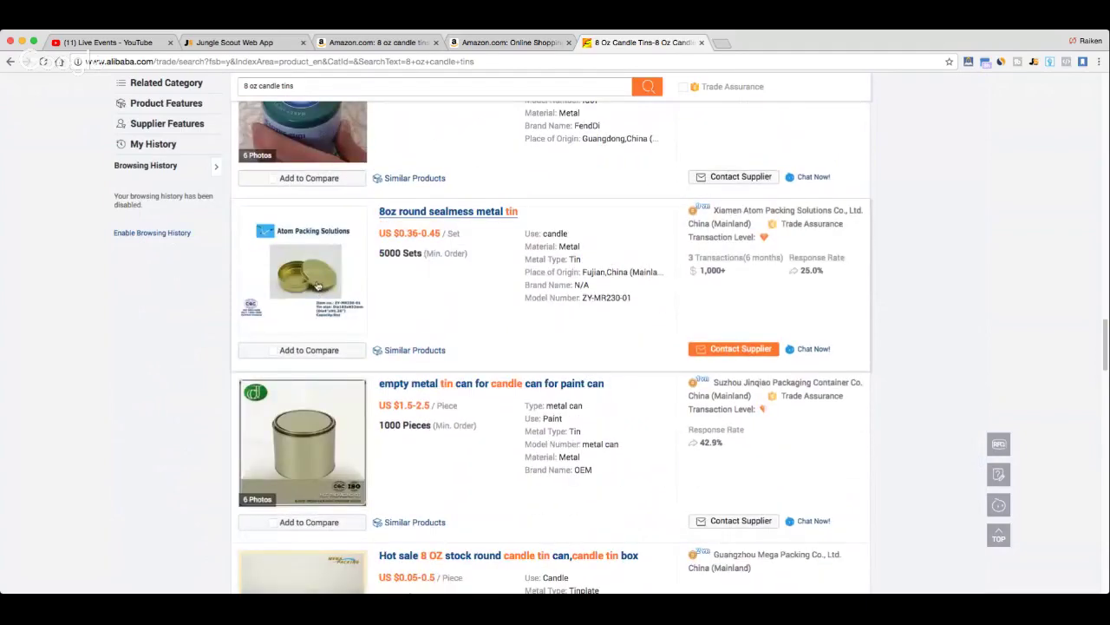
scroll(316, 286, "down", 5)
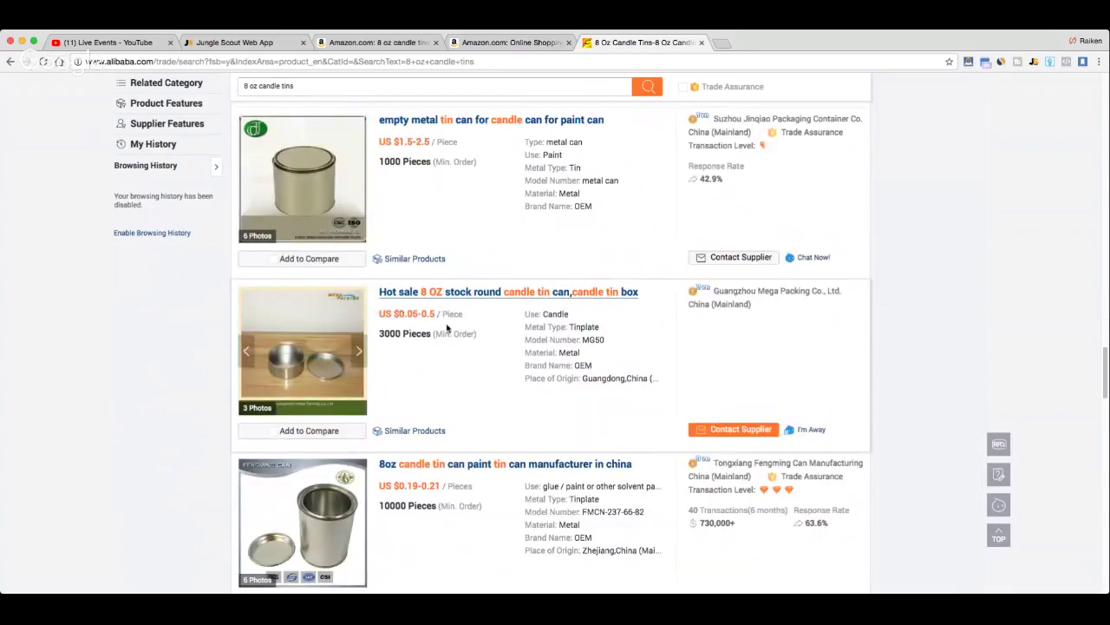
scroll(403, 325, "down", 7)
scroll(404, 327, "down", 8)
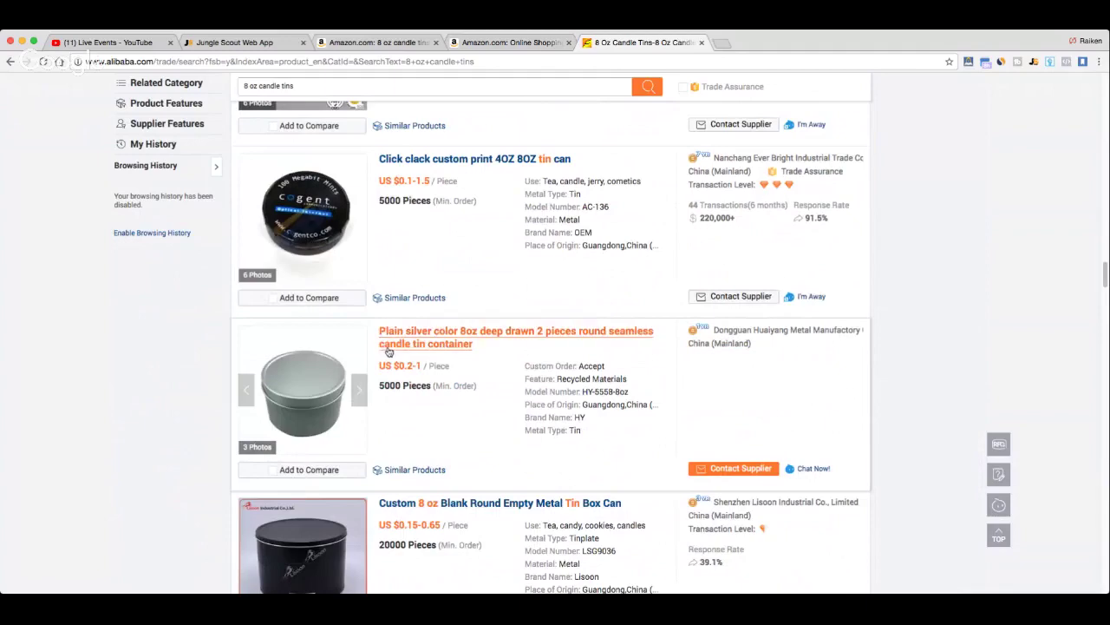
scroll(373, 391, "down", 4)
scroll(373, 390, "down", 10)
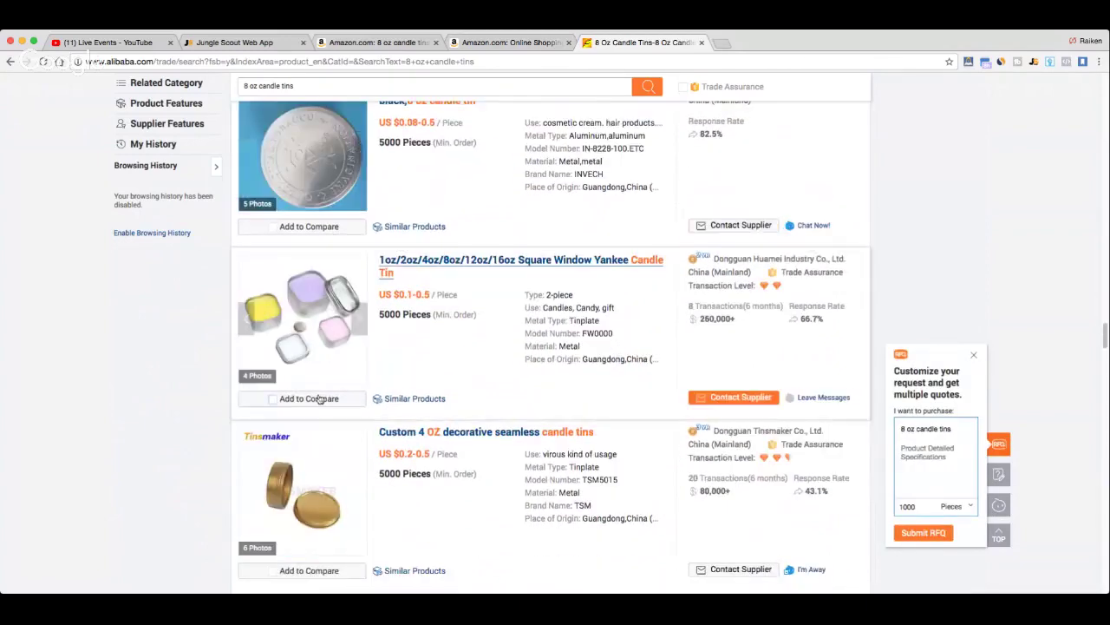
Return to the Amazon candle tin results, close the Jungle Scout overview and bring up the 24pk Tin 8oz Candle Tin's product information.
left_click(491, 44)
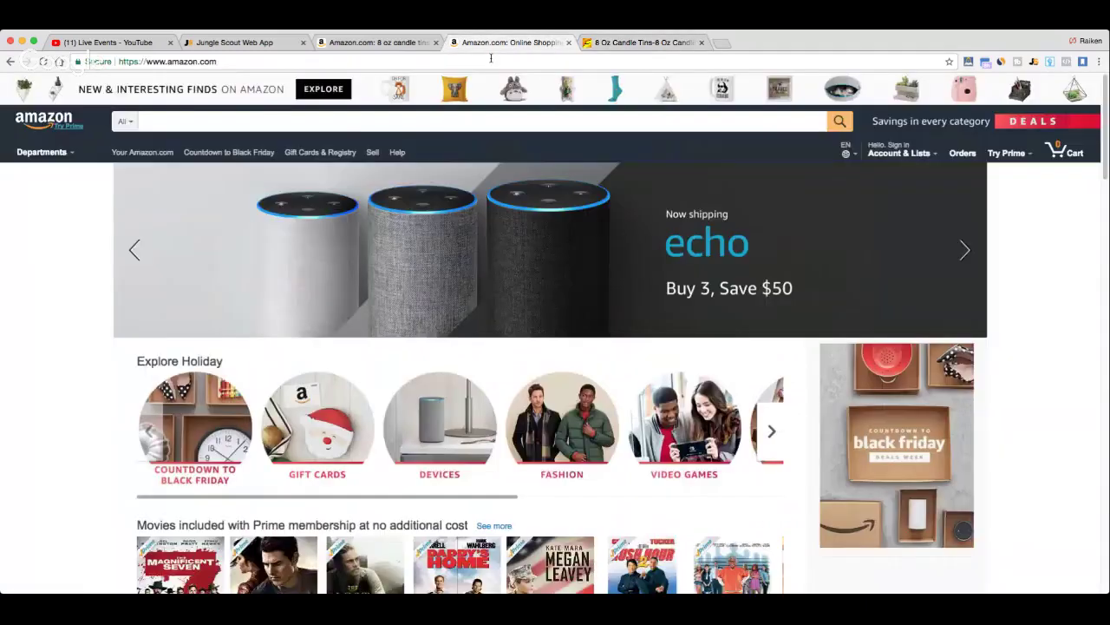
left_click(383, 44)
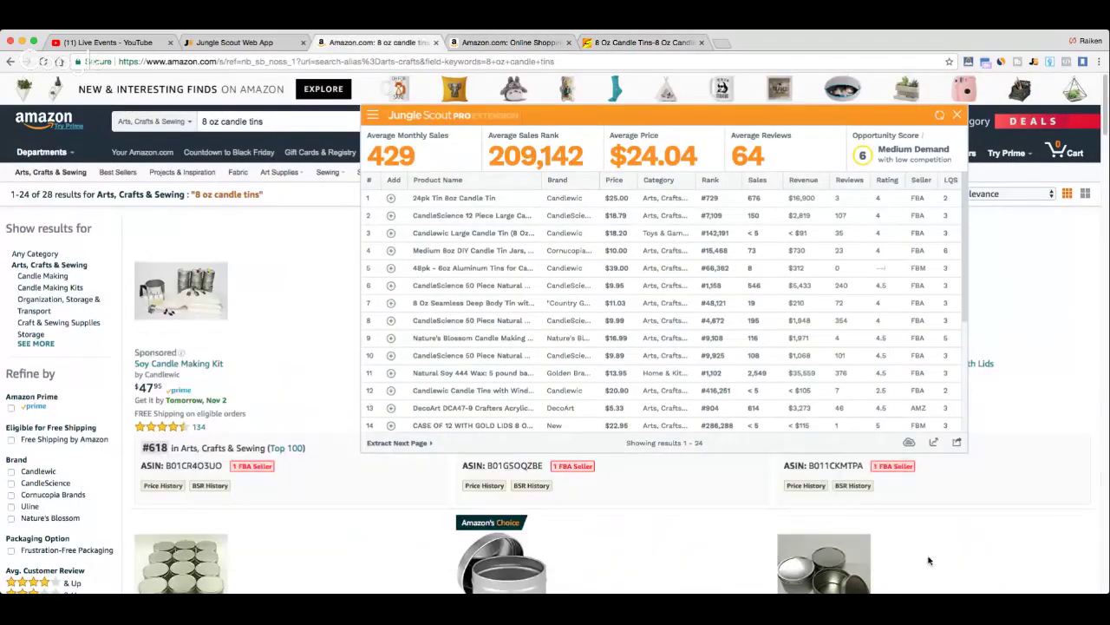
left_click(957, 115)
scroll(176, 441, "down", 5)
mouse_move(339, 374)
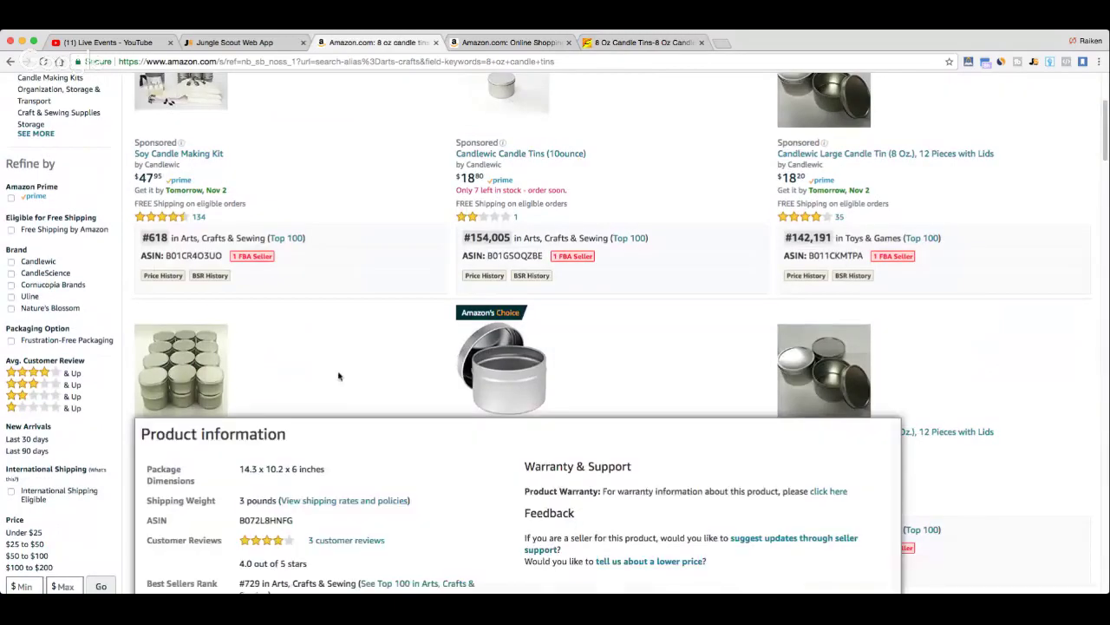
Open the Amazon listing for the 24pk Tin 8oz Candle Tin and switch back to its entry in the Jungle Scout database.
left_click(185, 351)
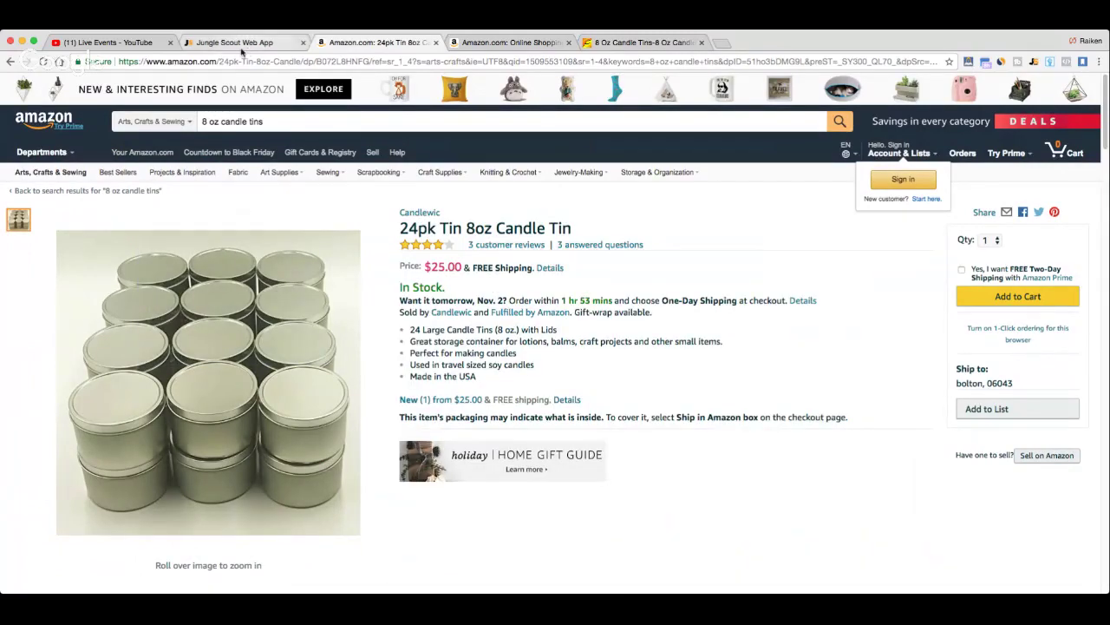
left_click(242, 49)
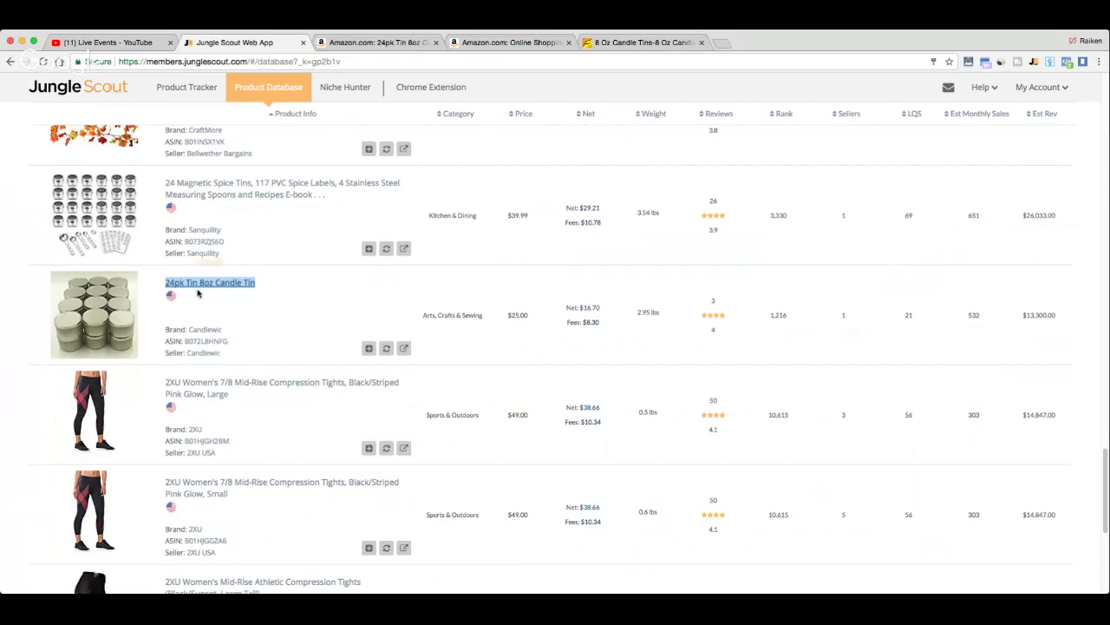
left_click_drag(199, 291, 195, 288)
Browse the rest of the third page and the fourth page of database results for further product candidates.
scroll(217, 297, "down", 1)
scroll(217, 297, "down", 3)
scroll(212, 300, "down", 3)
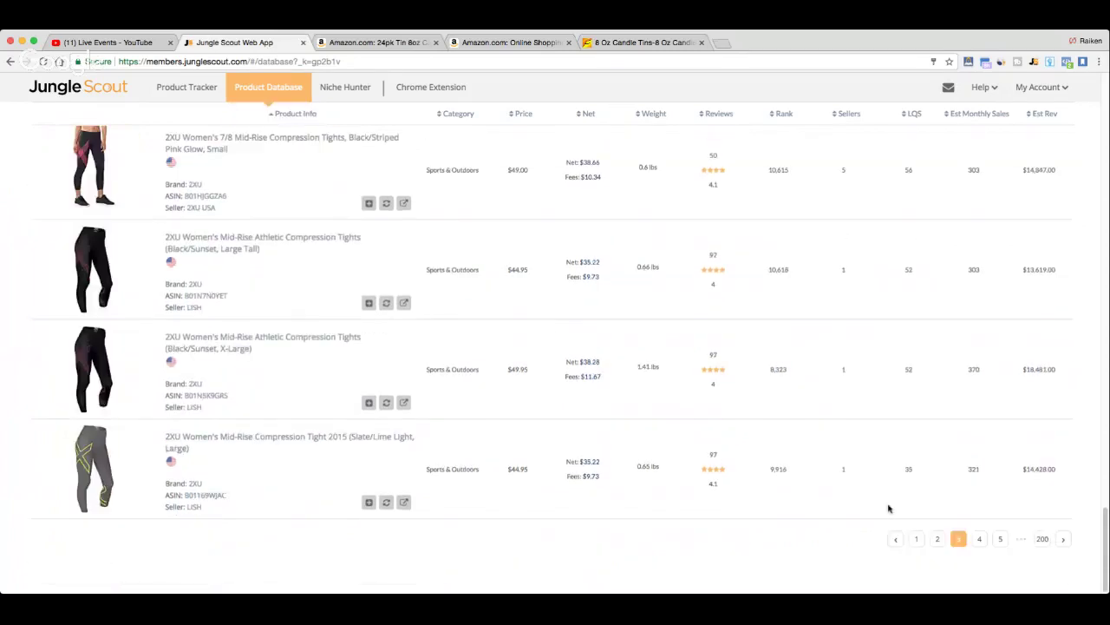
left_click(976, 538)
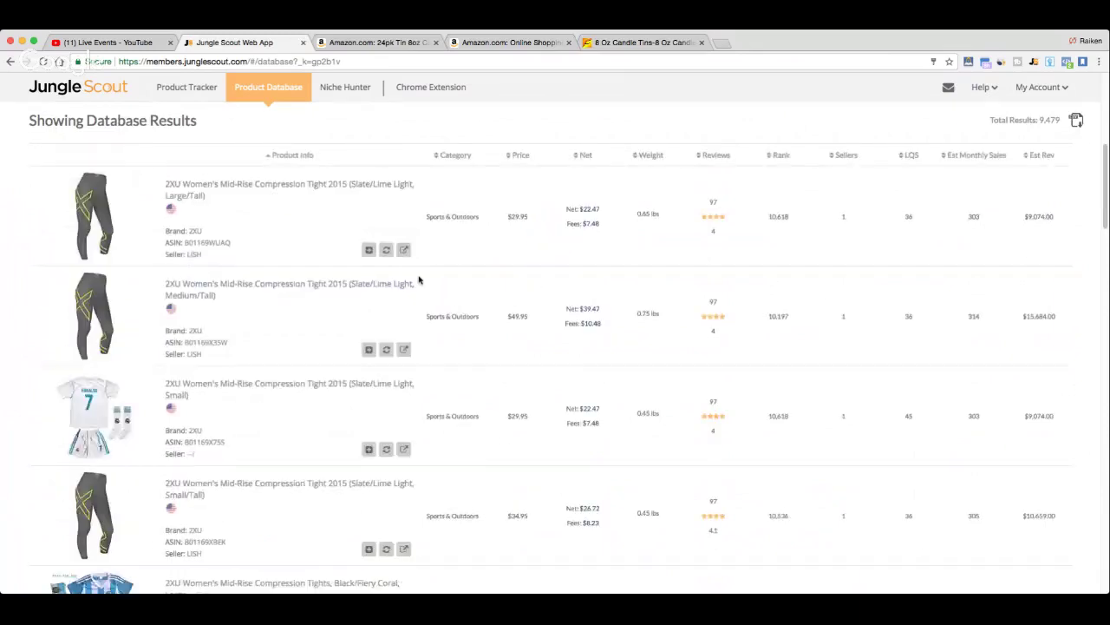
scroll(405, 276, "down", 10)
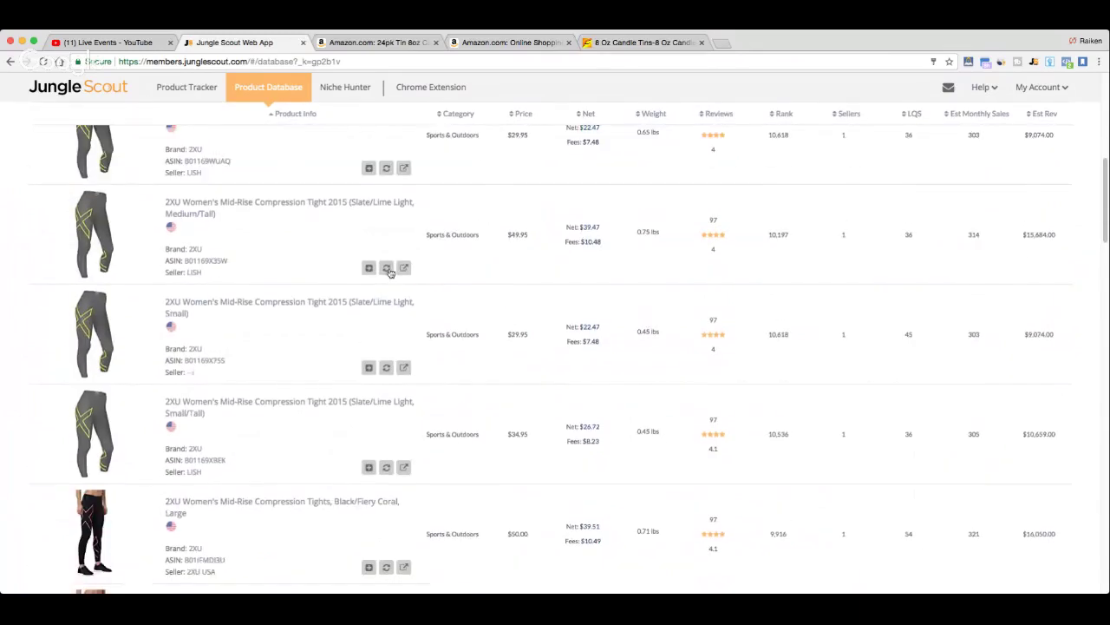
scroll(375, 269, "down", 15)
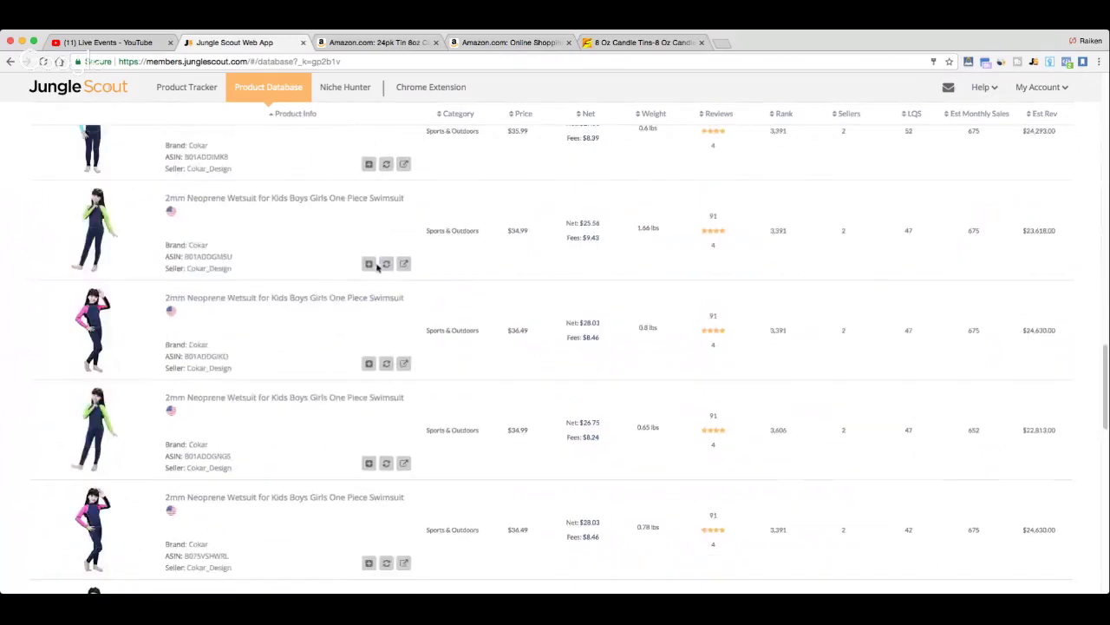
Exclude the Sports & Outdoors category from the product database filters and rerun the search.
scroll(375, 286, "up", 20)
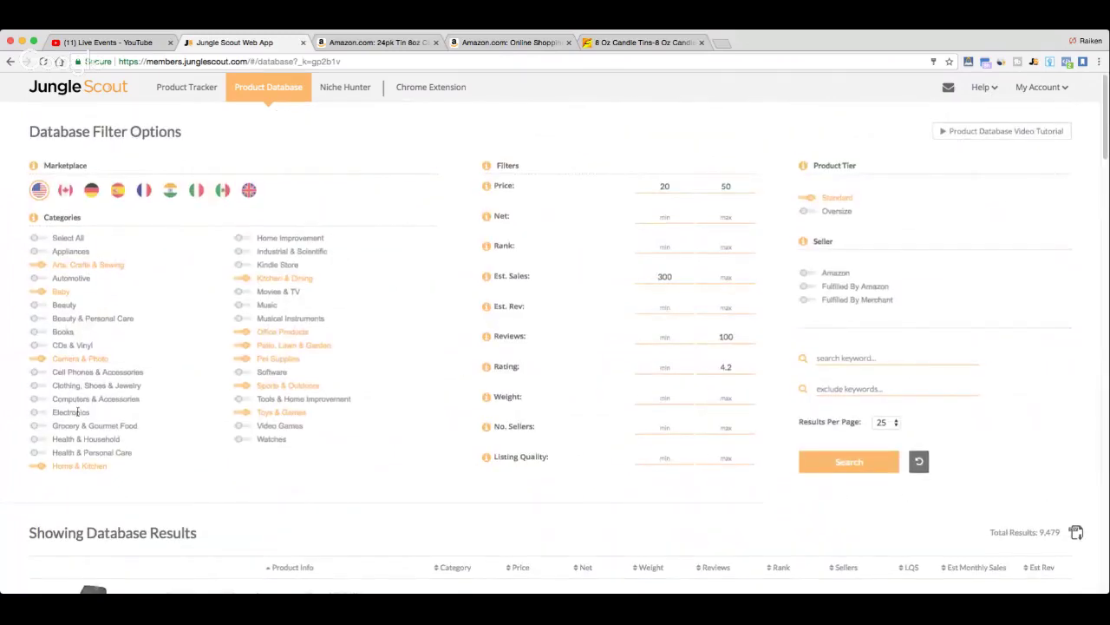
left_click(242, 387)
left_click(854, 467)
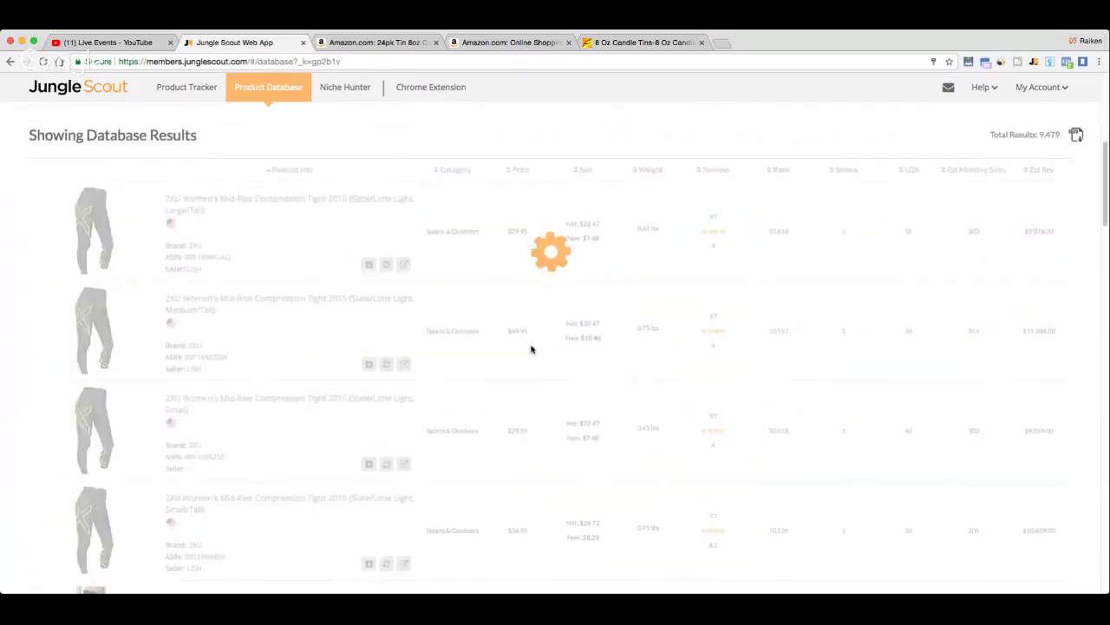
Skim the first page of the refreshed results and go through the upper entries of page 2, comparing rank, reviews and monthly sales.
scroll(506, 342, "down", 5)
scroll(465, 329, "down", 10)
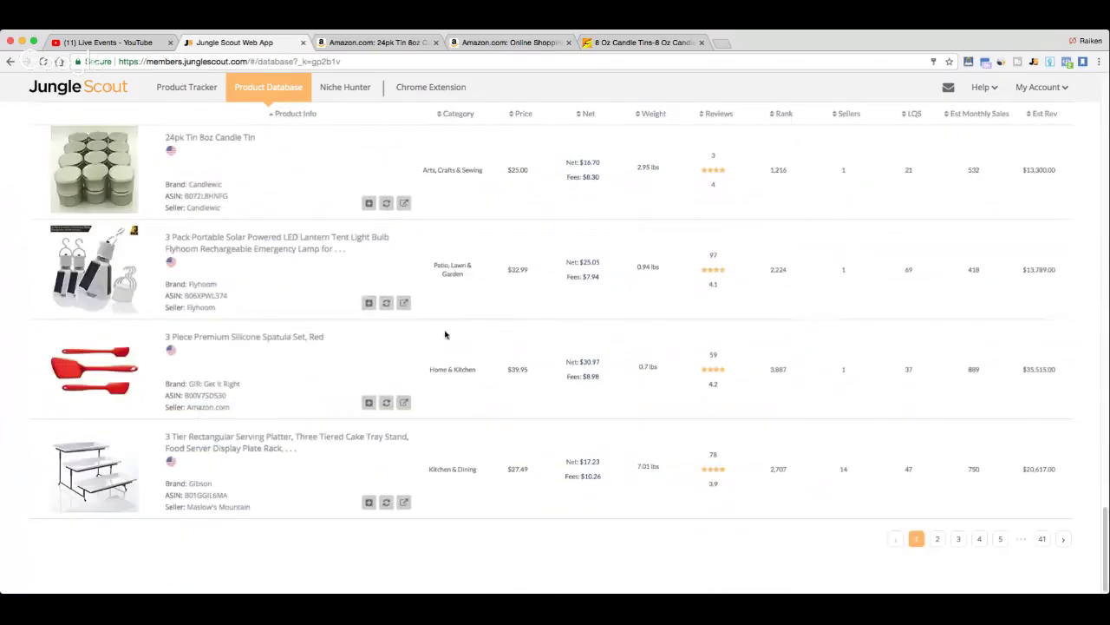
left_click(940, 539)
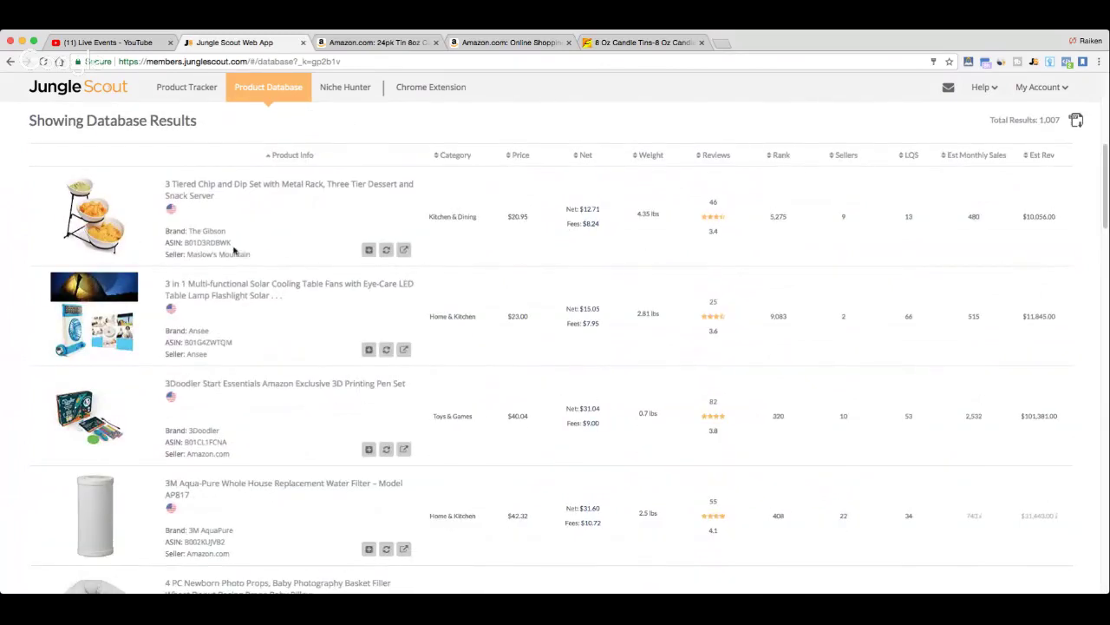
scroll(216, 232, "down", 5)
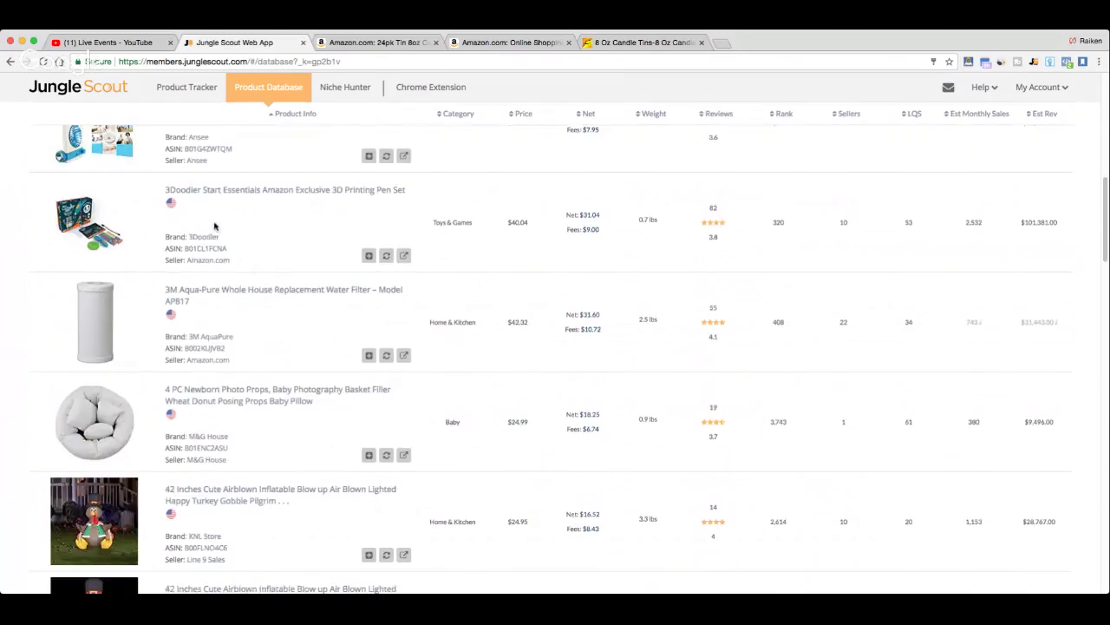
scroll(199, 232, "down", 1)
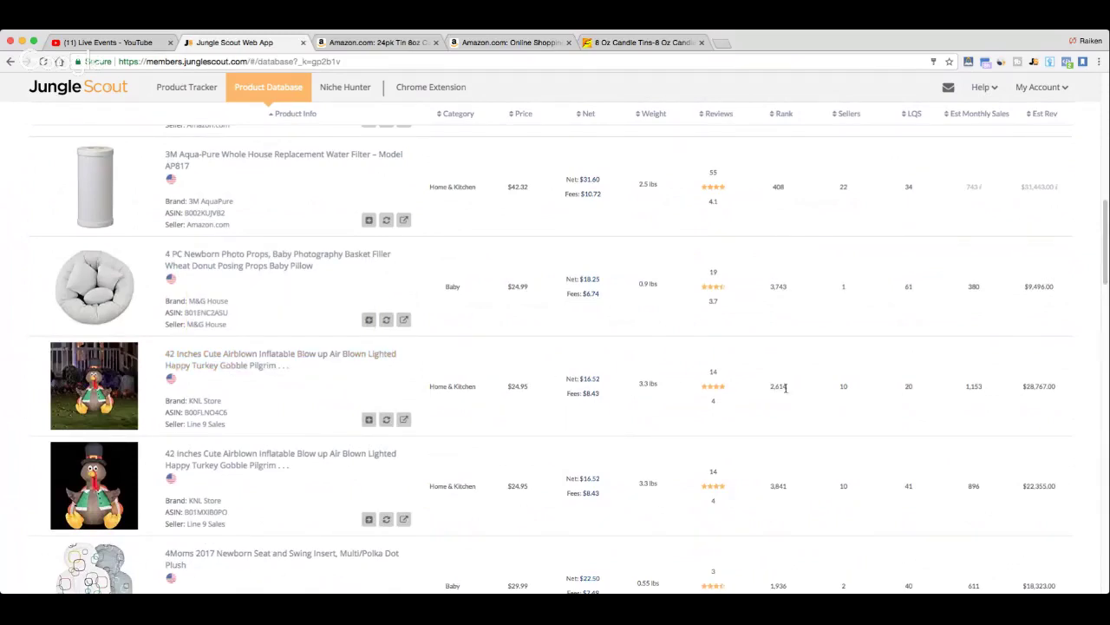
Open the Amazon listing of the first 42-inch airblown inflatable turkey in a separate tab and view its product photos.
triple_click(282, 356)
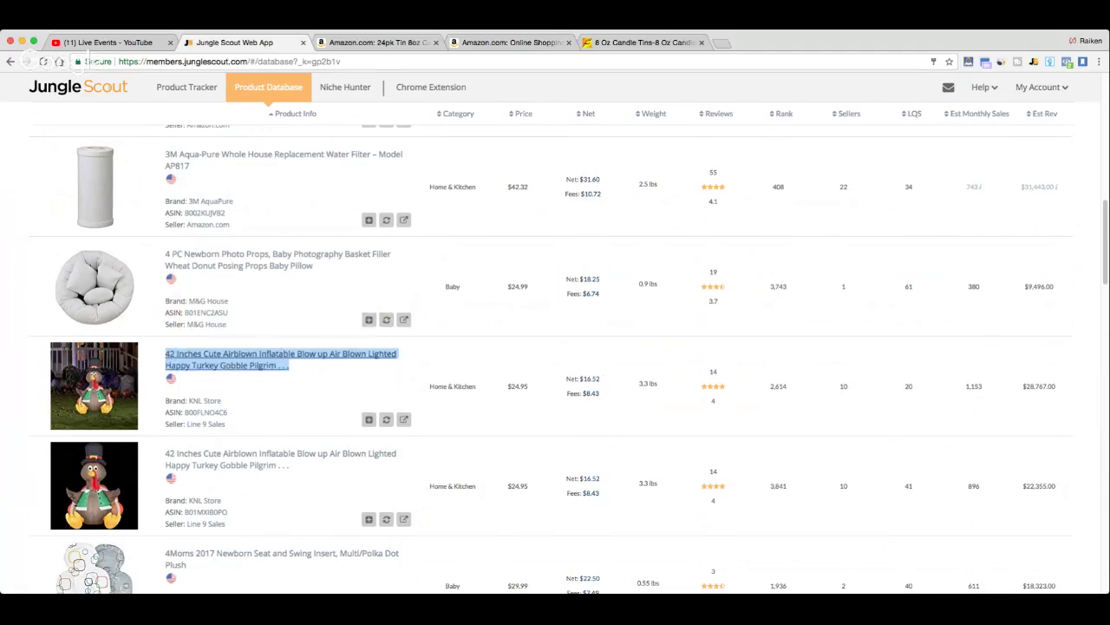
left_click(321, 360, "super")
left_click(328, 44)
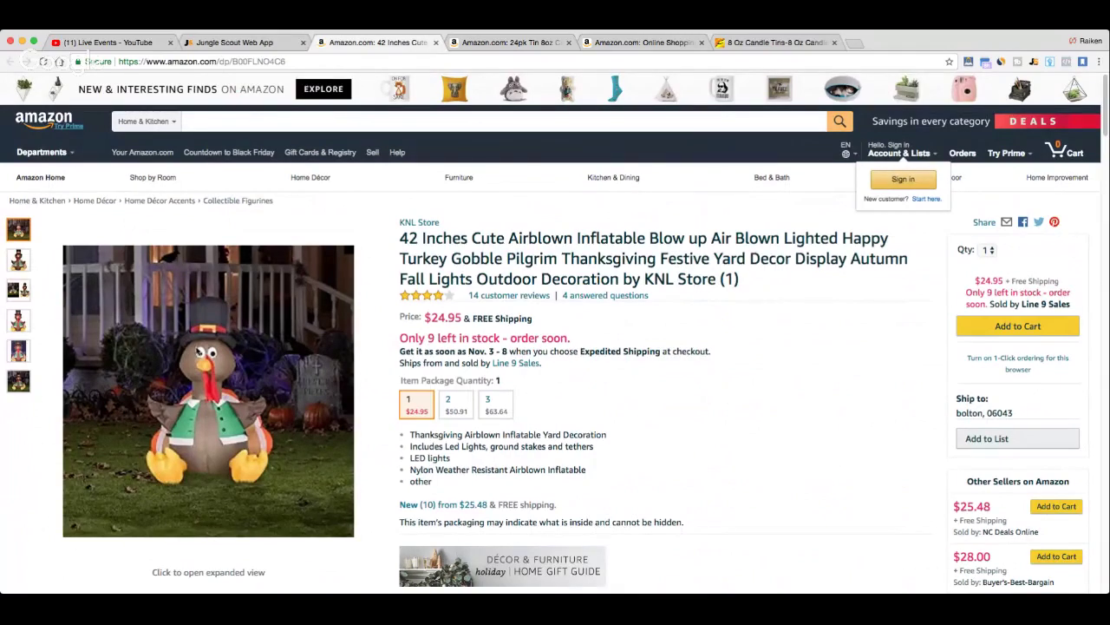
mouse_move(15, 327)
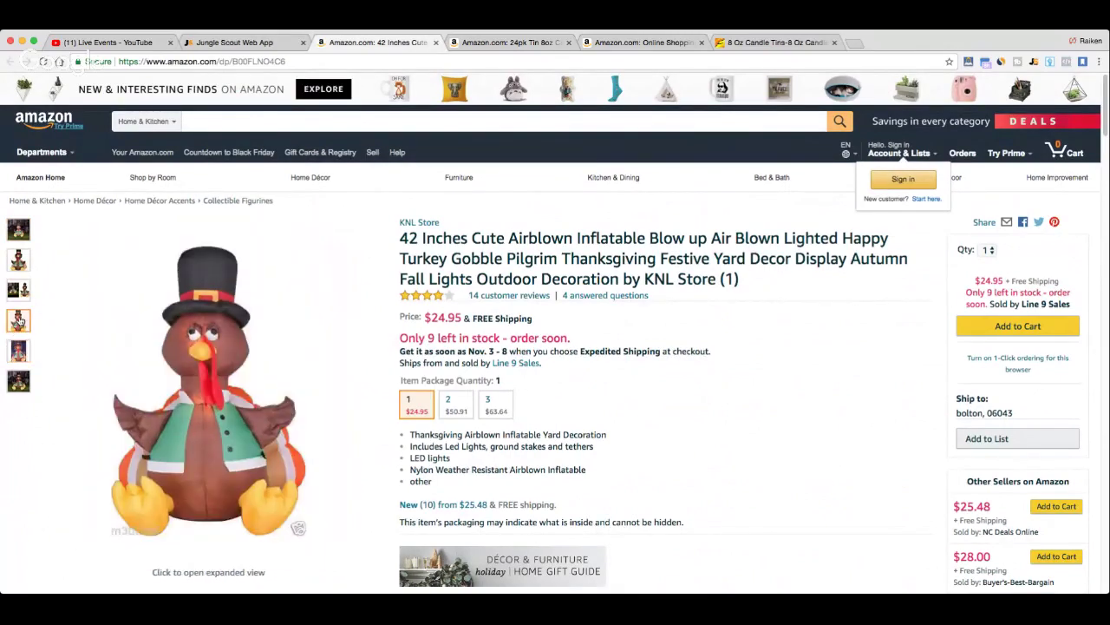
mouse_move(25, 290)
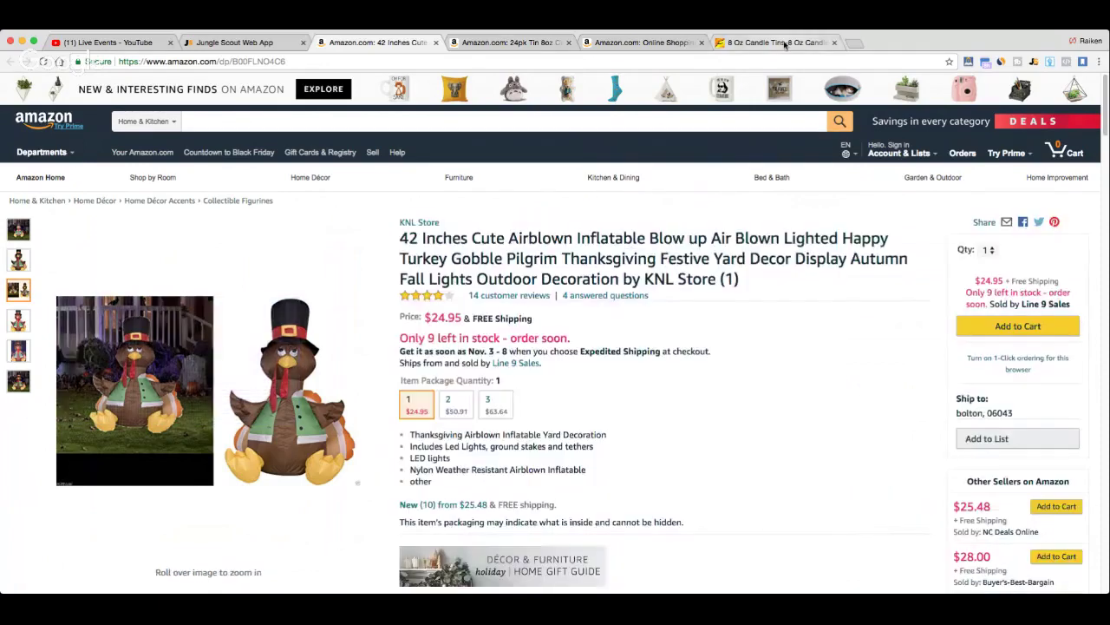
Switch to Alibaba and search its products for "turkey blow up".
left_click(785, 42)
scroll(425, 321, "down", 5)
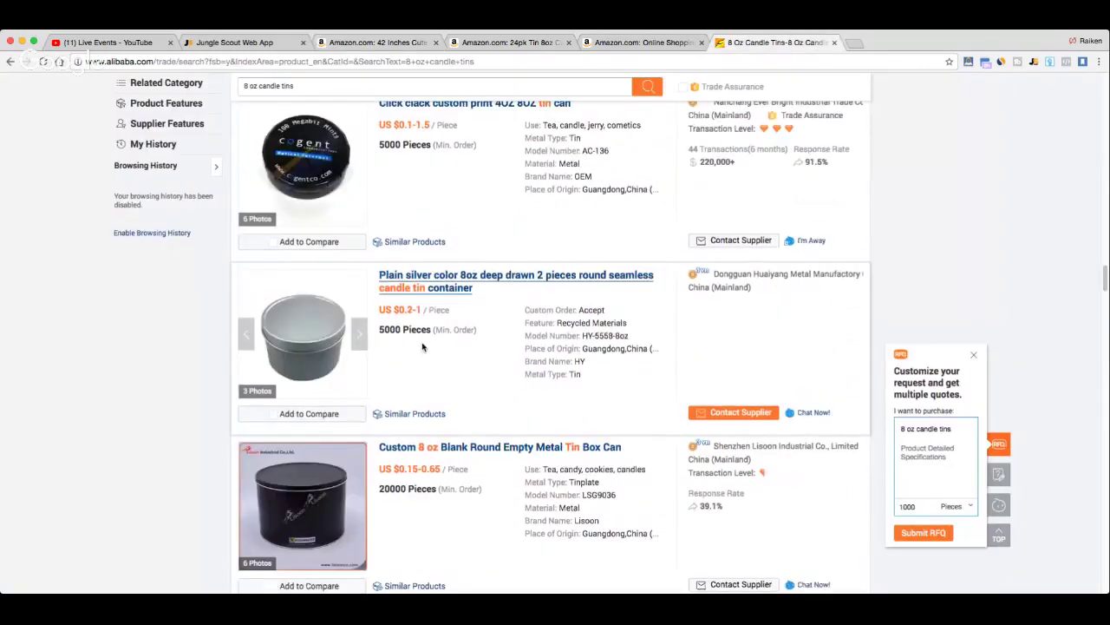
scroll(422, 347, "down", 5)
triple_click(311, 86)
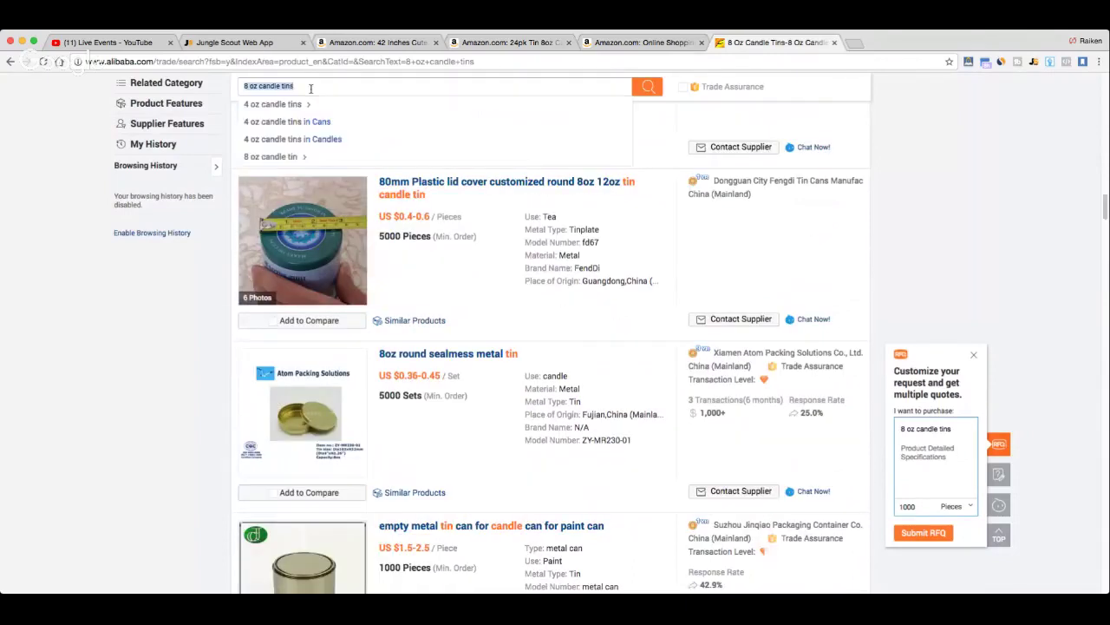
key("BackSpace")
type("turkey blow up")
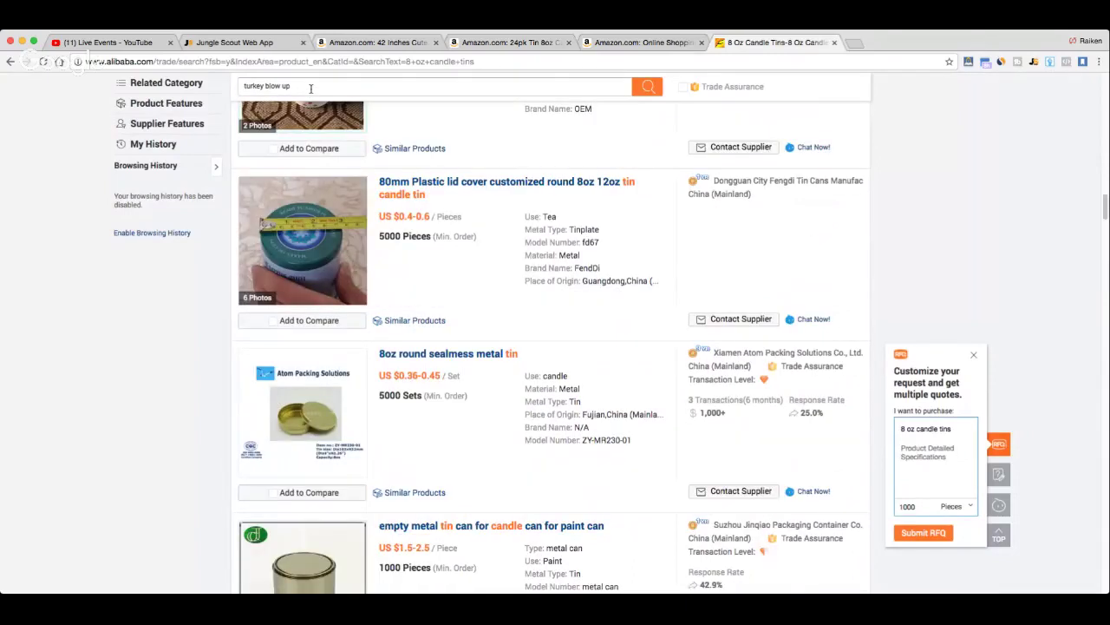
key("Return")
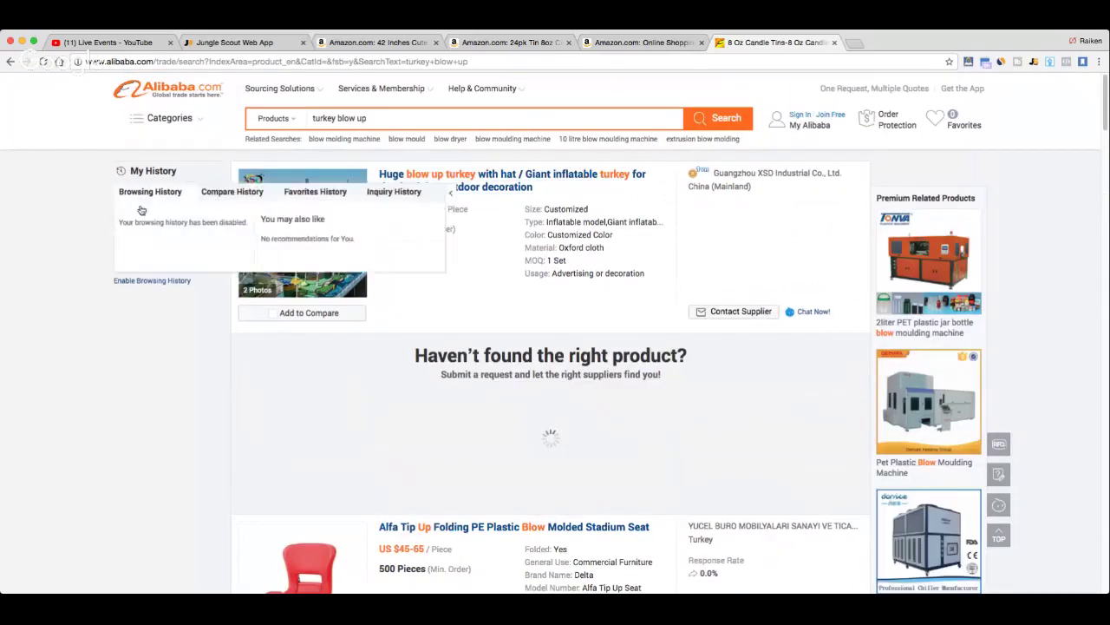
Browse the Alibaba listings for a comparable inflatable turkey, checking product types, unit prices and minimum orders.
mouse_move(157, 246)
scroll(157, 246, "down", 7)
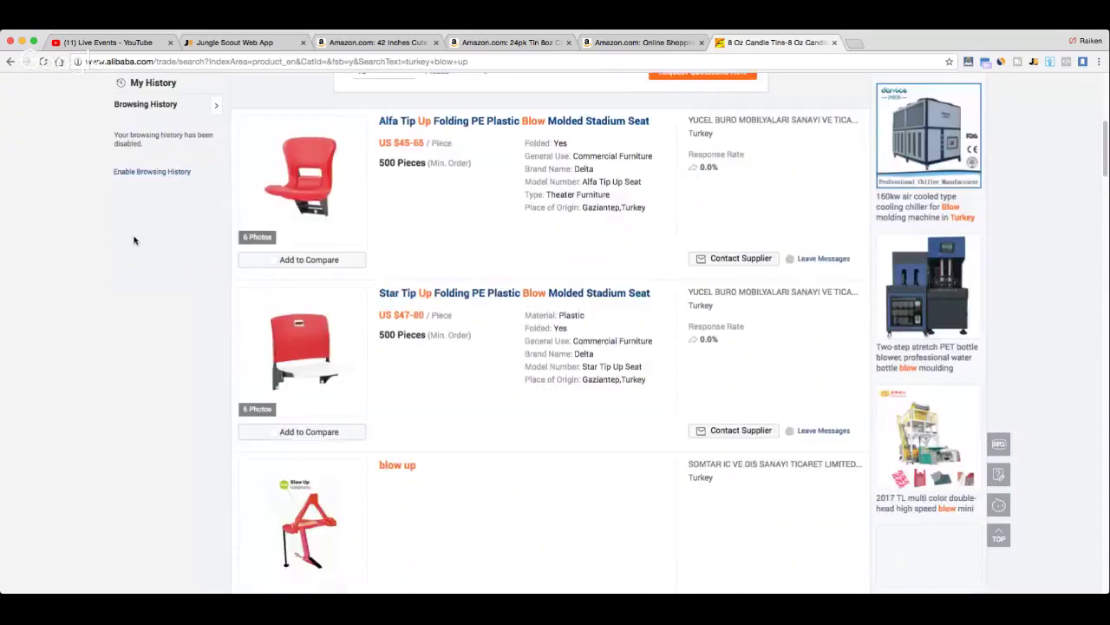
scroll(161, 229, "down", 2)
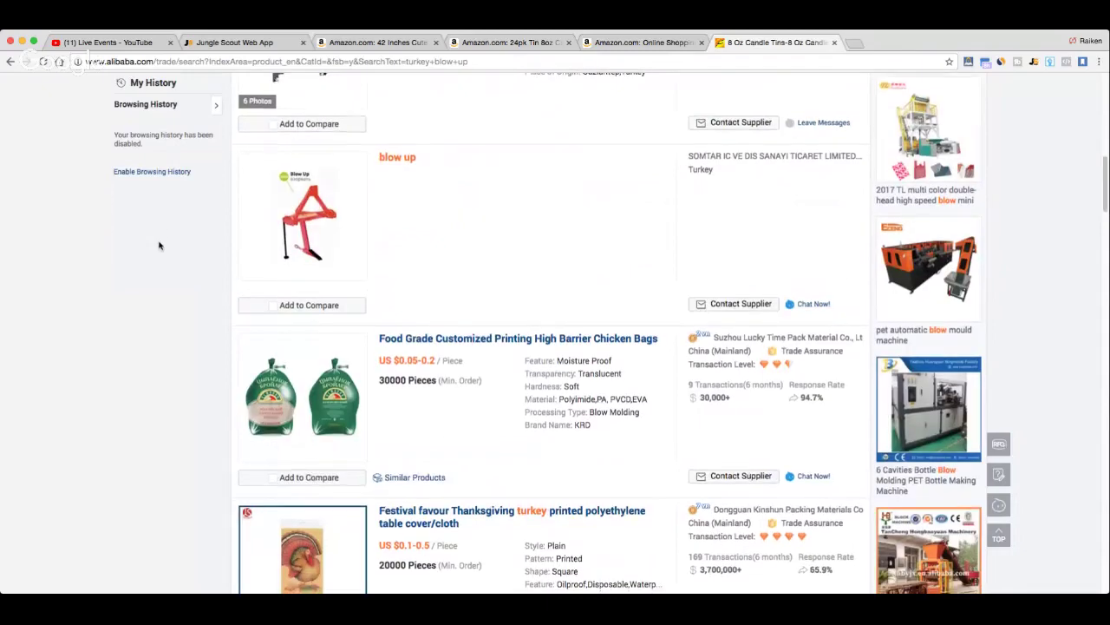
scroll(159, 245, "down", 4)
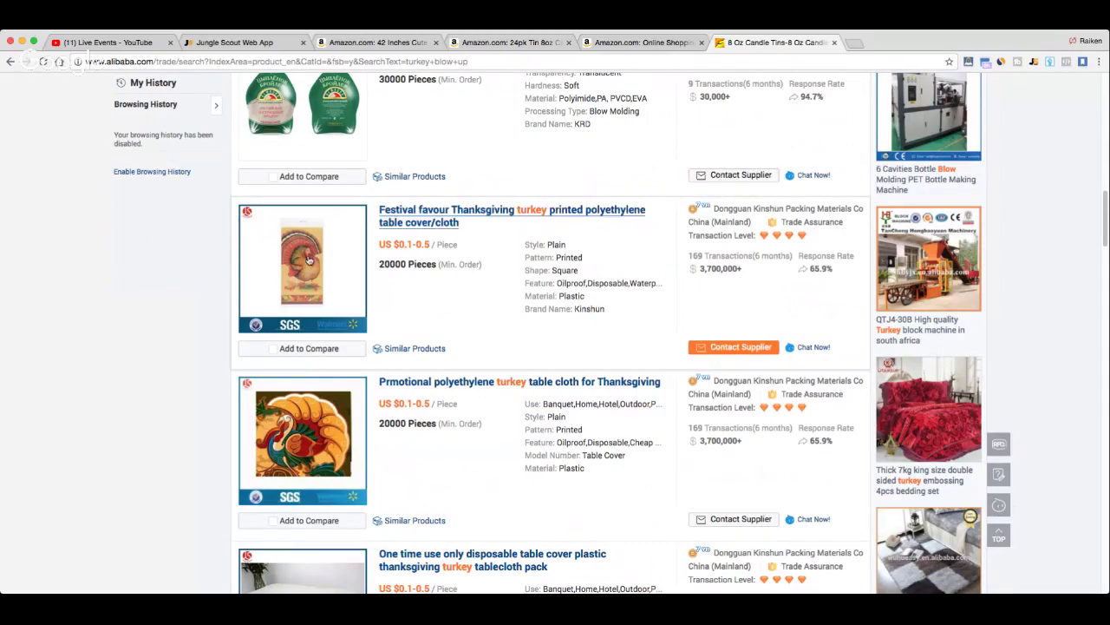
scroll(308, 260, "down", 5)
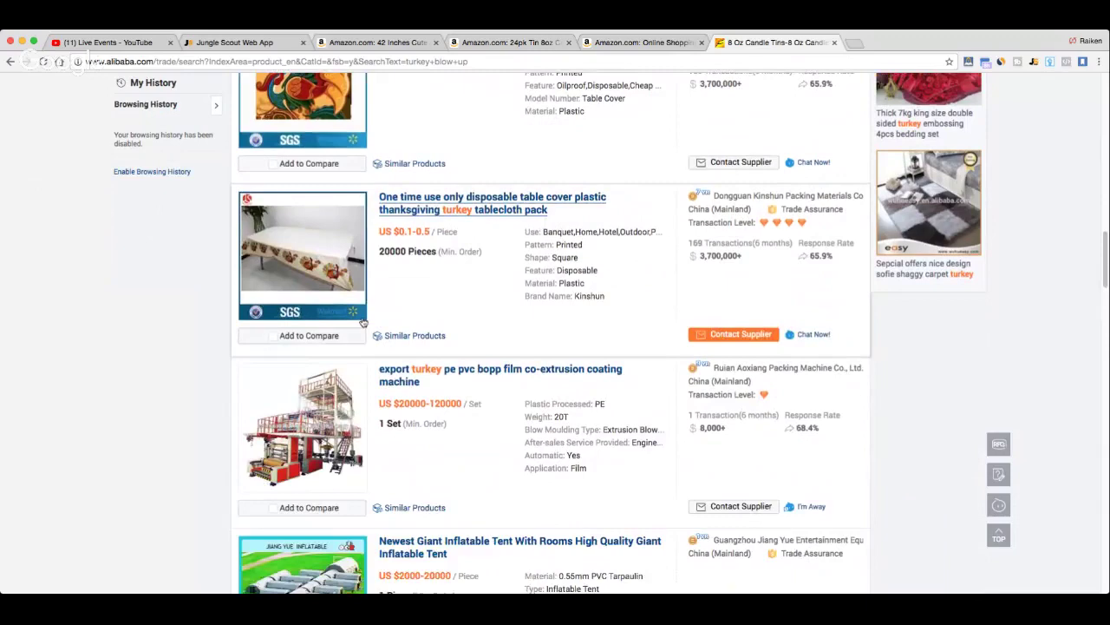
scroll(362, 323, "down", 4)
scroll(360, 276, "down", 5)
scroll(321, 314, "up", 20)
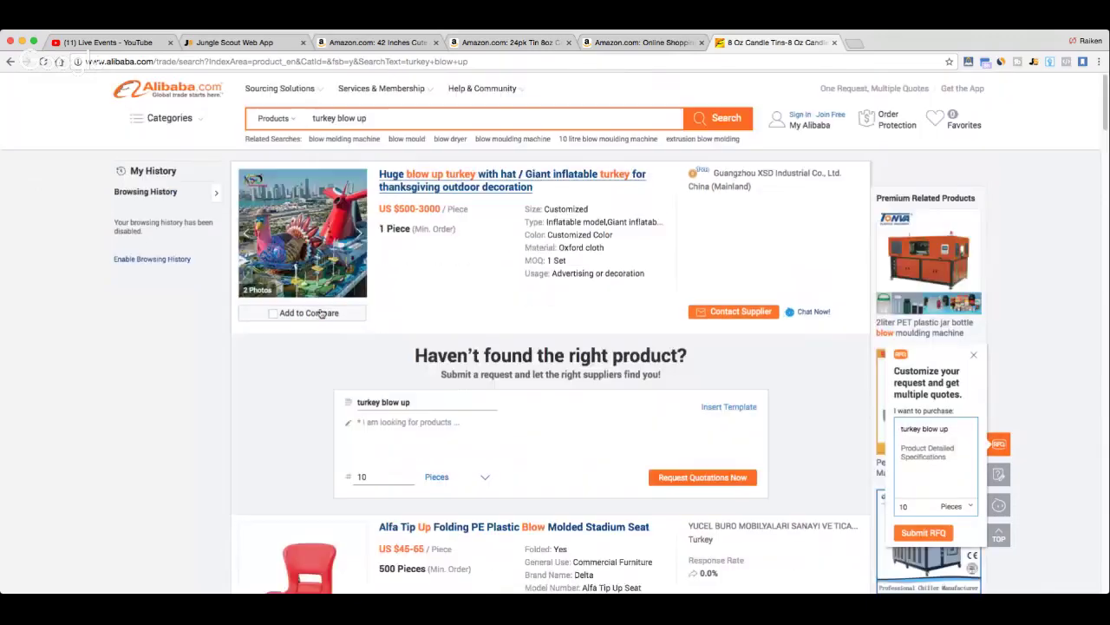
Search Alibaba for "poly bags animal" and look through the supplier listings.
triple_click(364, 119)
type("poly")
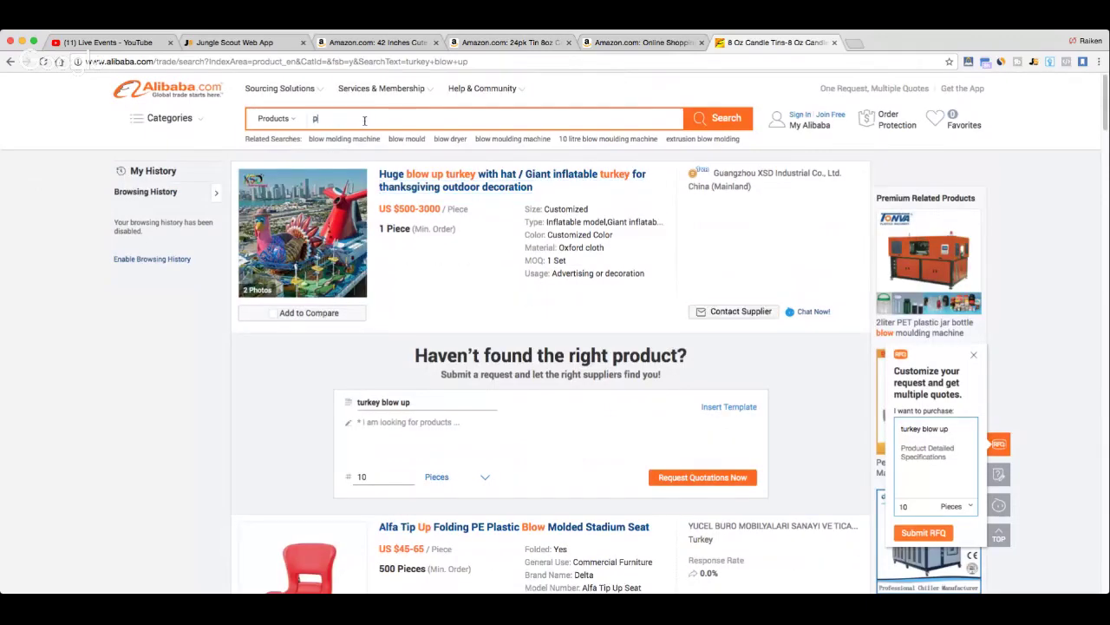
type(" bags")
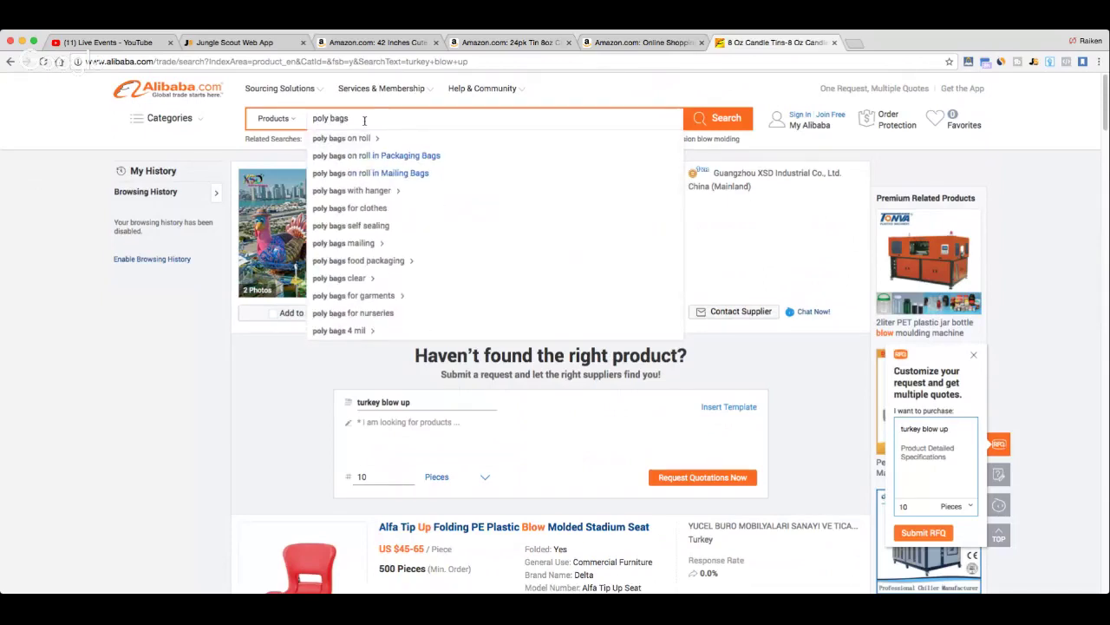
type(" animal")
key("Return")
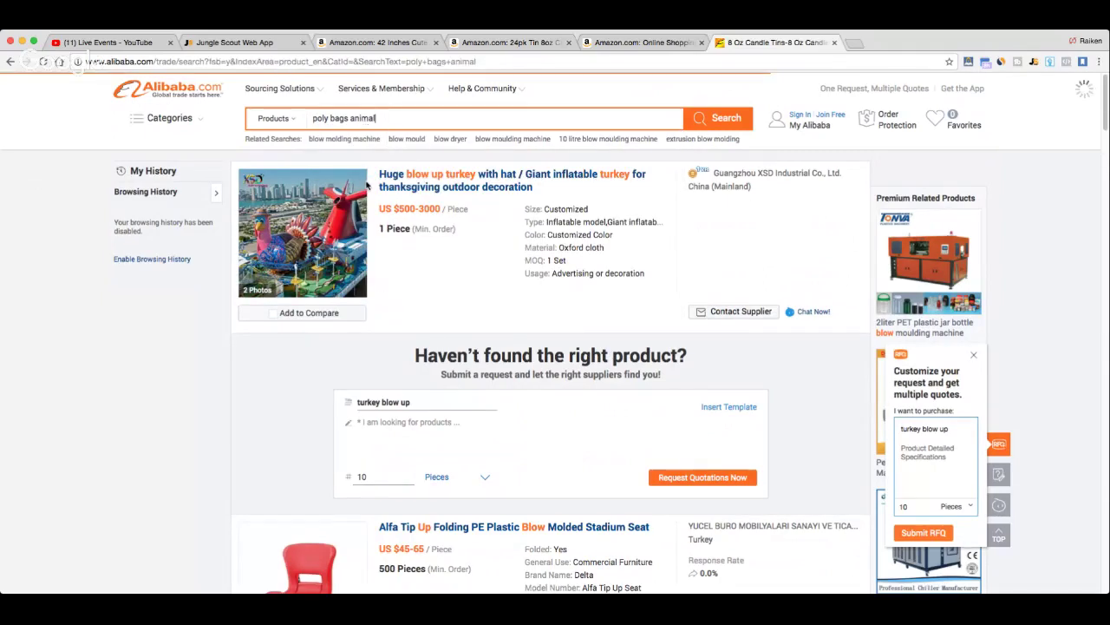
scroll(234, 292, "down", 2)
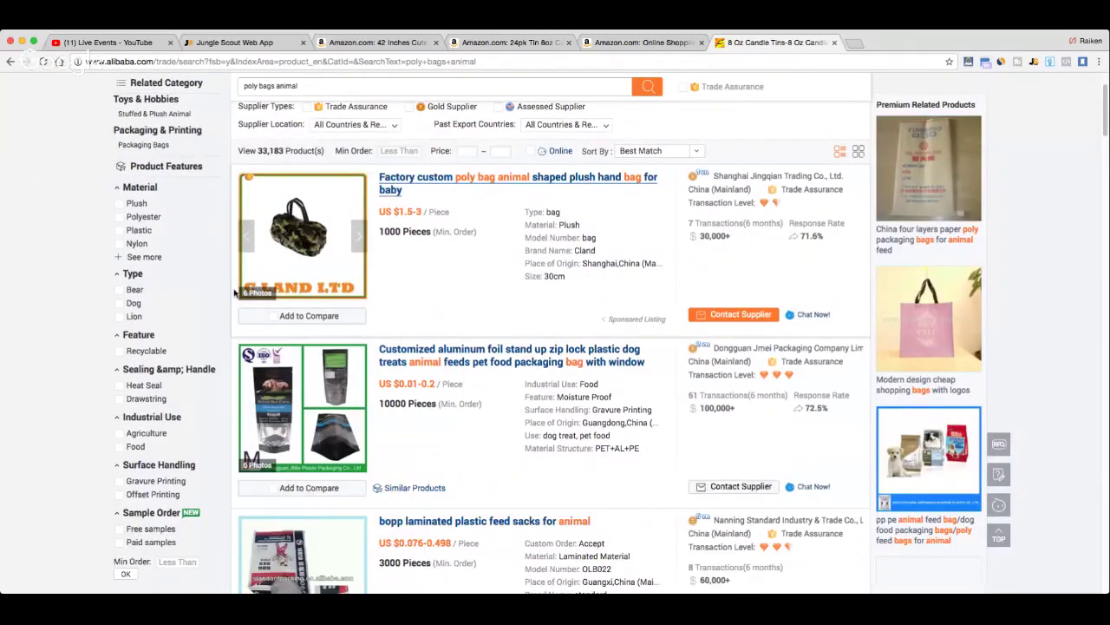
scroll(234, 292, "down", 10)
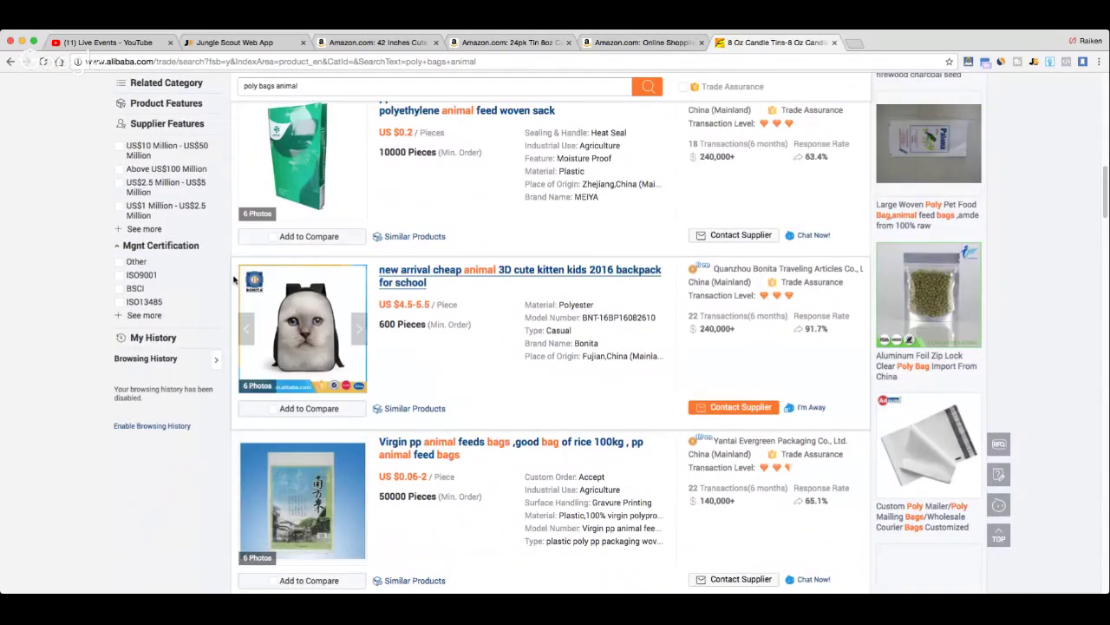
scroll(233, 278, "down", 2)
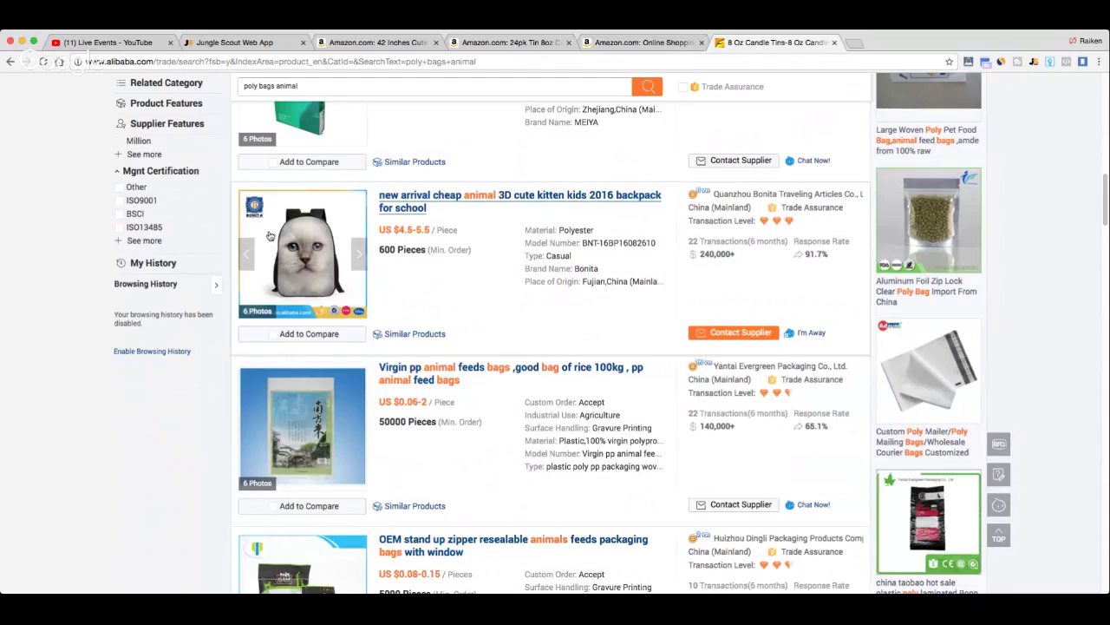
Return to the Jungle Scout product database and review the remaining candidates on page 2 of the results.
left_click(375, 45)
left_click(293, 37)
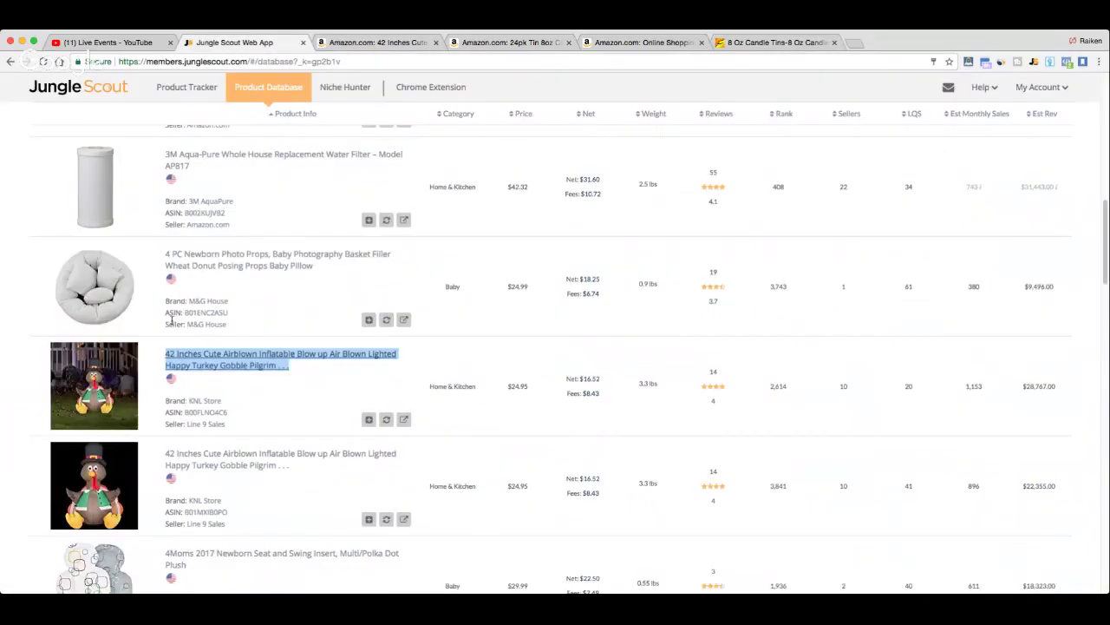
scroll(173, 295, "down", 6)
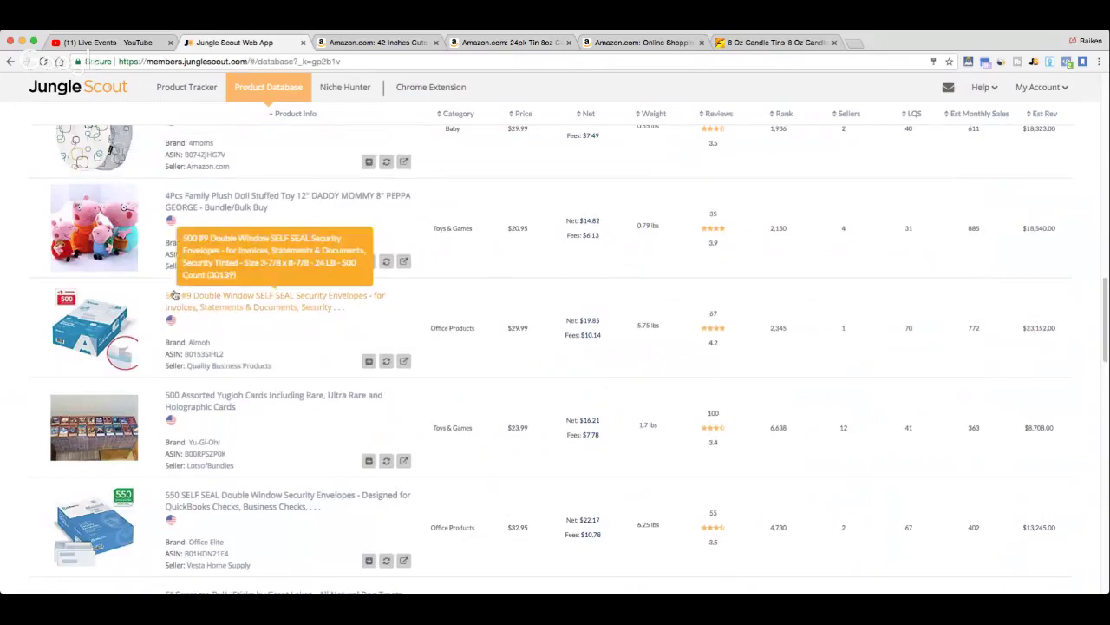
scroll(173, 290, "down", 5)
scroll(165, 291, "down", 12)
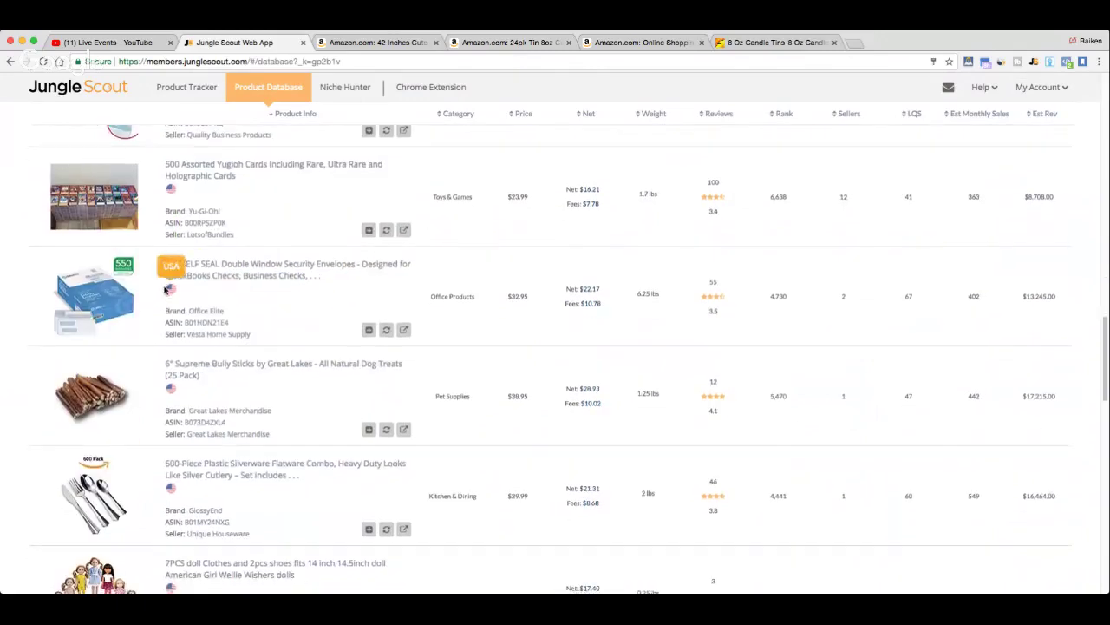
scroll(160, 286, "down", 7)
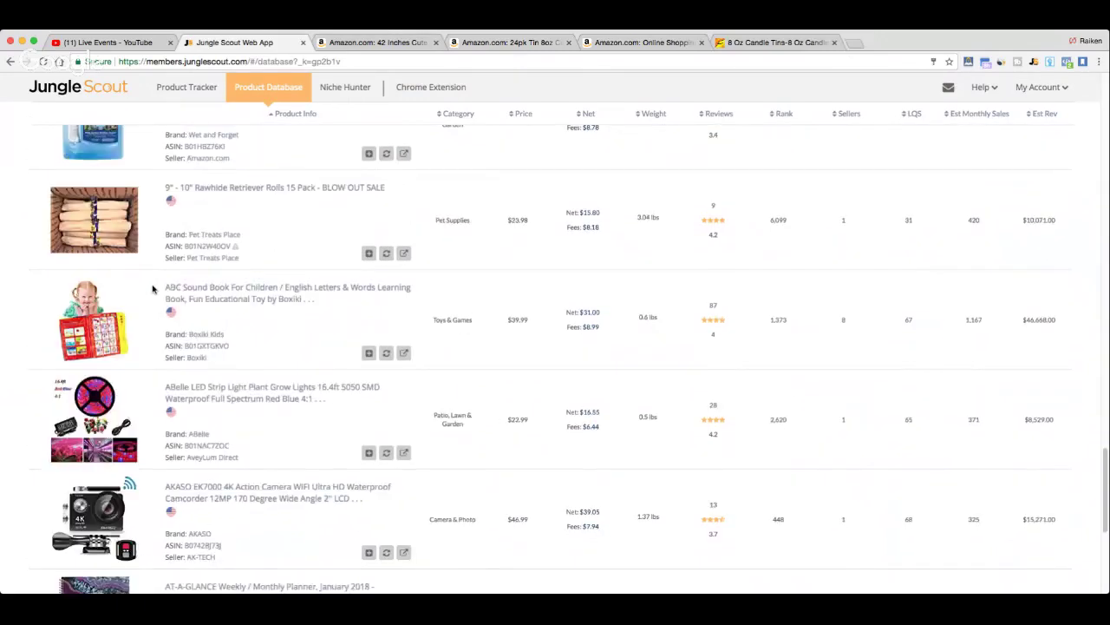
scroll(156, 290, "down", 5)
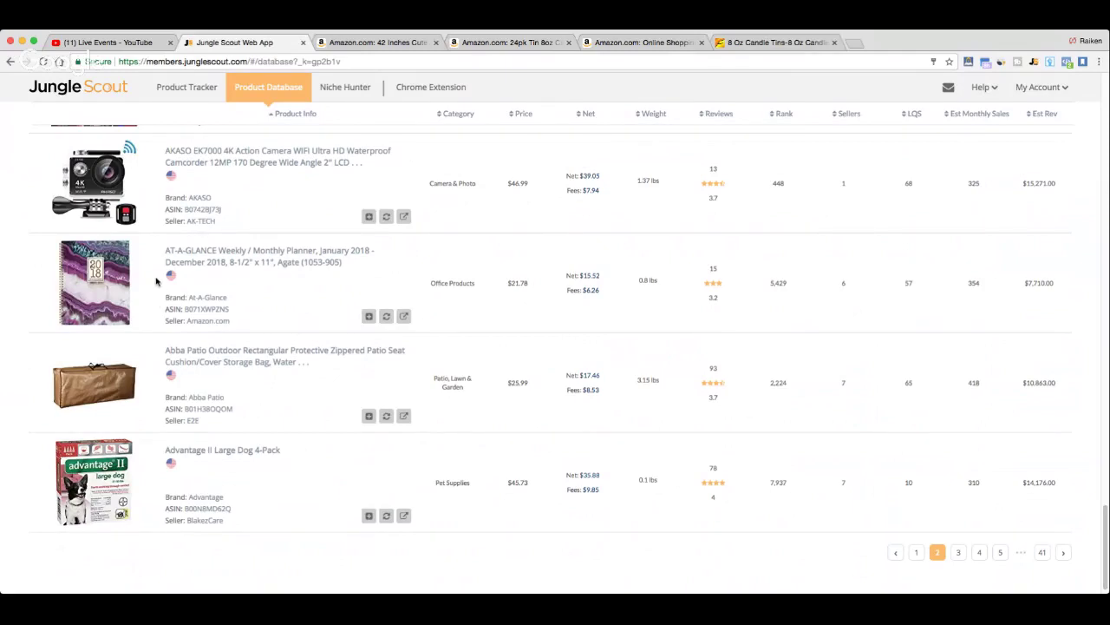
scroll(633, 488, "down", 1)
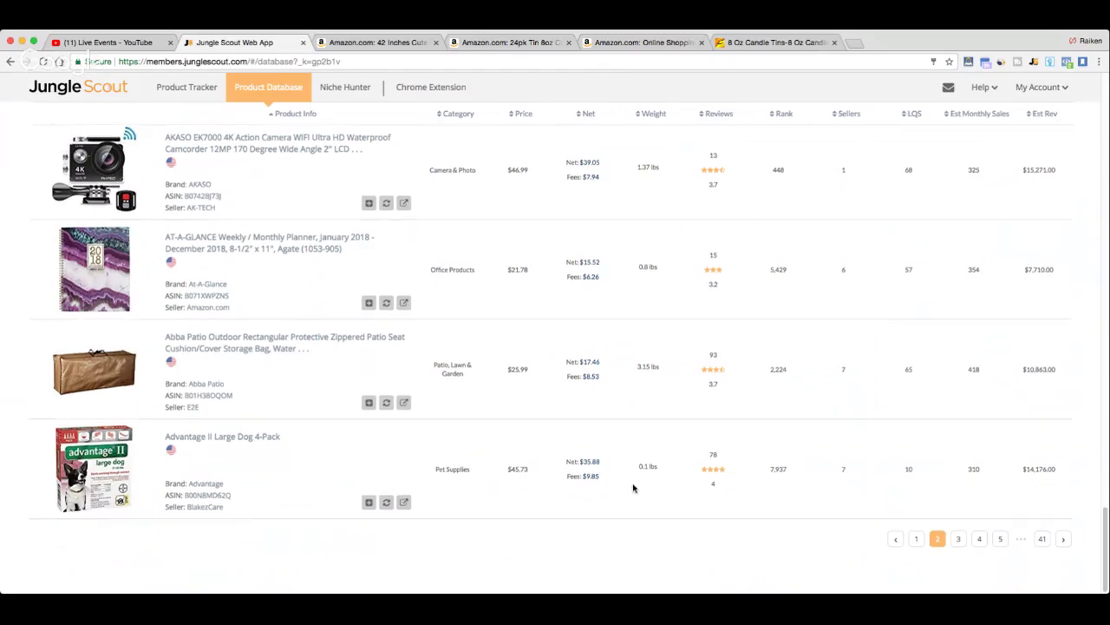
Open page 3 of the database results and examine its products for price, reviews, sellers and estimated sales.
left_click(958, 539)
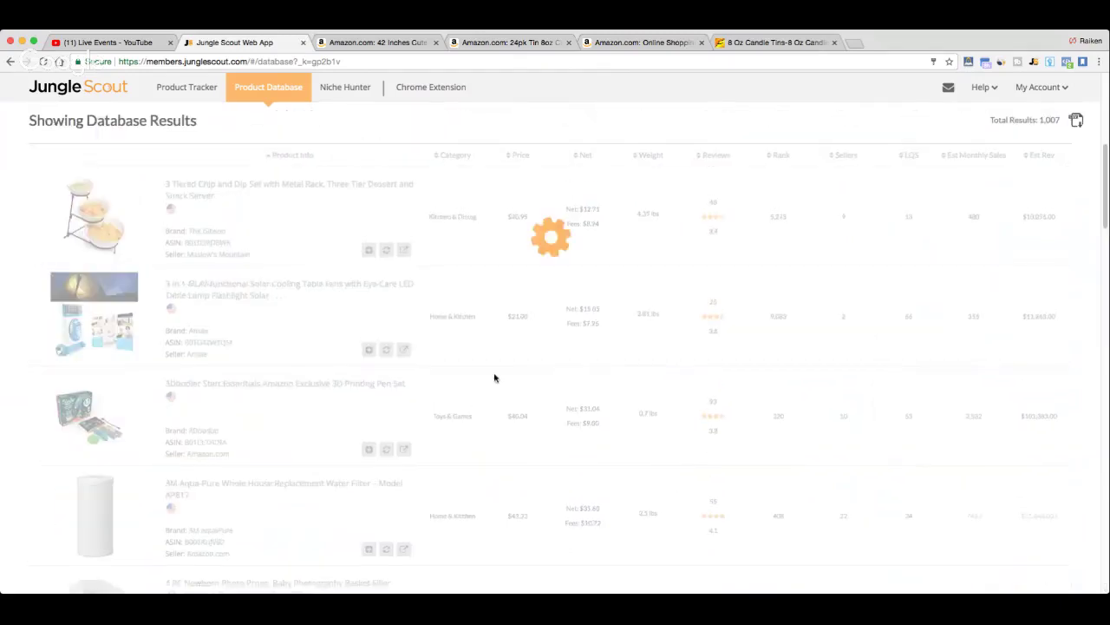
scroll(218, 292, "down", 5)
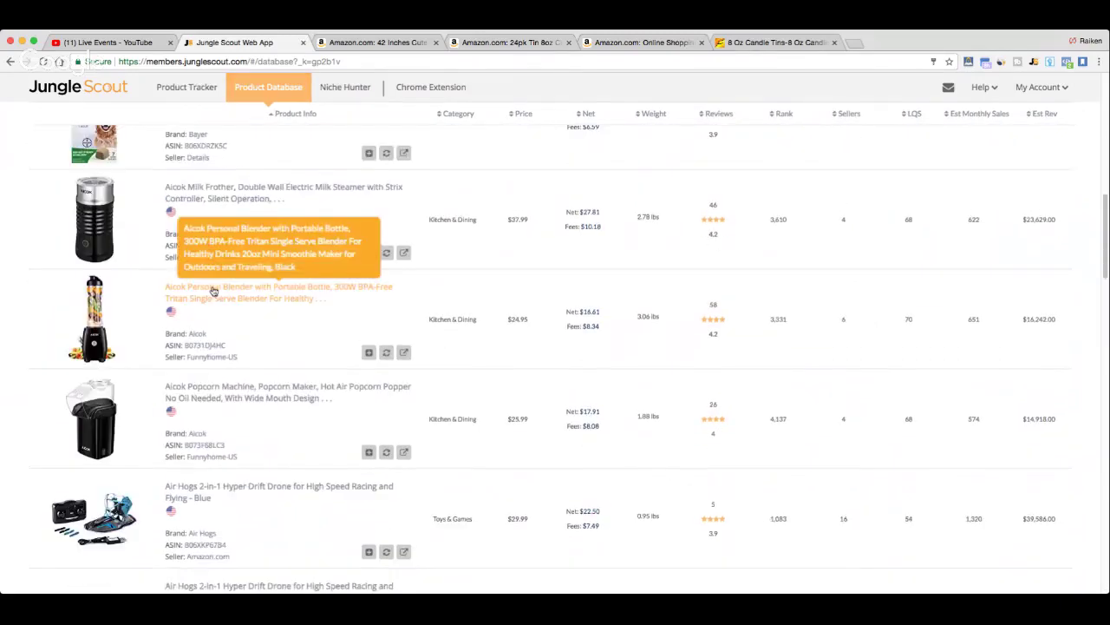
scroll(155, 285, "down", 3)
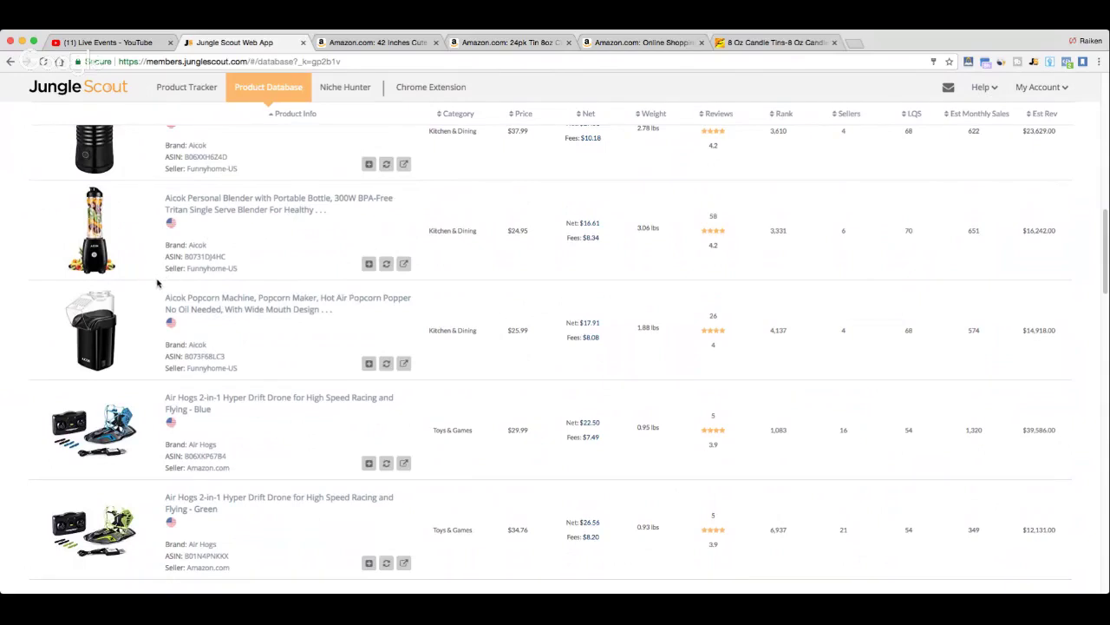
scroll(146, 304, "down", 5)
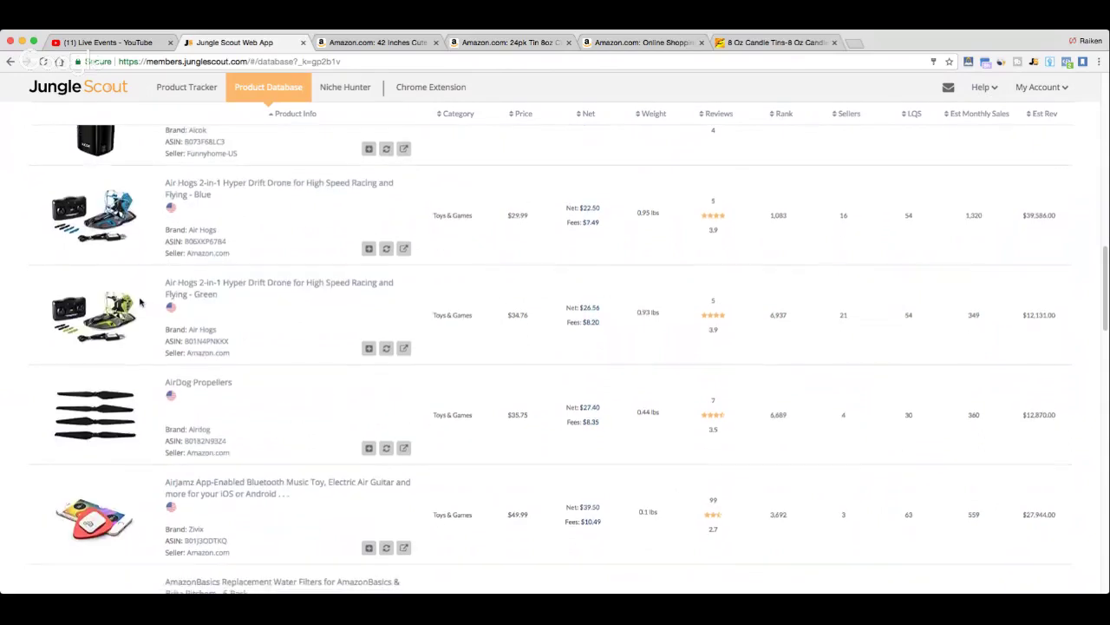
scroll(143, 303, "down", 8)
scroll(136, 304, "down", 7)
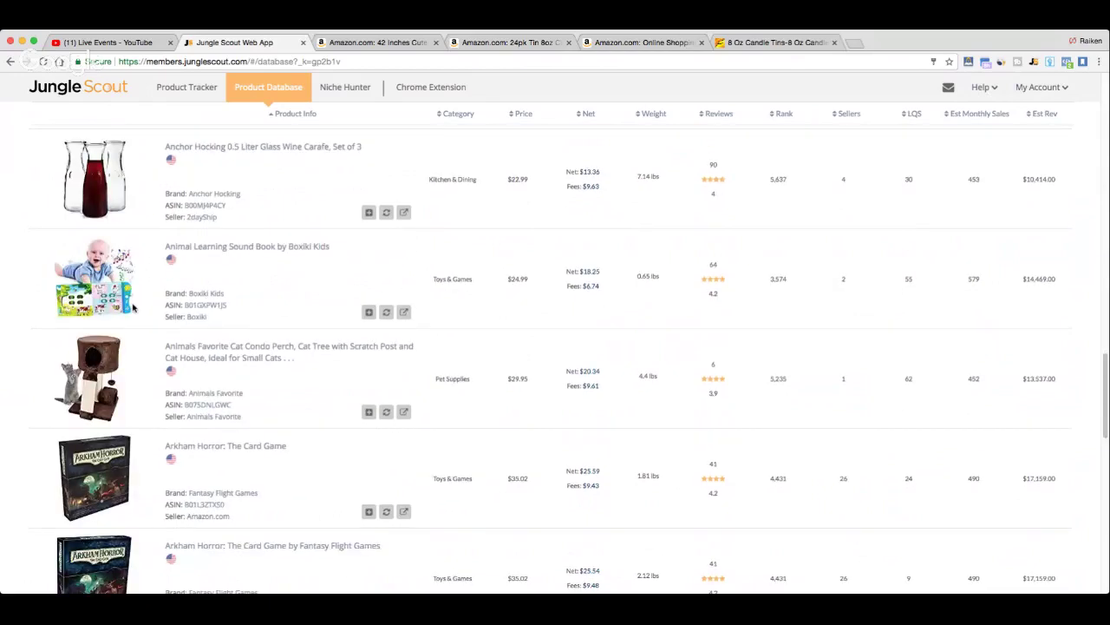
scroll(137, 303, "down", 4)
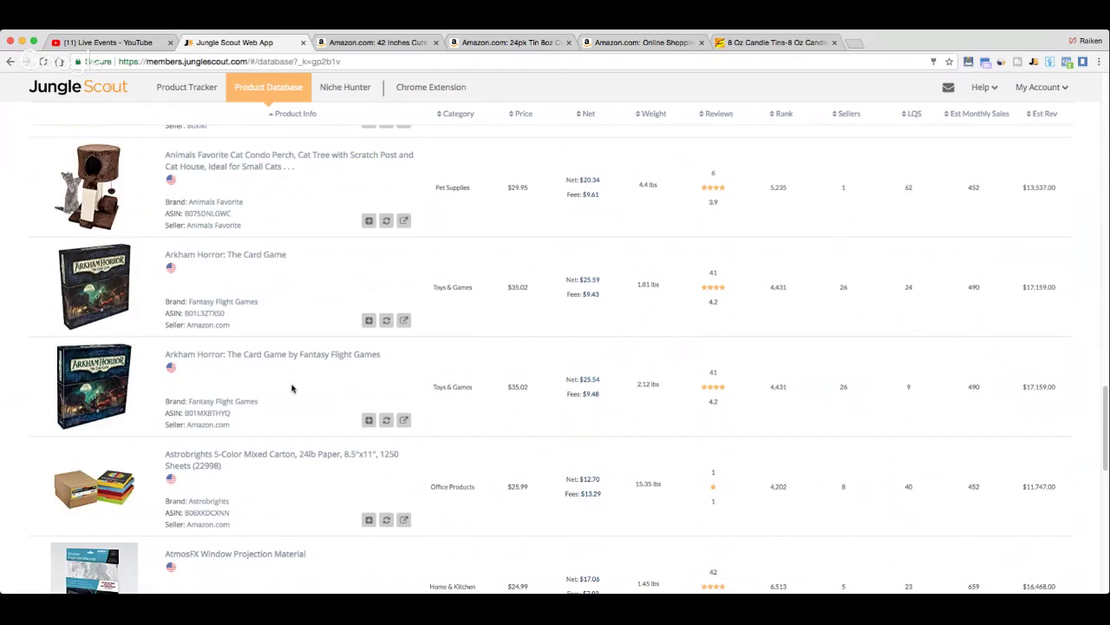
scroll(293, 388, "down", 3)
scroll(295, 395, "down", 5)
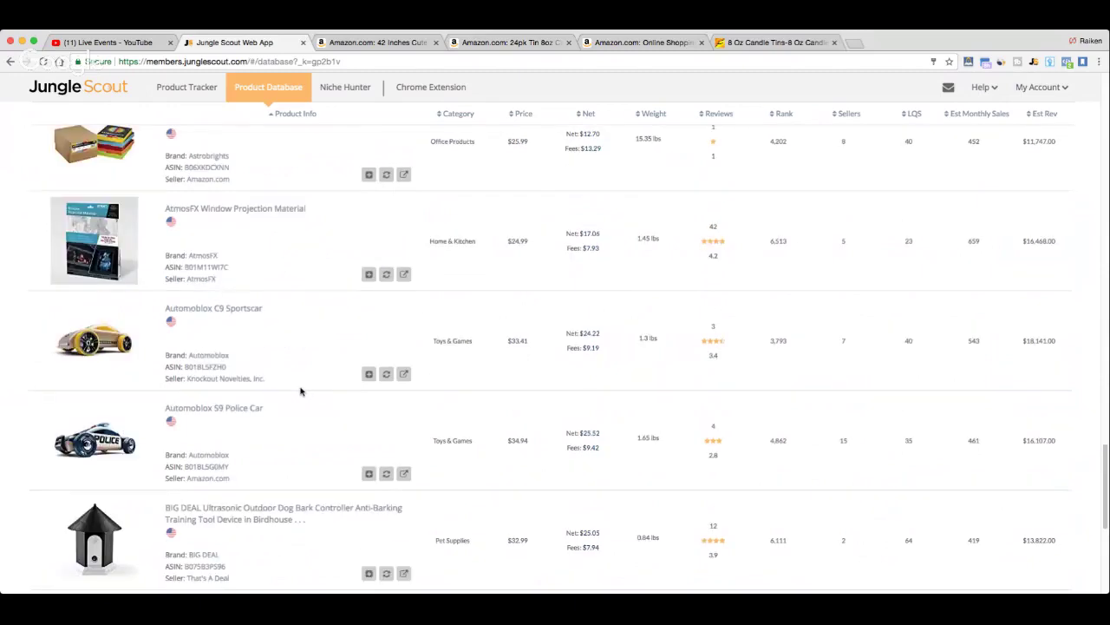
scroll(307, 390, "down", 3)
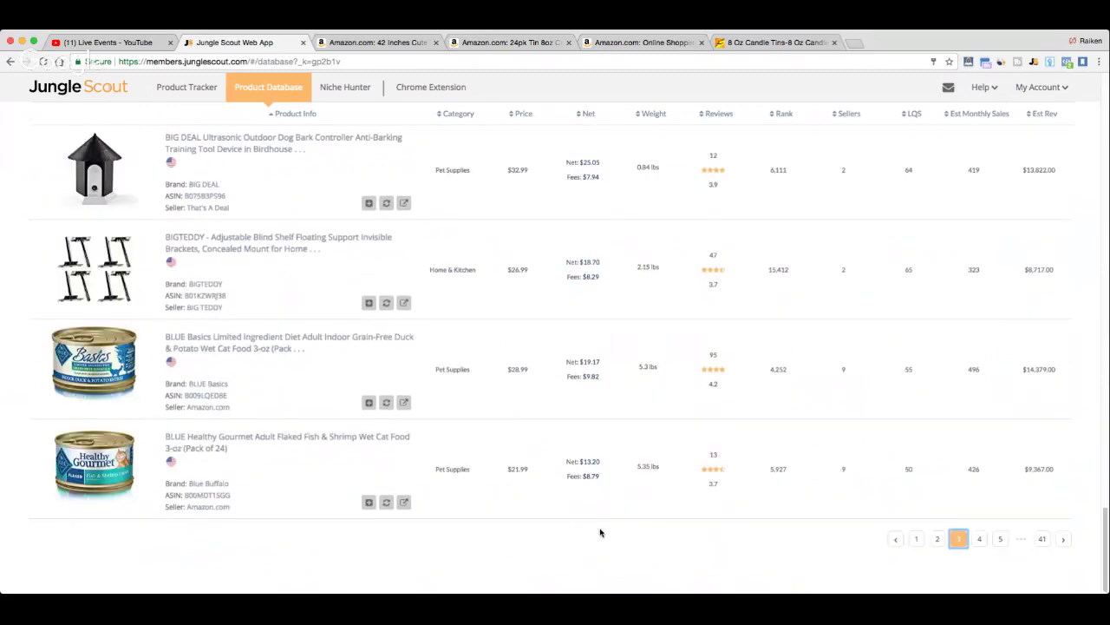
Go to results page 4 and look through all its listed products for simple items worth sourcing.
left_click(979, 539)
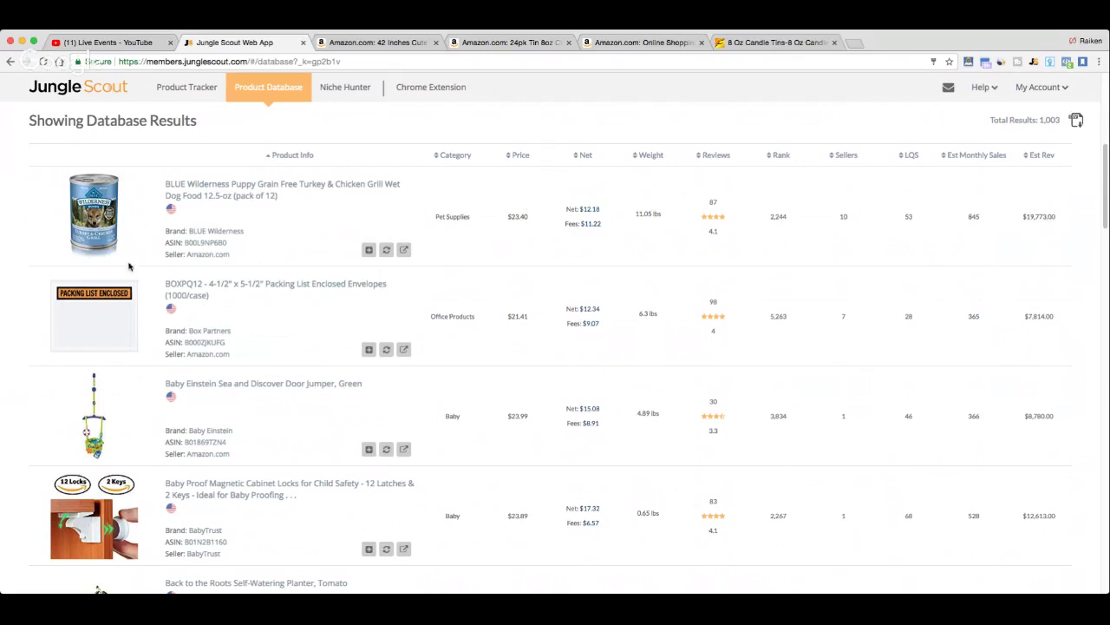
scroll(135, 269, "down", 4)
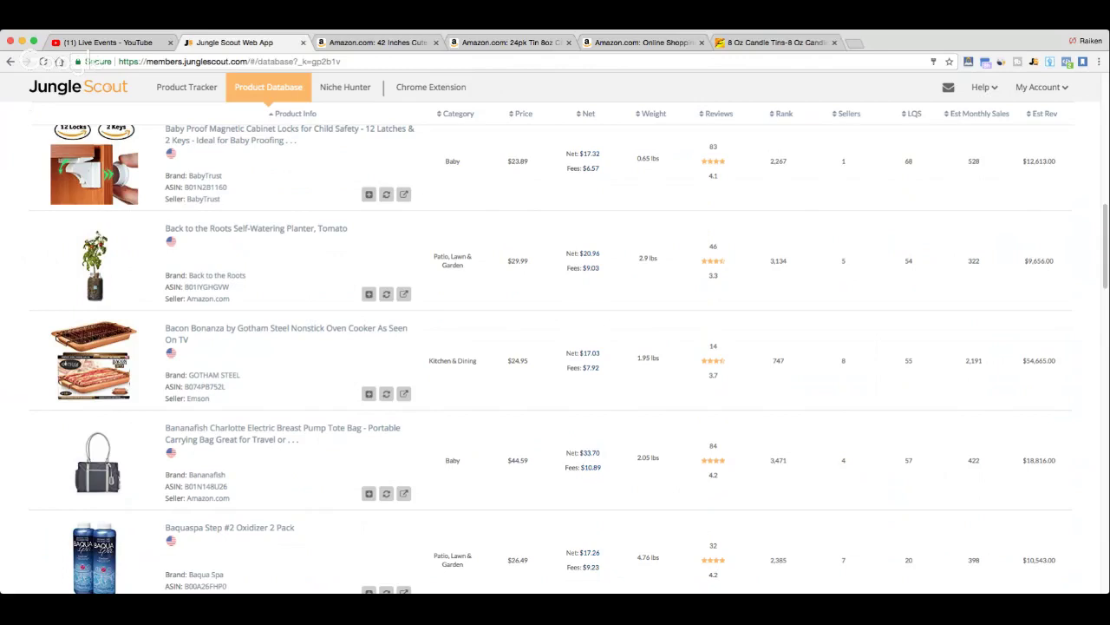
scroll(243, 384, "down", 3)
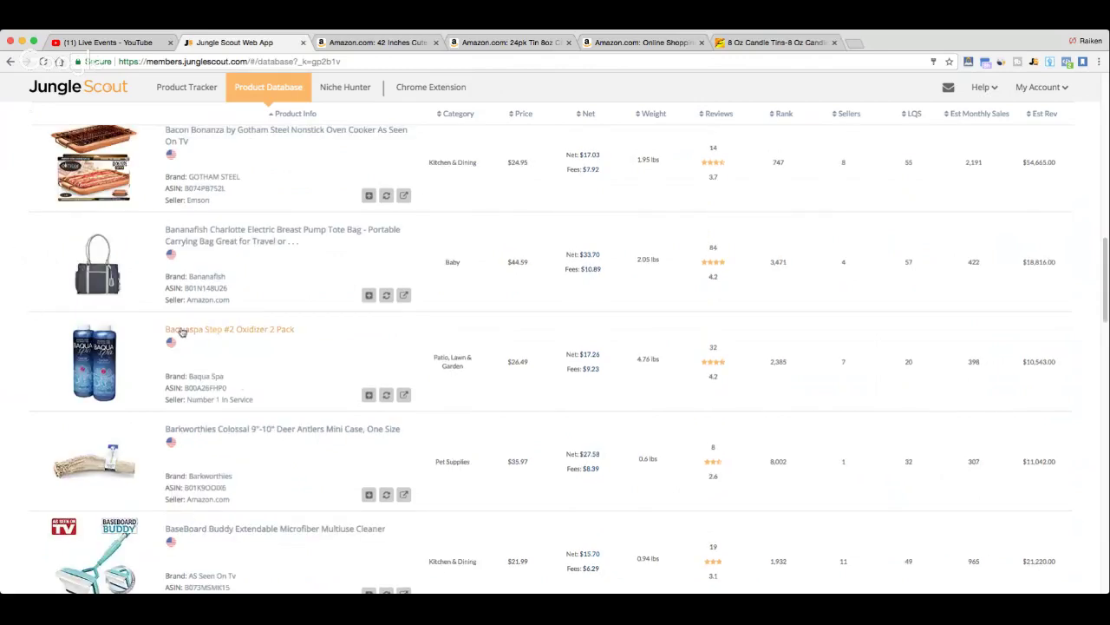
scroll(135, 328, "down", 3)
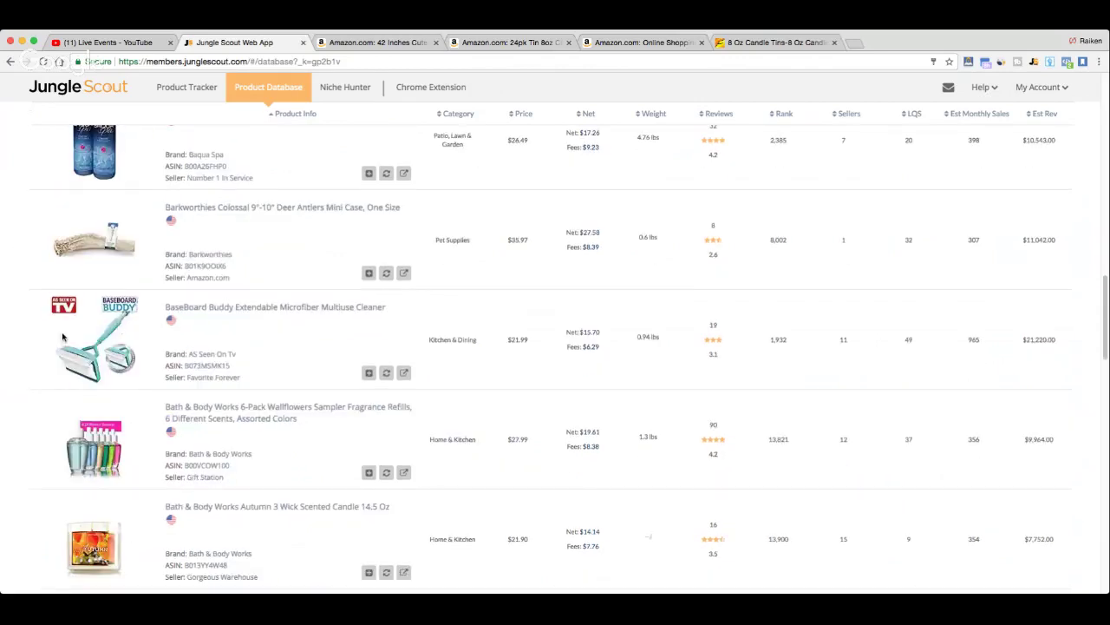
scroll(43, 326, "down", 2)
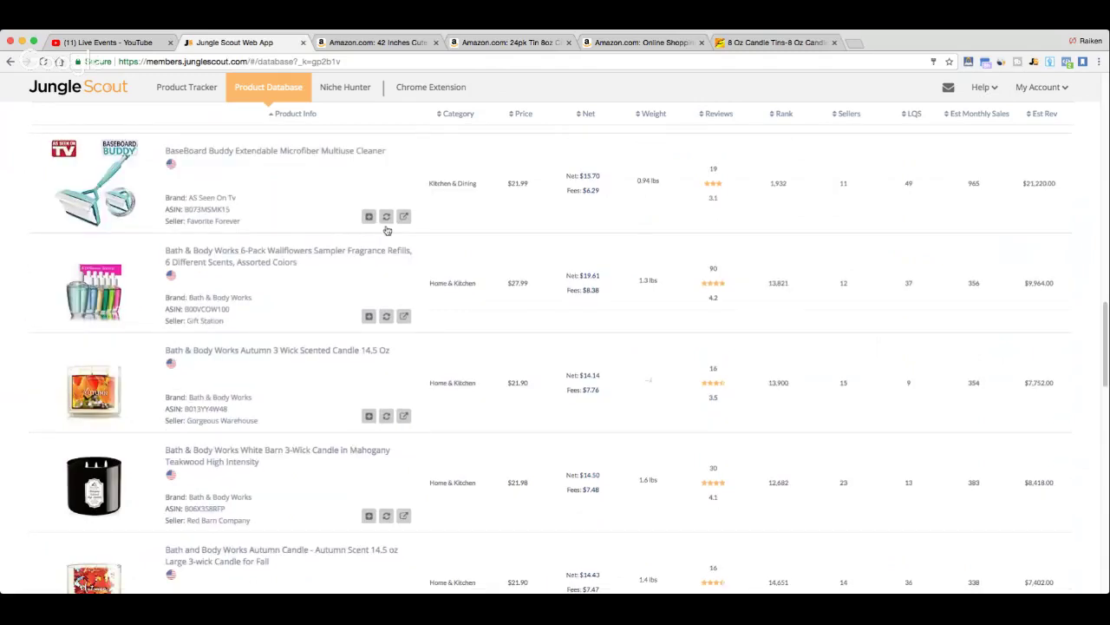
scroll(296, 264, "down", 1)
scroll(260, 271, "down", 5)
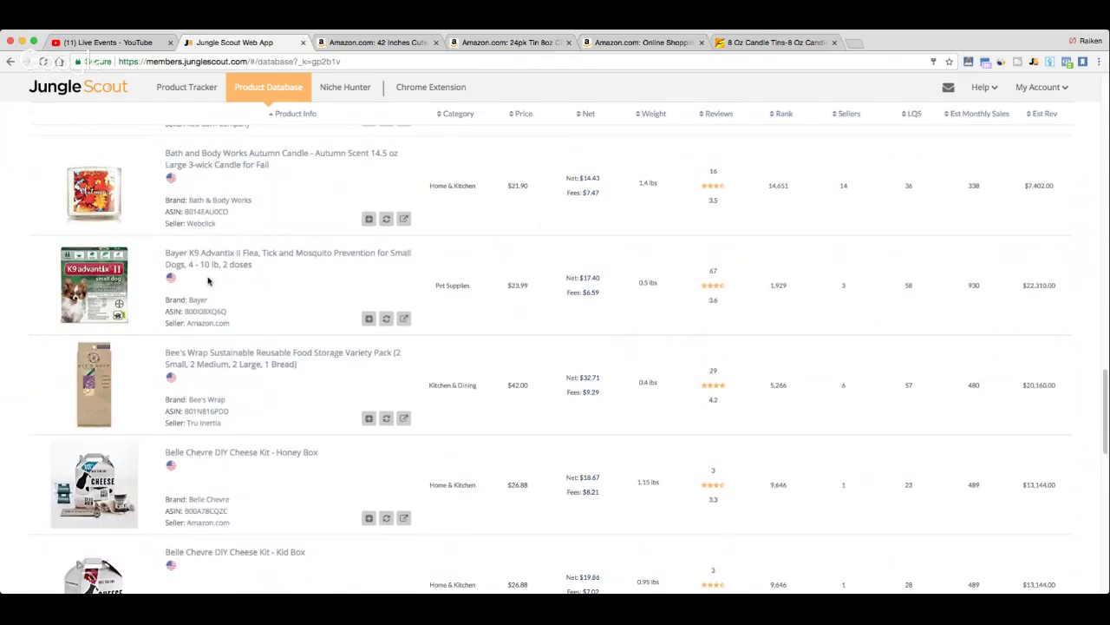
scroll(146, 280, "down", 10)
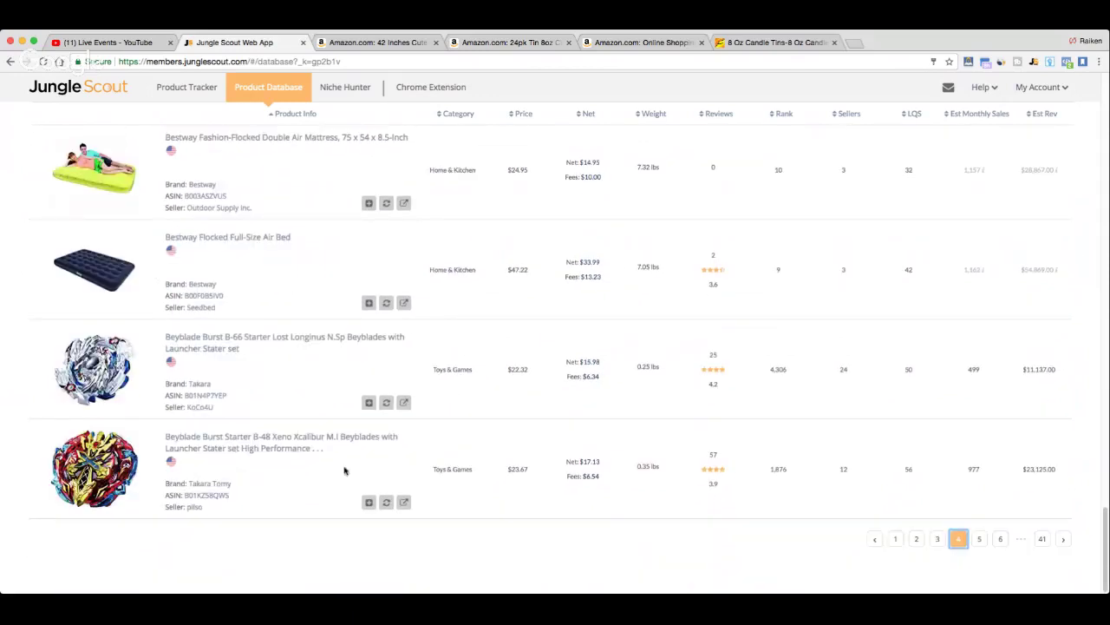
Load page 5 of the product results and scan its entries for promising product ideas.
left_click(979, 538)
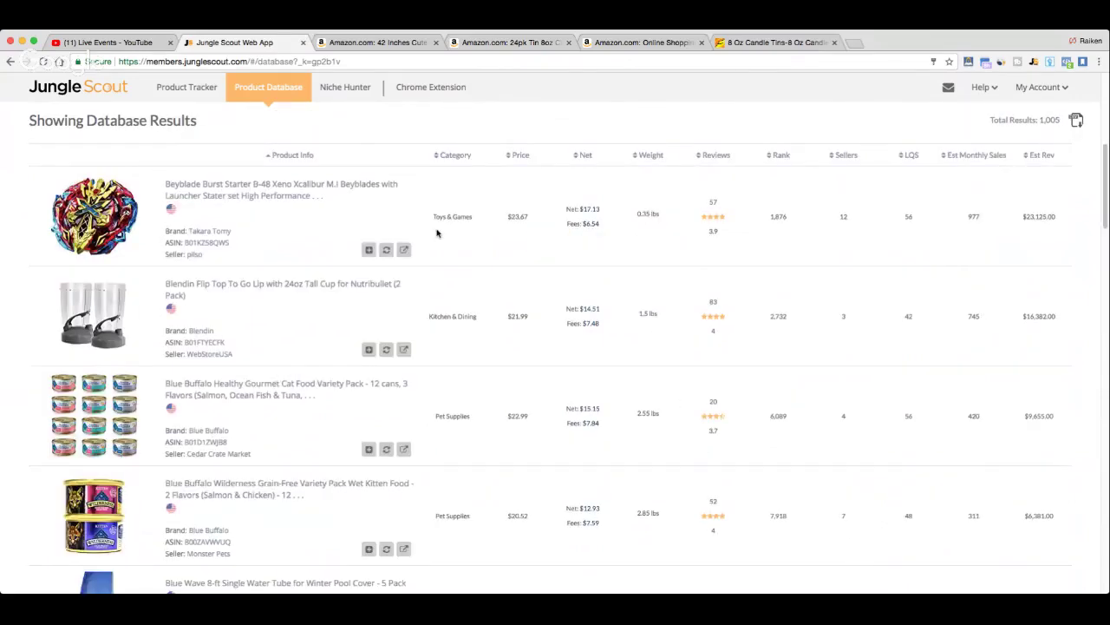
scroll(279, 204, "down", 2)
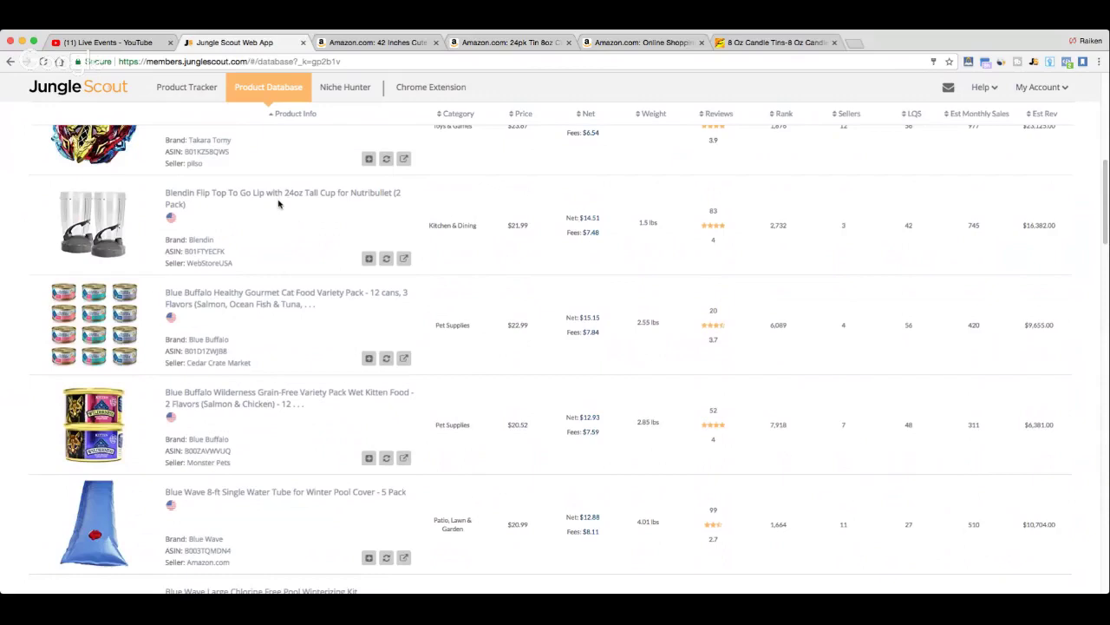
scroll(216, 243, "down", 5)
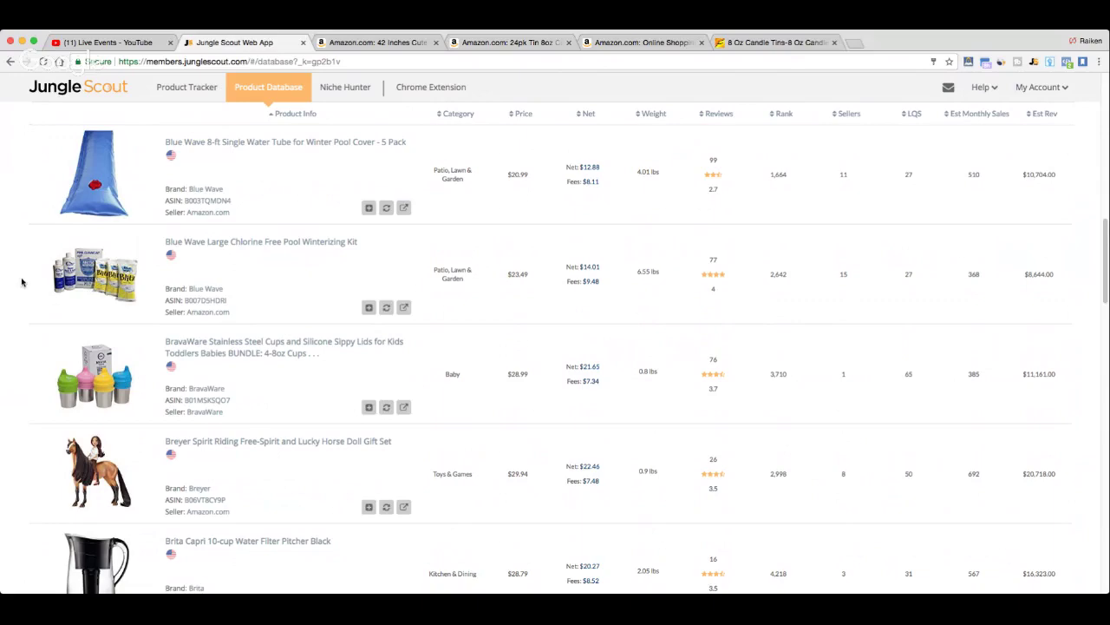
scroll(154, 334, "down", 5)
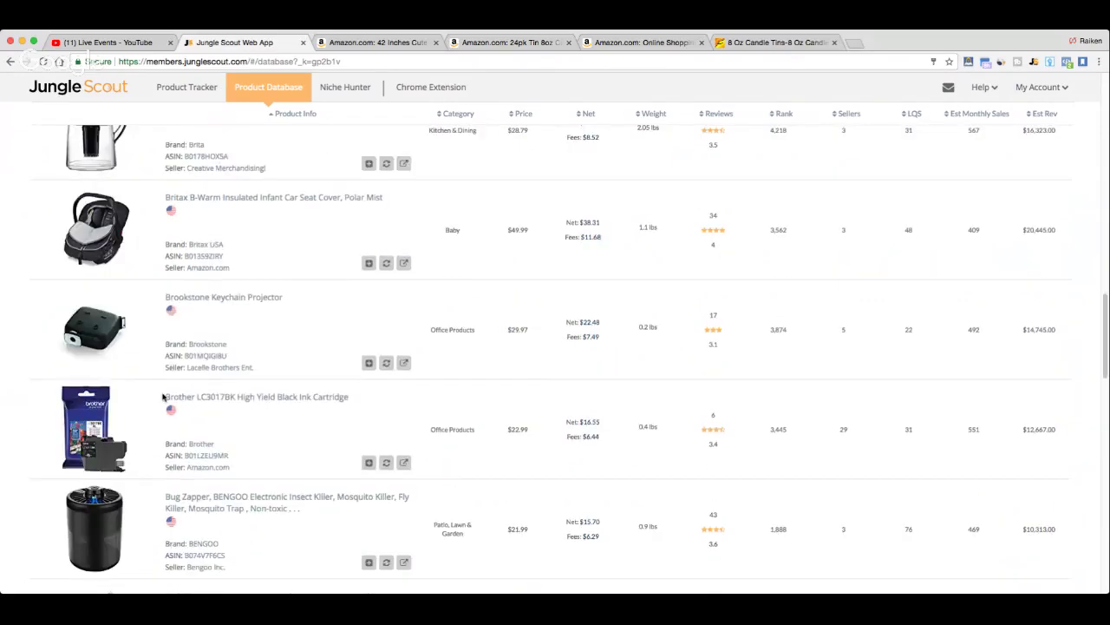
scroll(162, 390, "down", 3)
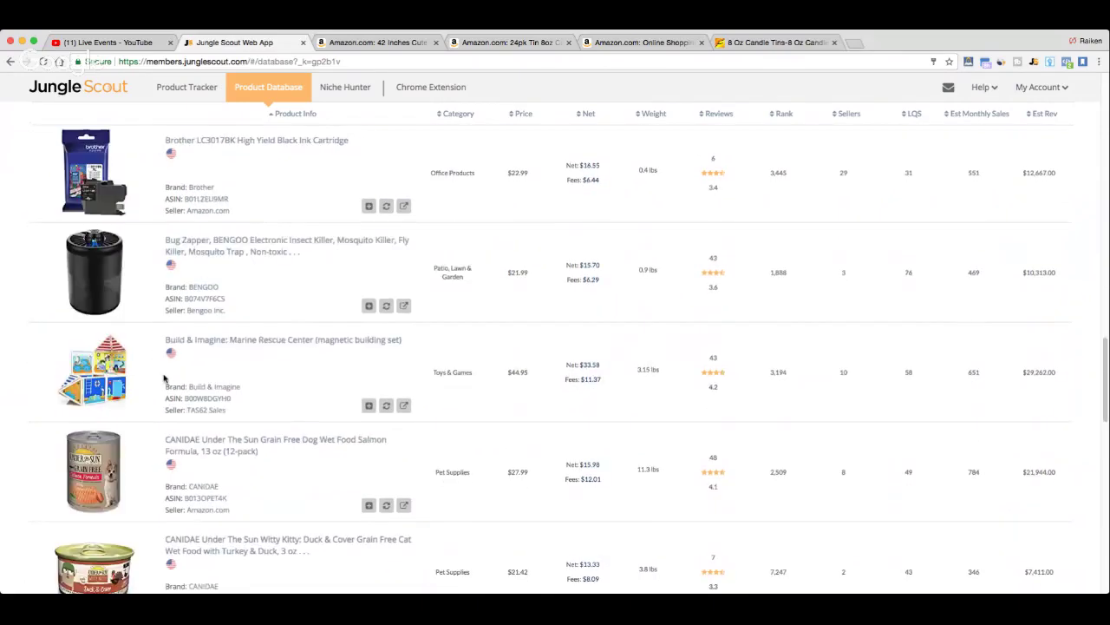
scroll(163, 377, "down", 9)
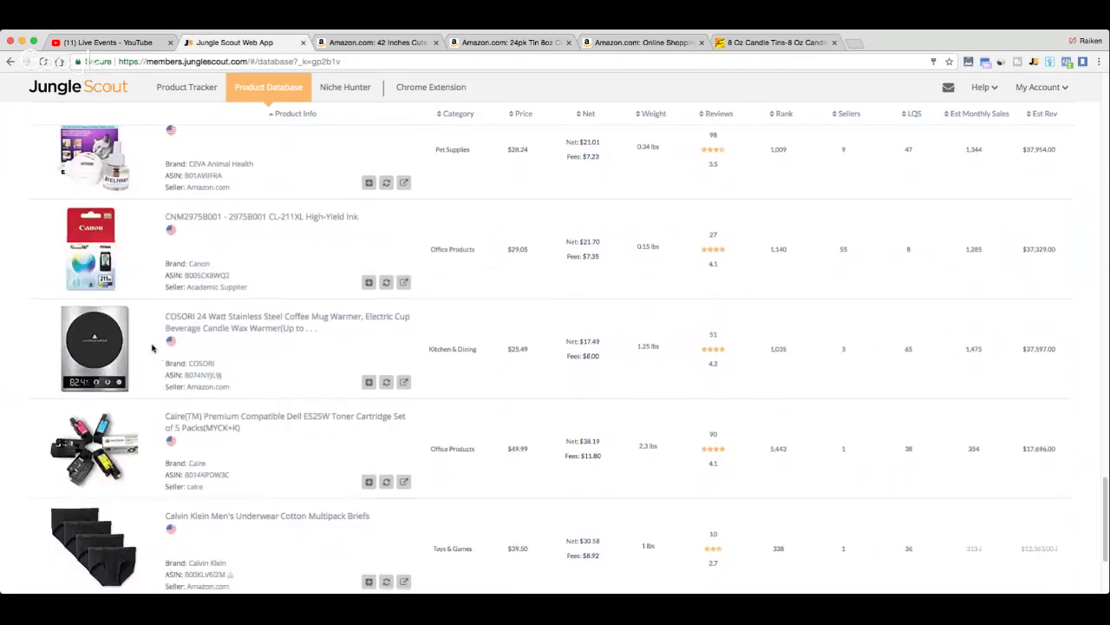
scroll(152, 348, "down", 3)
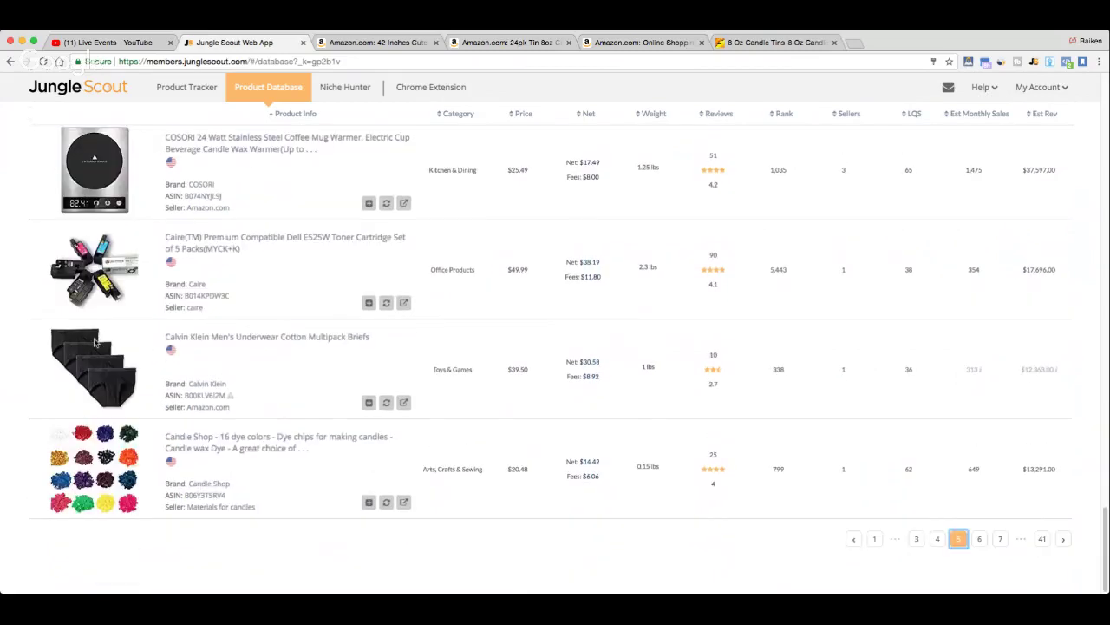
Move on to results page 6 and check its products for potential selling candidates.
left_click(979, 538)
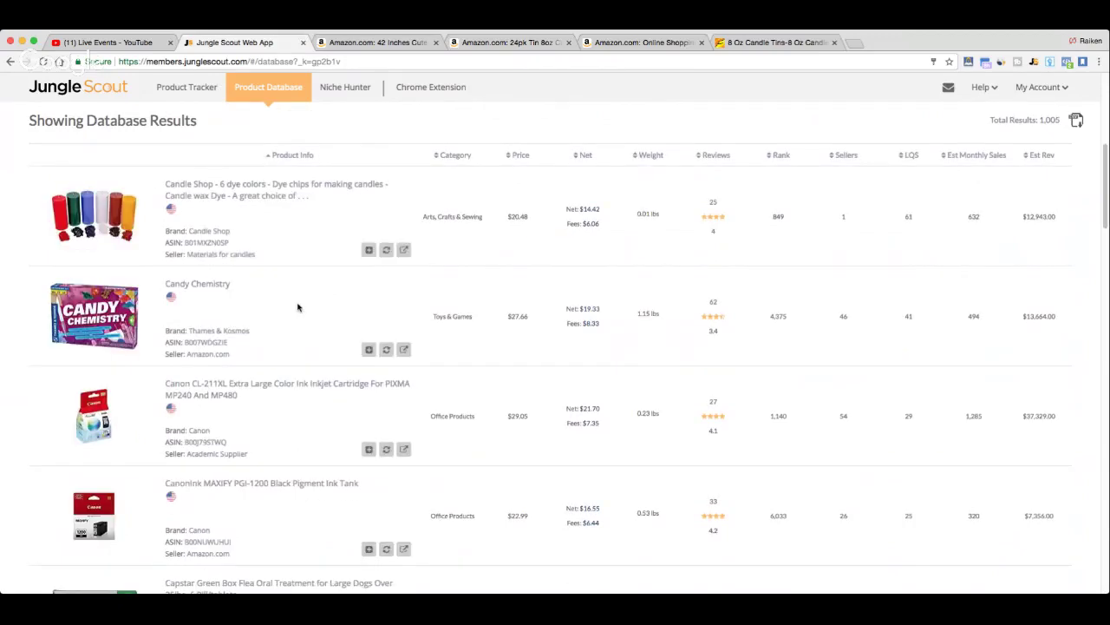
scroll(261, 290, "down", 3)
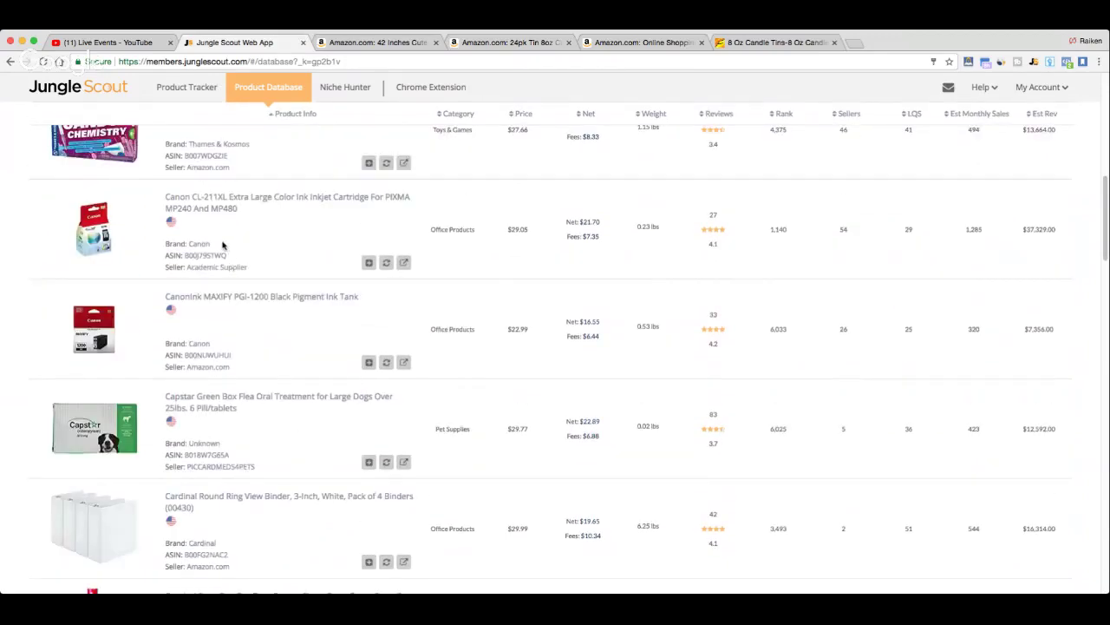
scroll(179, 256, "down", 3)
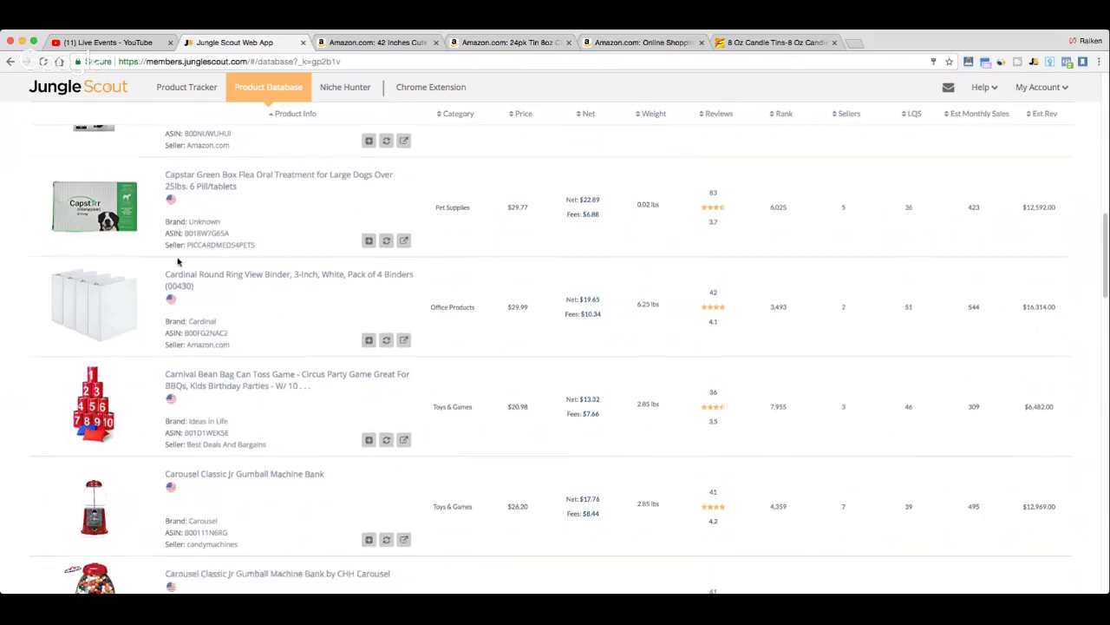
scroll(178, 261, "down", 5)
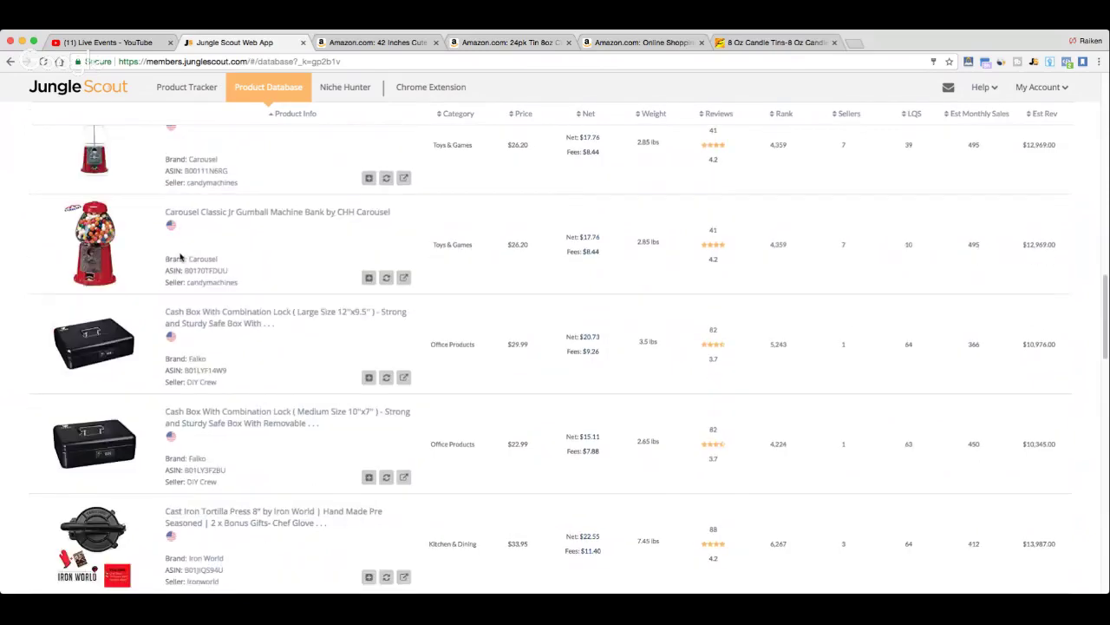
scroll(179, 260, "down", 5)
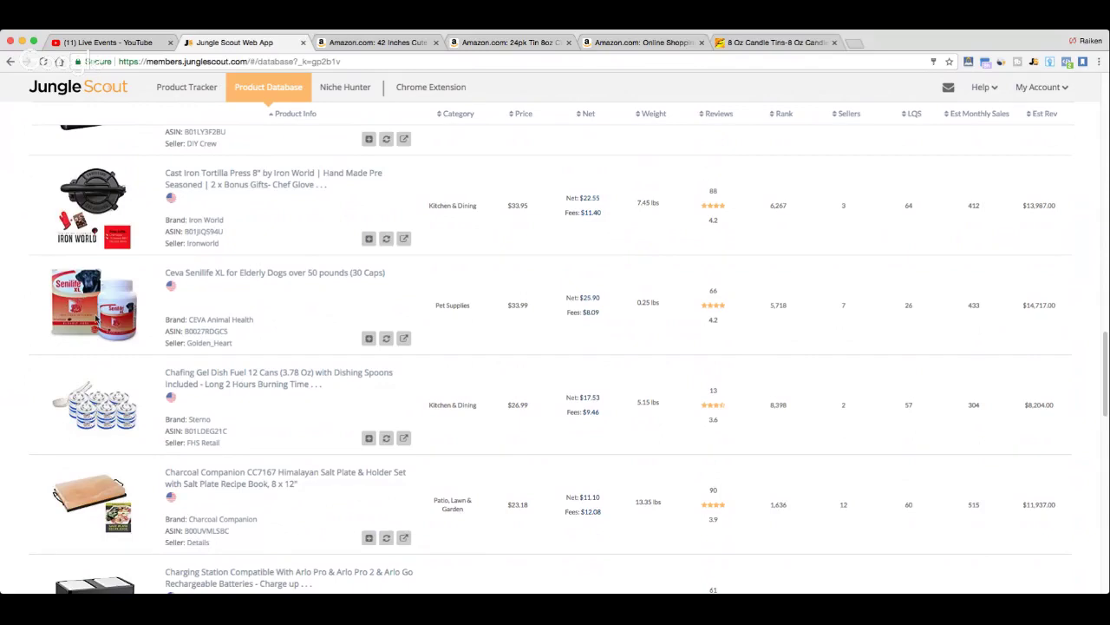
scroll(108, 312, "down", 5)
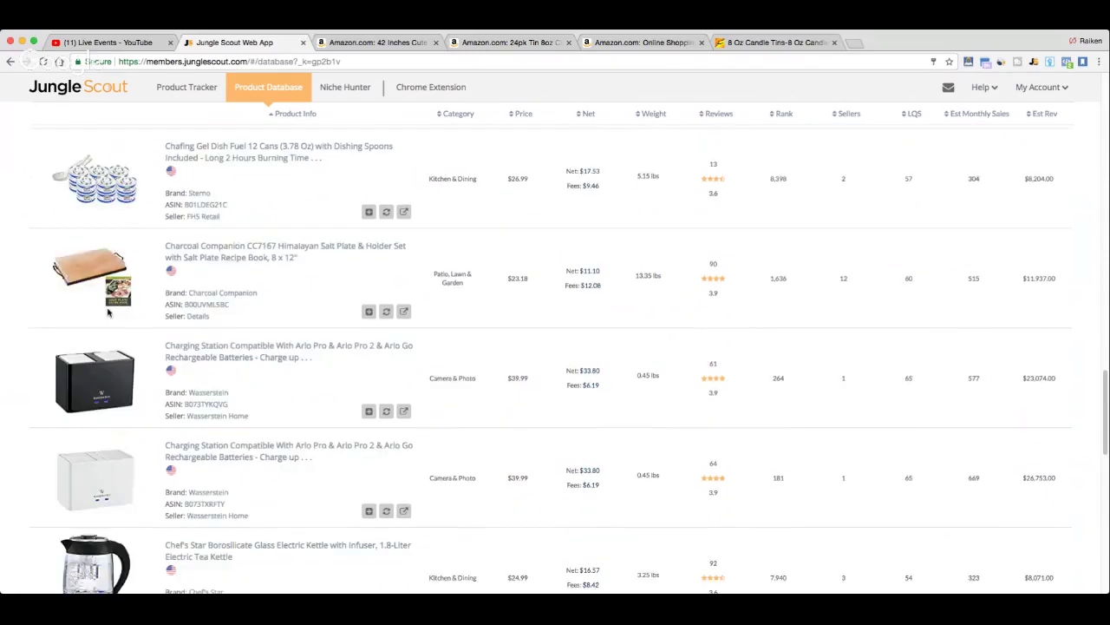
scroll(109, 313, "down", 20)
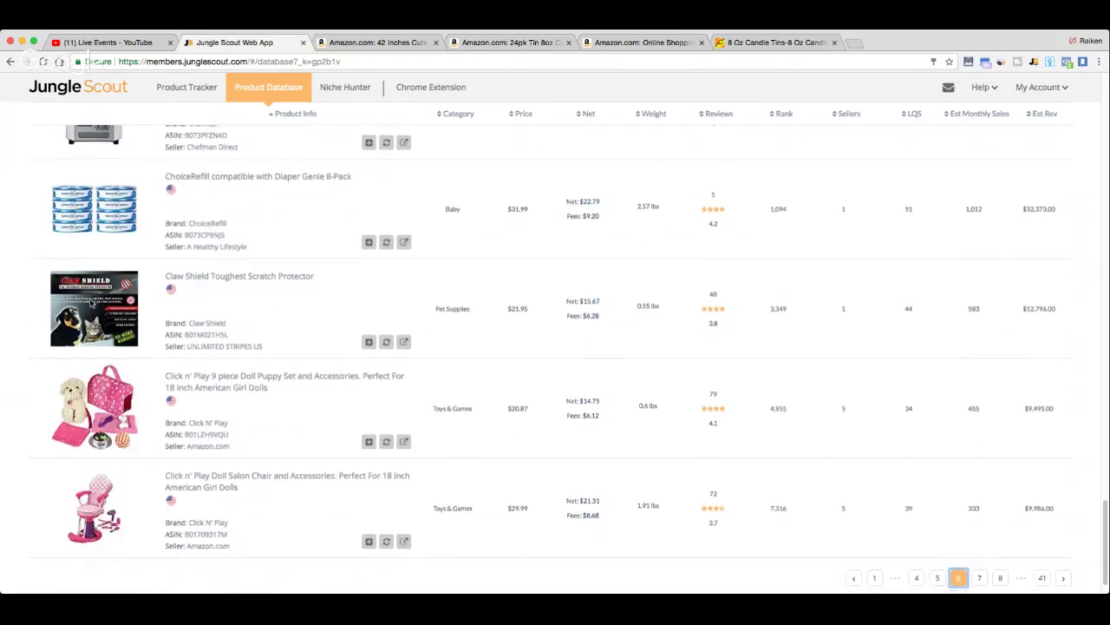
Open page 7 of the database results and look through its products for simple, low-competition items.
scroll(91, 304, "down", 1)
left_click(980, 540)
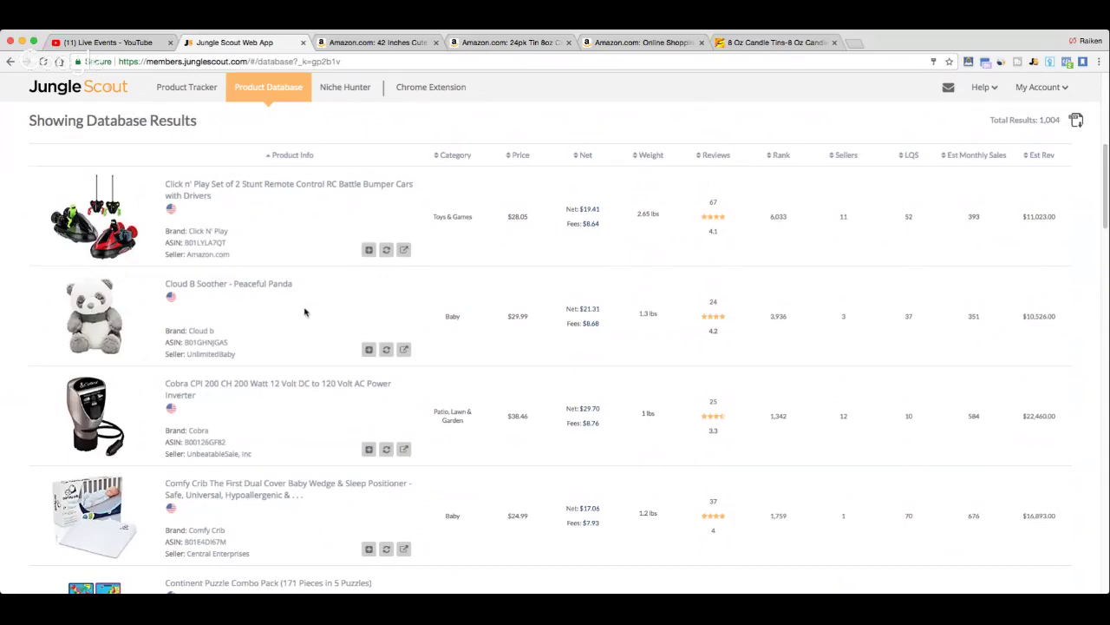
scroll(305, 313, "down", 4)
scroll(155, 330, "down", 4)
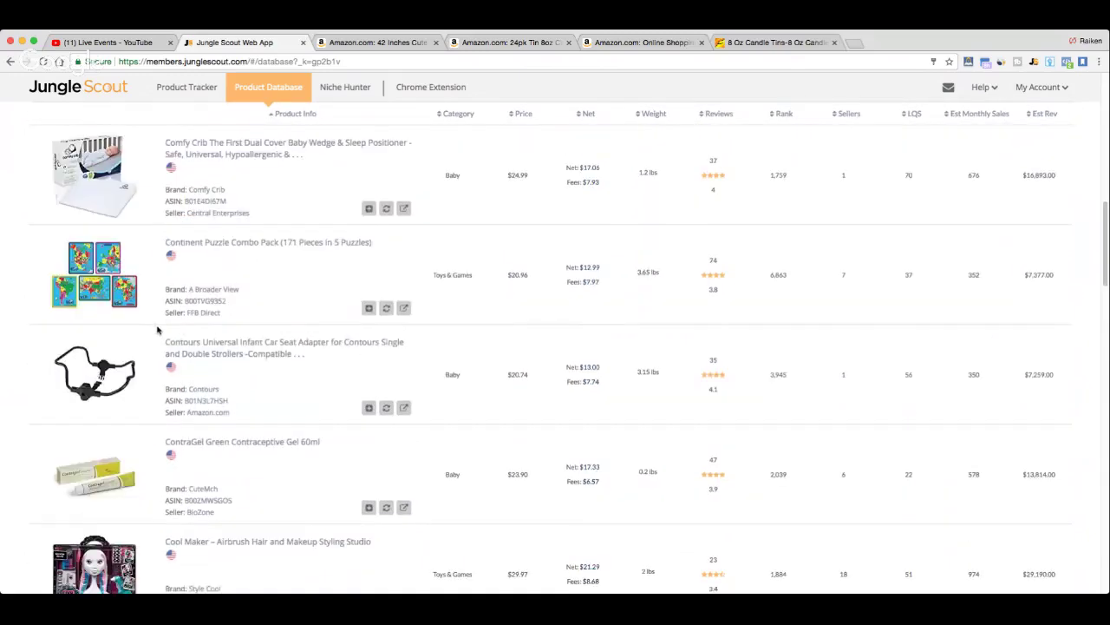
scroll(158, 325, "down", 1)
scroll(156, 324, "down", 5)
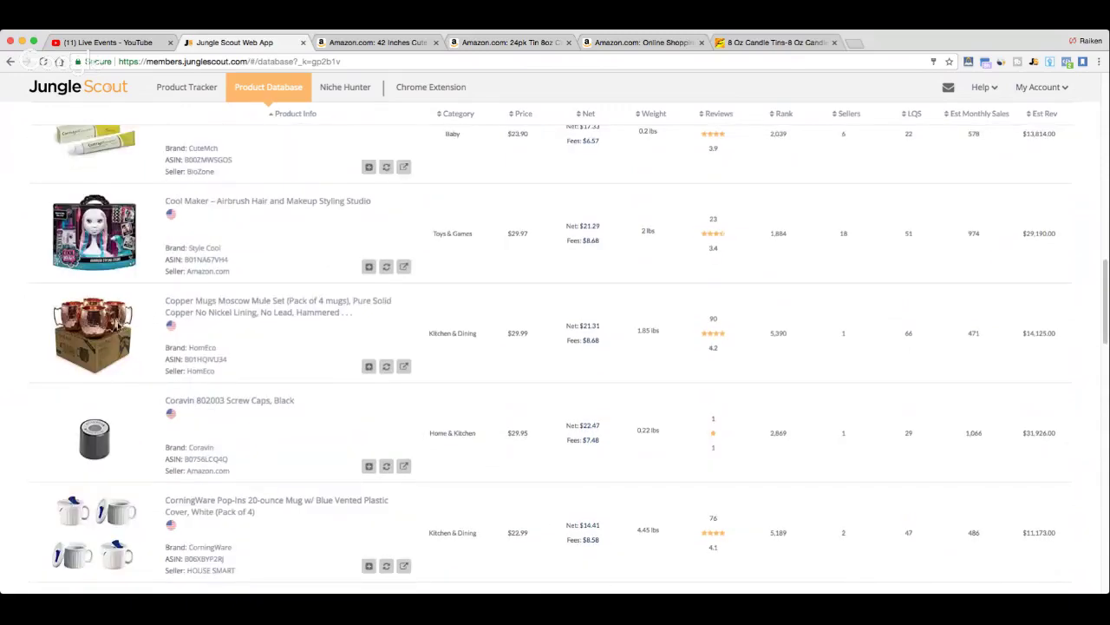
scroll(111, 327, "down", 3)
scroll(110, 328, "down", 5)
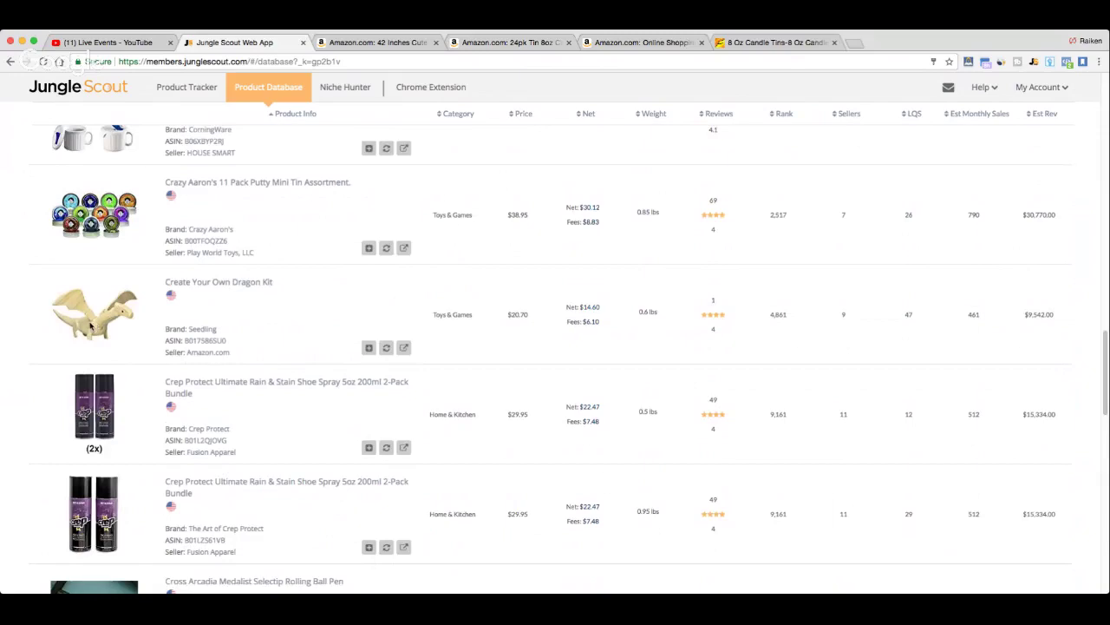
scroll(94, 324, "down", 8)
scroll(90, 324, "down", 5)
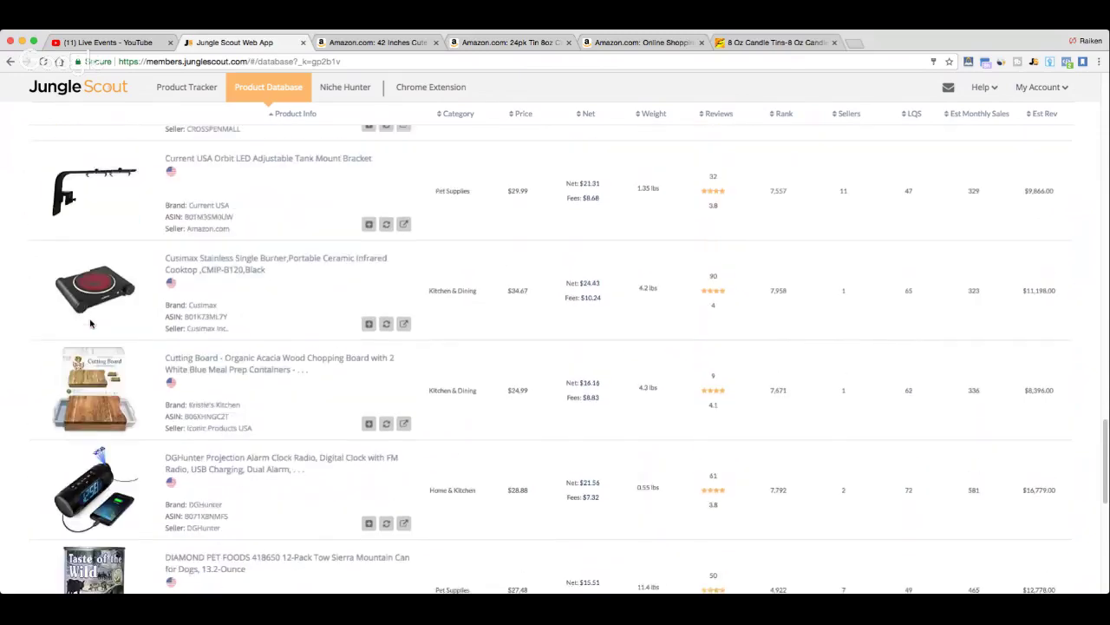
scroll(98, 326, "down", 4)
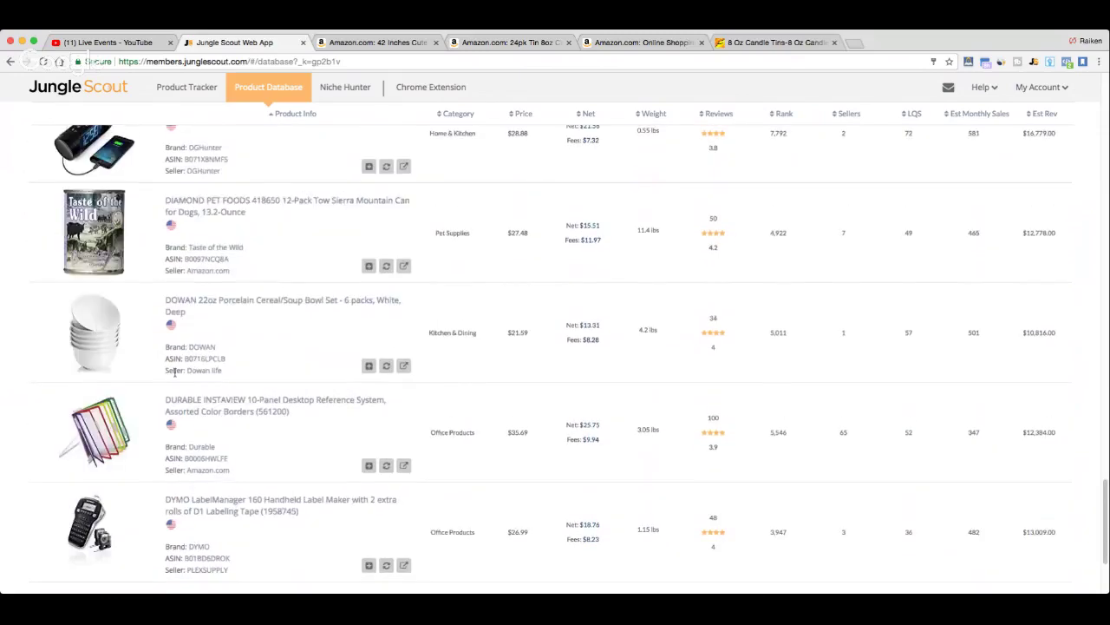
scroll(287, 416, "down", 3)
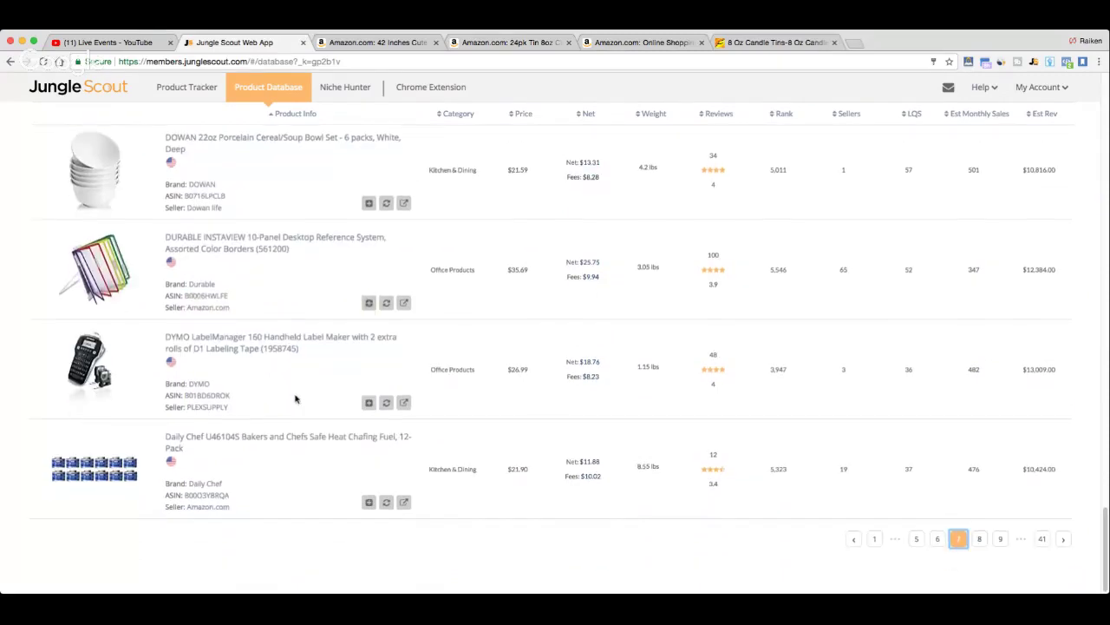
Go to results page 8 and check its listed products for weight, reviews, sellers and estimated sales.
left_click(976, 537)
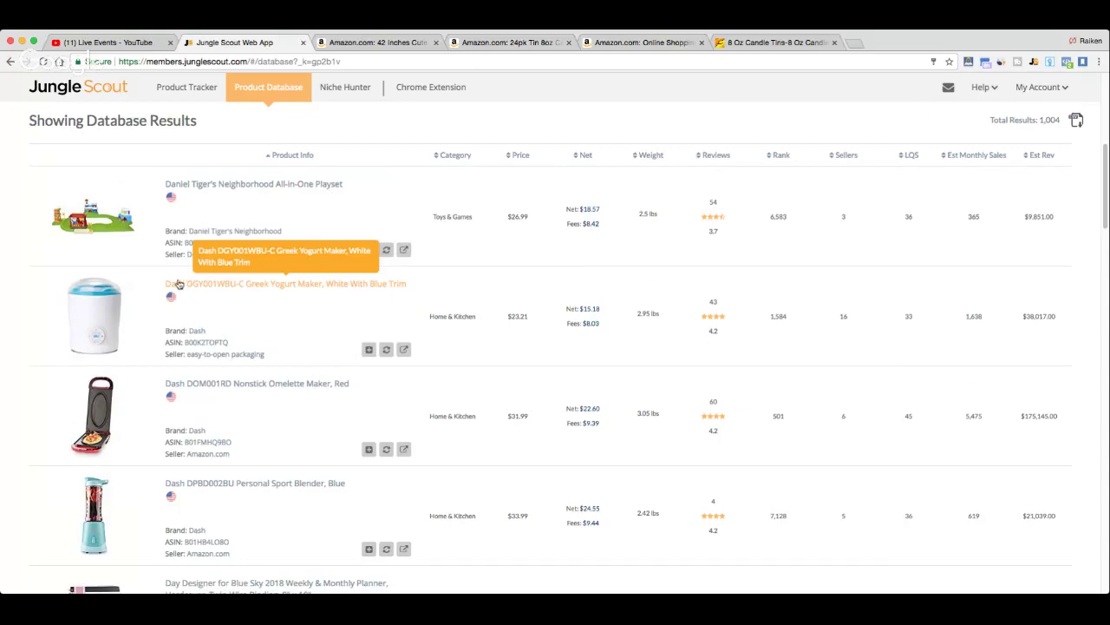
scroll(177, 283, "down", 1)
scroll(185, 282, "down", 10)
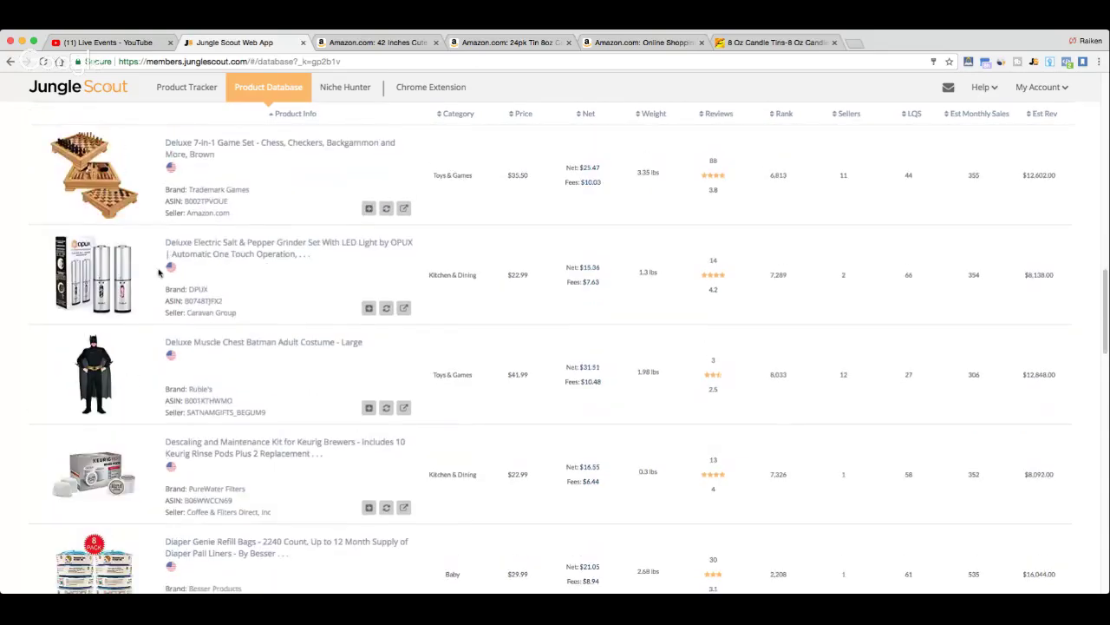
scroll(156, 276, "down", 4)
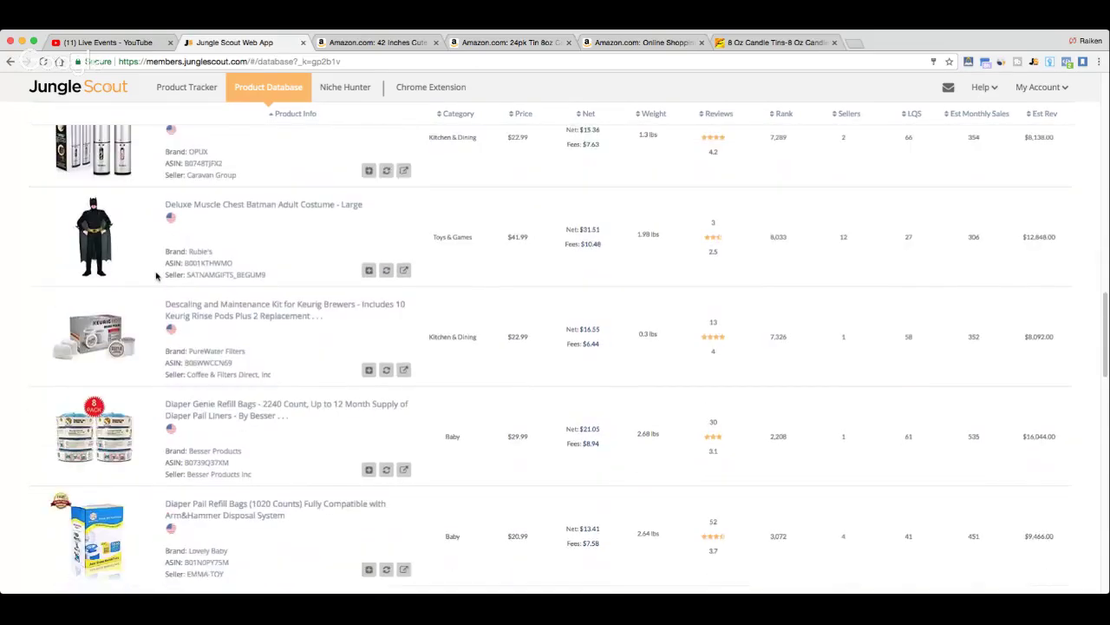
scroll(338, 394, "down", 6)
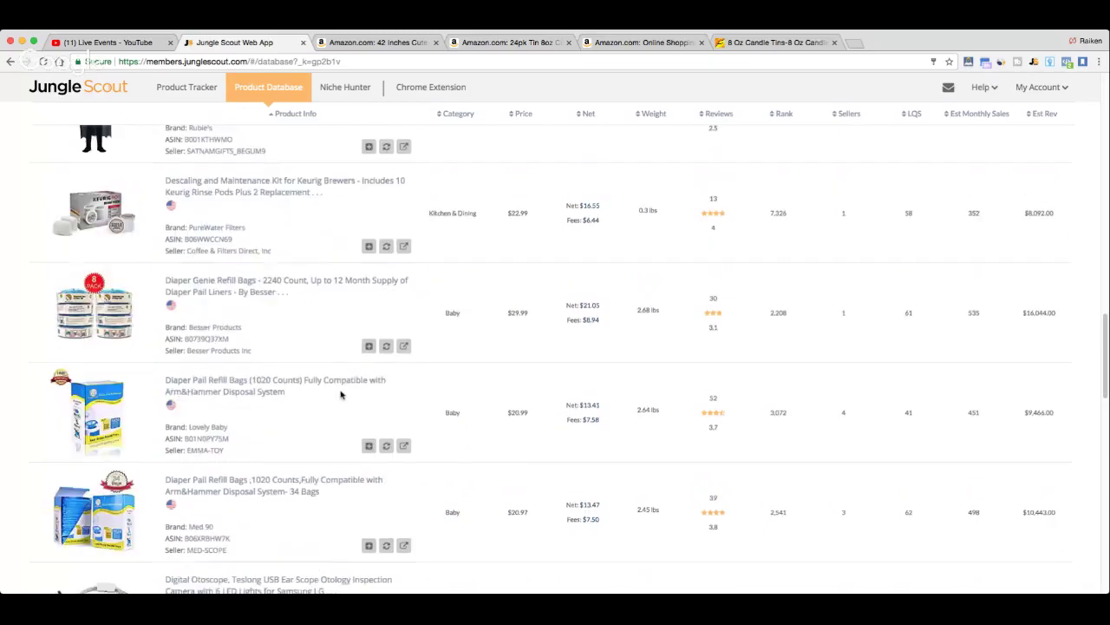
scroll(315, 393, "down", 1)
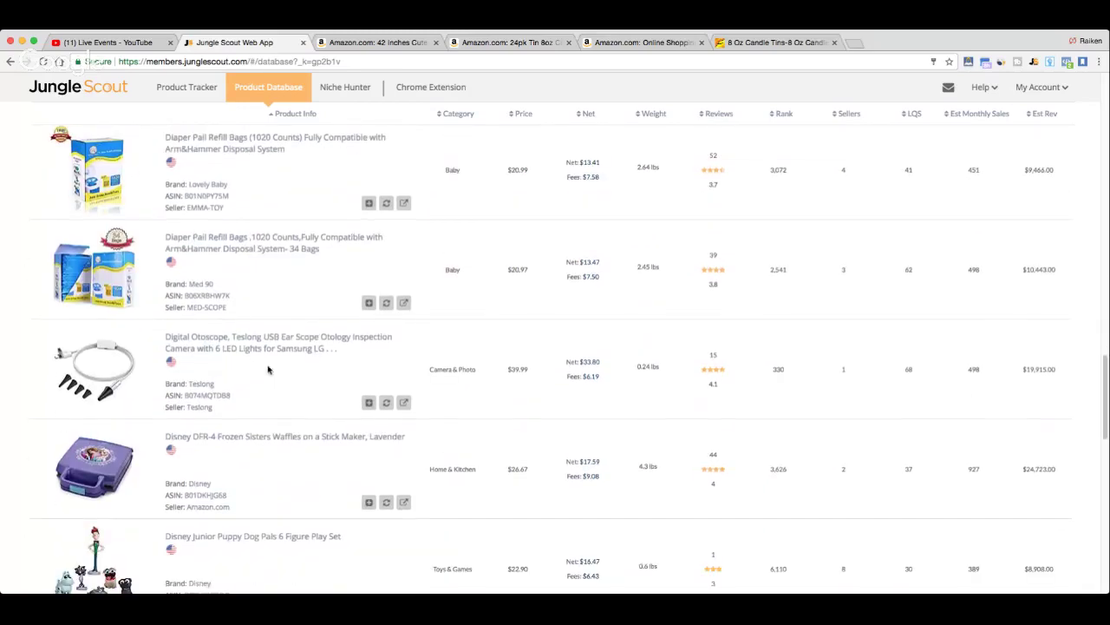
scroll(227, 350, "down", 3)
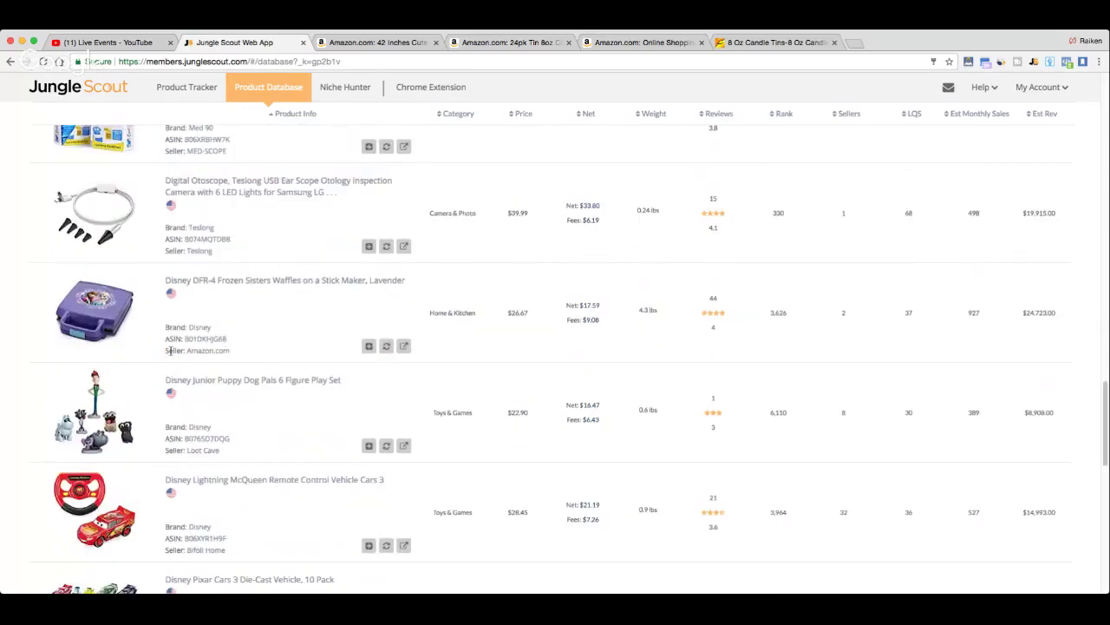
scroll(164, 342, "down", 6)
scroll(157, 341, "down", 6)
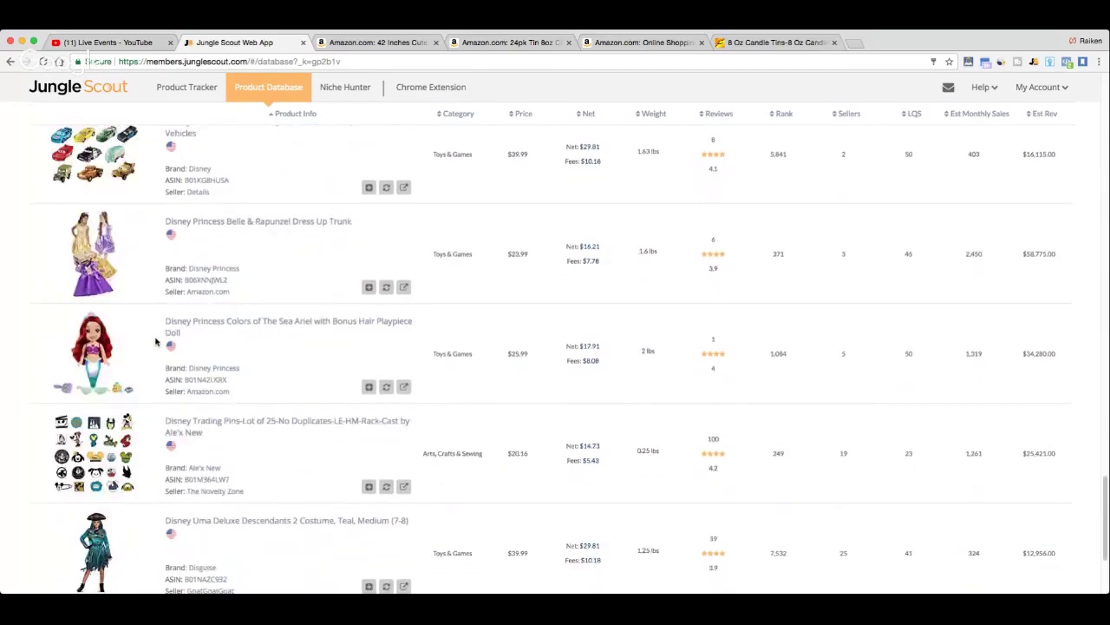
Load page 9 of the product results and scan all its entries for items worth sourcing.
left_click(956, 554)
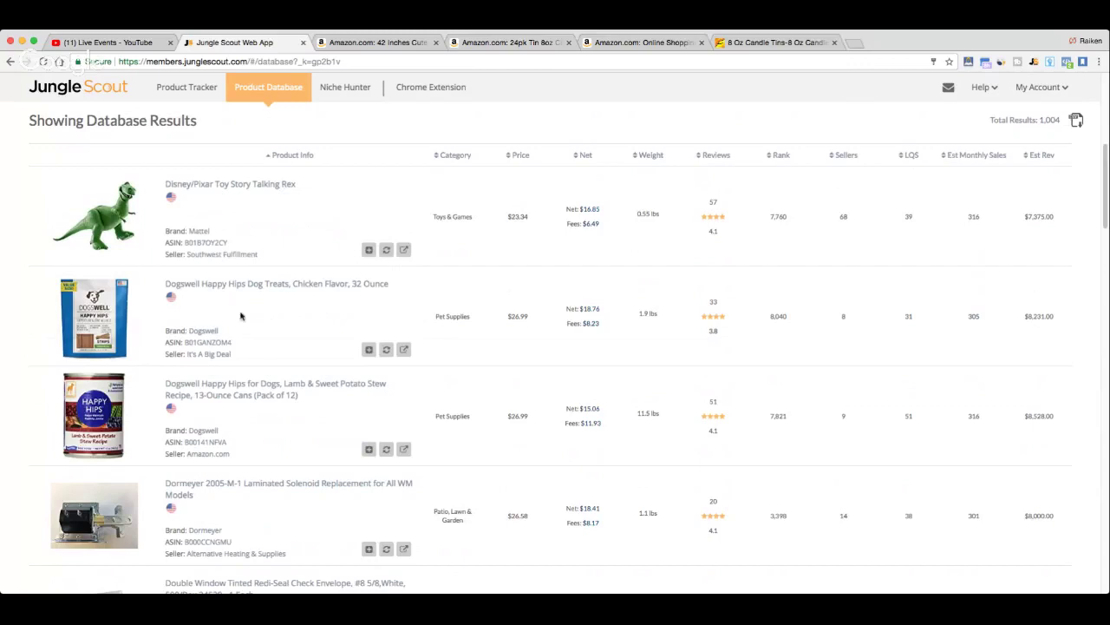
scroll(210, 297, "down", 2)
scroll(210, 297, "down", 5)
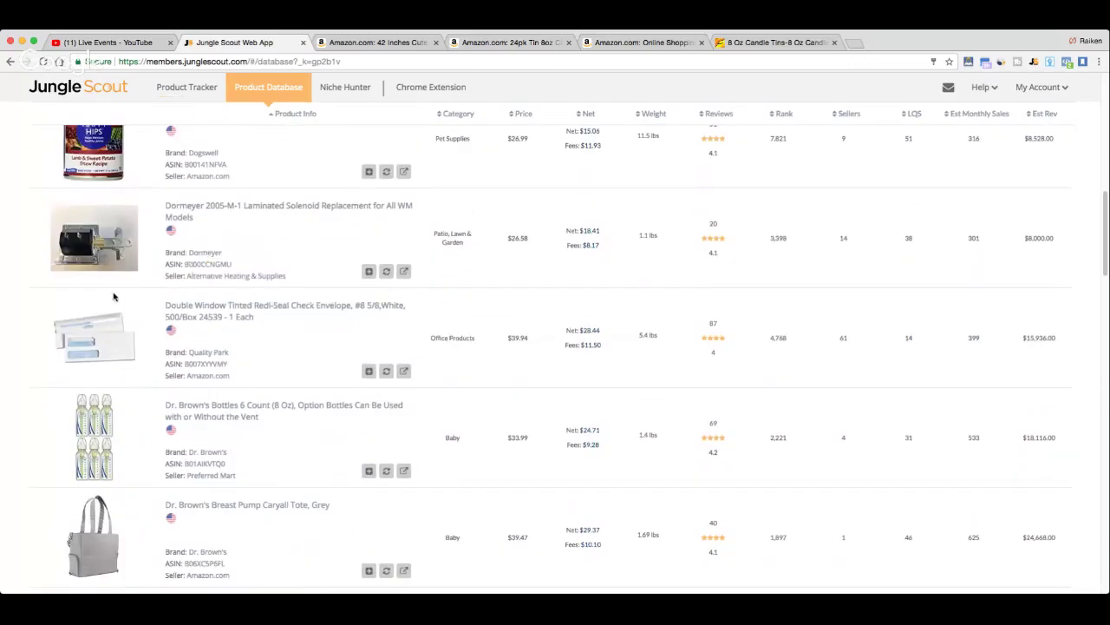
scroll(204, 351, "down", 4)
scroll(192, 351, "down", 8)
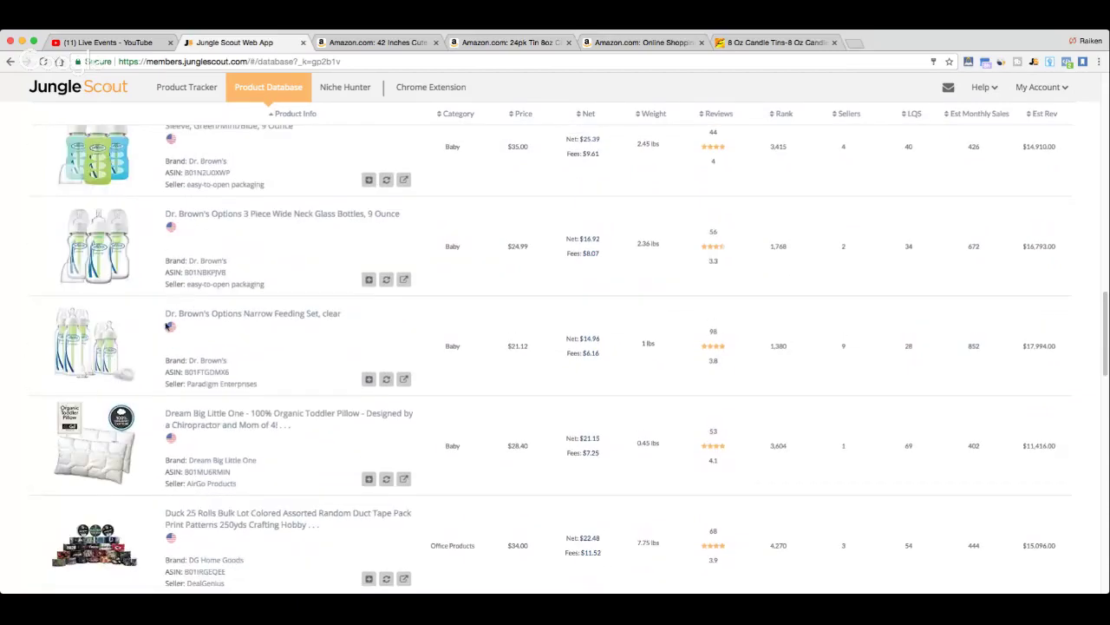
scroll(163, 342, "down", 8)
scroll(158, 339, "down", 10)
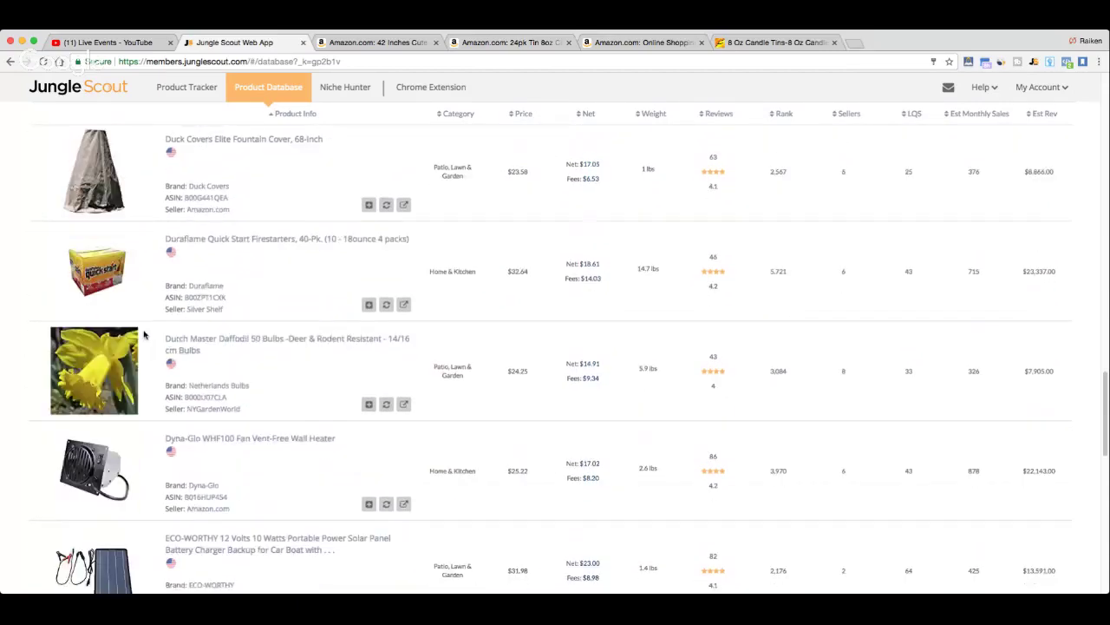
scroll(136, 340, "down", 6)
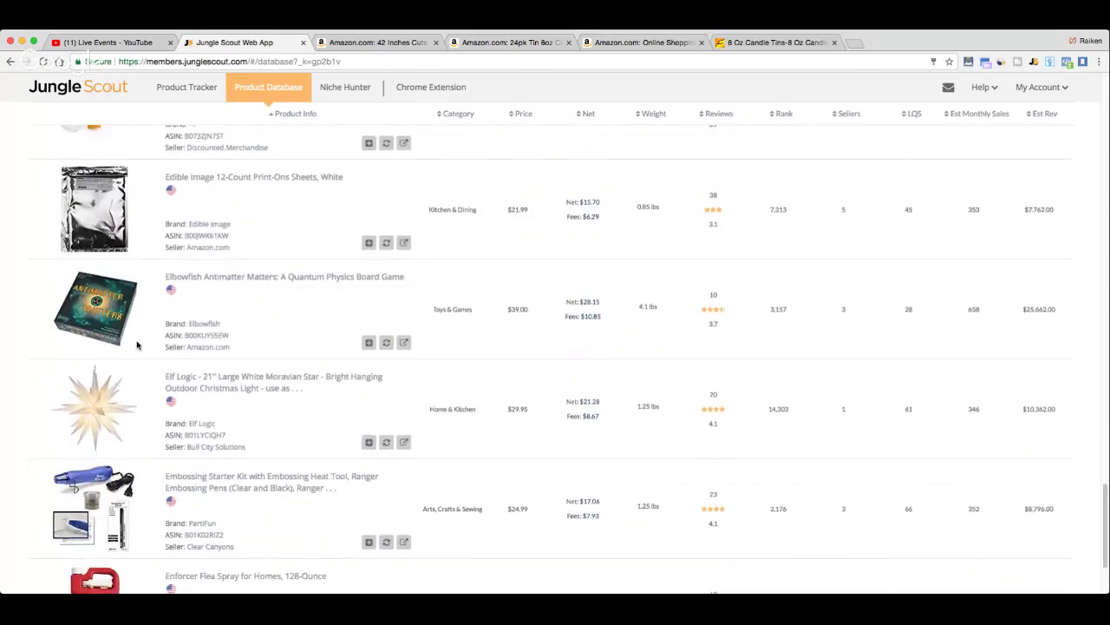
scroll(143, 345, "down", 3)
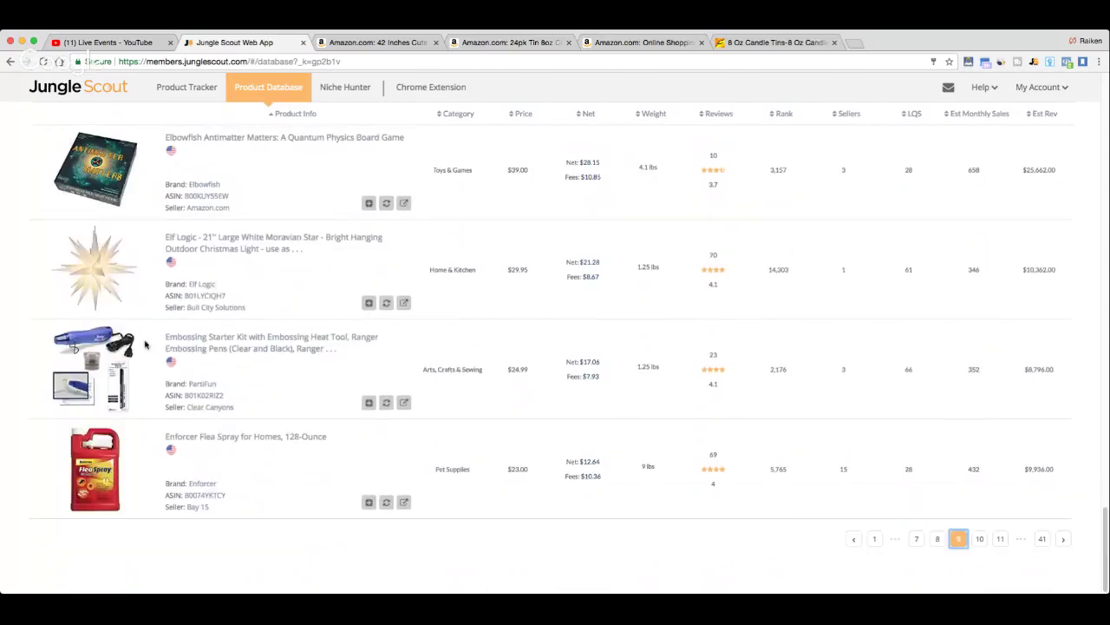
Move on to results page 10 and examine its products from the Epson ink cartridges to the sleeping pillows.
left_click(980, 539)
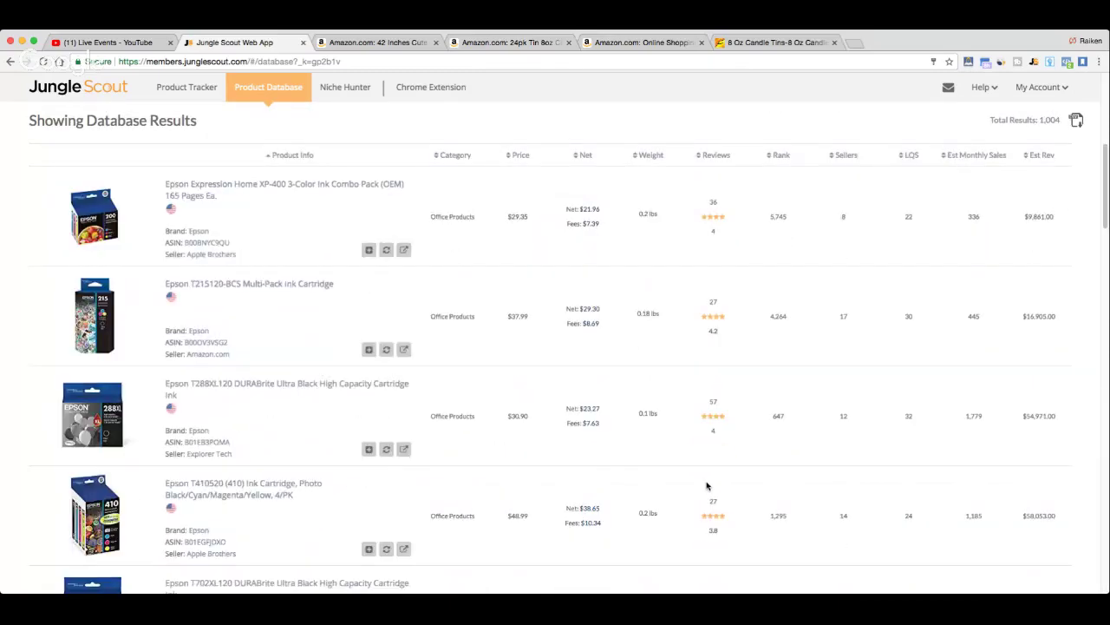
scroll(235, 354, "down", 3)
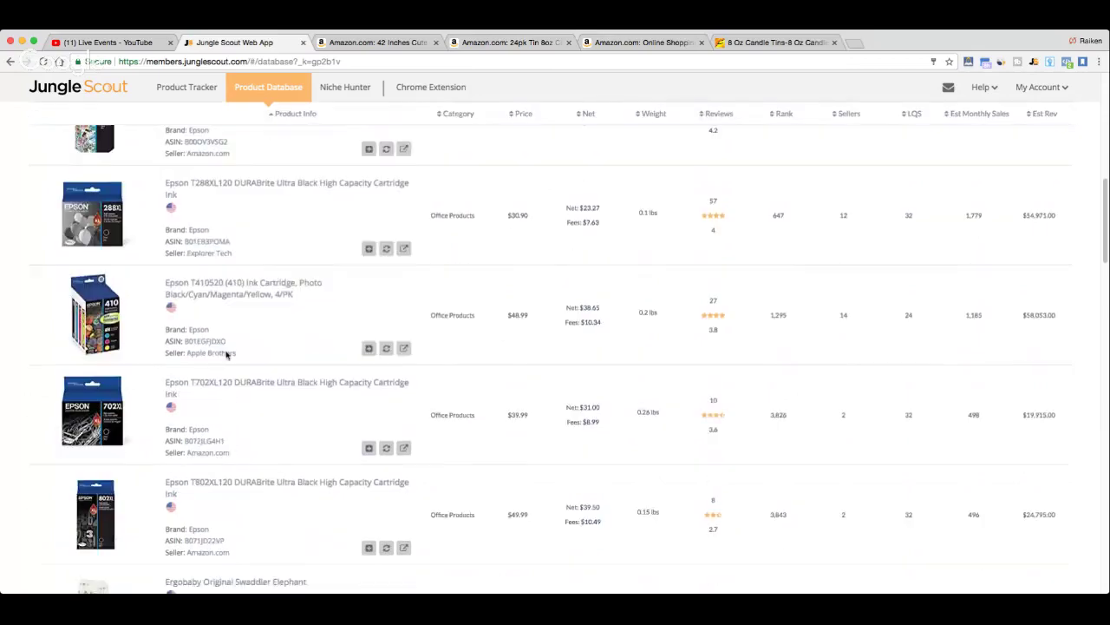
scroll(227, 354, "down", 1)
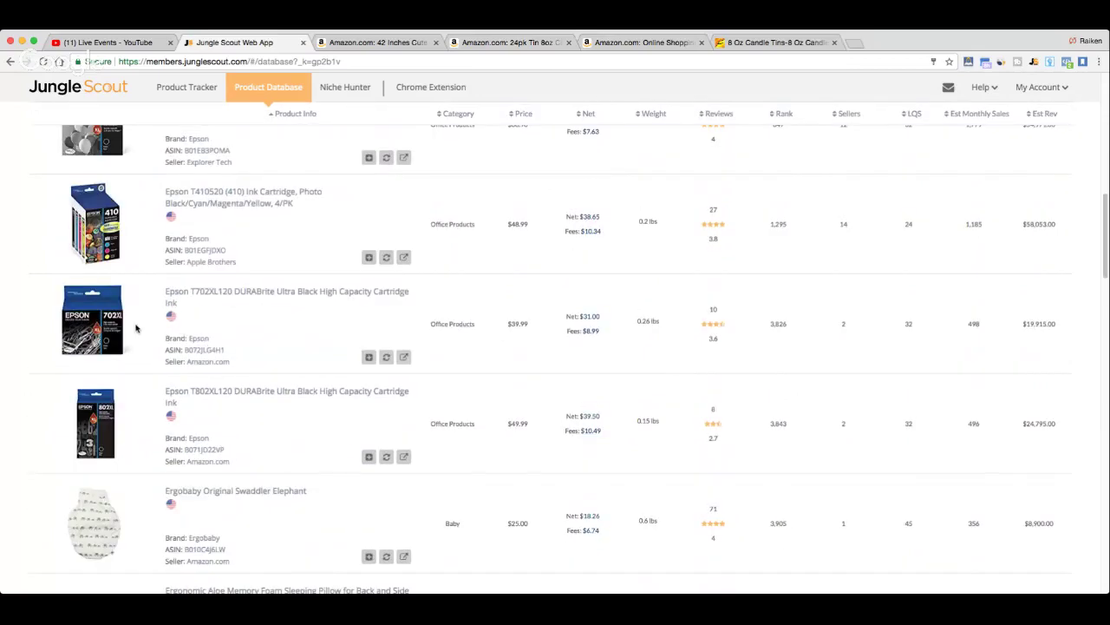
scroll(81, 361, "down", 1)
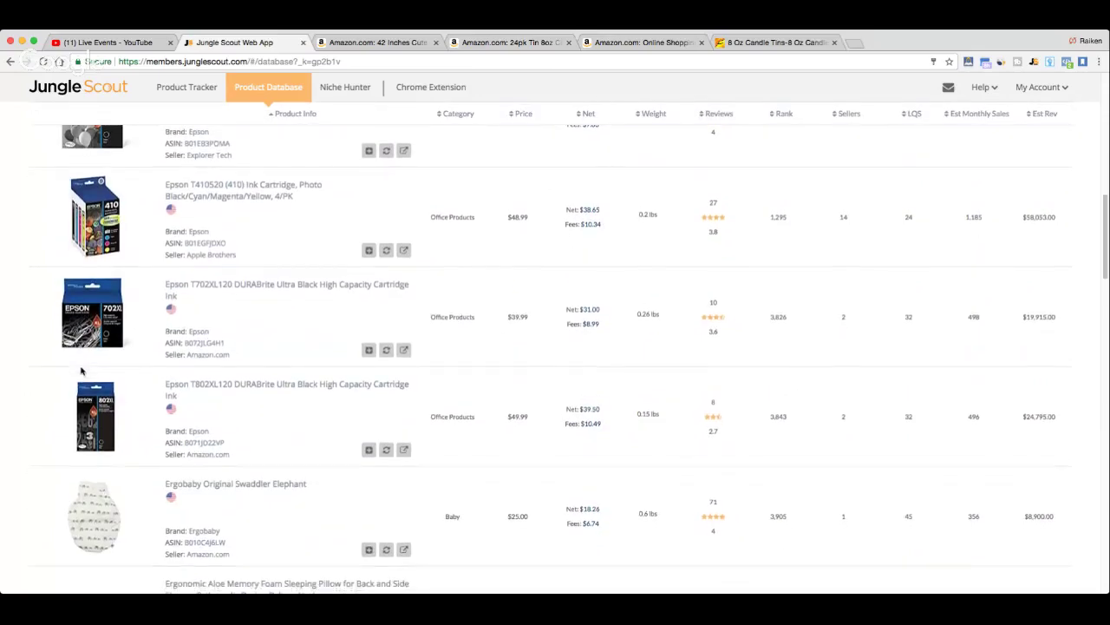
scroll(81, 371, "down", 1)
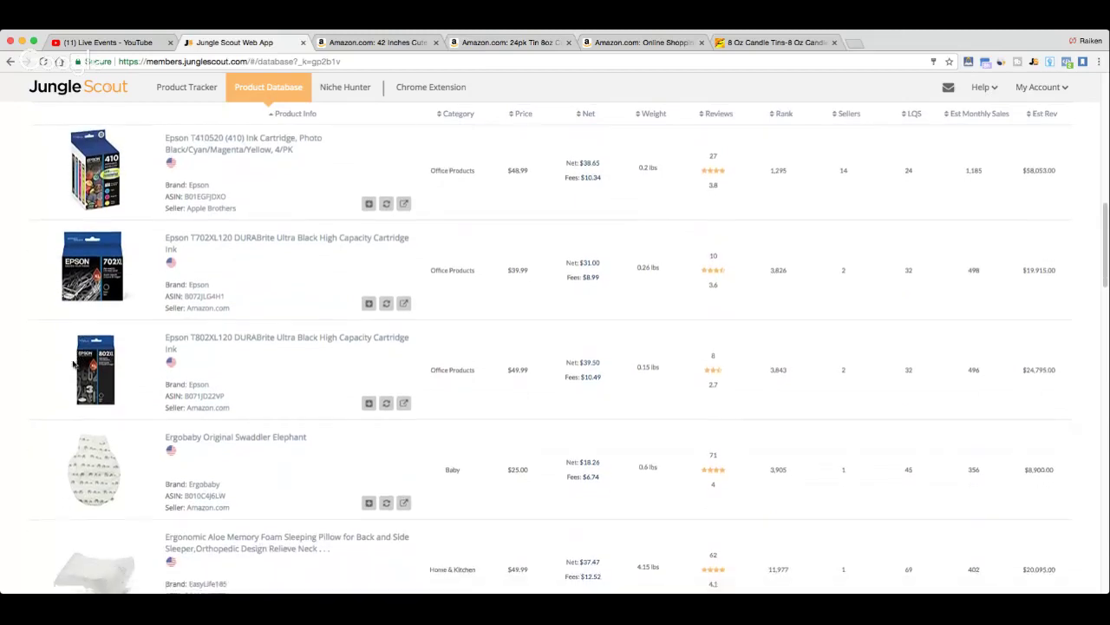
scroll(73, 362, "down", 1)
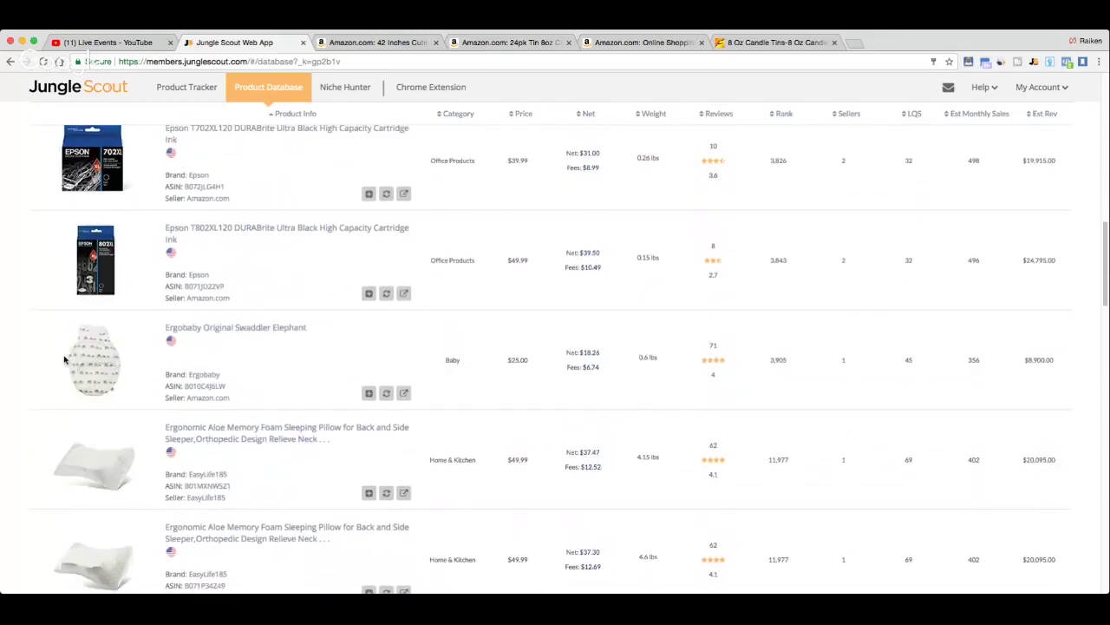
Open the Amazon listing of the Ergobaby Original Swaddler Elephant and review its photos, product details and other sellers.
triple_click(199, 327)
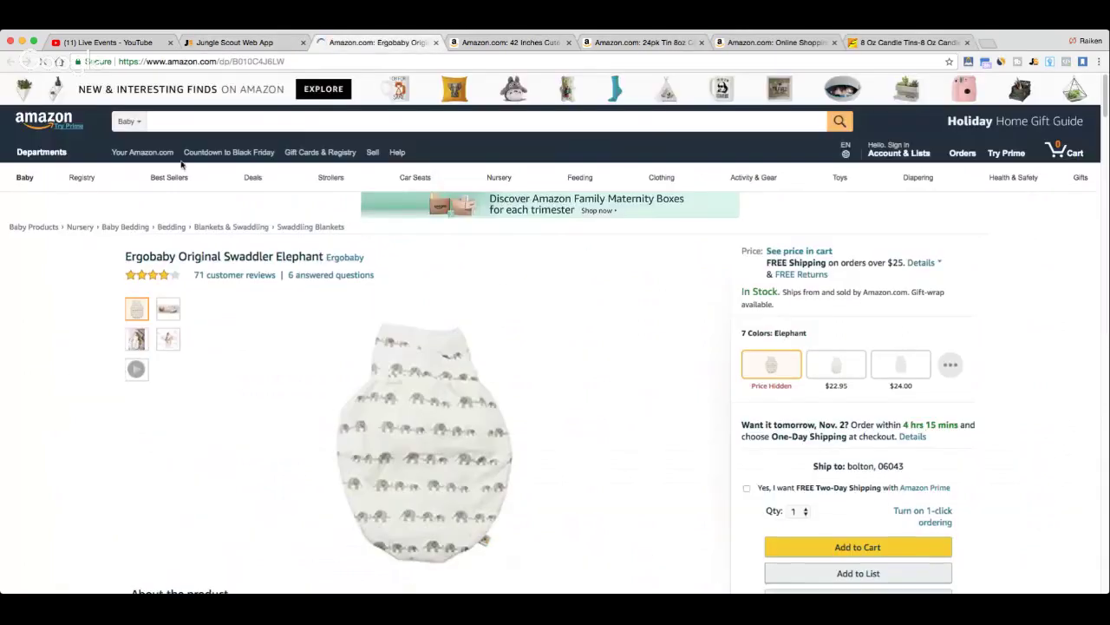
mouse_move(137, 341)
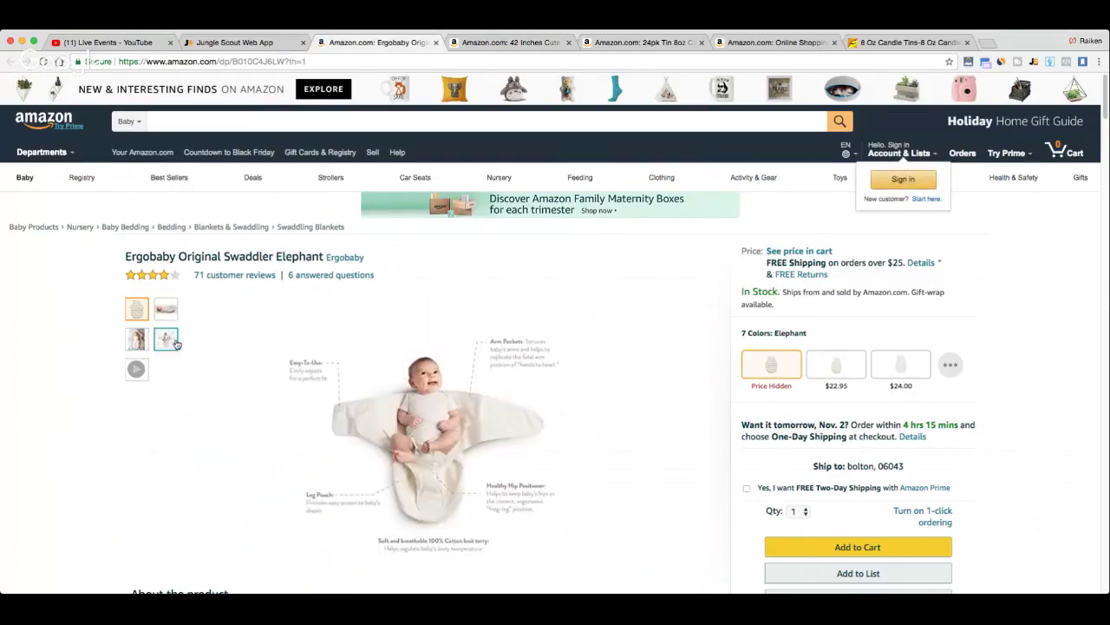
mouse_move(169, 316)
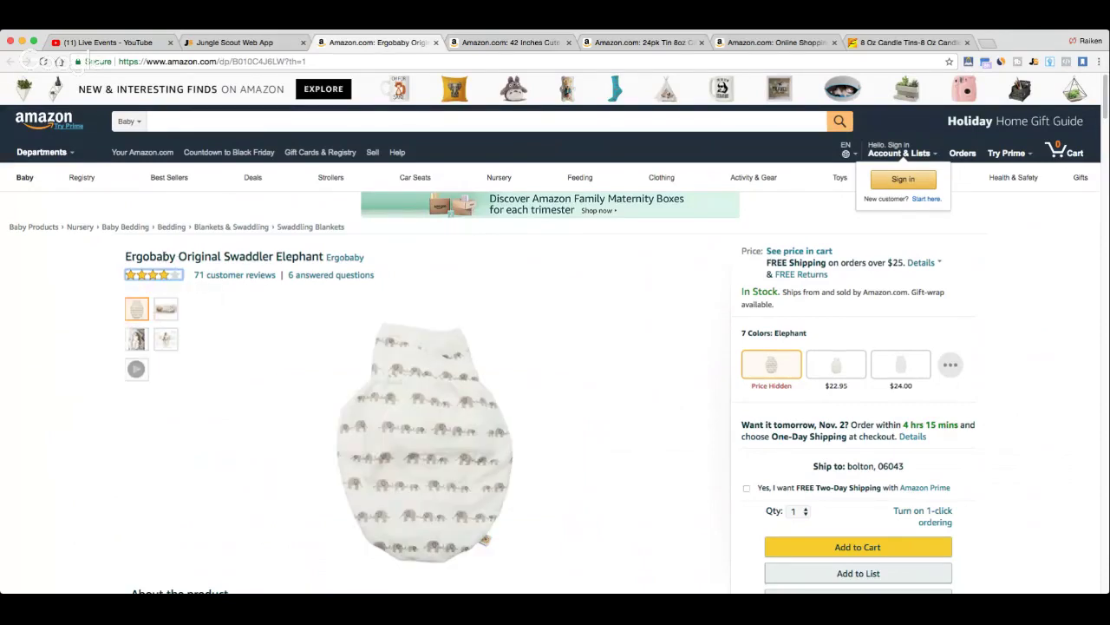
scroll(210, 293, "down", 3)
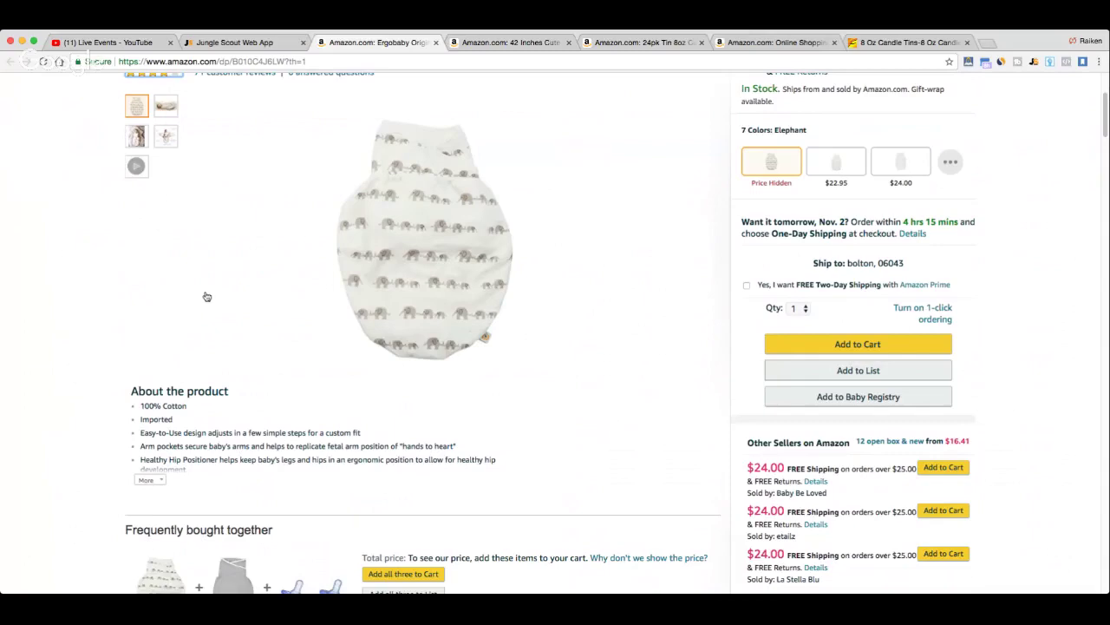
scroll(204, 296, "down", 6)
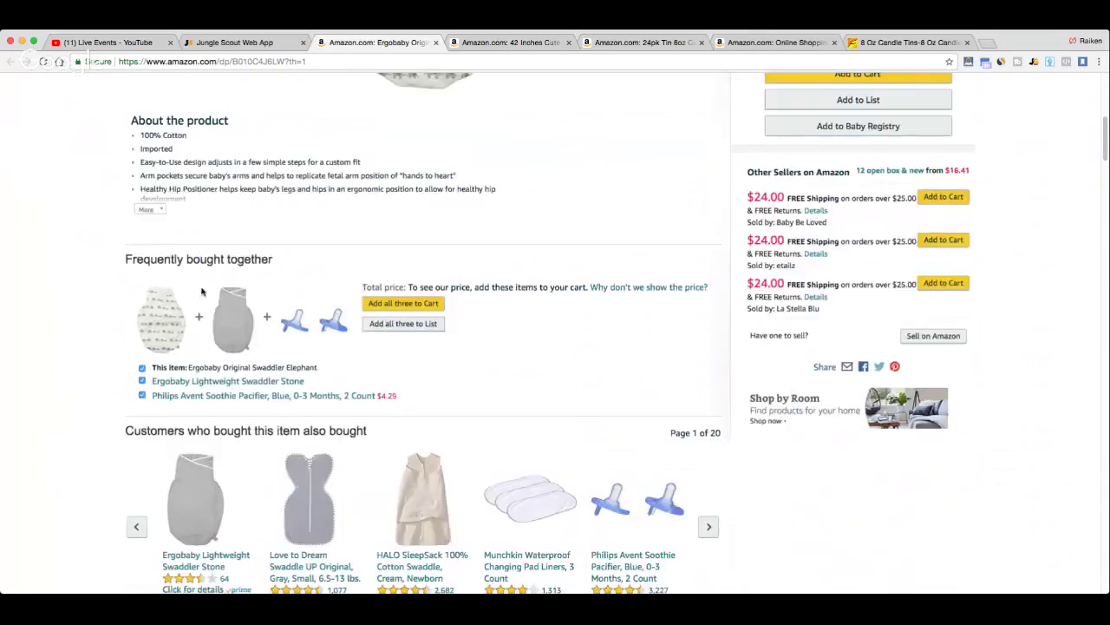
scroll(204, 319, "up", 10)
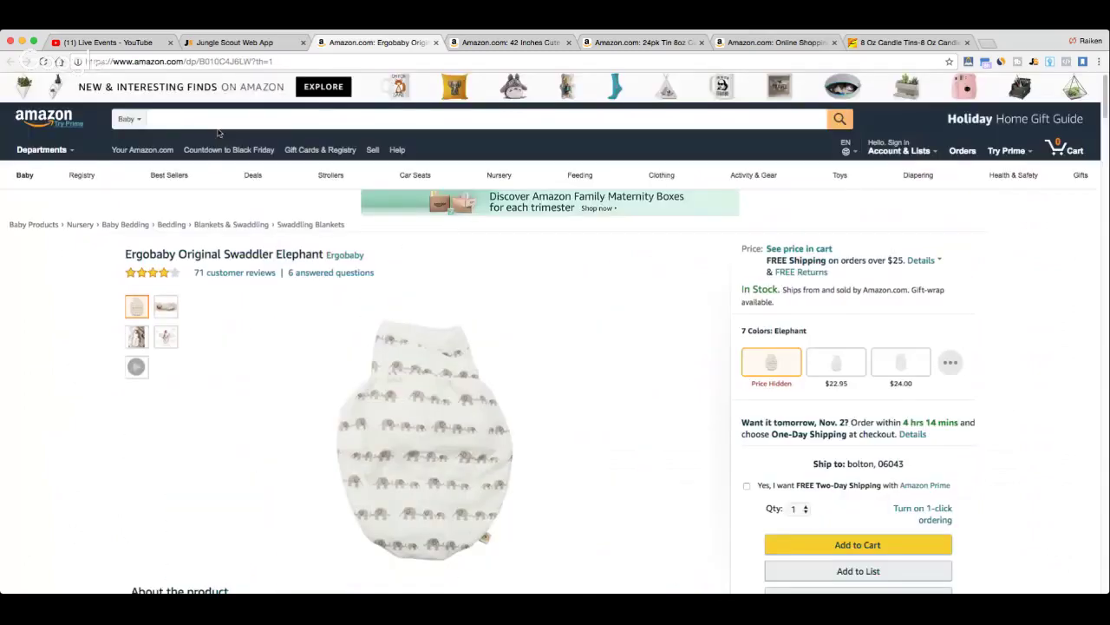
Search Amazon's Baby category for the suggested term "swaddler with velcro" and view the competing listings.
left_click(223, 121)
type("swaddler")
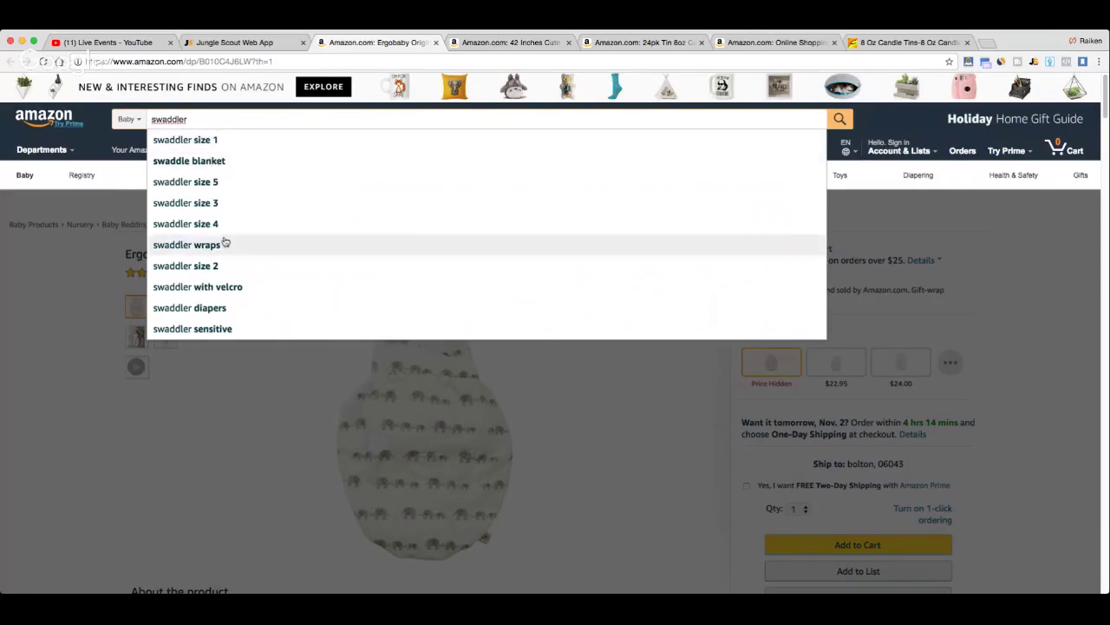
left_click(210, 289)
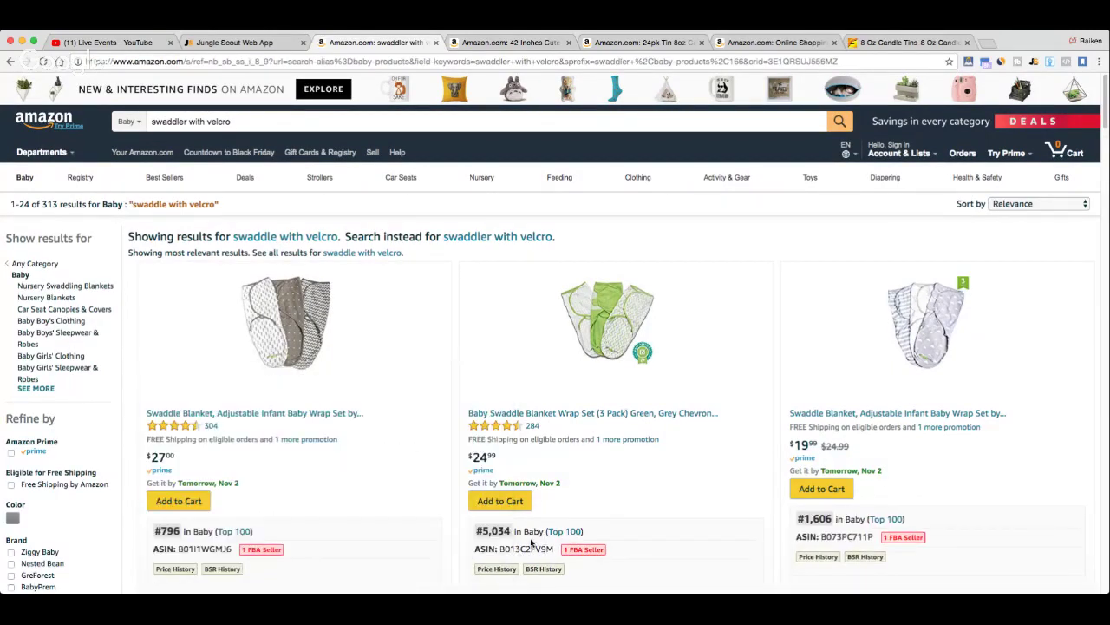
scroll(501, 532, "down", 1)
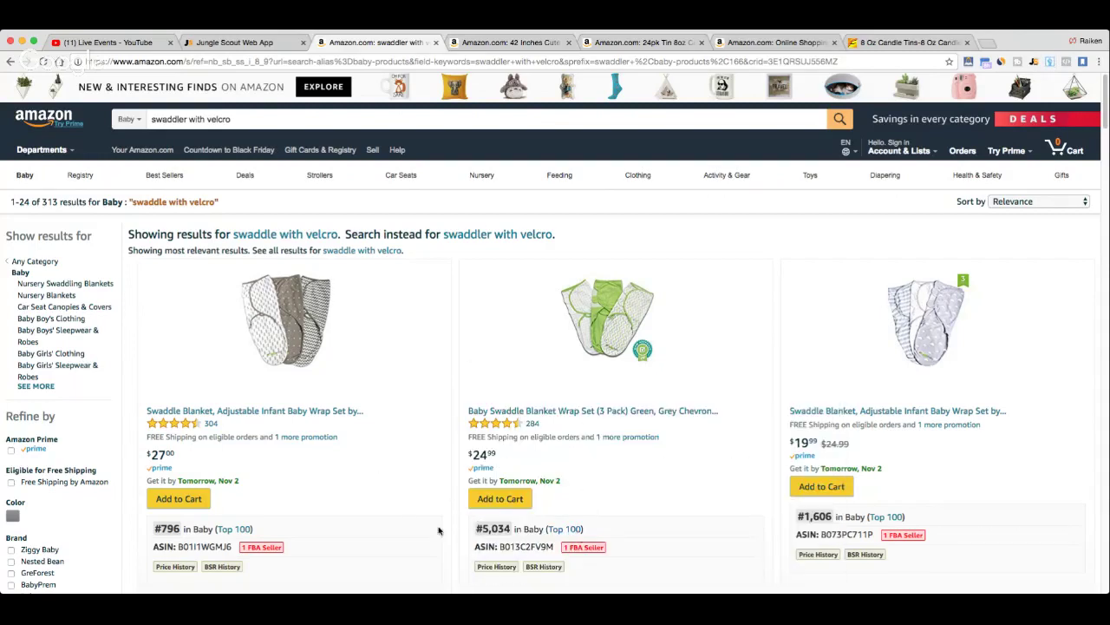
Compare the prices, review ratings and sales ranks of the swaddle blanket listings down the Amazon search results.
mouse_move(397, 370)
mouse_move(743, 301)
scroll(198, 509, "down", 1)
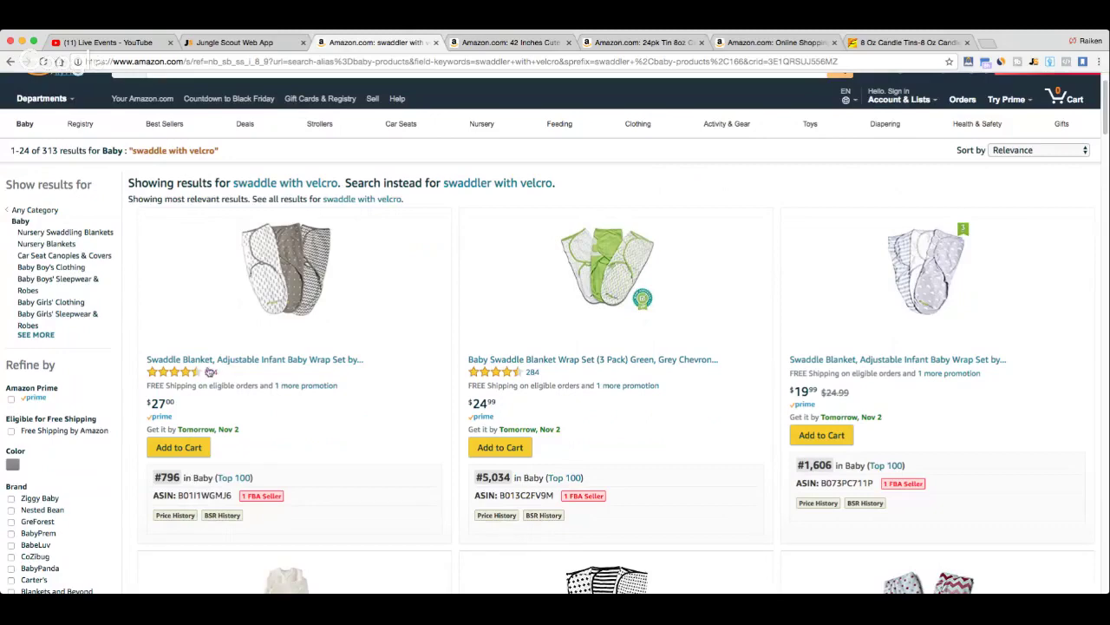
mouse_move(174, 257)
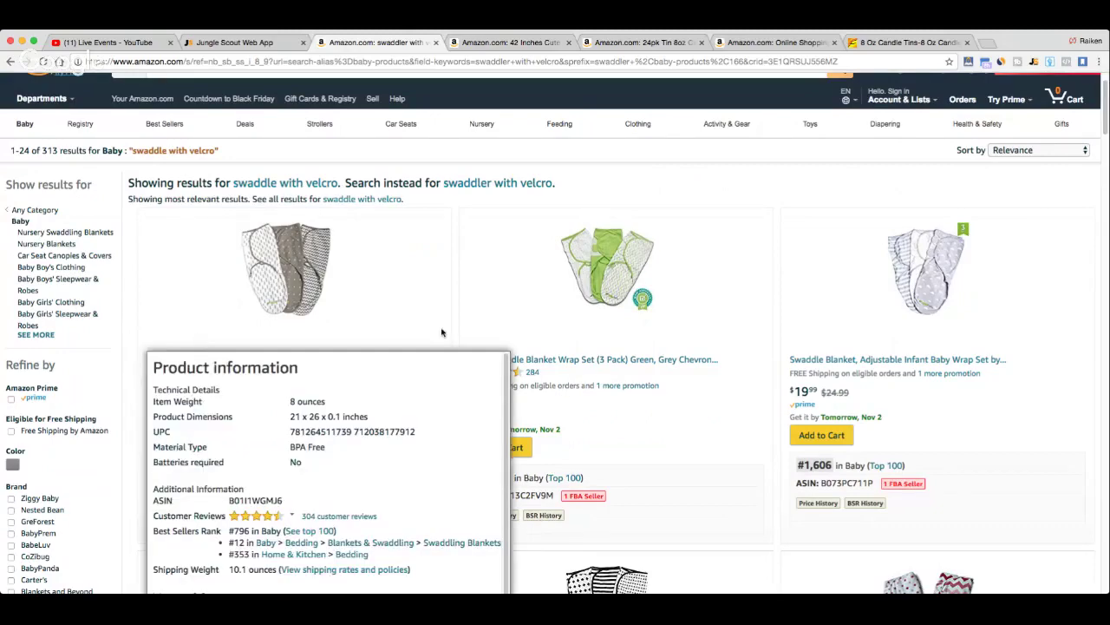
scroll(377, 302, "down", 4)
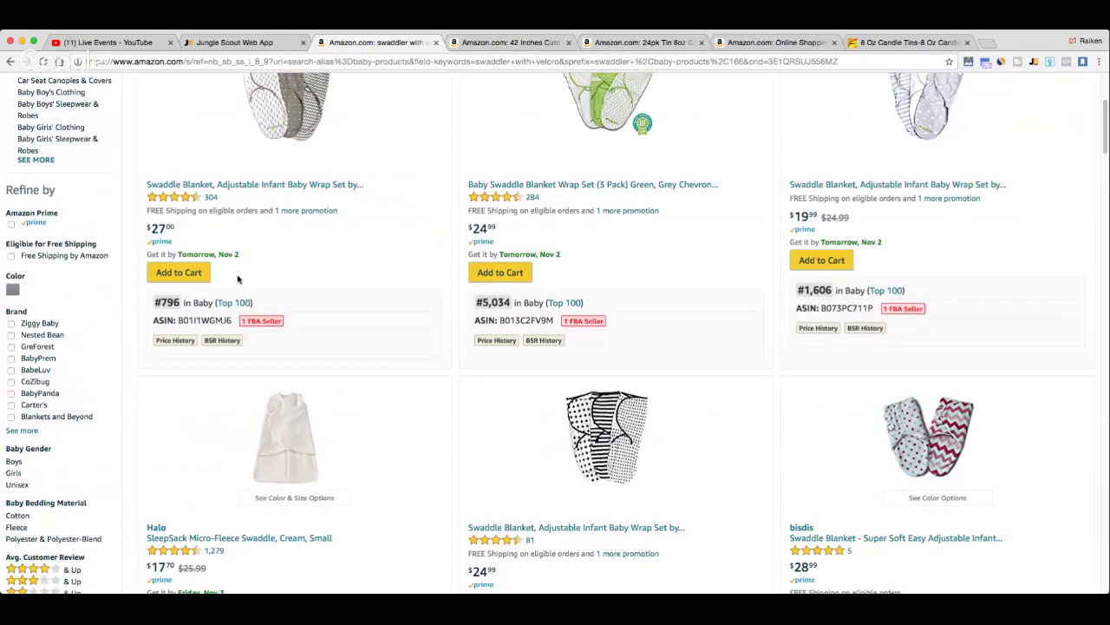
scroll(238, 279, "up", 1)
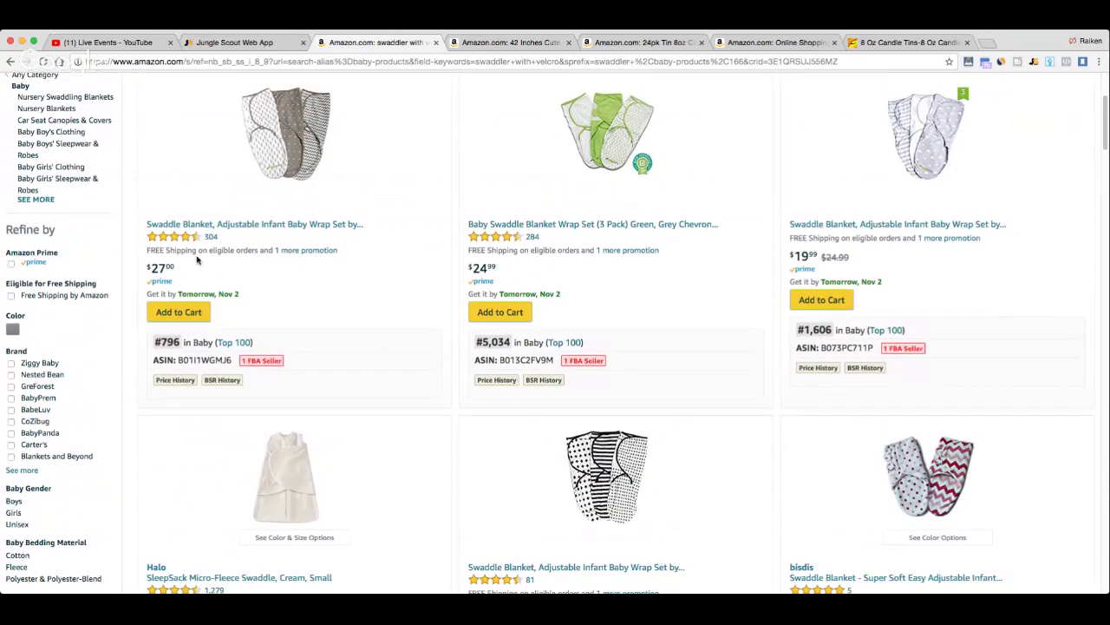
left_click(178, 236)
scroll(823, 349, "down", 3)
scroll(833, 365, "down", 1)
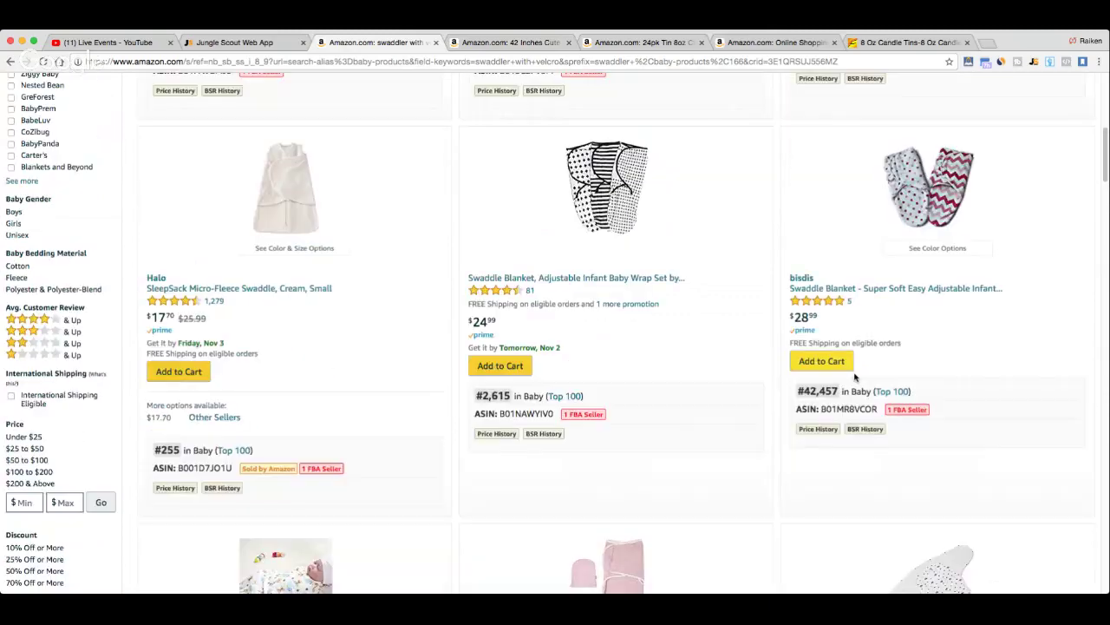
scroll(800, 481, "down", 2)
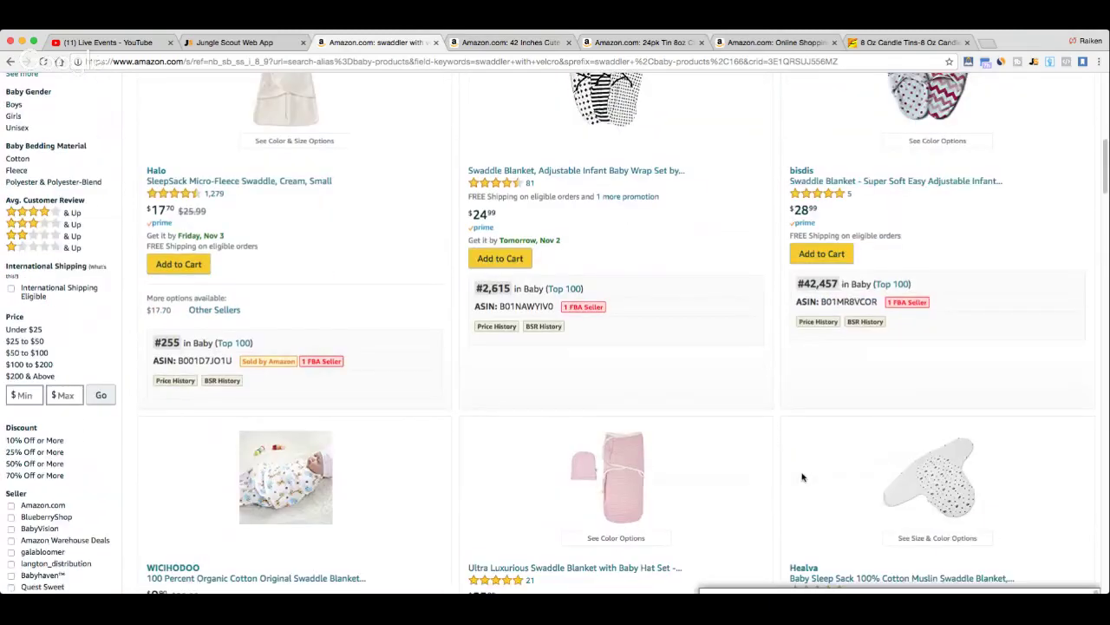
scroll(781, 459, "down", 4)
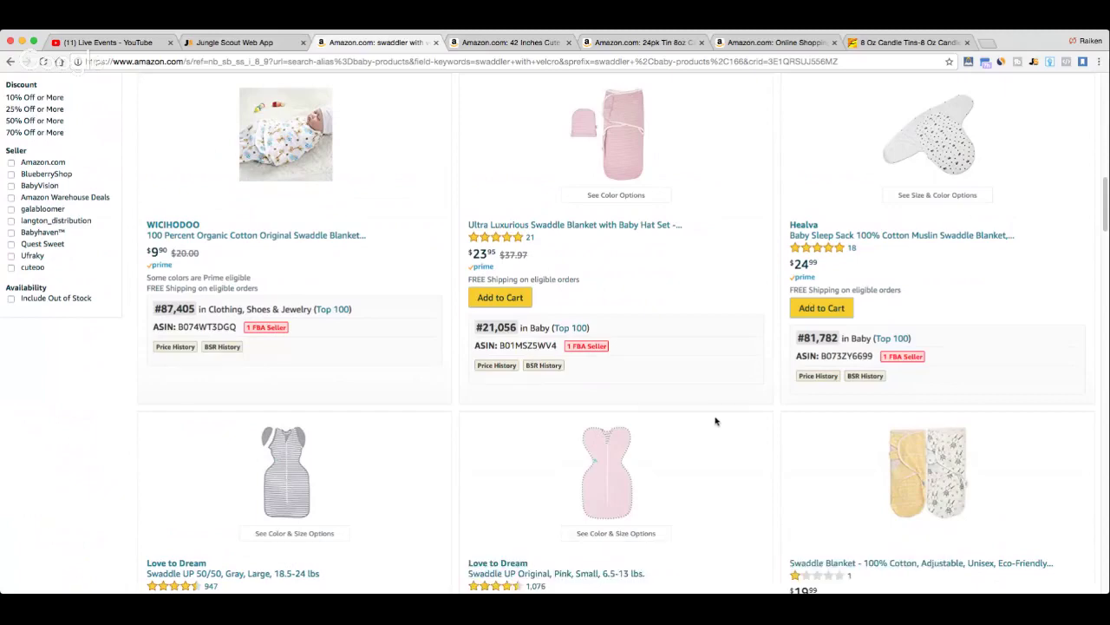
scroll(707, 430, "up", 6)
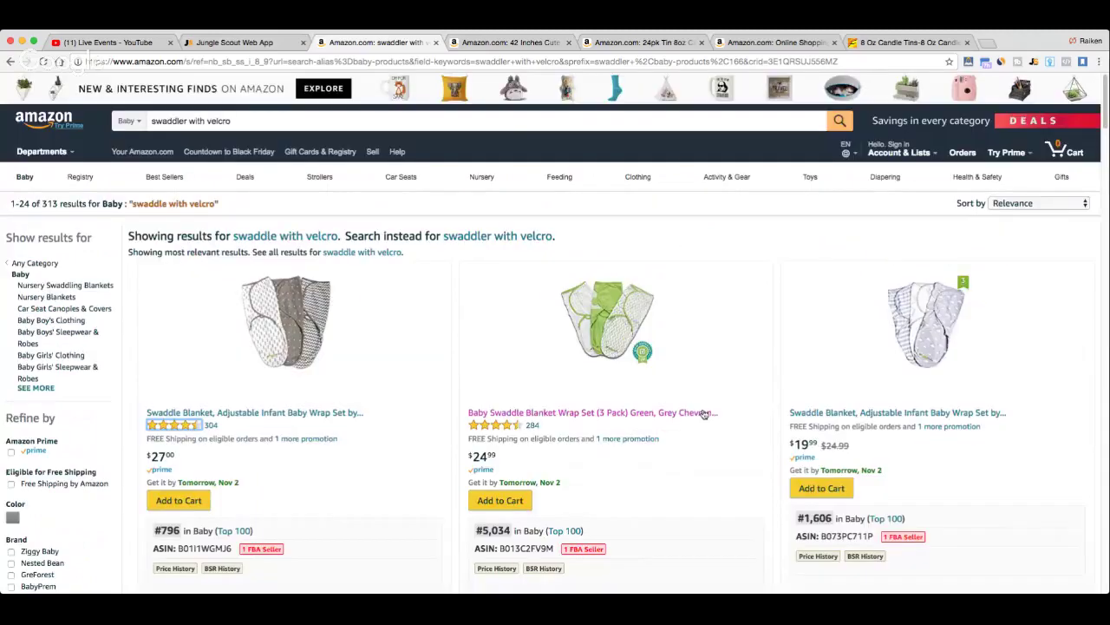
Run the Jungle Scout extension on the swaddle results and review the averages, opportunity score and each product's sales and reviews.
left_click(1034, 64)
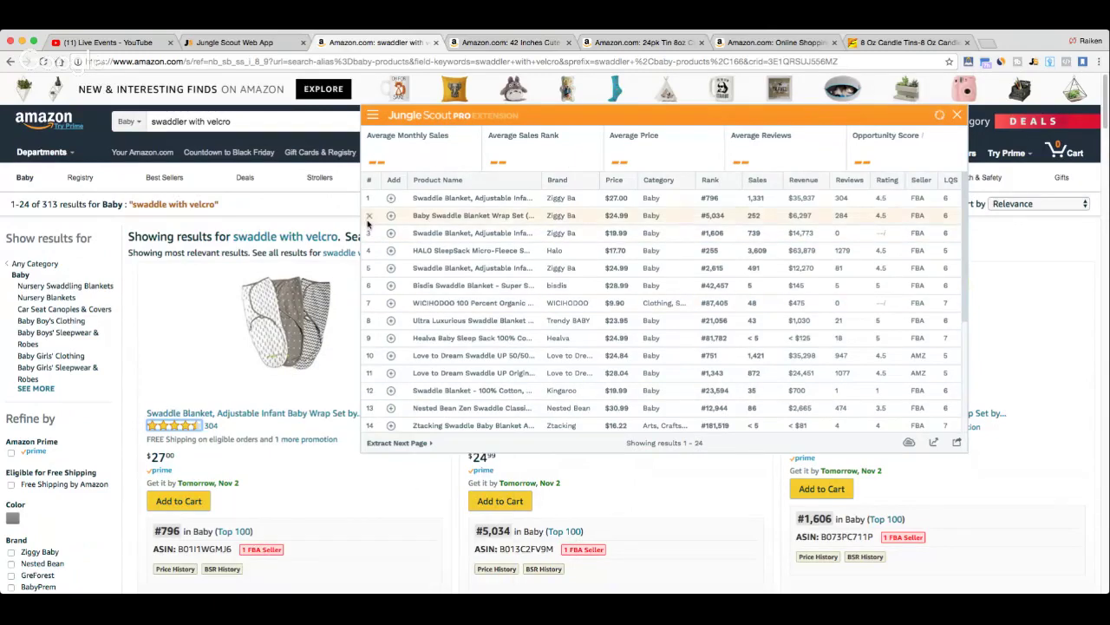
mouse_move(234, 349)
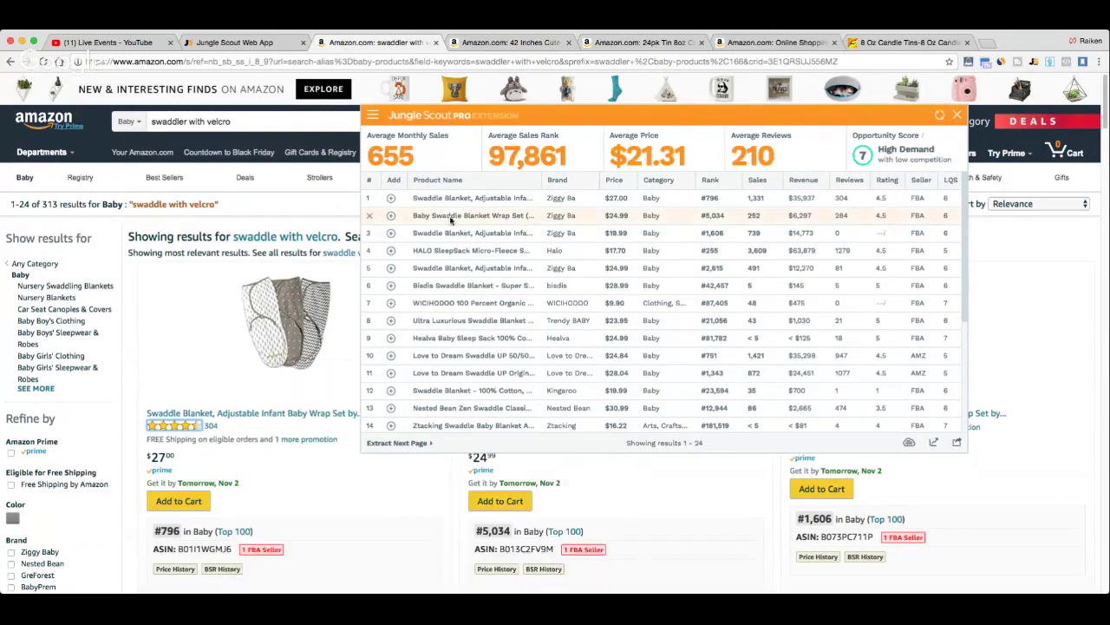
mouse_move(462, 200)
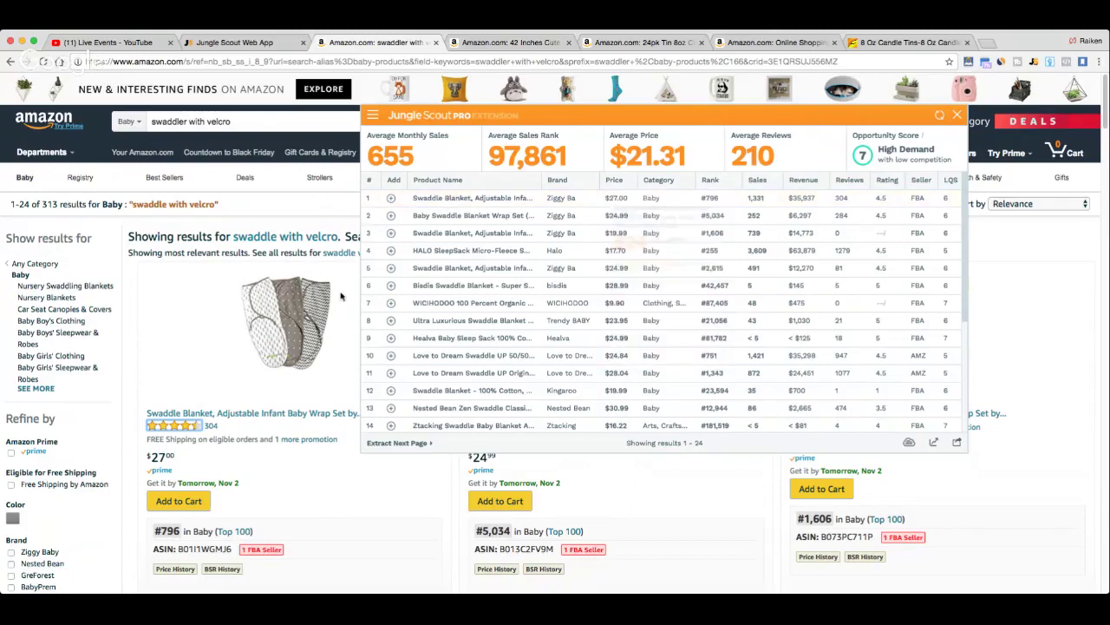
scroll(209, 396, "down", 7)
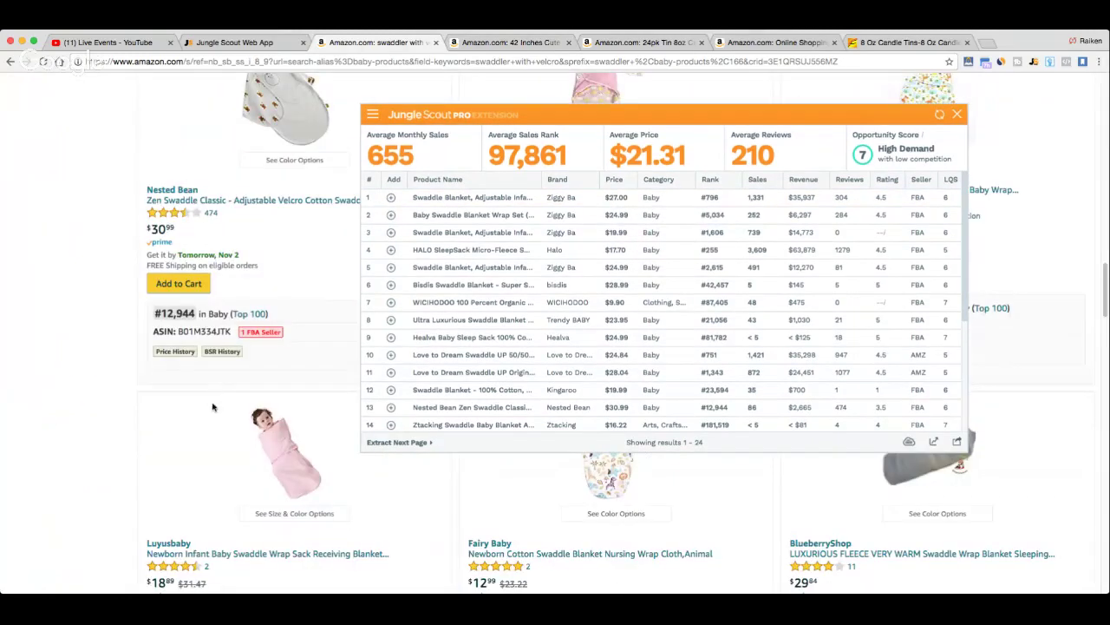
scroll(209, 397, "up", 10)
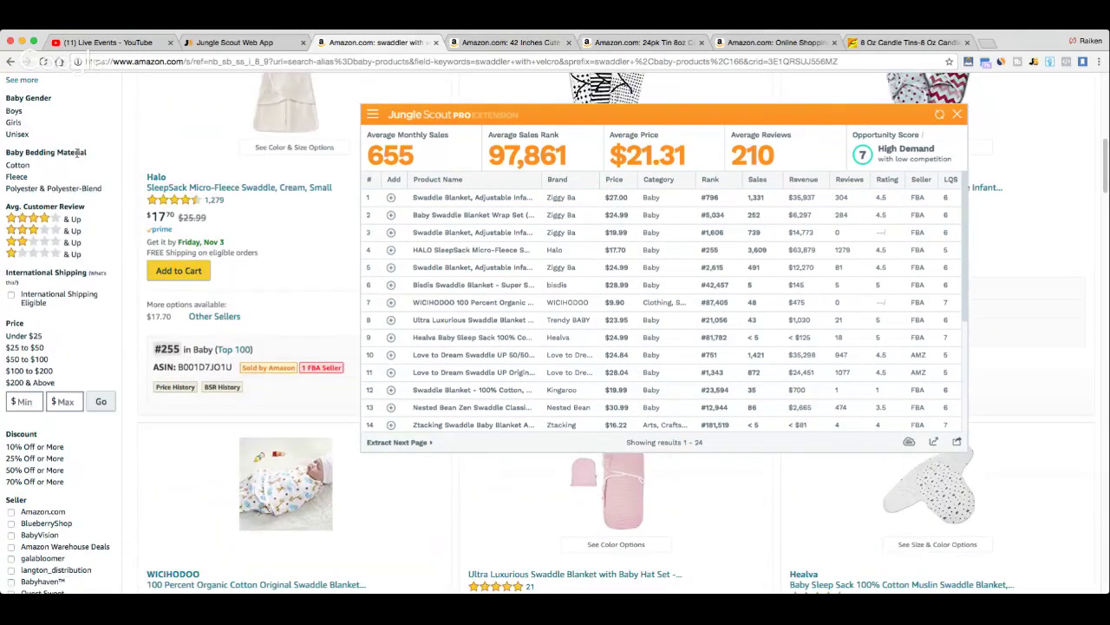
scroll(207, 311, "up", 5)
scroll(206, 311, "up", 5)
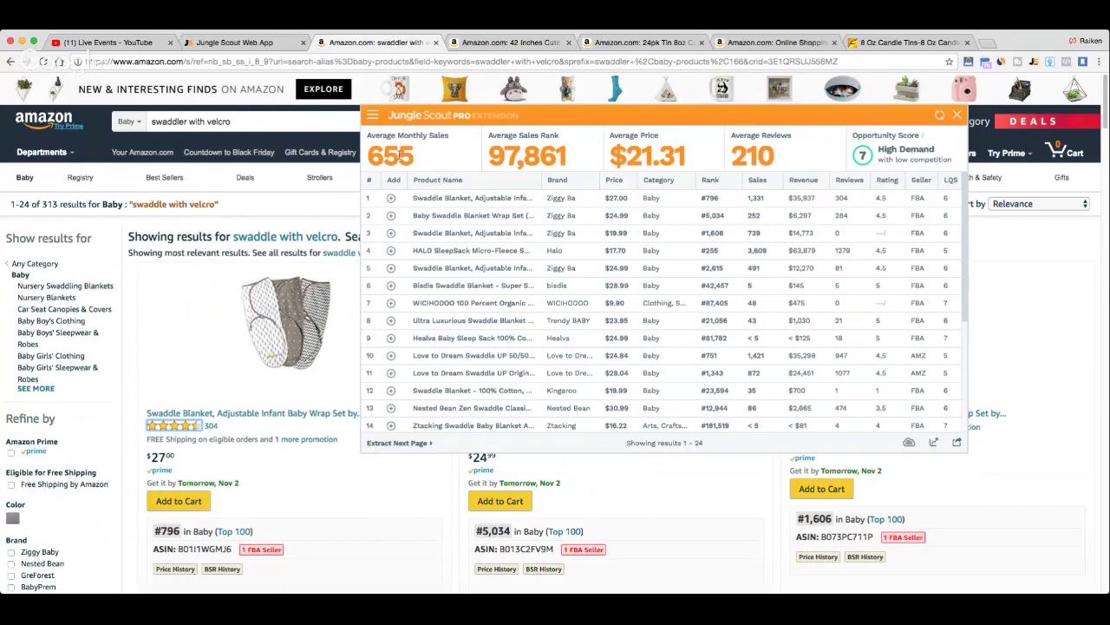
scroll(535, 276, "down", 5)
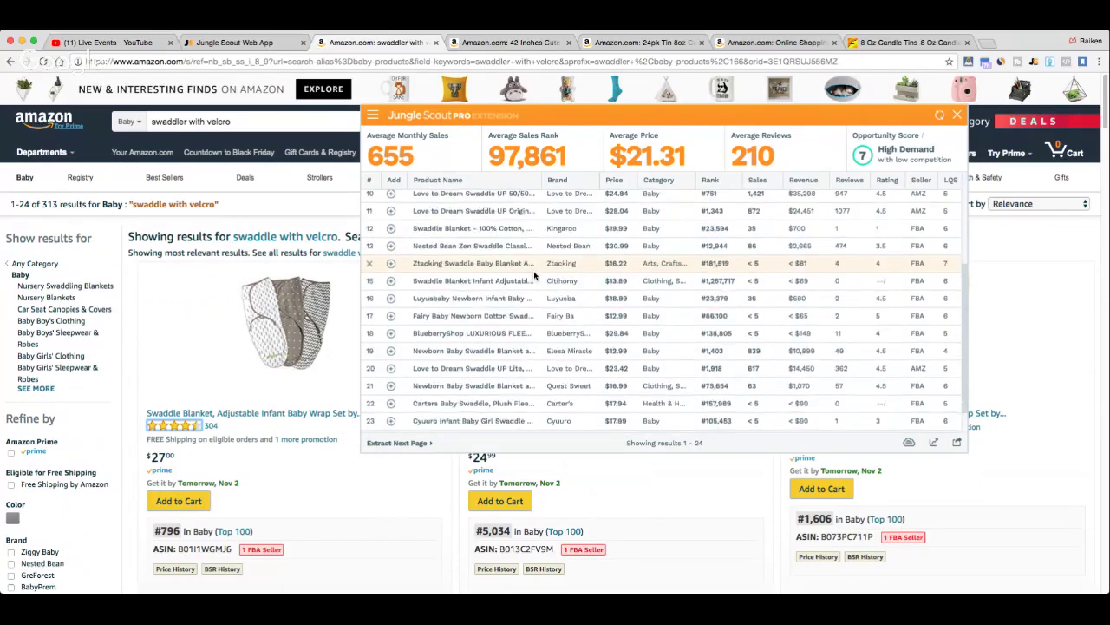
scroll(535, 276, "down", 2)
scroll(534, 286, "up", 7)
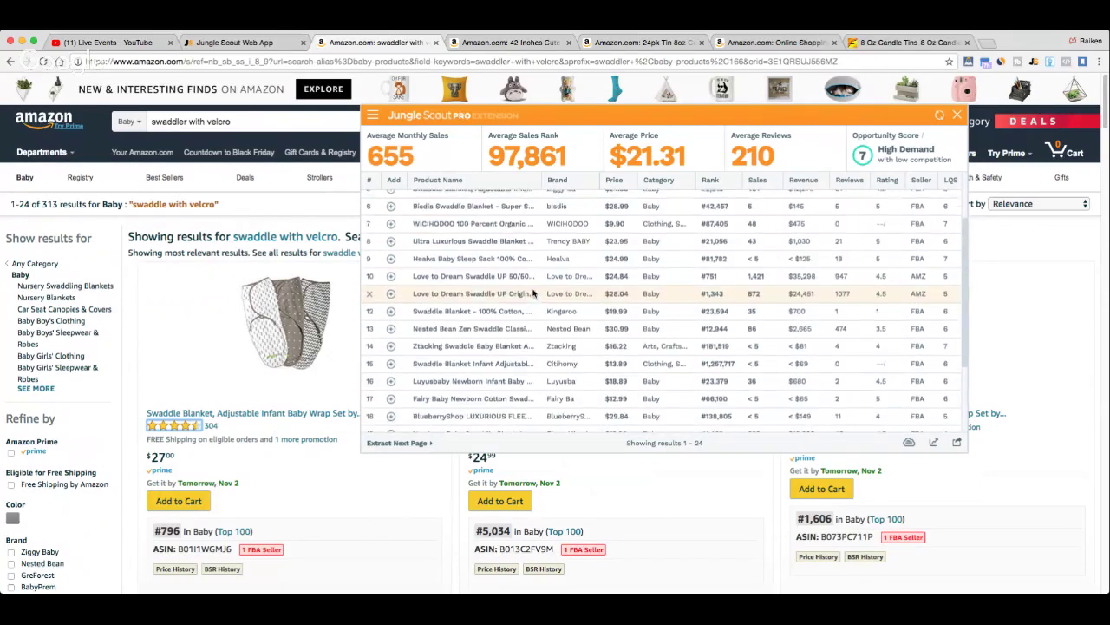
scroll(532, 293, "up", 4)
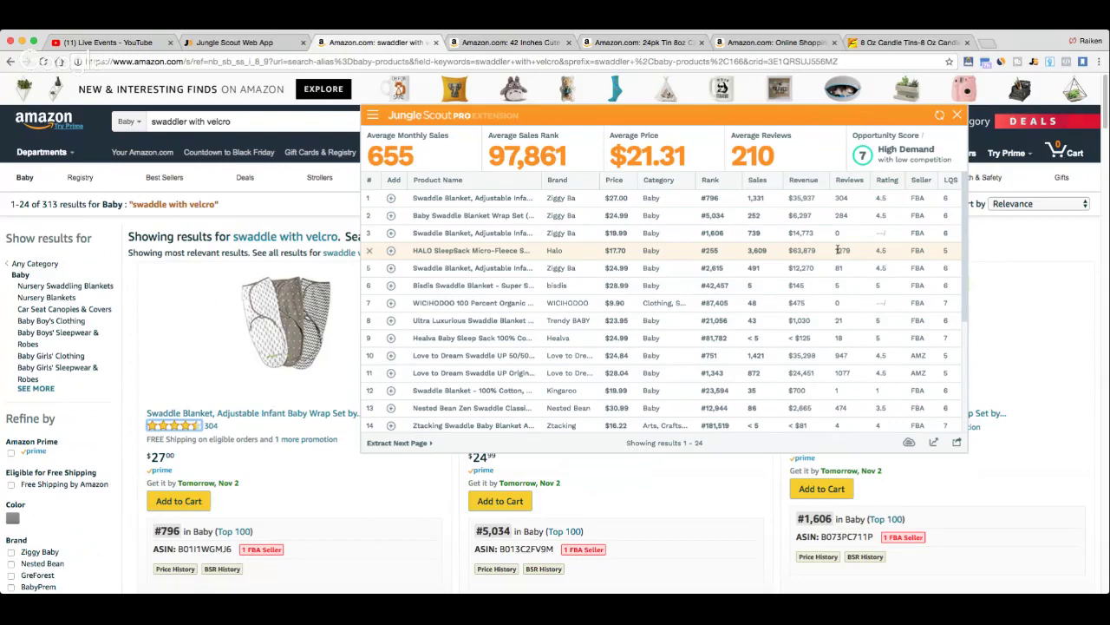
Add the Love to Dream Swaddle UP Original to the product tracker, then close the extension and the swaddle search page.
left_click(391, 373)
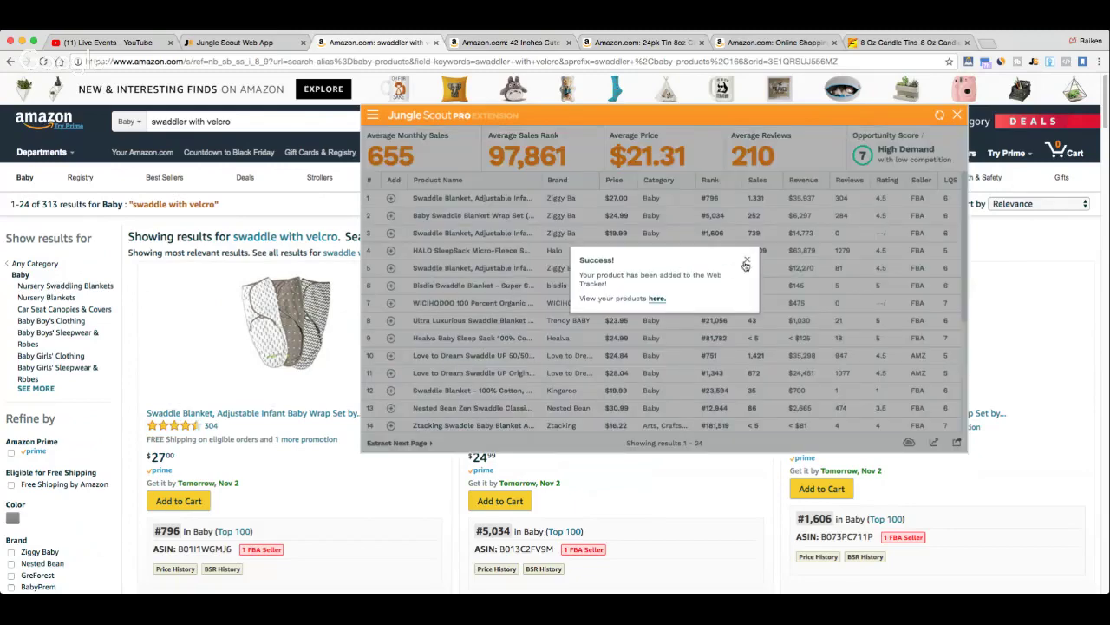
left_click(745, 260)
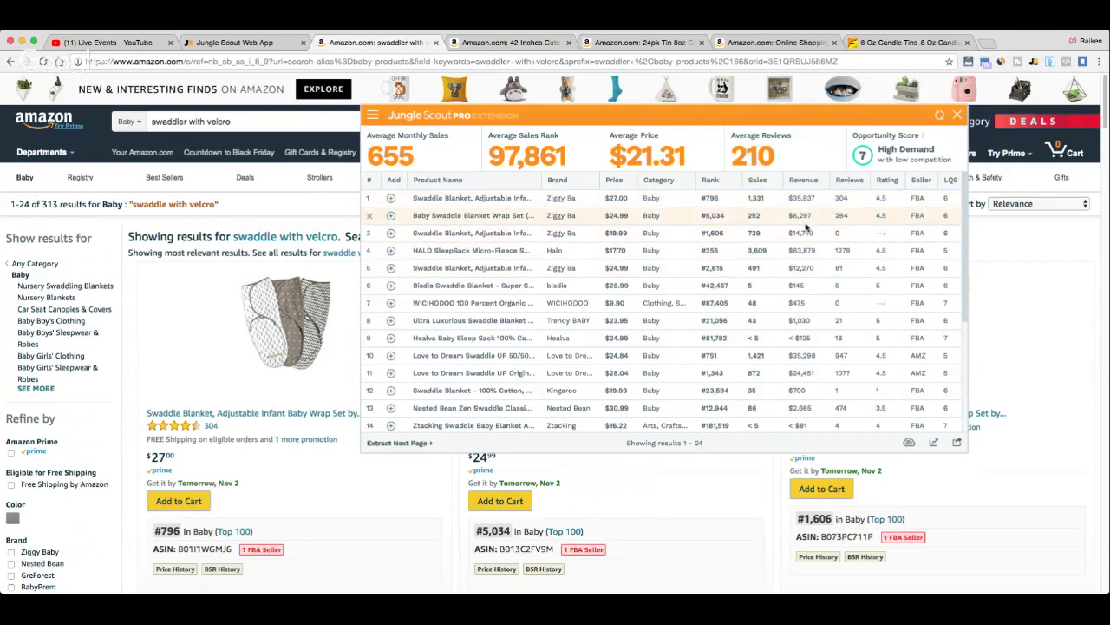
scroll(802, 260, "down", 2)
scroll(805, 260, "down", 5)
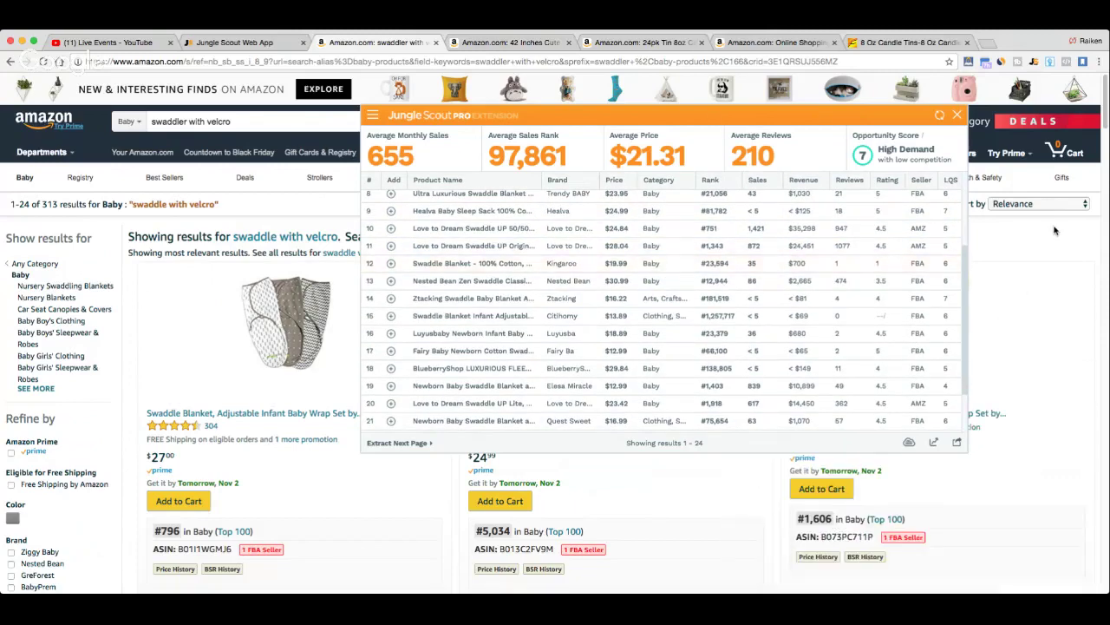
left_click(956, 114)
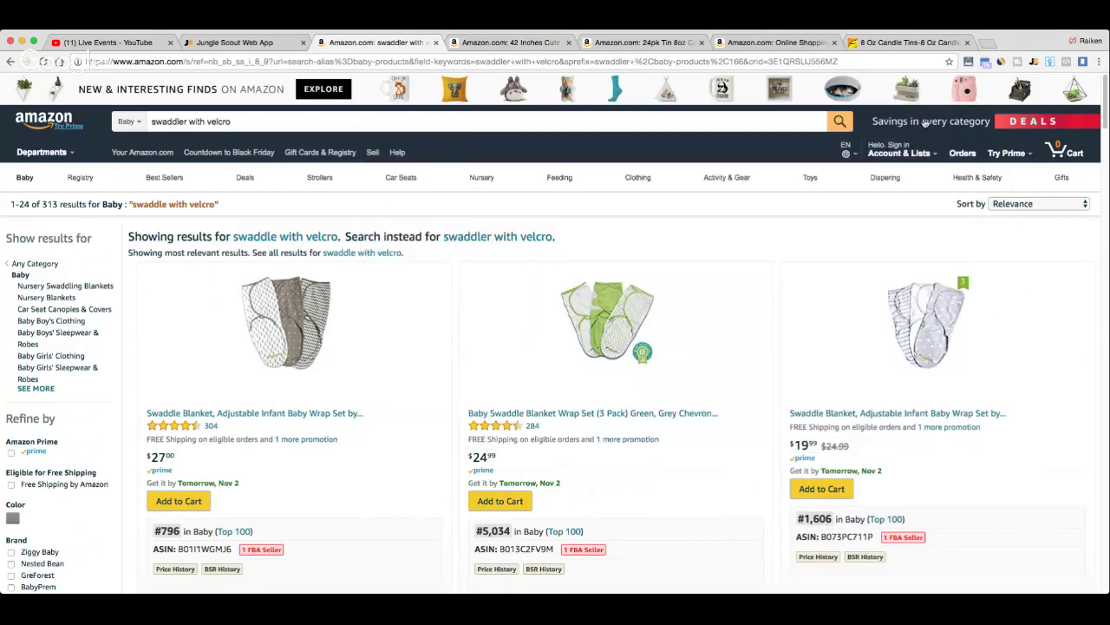
left_click(447, 43)
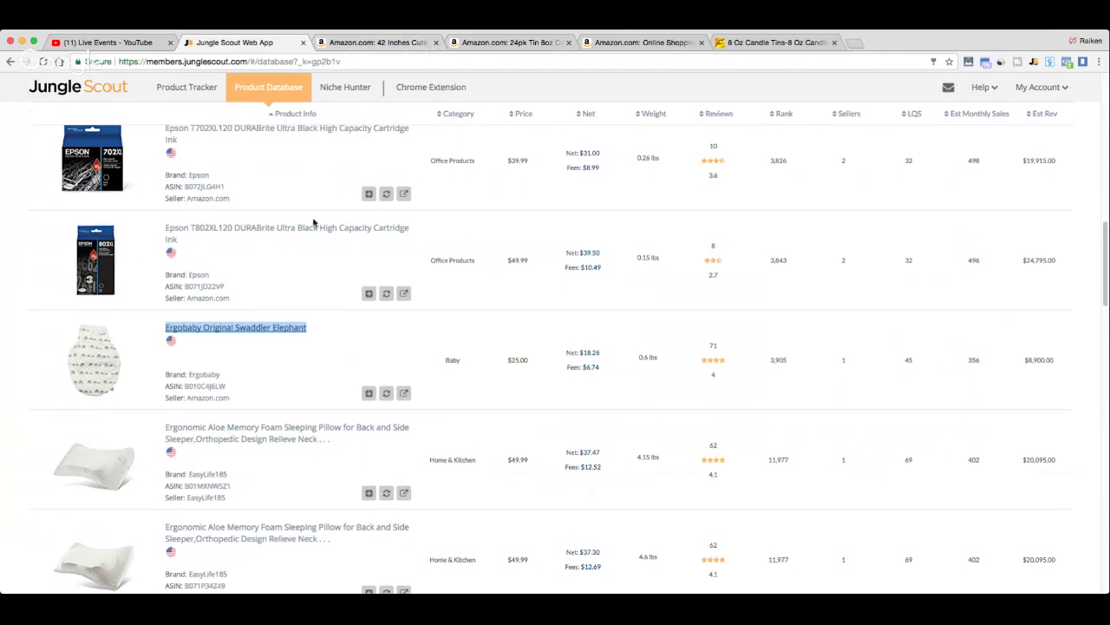
Examine the flatware, board game and Expo products on page 10, and revisit the 24pk Tin 8oz Candle Tin Amazon listing.
scroll(246, 230, "down", 5)
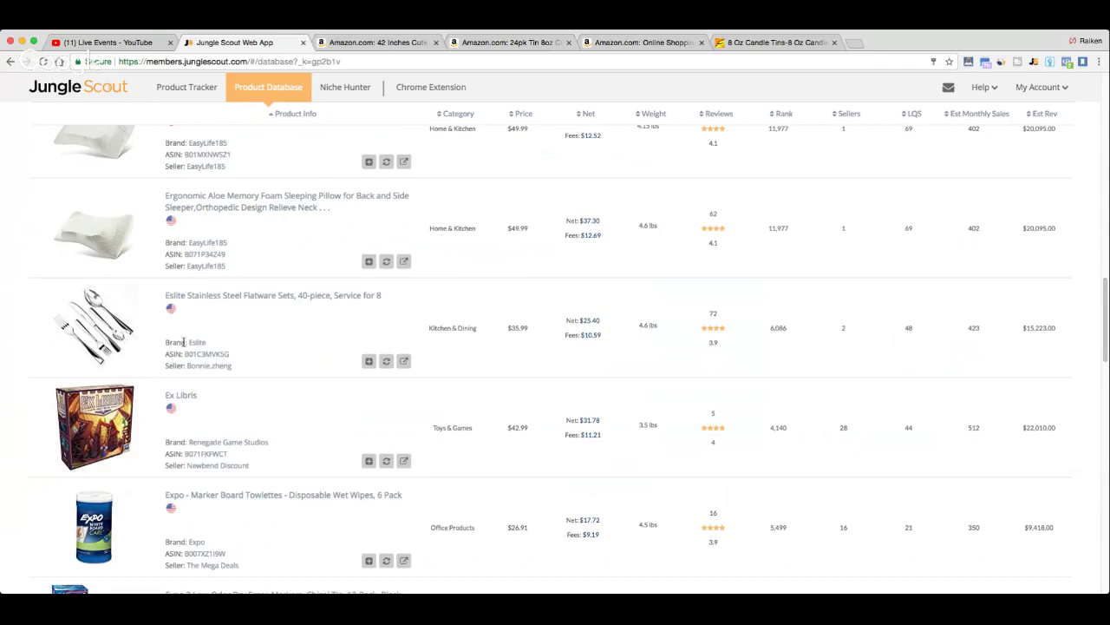
scroll(181, 338, "down", 1)
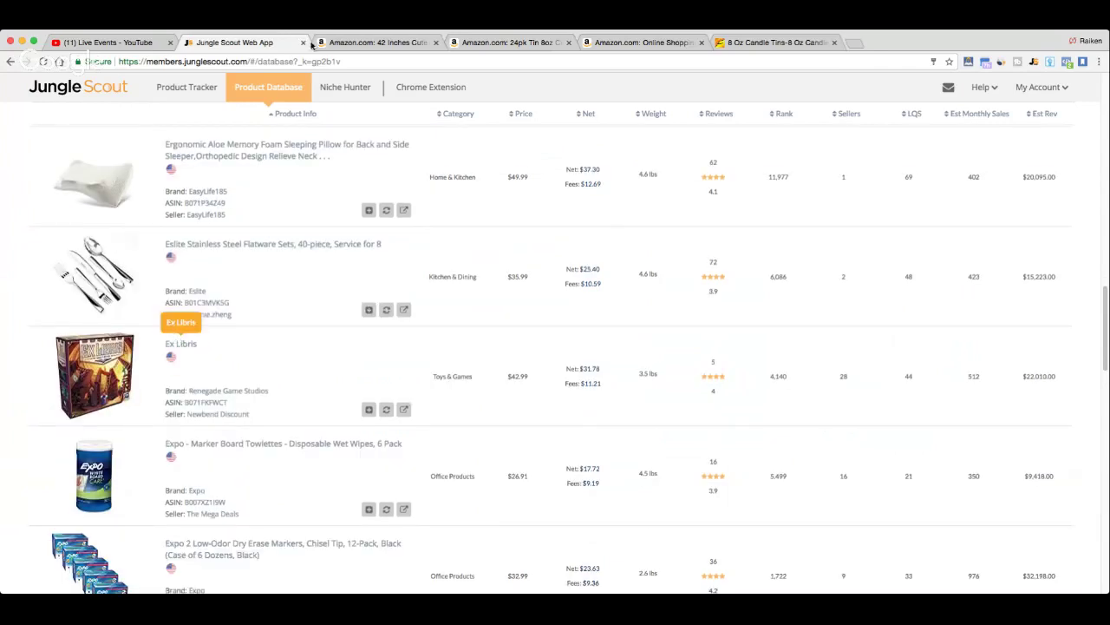
left_click(650, 44)
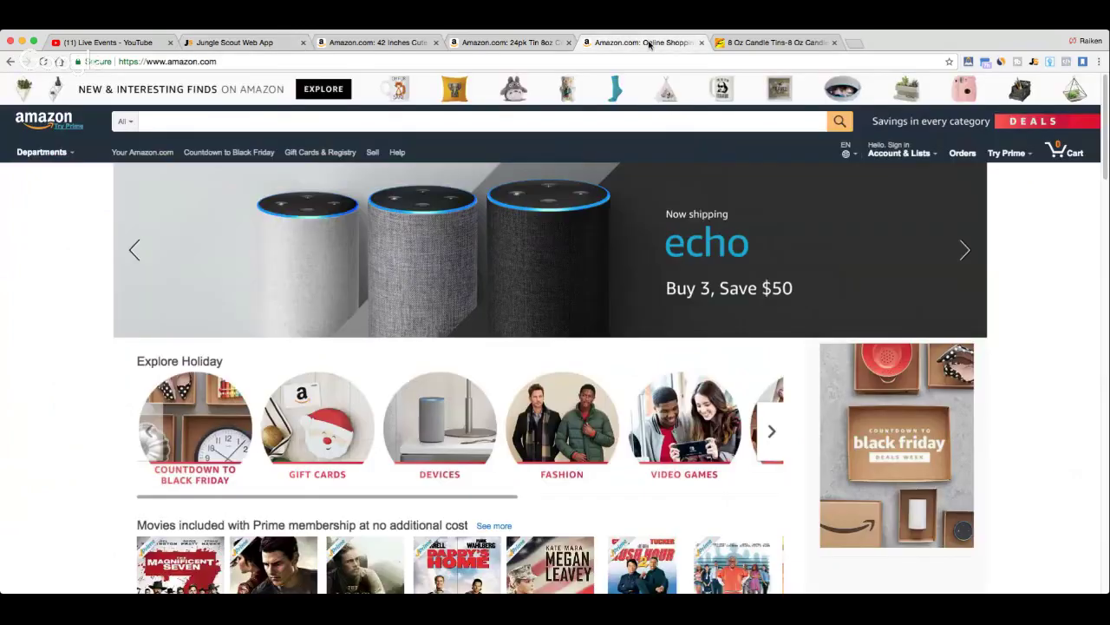
left_click(525, 43)
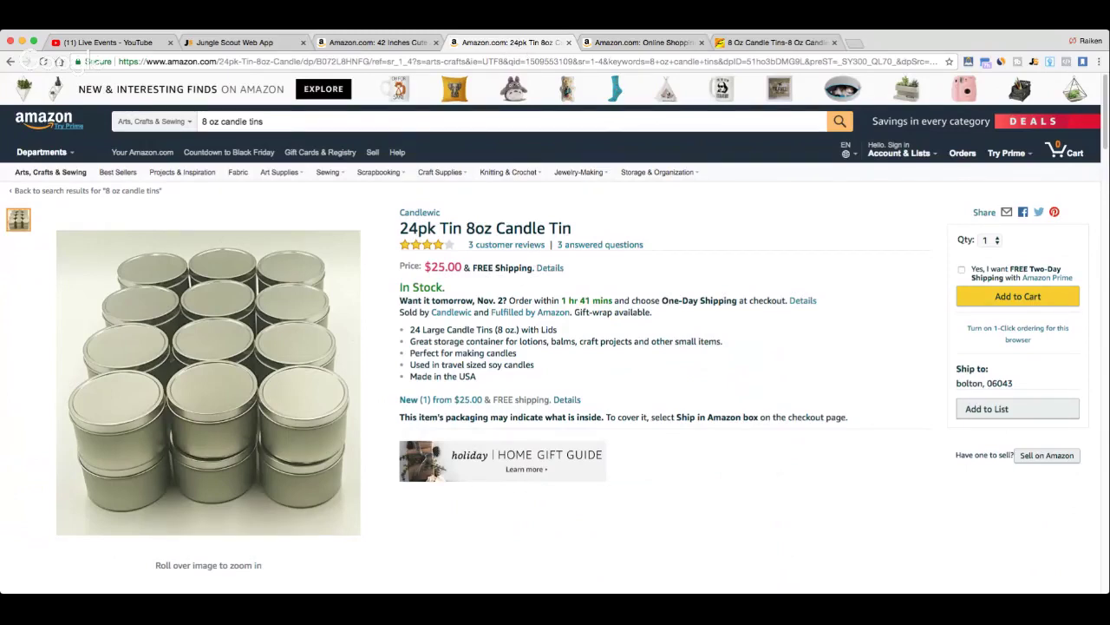
Return to the Jungle Scout database, scan the remaining page 10 products down to the Fanju weather station, and load page 11.
left_click(244, 42)
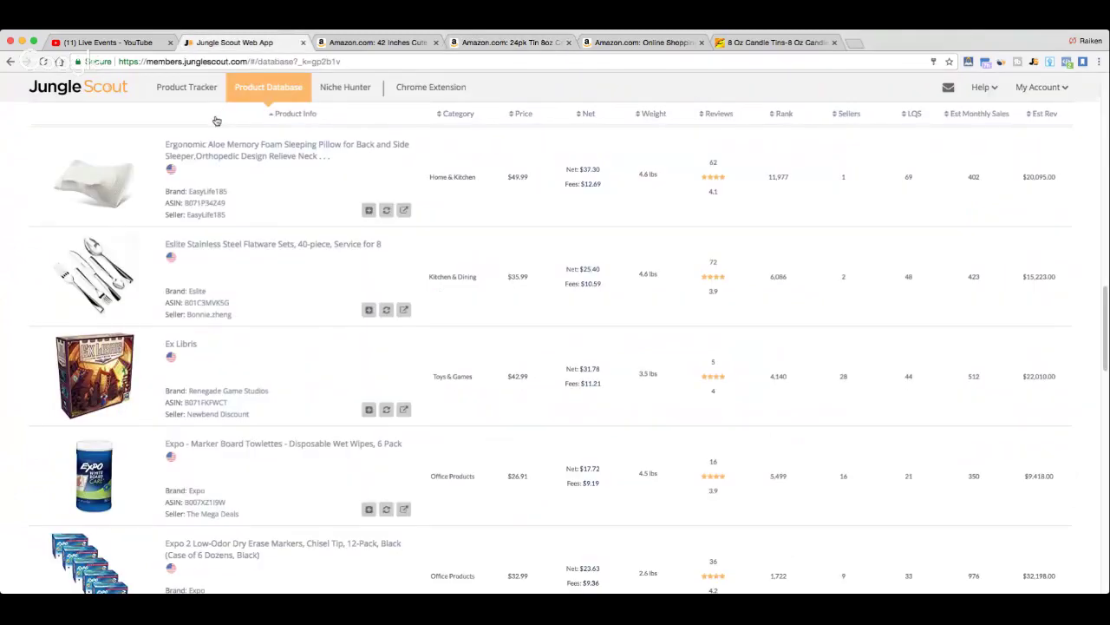
scroll(266, 343, "down", 3)
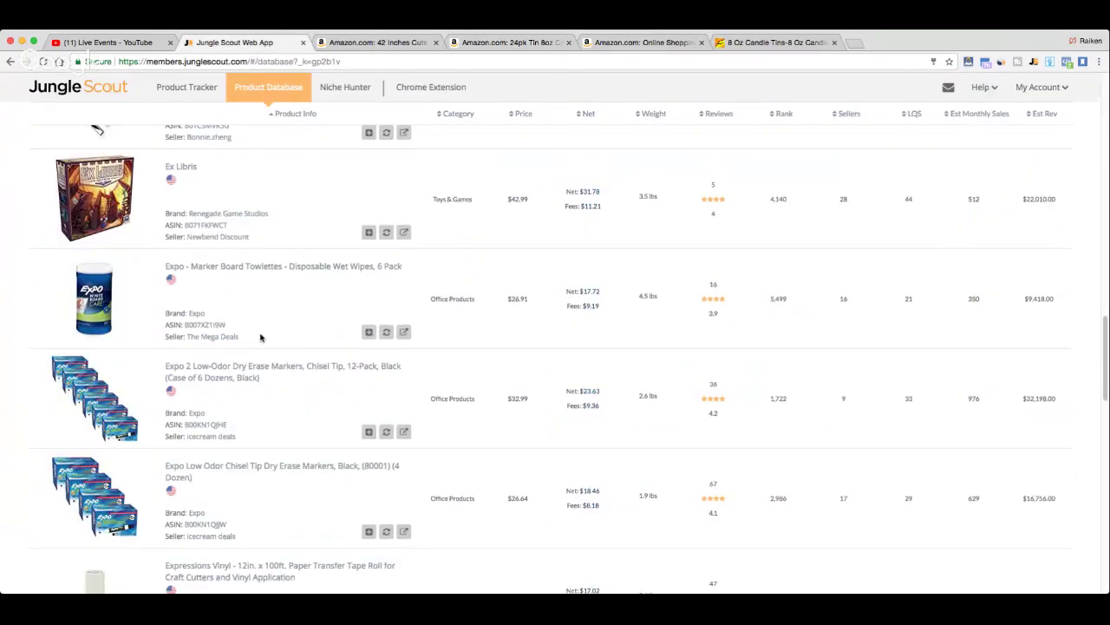
scroll(251, 347, "down", 1)
scroll(242, 348, "down", 1)
scroll(241, 348, "down", 4)
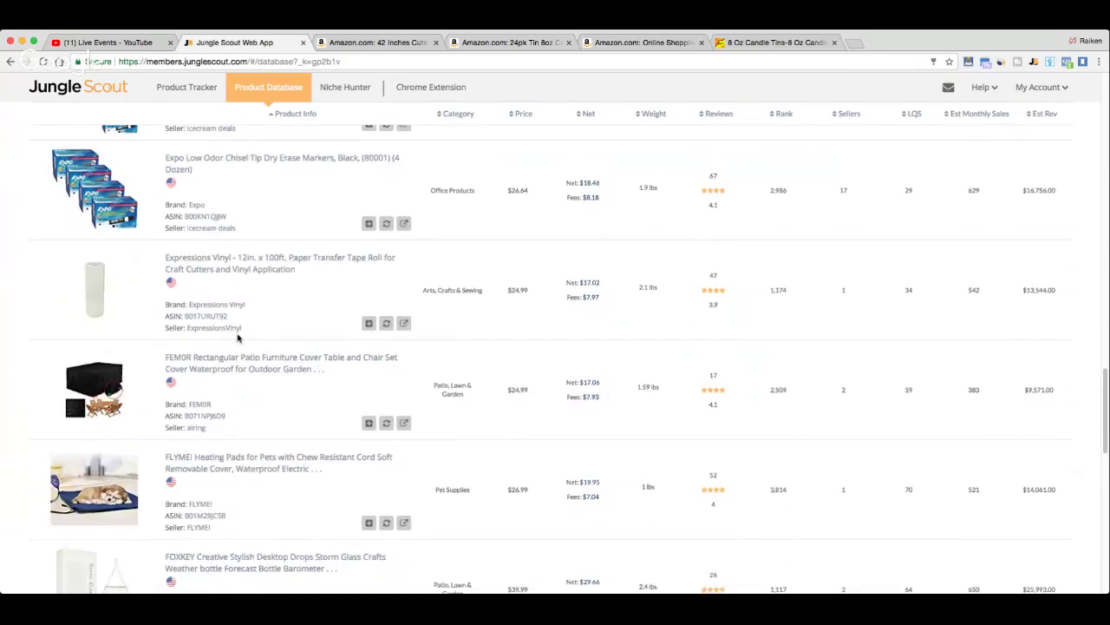
scroll(229, 350, "down", 1)
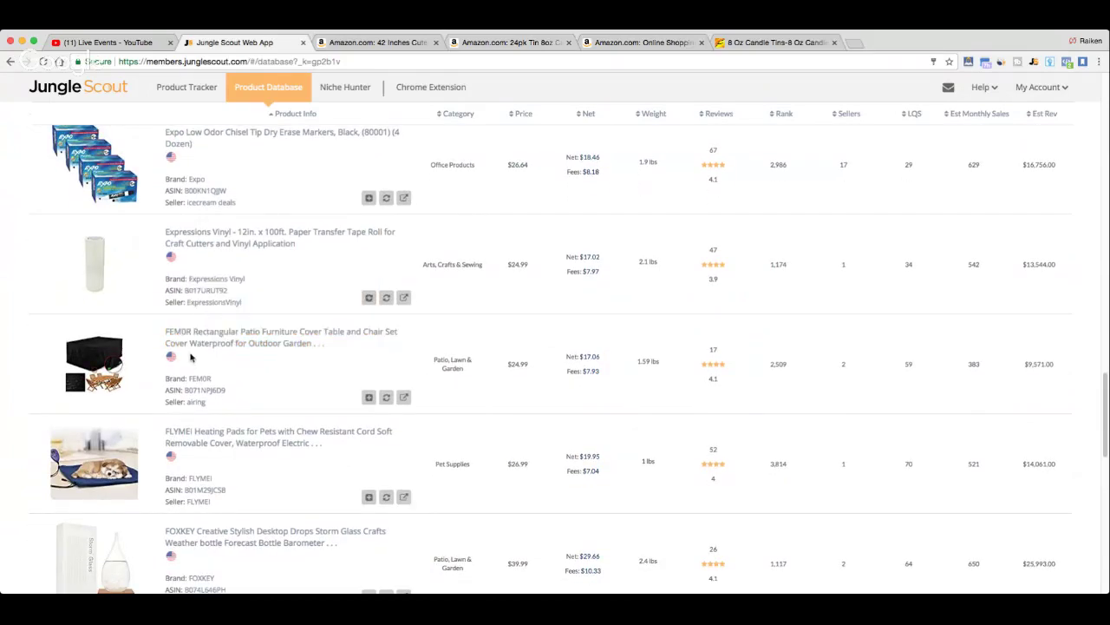
scroll(186, 355, "down", 4)
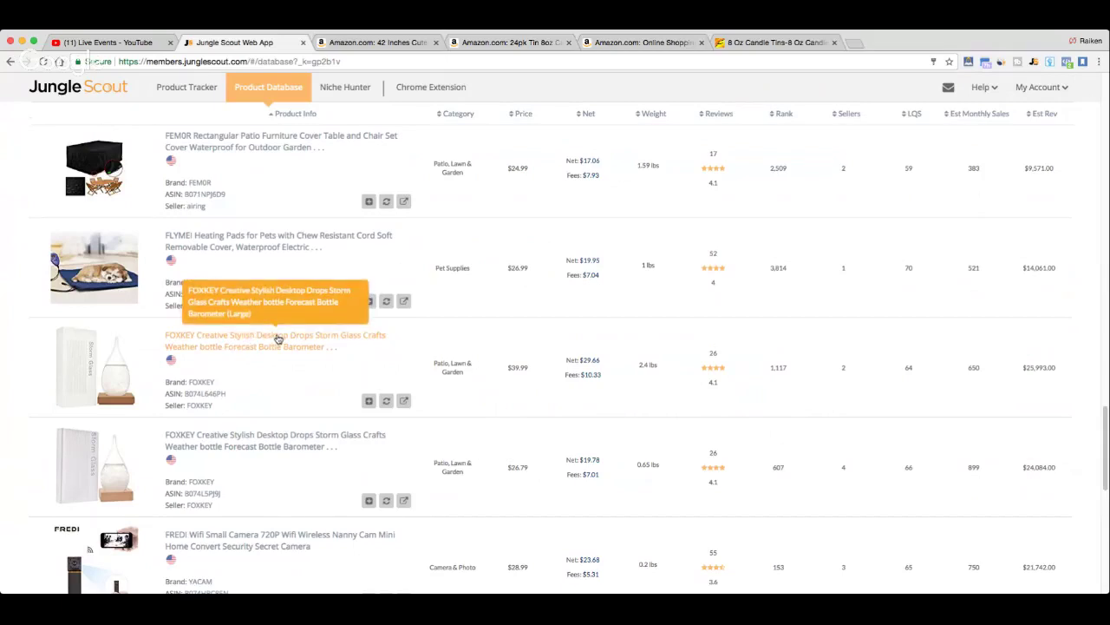
scroll(258, 358, "down", 2)
scroll(258, 358, "down", 5)
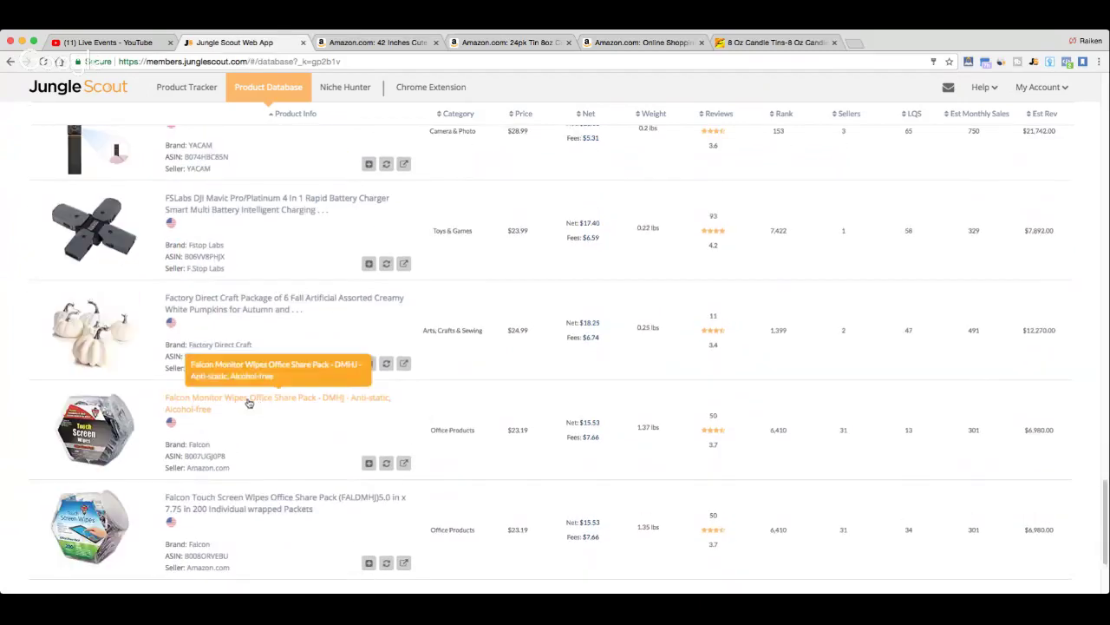
scroll(26, 364, "down", 2)
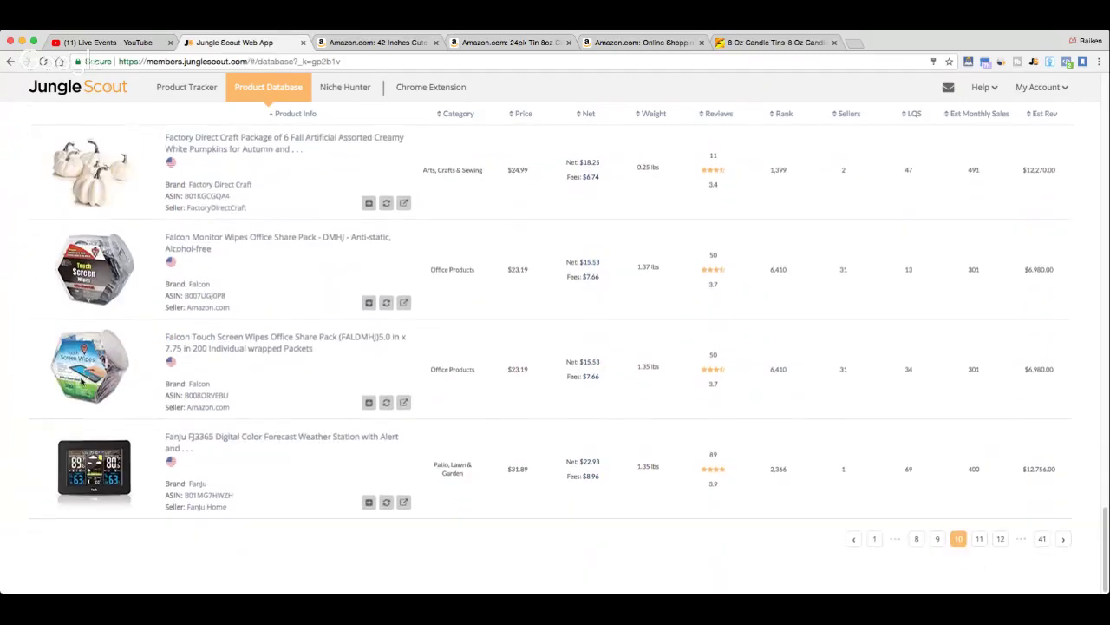
left_click(979, 552)
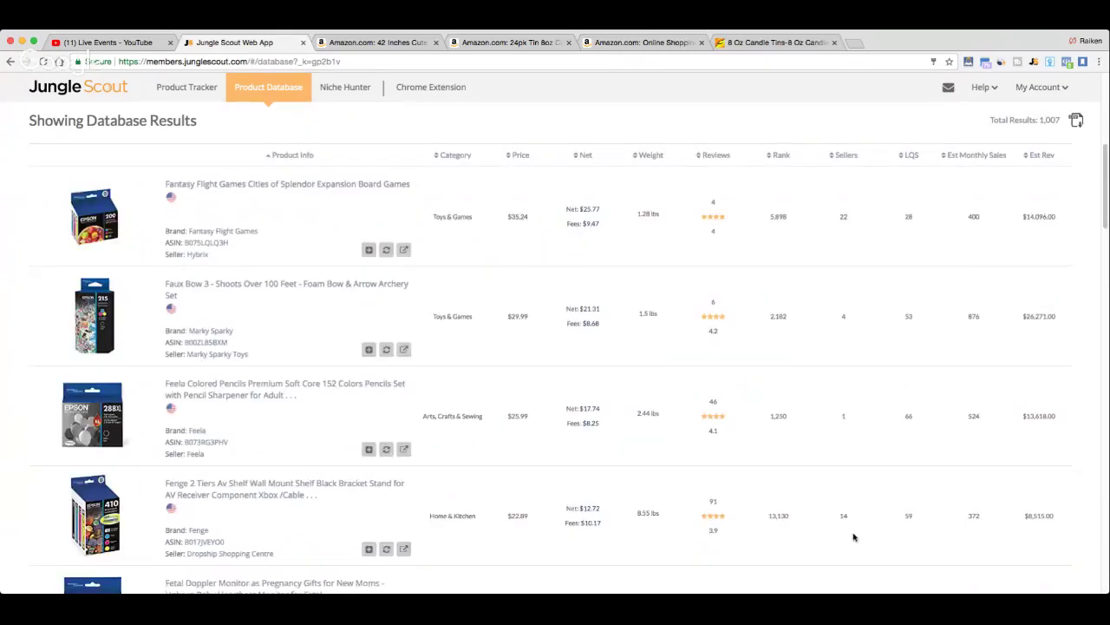
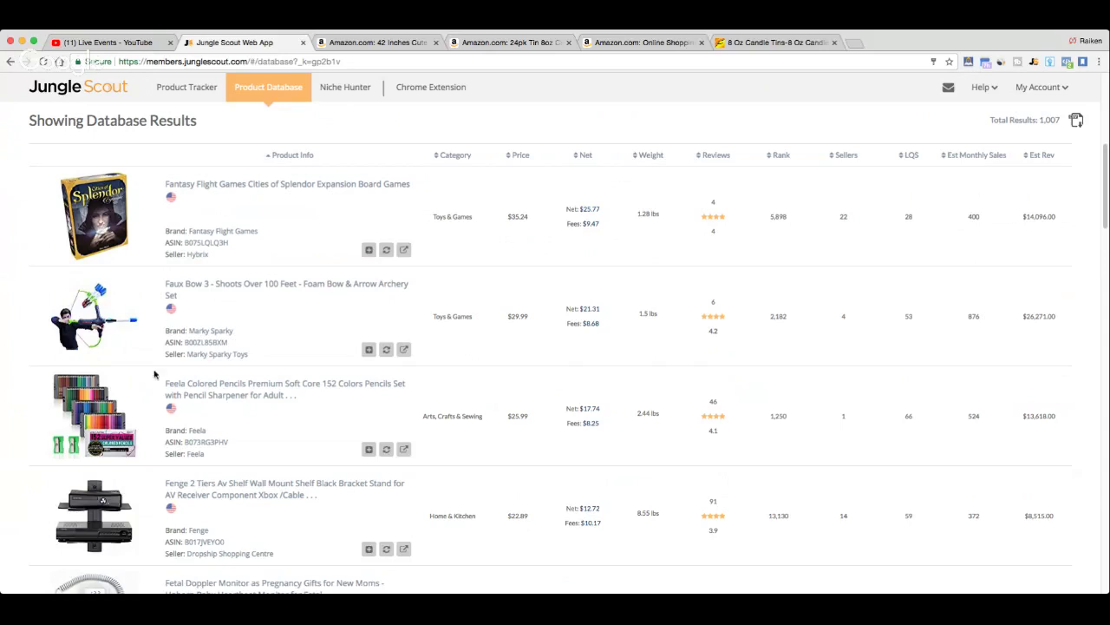
Scan the page 11 products in the Jungle Scout database down to the Foamily pillow inserts and load page 12.
scroll(154, 375, "down", 1)
scroll(154, 375, "down", 3)
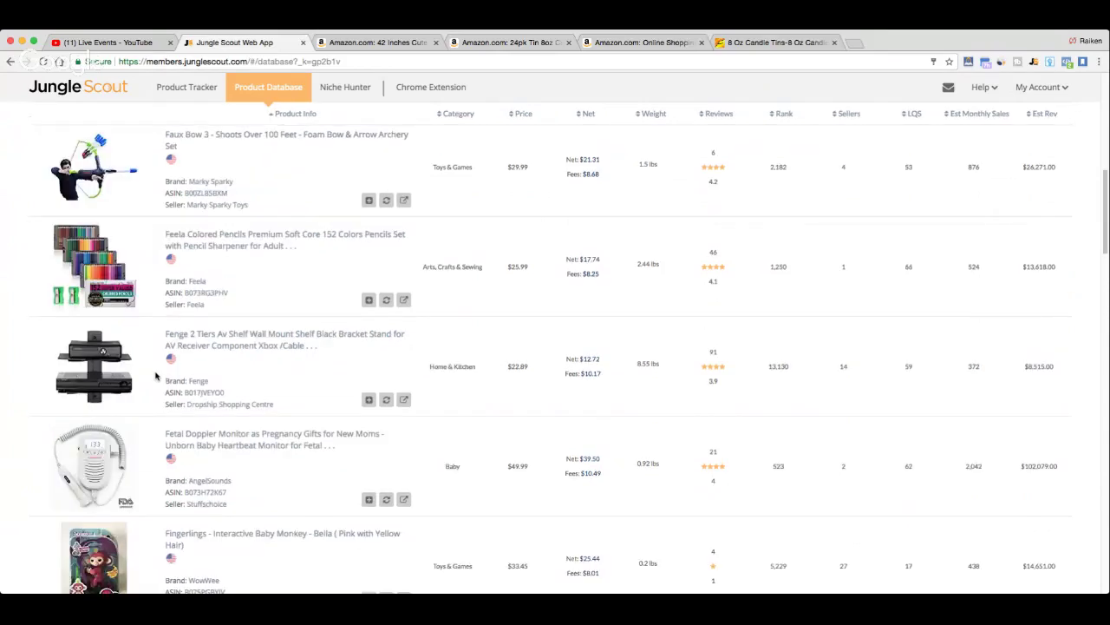
scroll(155, 375, "down", 4)
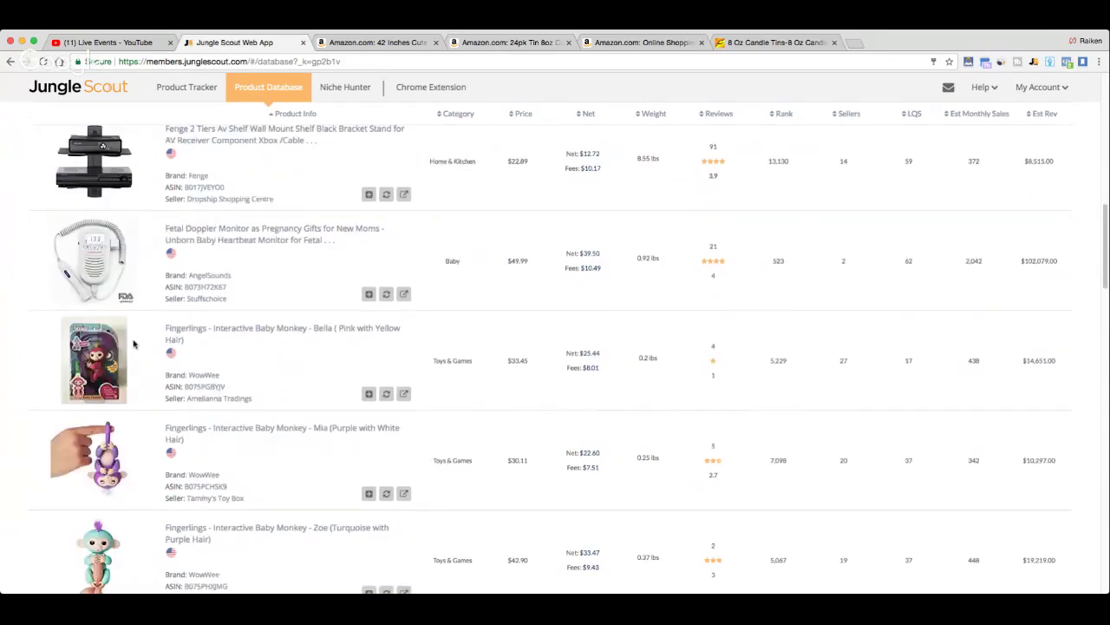
scroll(130, 364, "down", 1)
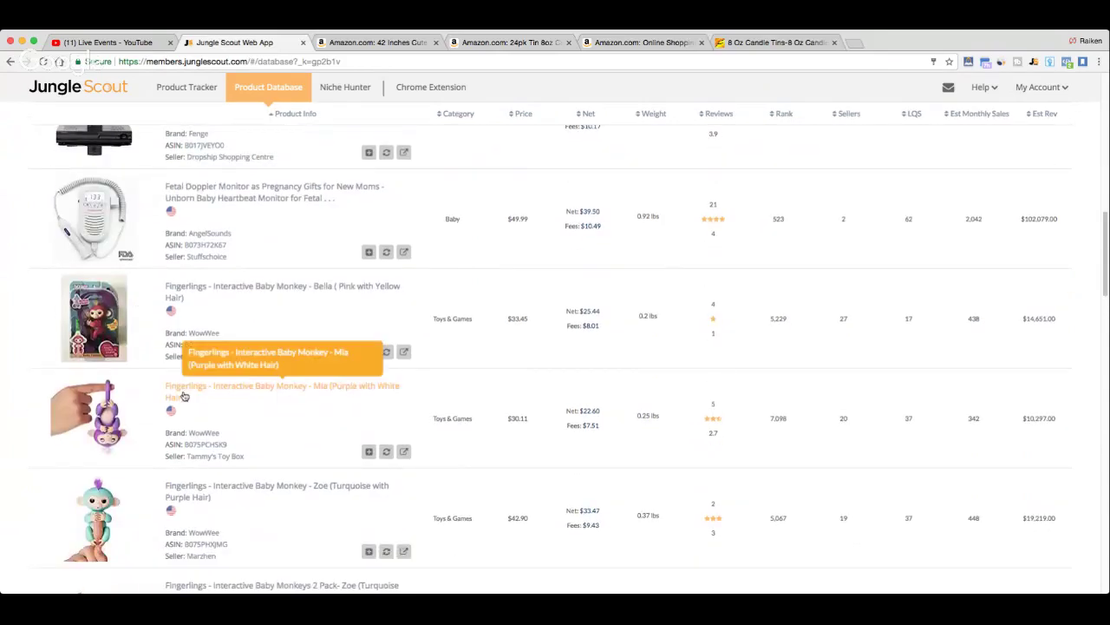
scroll(183, 396, "down", 4)
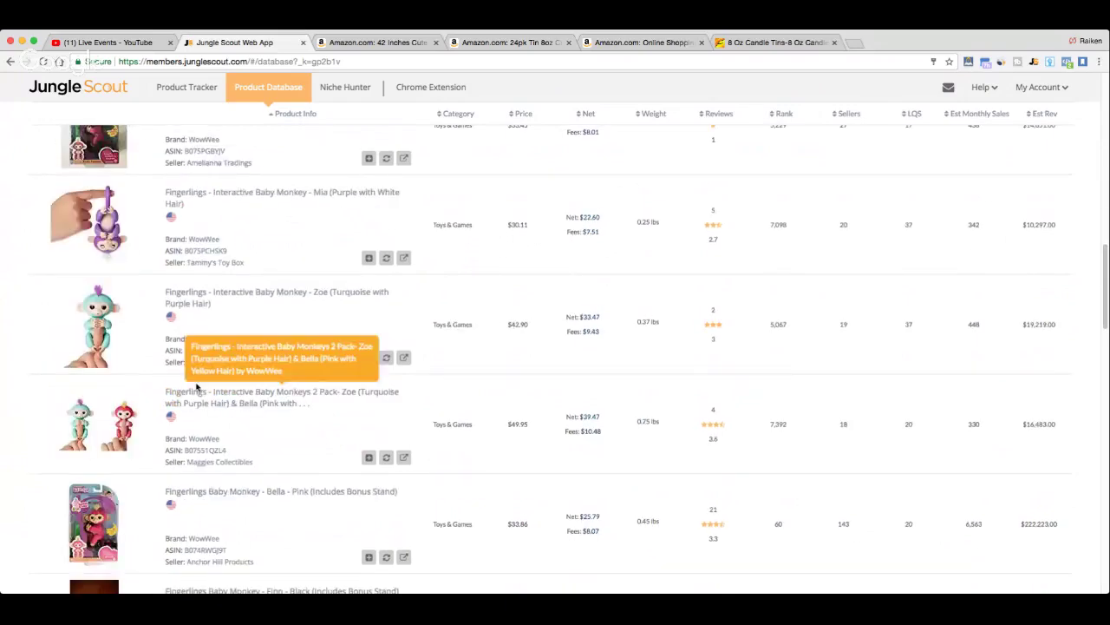
scroll(194, 384, "down", 6)
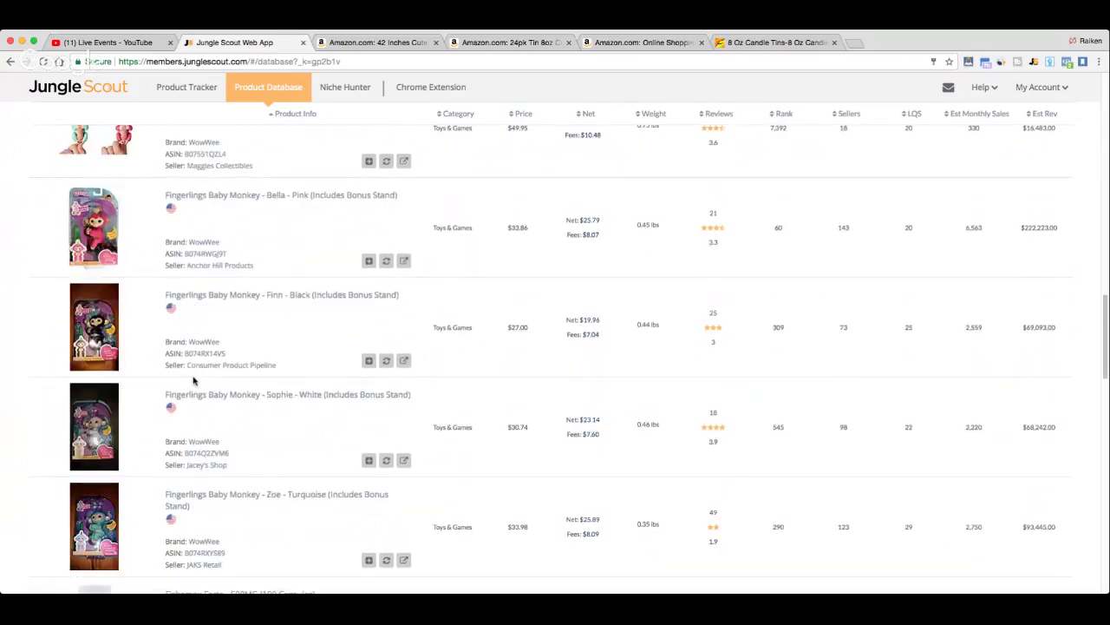
scroll(193, 380, "down", 15)
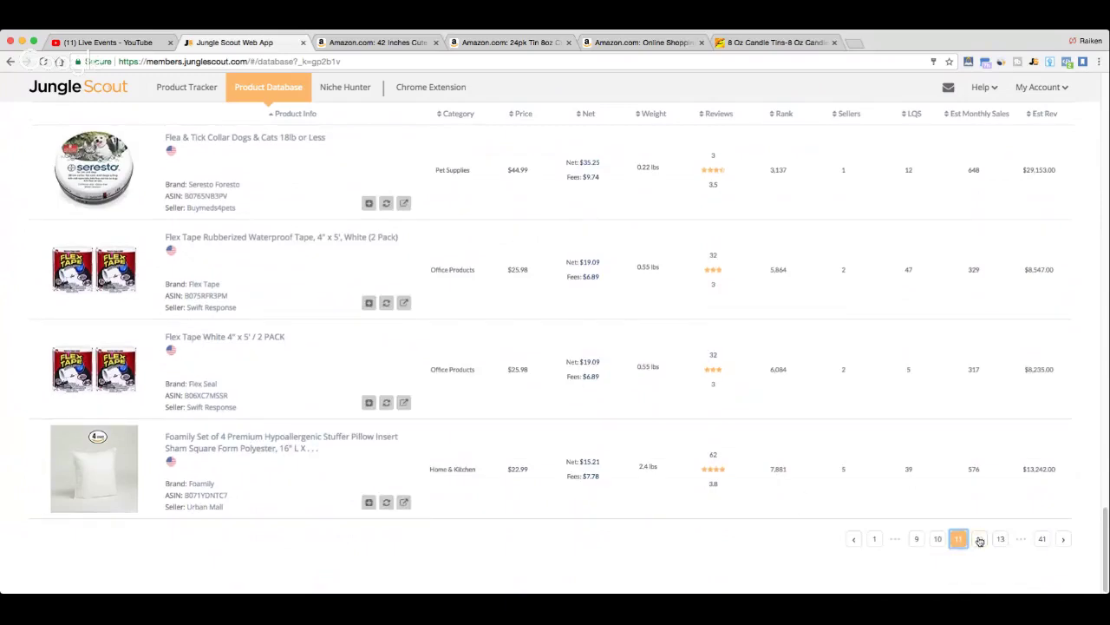
left_click(979, 538)
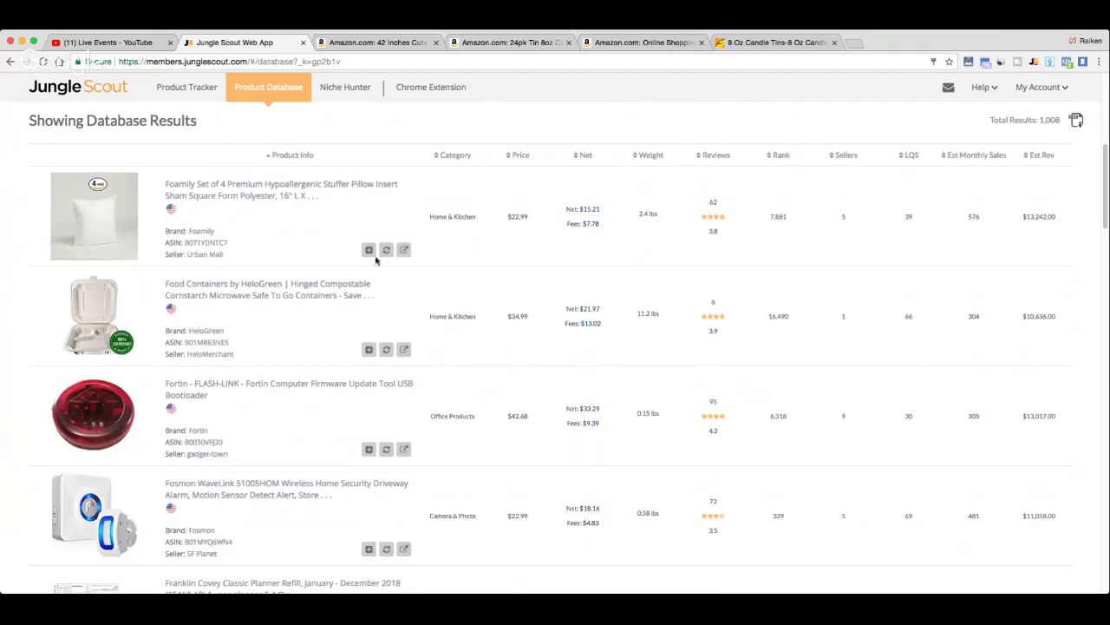
Examine the page 12 products from the Foamily pillow inserts down to the GIR silicone rectangular lids.
scroll(198, 277, "down", 5)
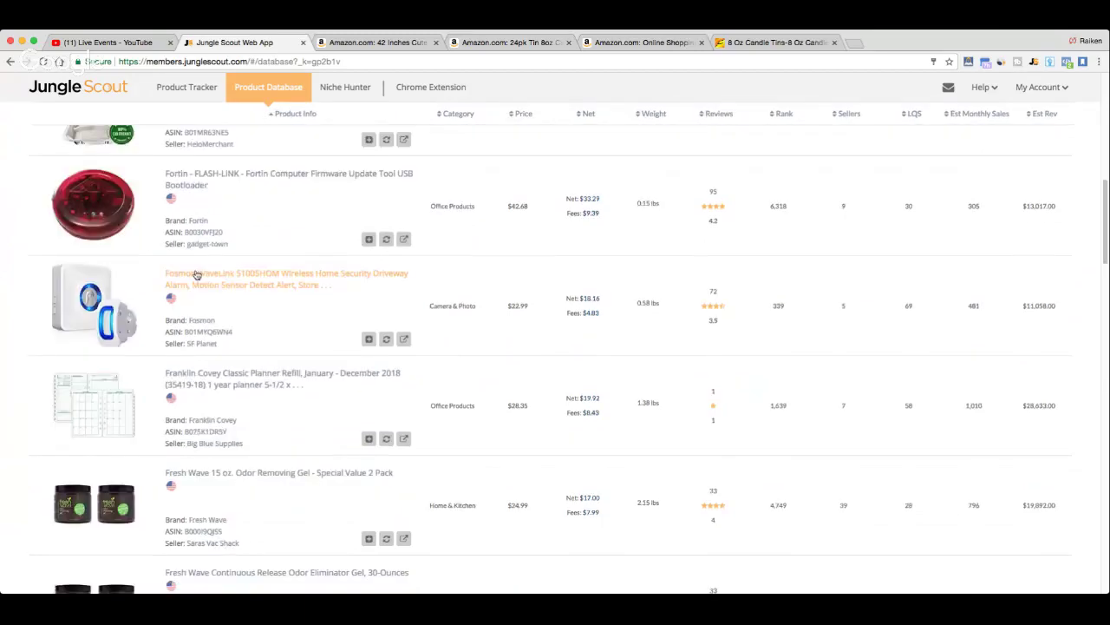
scroll(196, 274, "down", 15)
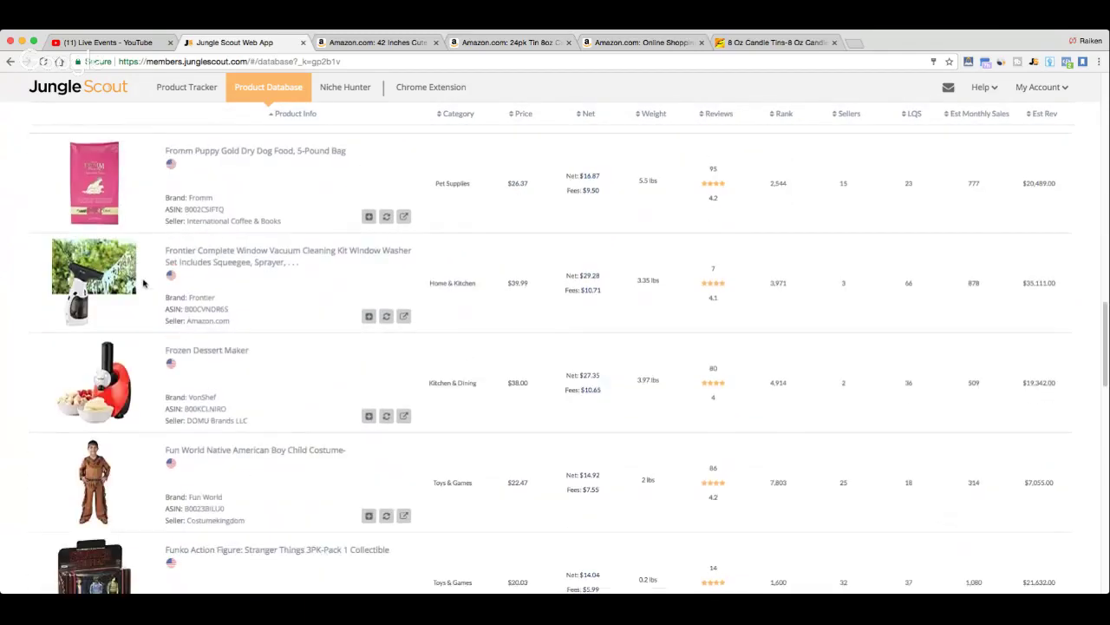
scroll(138, 281, "down", 2)
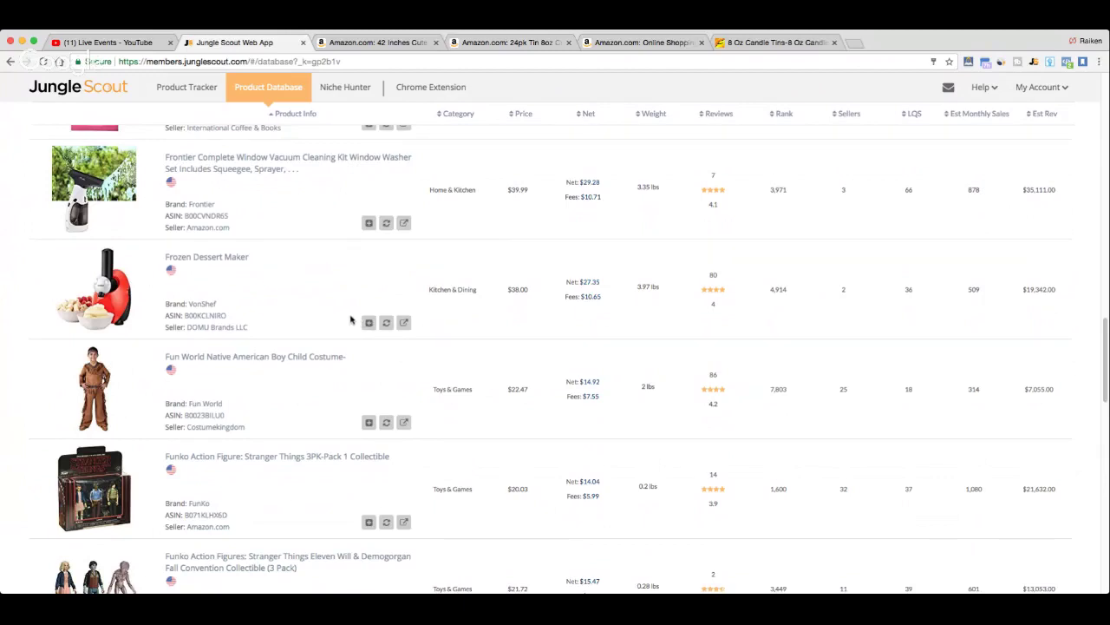
scroll(286, 337, "down", 1)
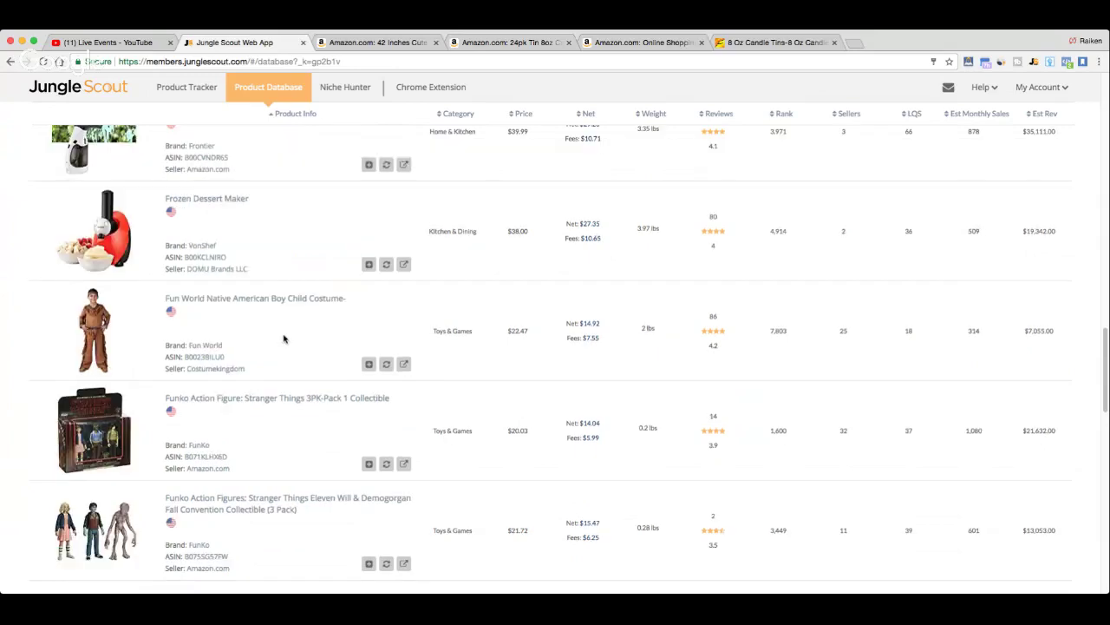
scroll(282, 338, "down", 8)
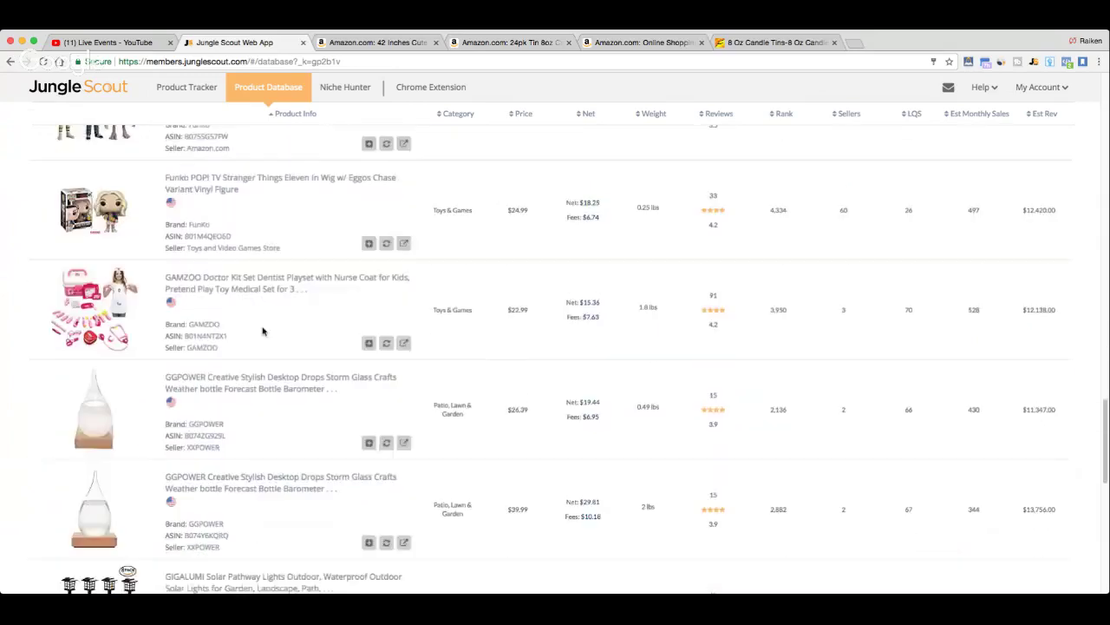
scroll(259, 327, "down", 4)
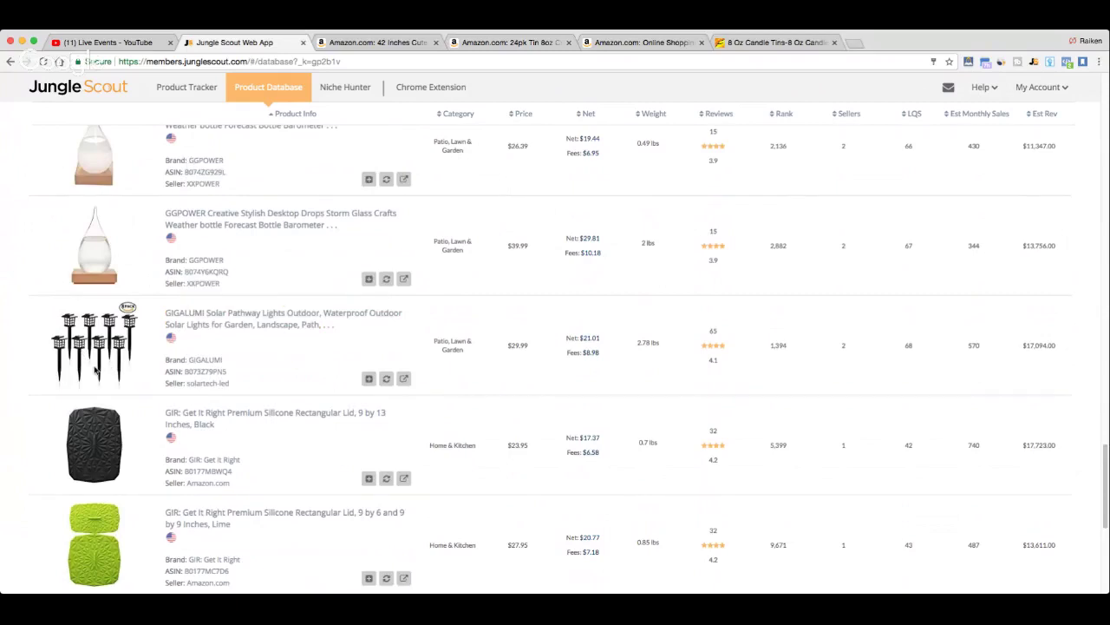
scroll(78, 347, "down", 2)
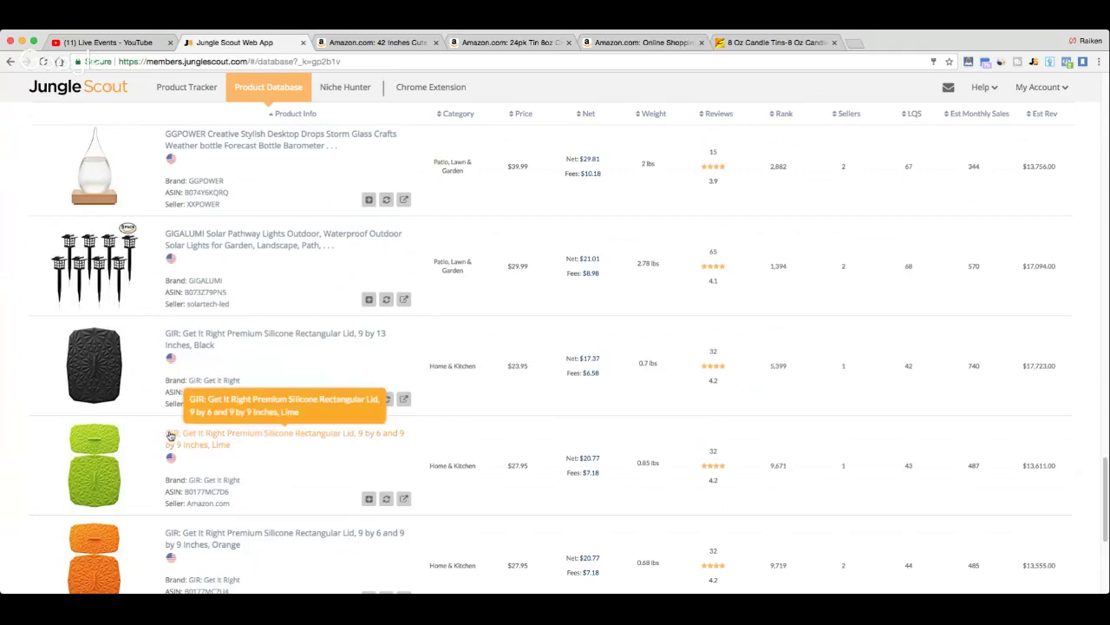
scroll(171, 437, "down", 1)
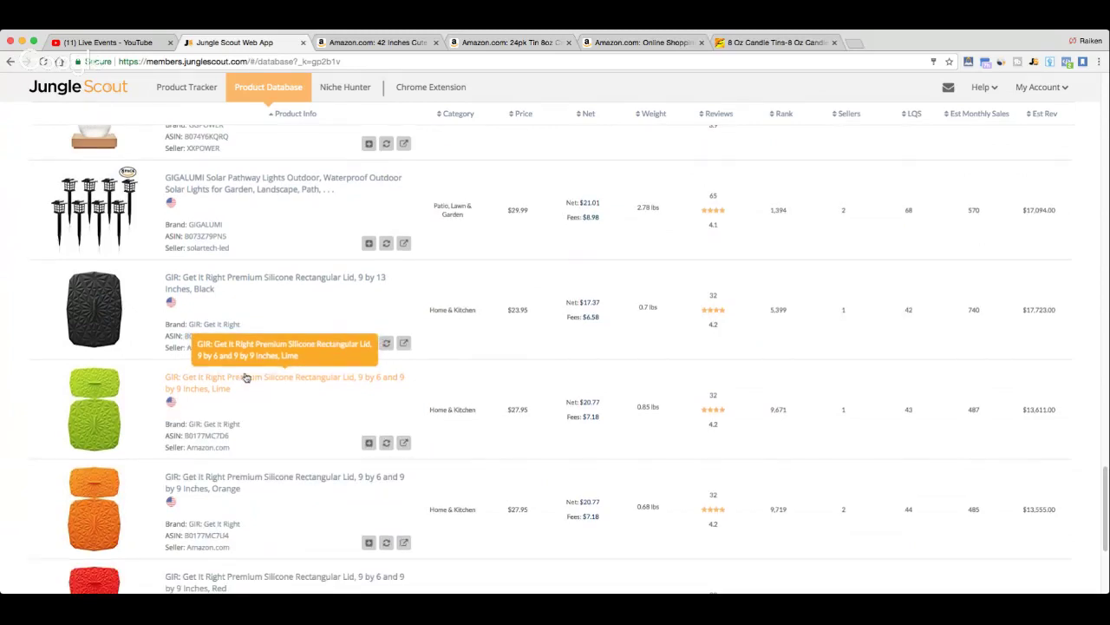
Open the Amazon listing for the lime GIR silicone lid set in a separate tab, play its first product video and pause it.
triple_click(246, 379)
left_click(245, 382, "super")
left_click(372, 43)
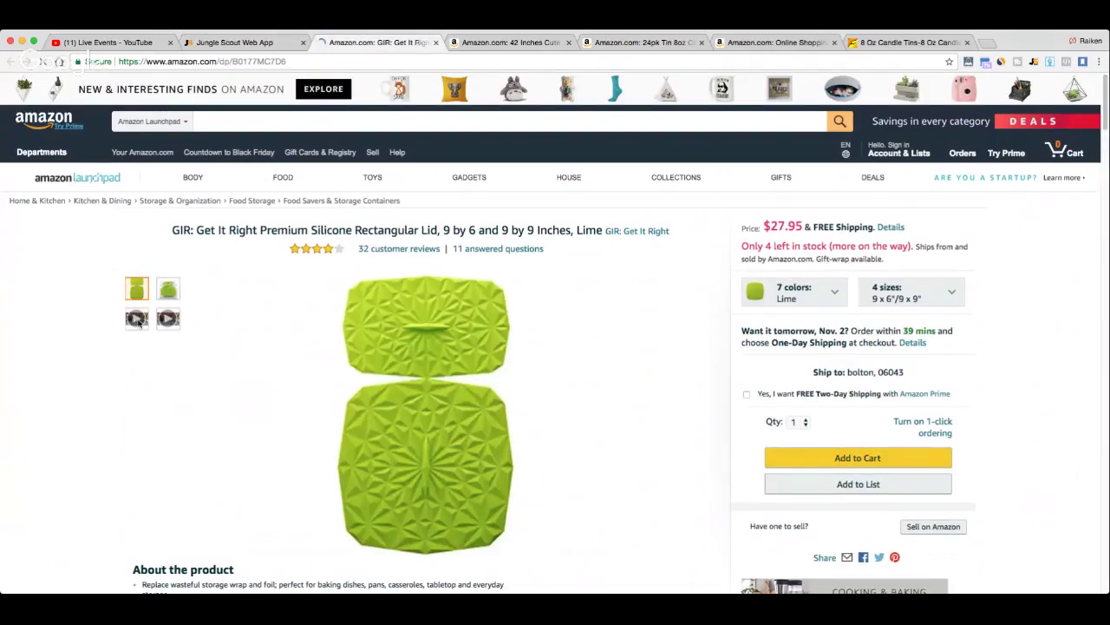
mouse_move(137, 319)
left_click(410, 370)
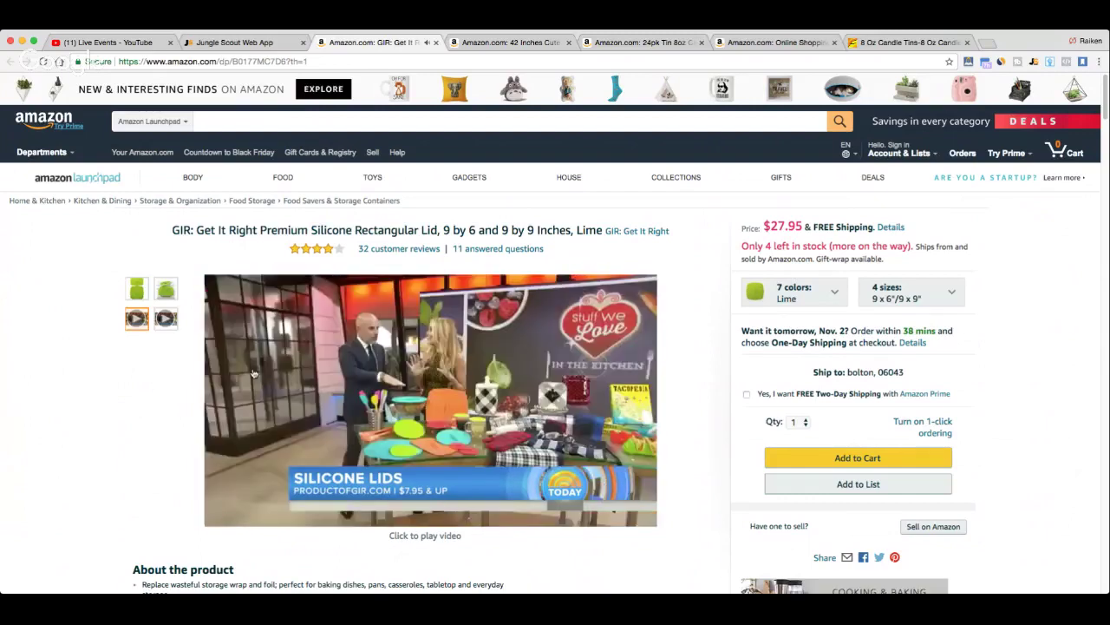
mouse_move(216, 520)
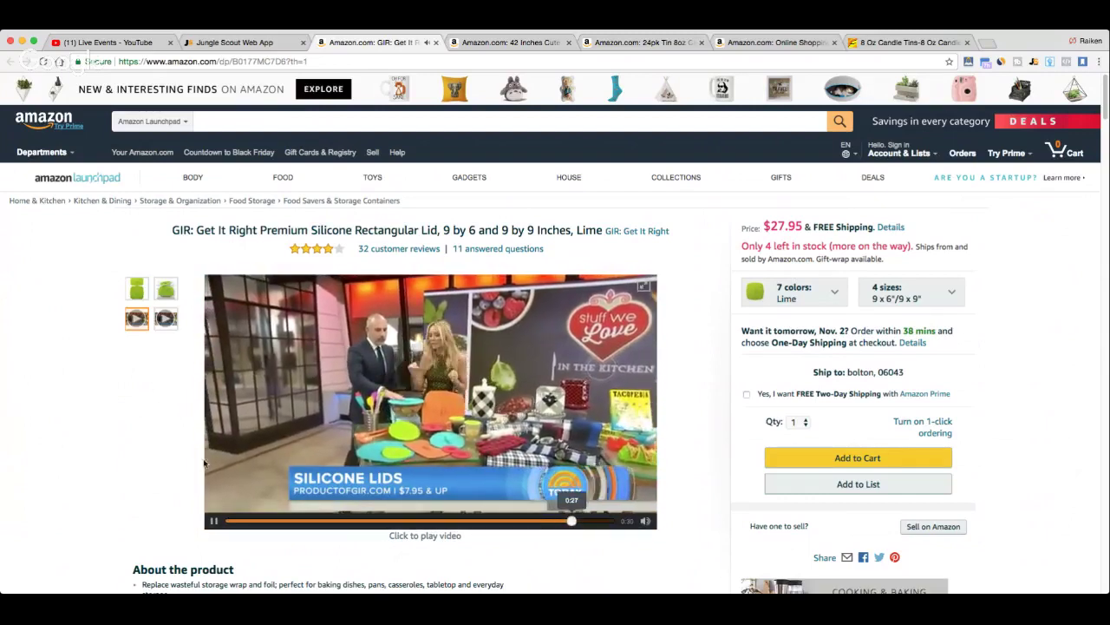
left_click(215, 521)
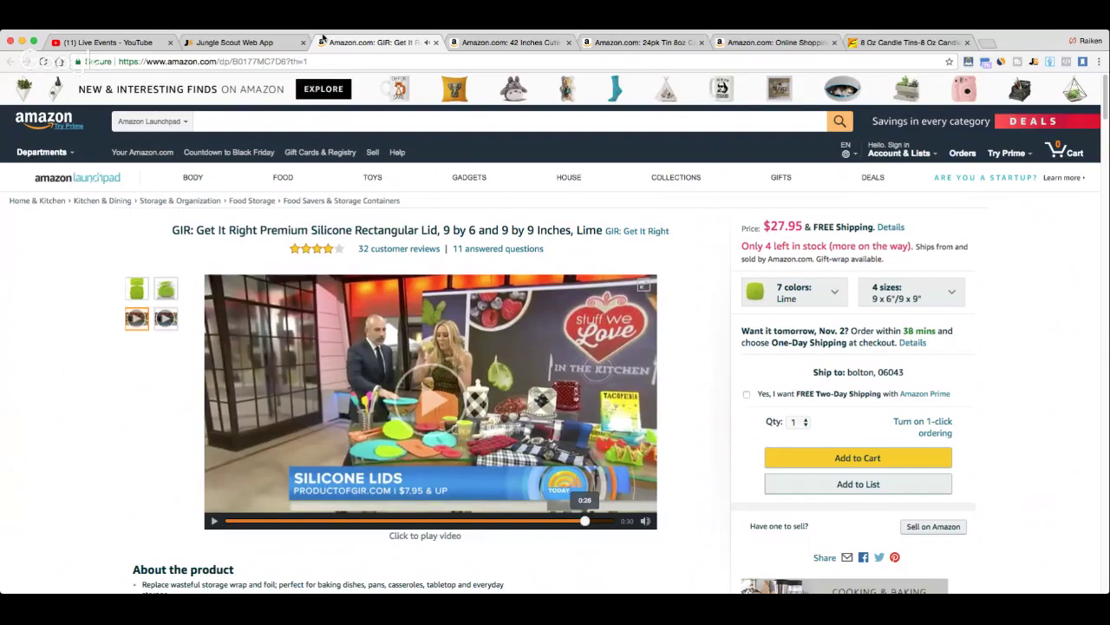
Return to the Jungle Scout database, scan the remaining GIR lids on page 12 and load page 13.
left_click(478, 47)
left_click(365, 43)
left_click(244, 43)
scroll(260, 461, "down", 2)
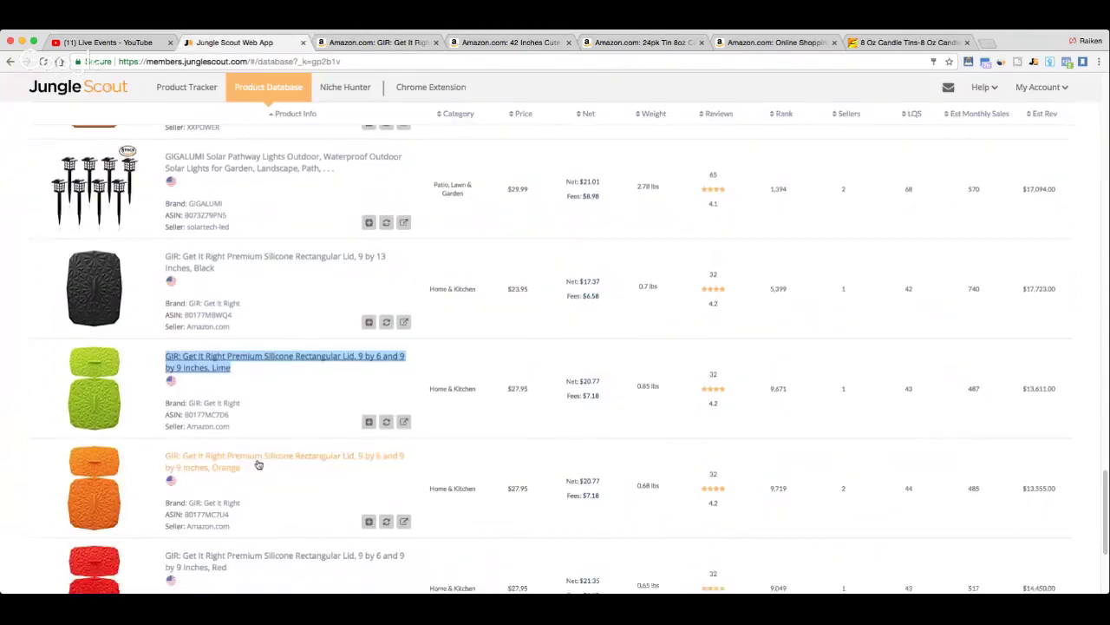
scroll(264, 460, "down", 4)
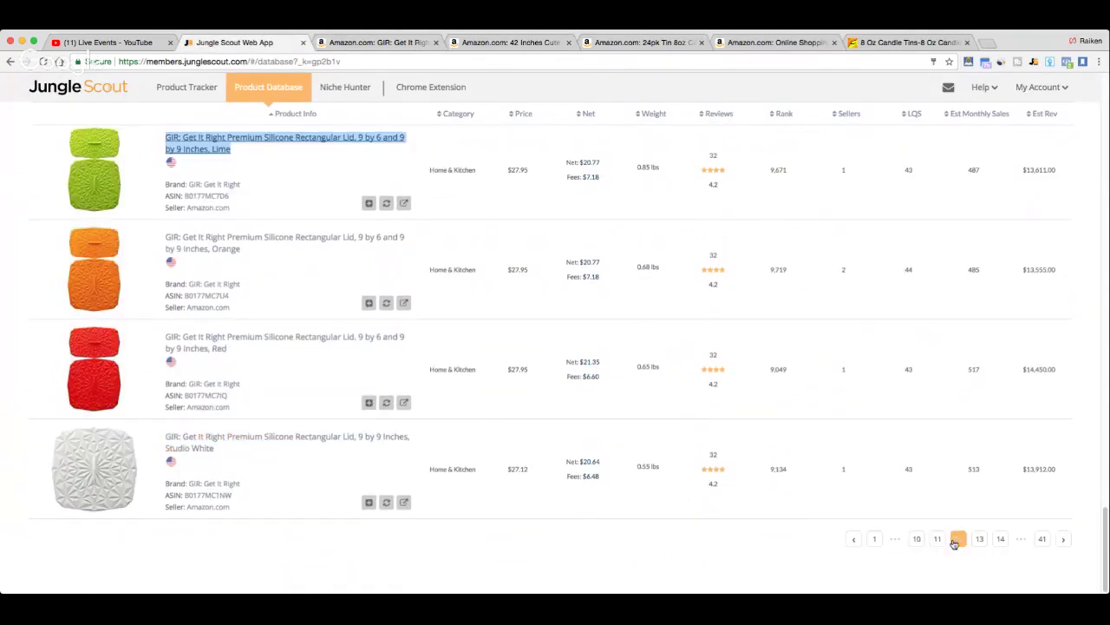
left_click(982, 539)
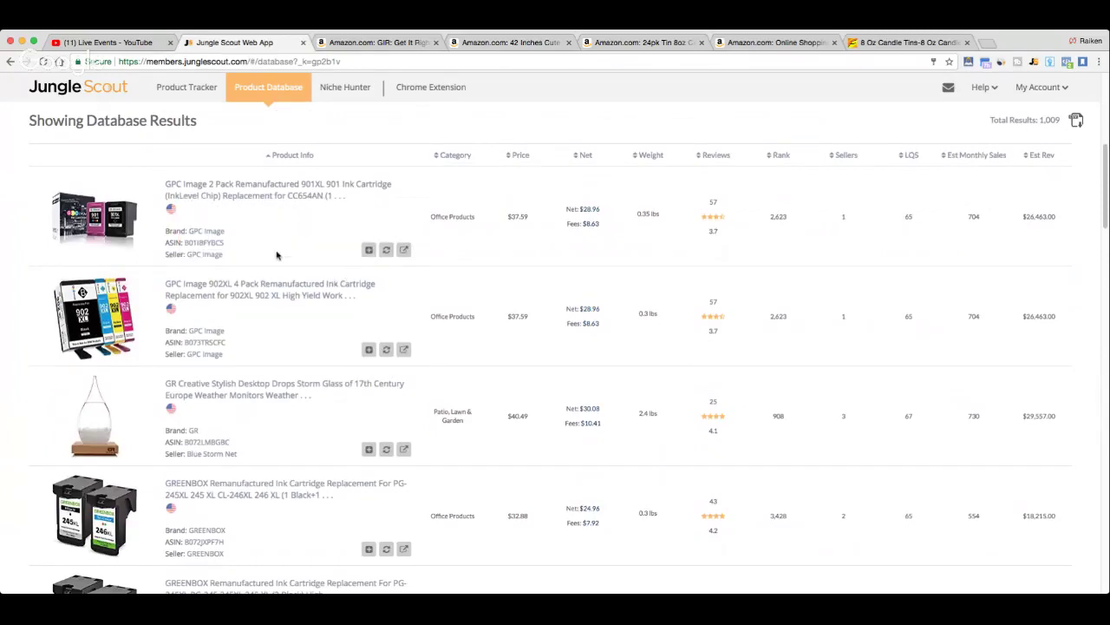
Scan page 13 down to the Gemmy Outdoor Decor Santa Hanging From Gutter and open its Amazon listing in a separate tab.
scroll(205, 246, "down", 4)
scroll(206, 246, "down", 3)
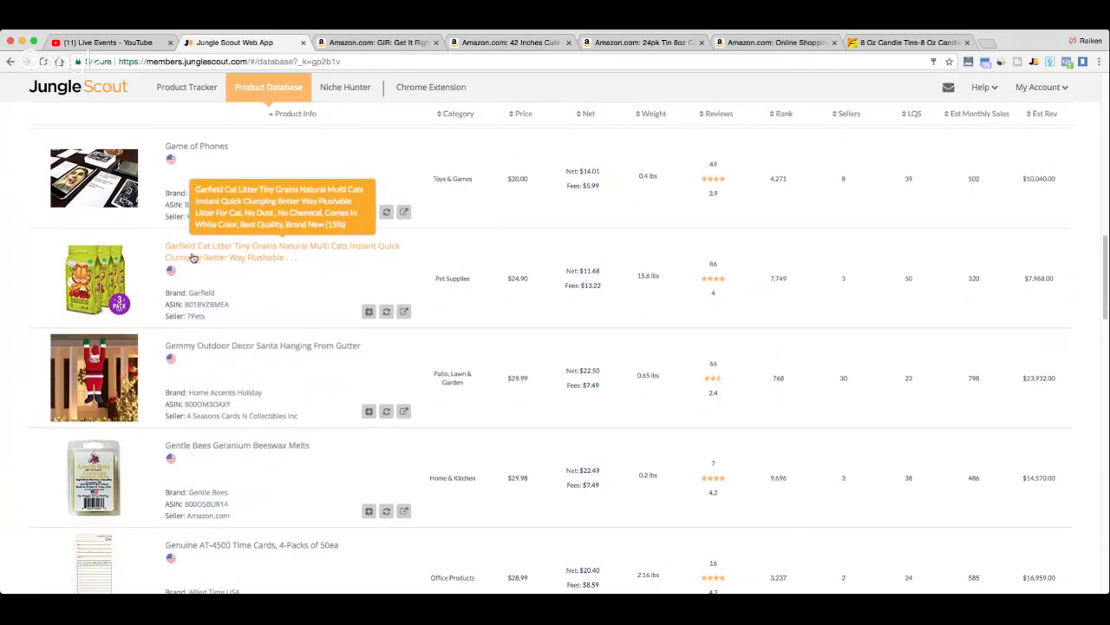
scroll(195, 256, "down", 2)
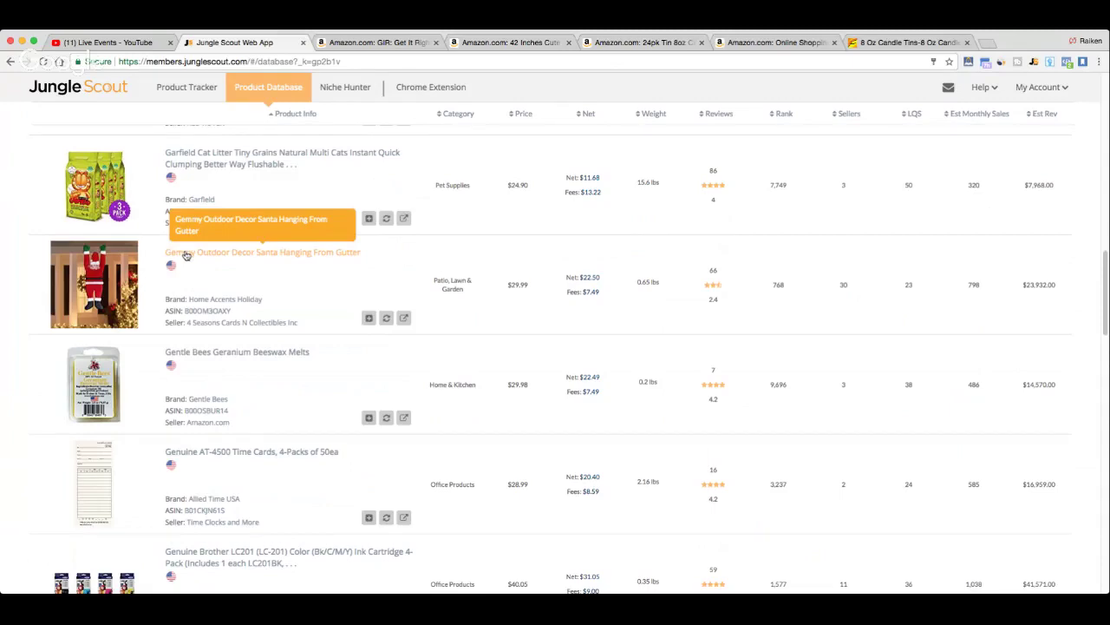
triple_click(186, 255)
left_click(231, 253)
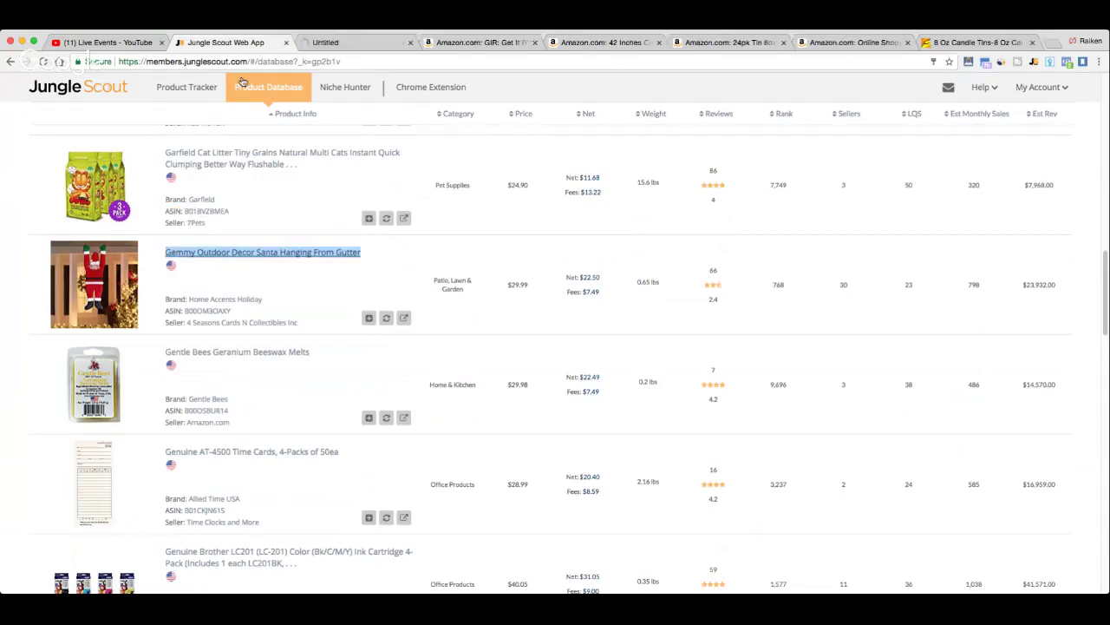
left_click(324, 43)
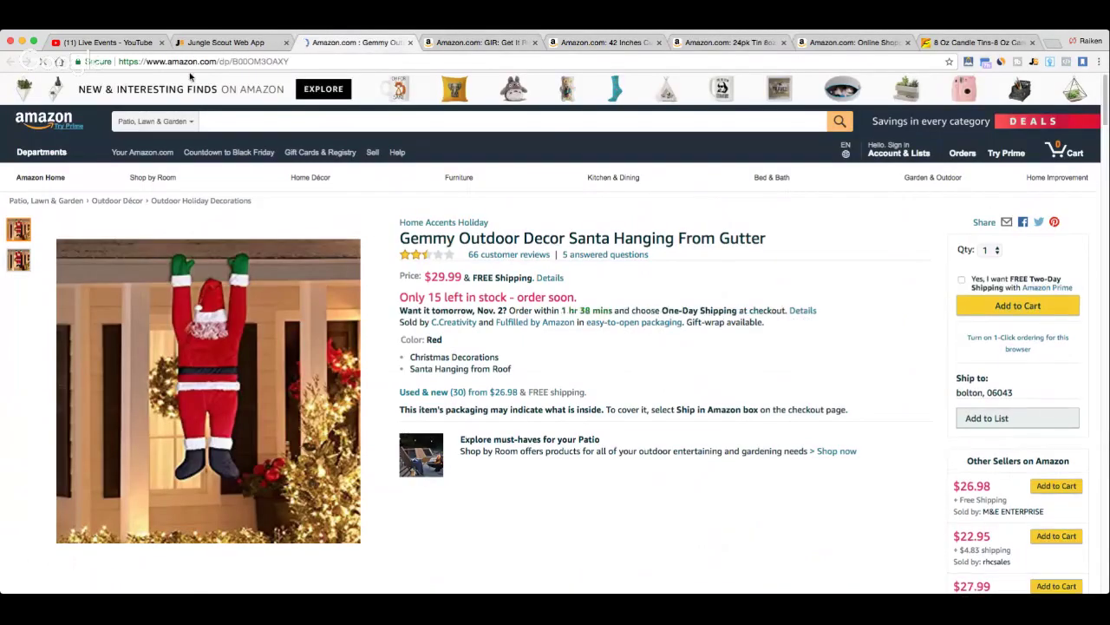
Look over the Santa listing and search Amazon's Patio, Lawn & Garden category for "santa hanging from gutter".
mouse_move(213, 312)
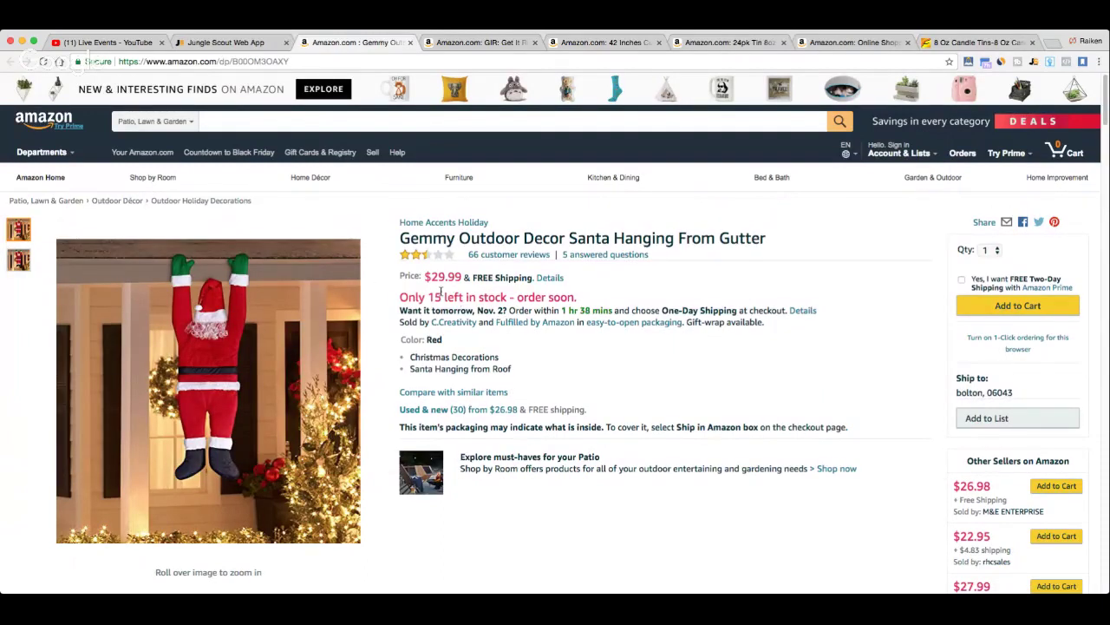
left_click(409, 119)
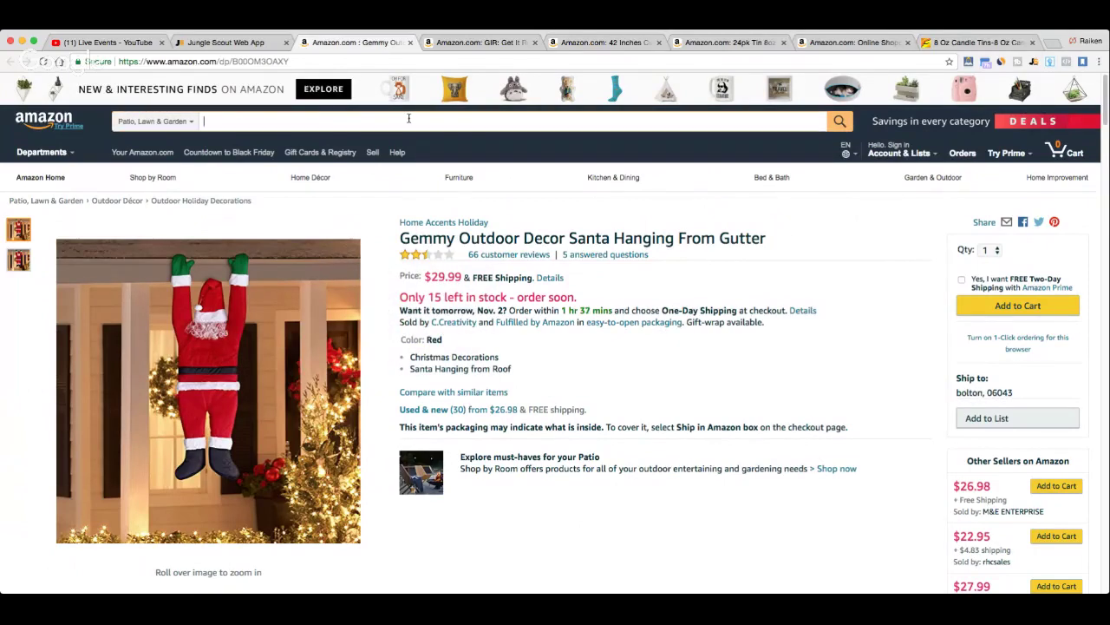
type("santa hanging")
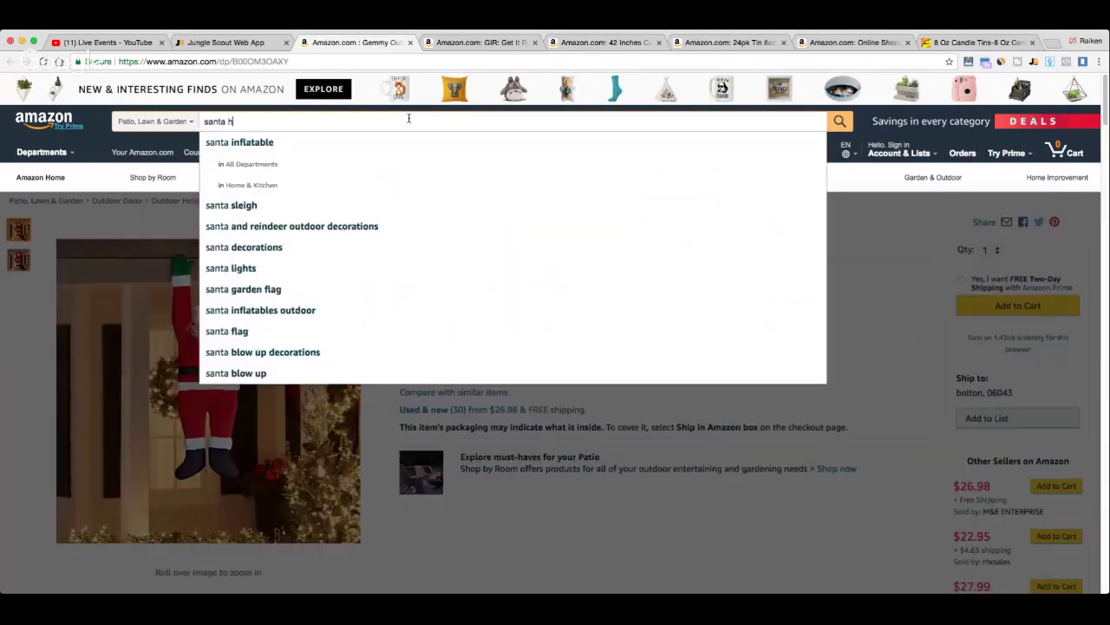
key("Down")
key("Return")
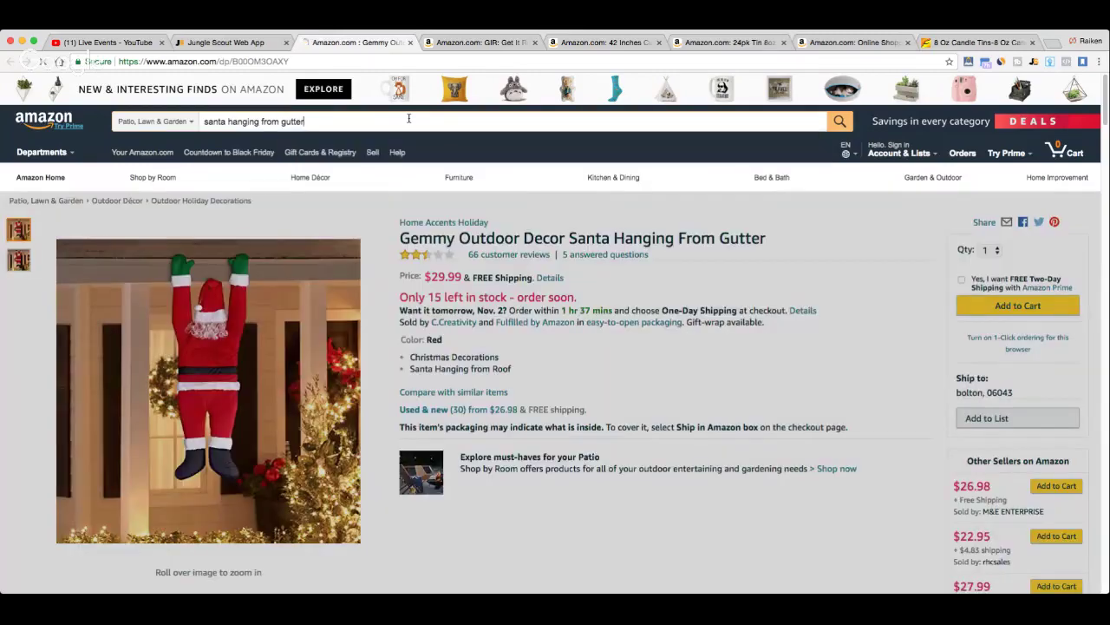
Review the hanging Santa results with the Jungle Scout extension, then close the search page.
scroll(364, 236, "down", 1)
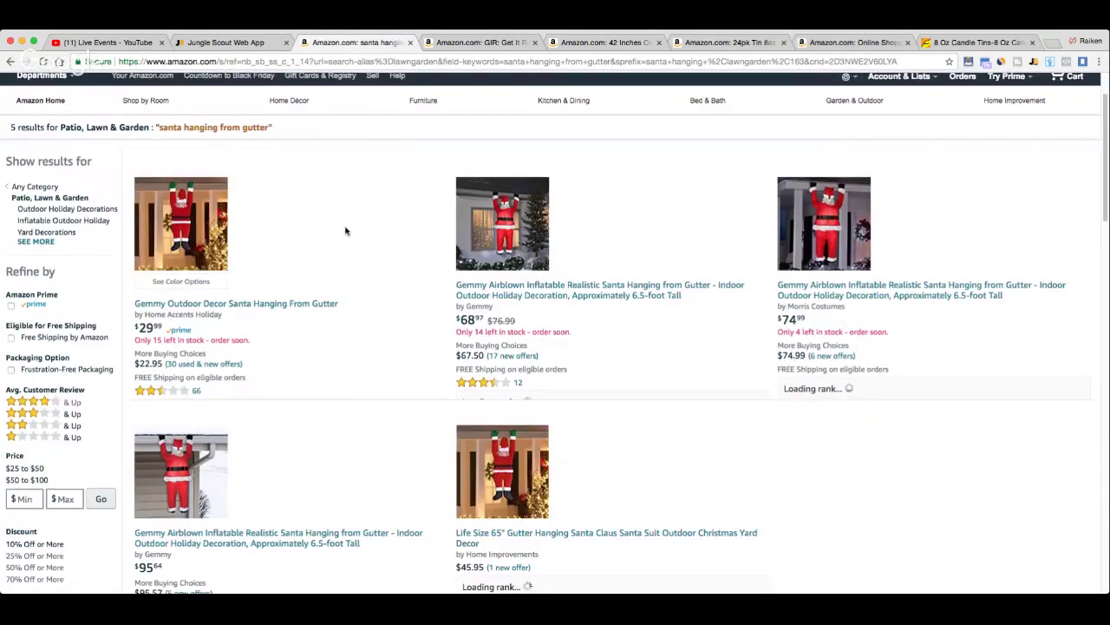
scroll(345, 231, "down", 1)
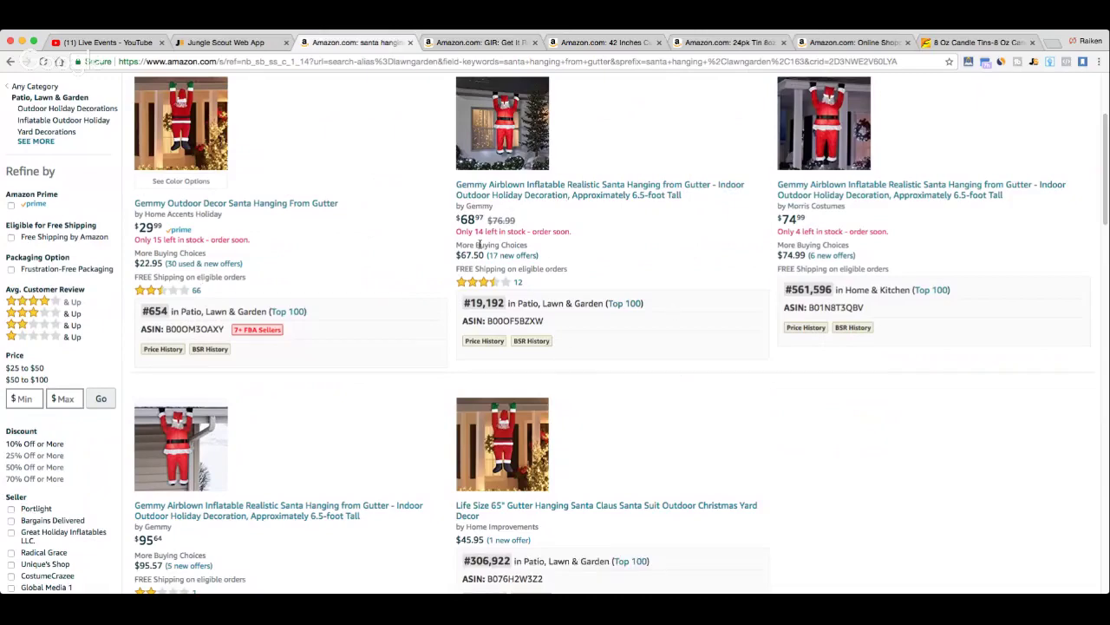
scroll(307, 217, "down", 2)
scroll(309, 215, "up", 4)
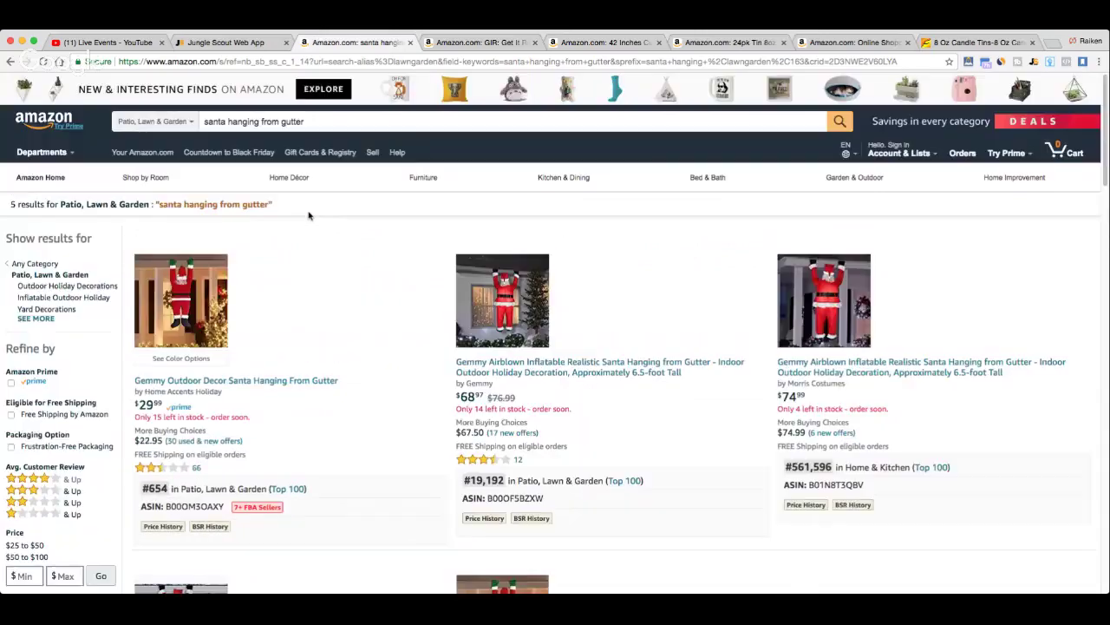
left_click(1034, 64)
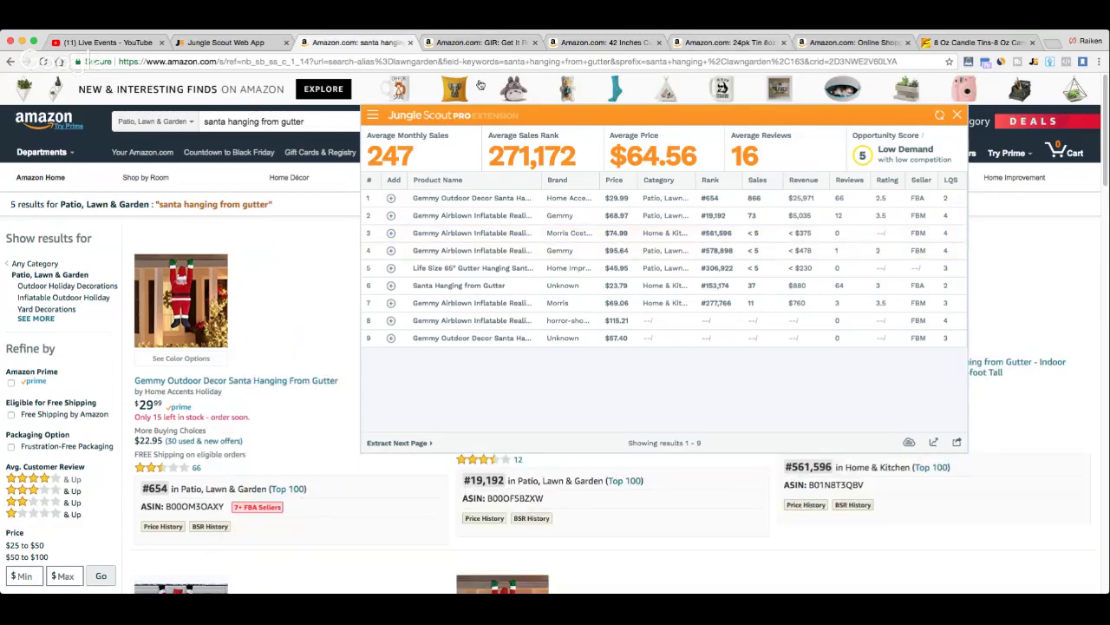
left_click(410, 41)
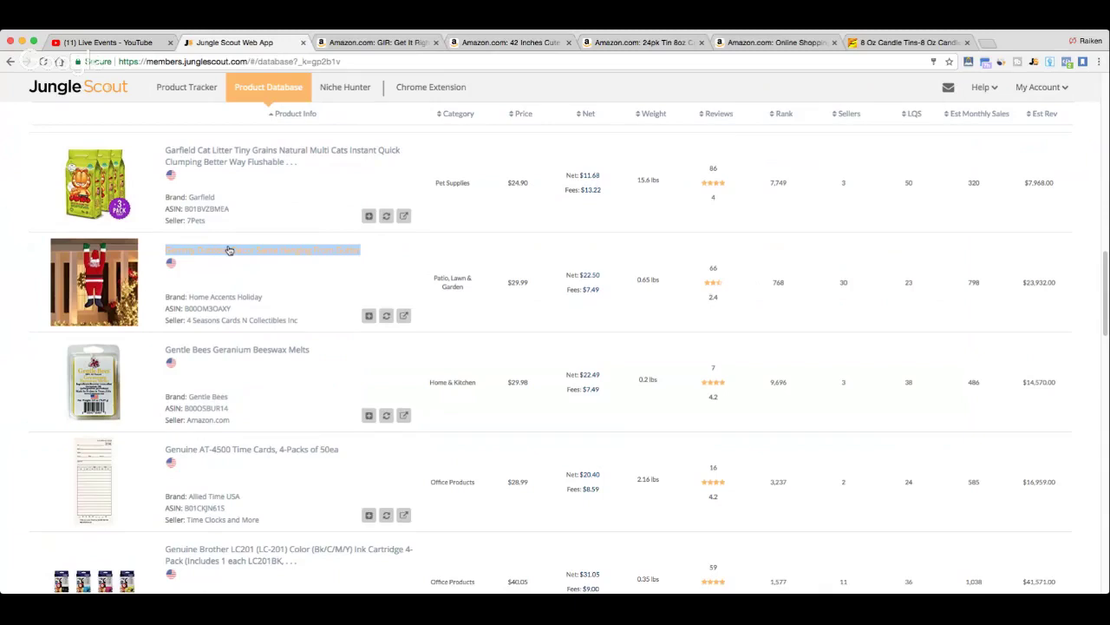
Scan the remaining products on page 13 of the database results and load page 14.
scroll(226, 260, "down", 6)
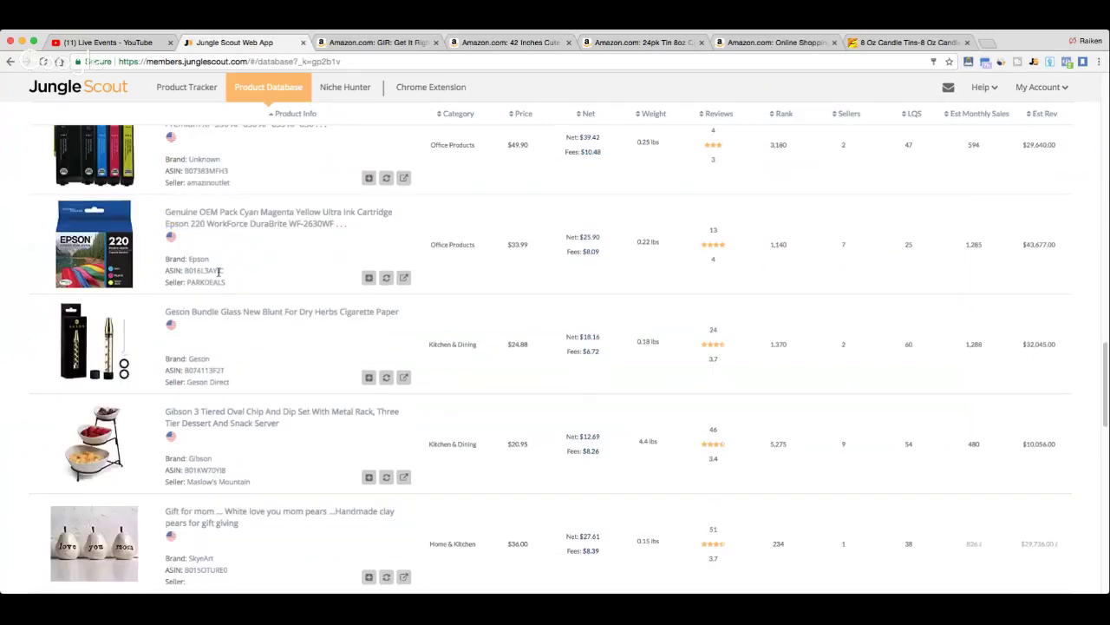
scroll(173, 277, "down", 5)
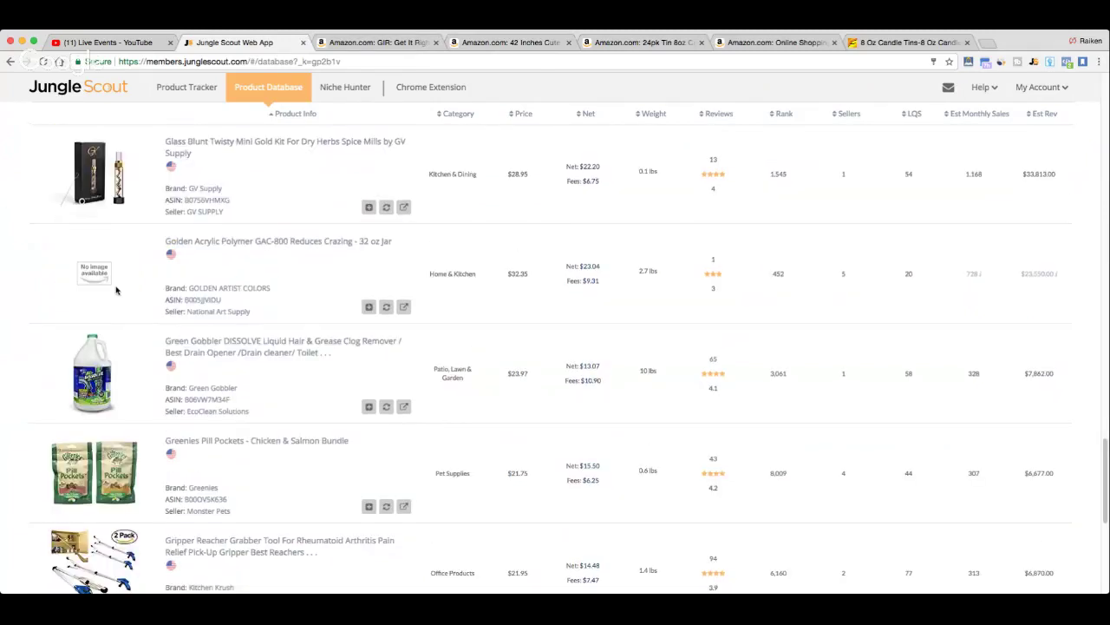
scroll(130, 304, "down", 5)
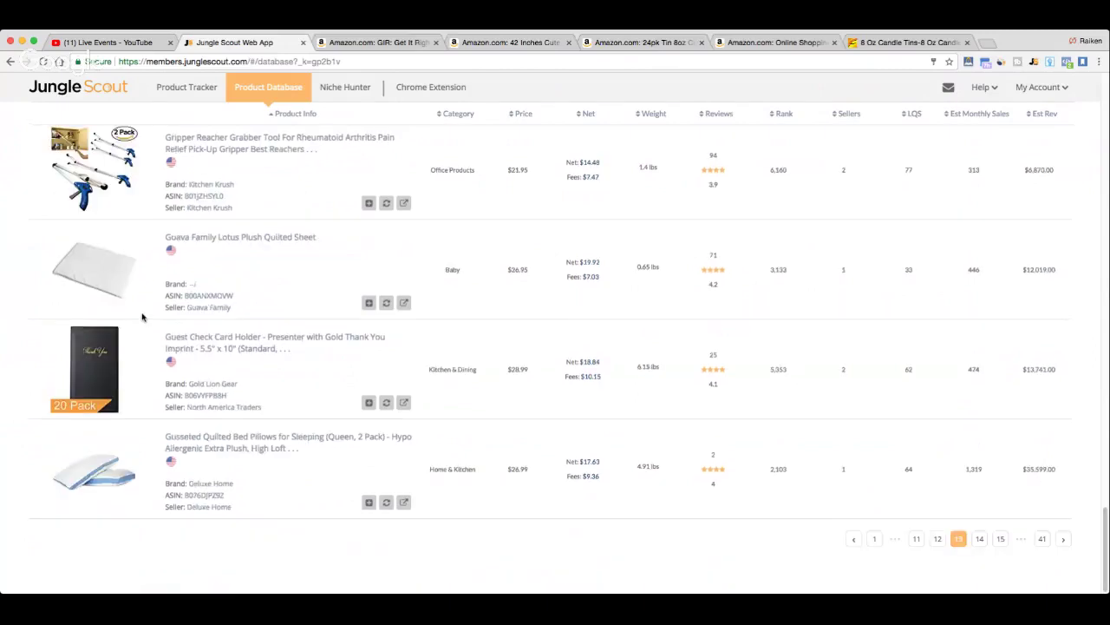
left_click(980, 539)
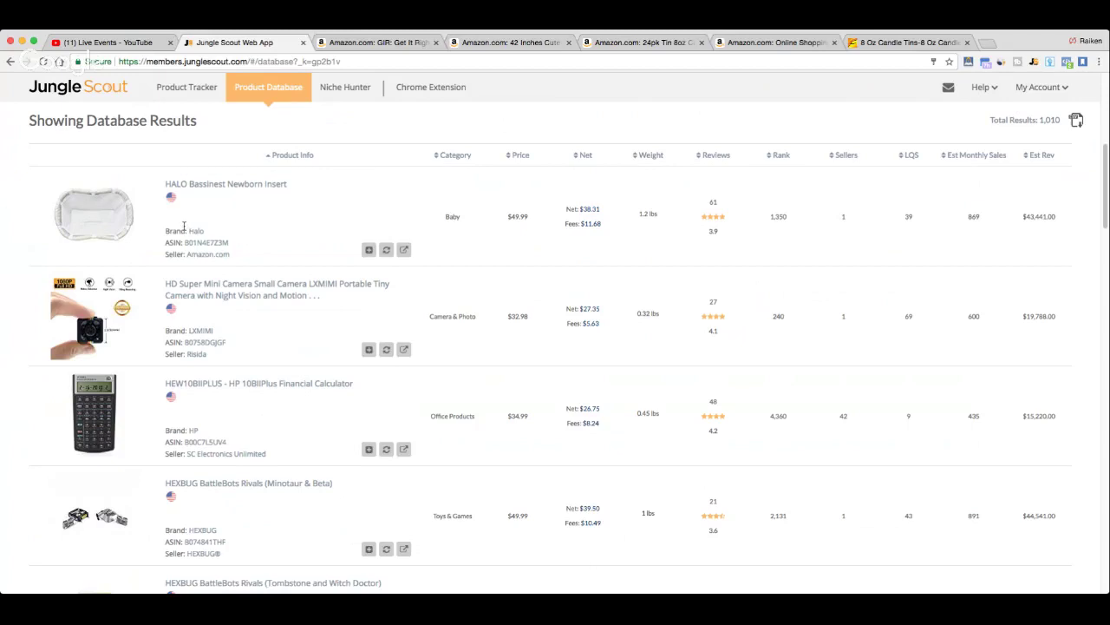
Scan the page 14 products from the HALO bassinest insert to the AOBO hidden camera and load page 15.
mouse_move(168, 202)
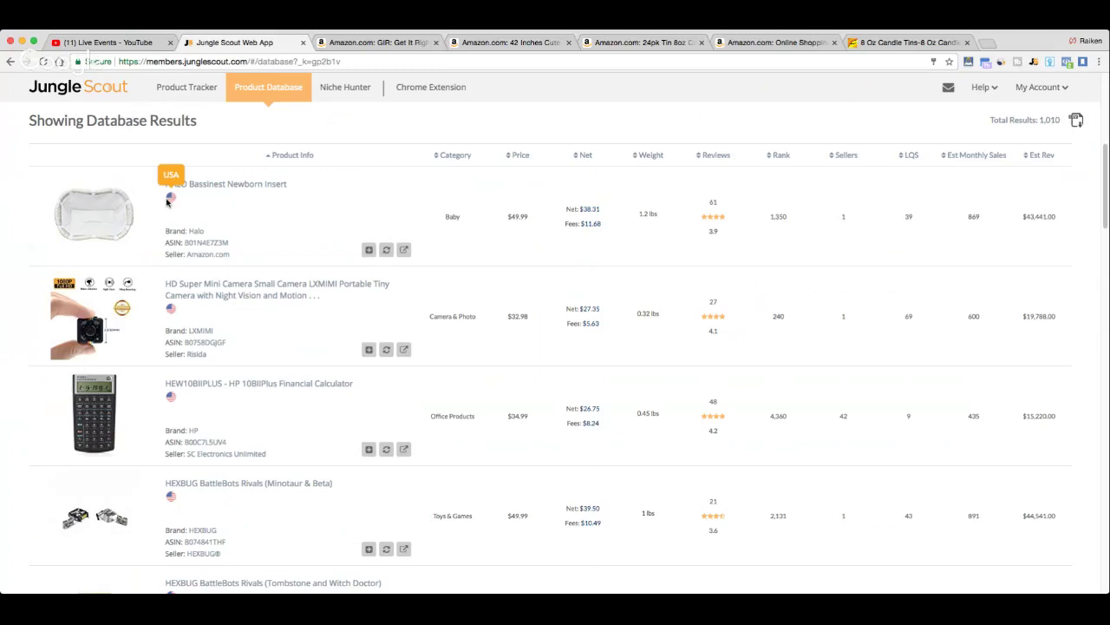
scroll(208, 282, "down", 4)
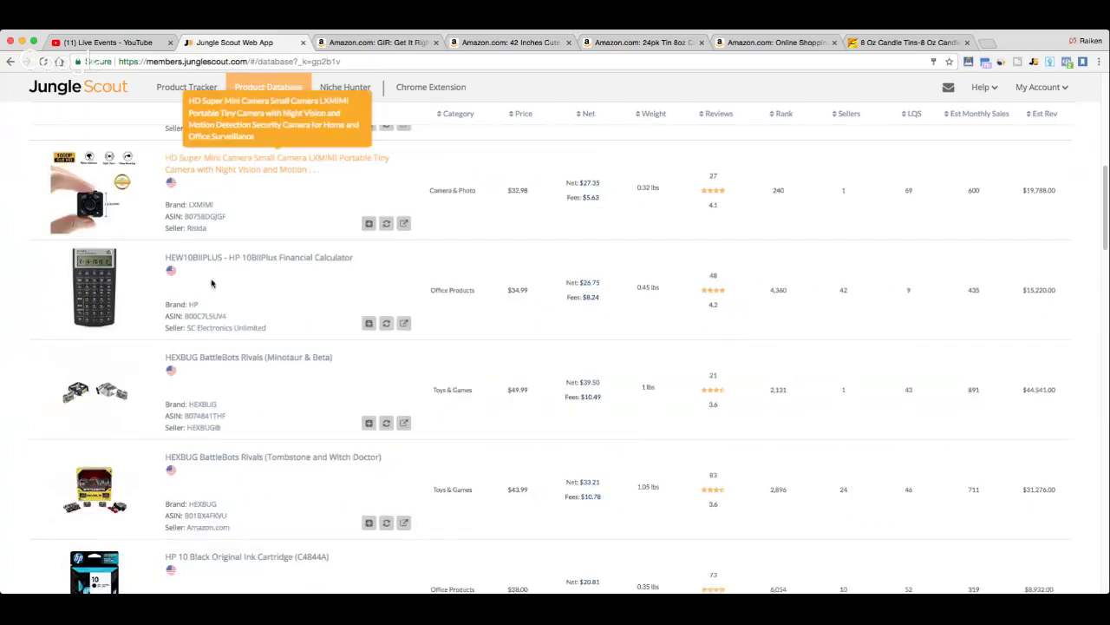
scroll(199, 282, "down", 15)
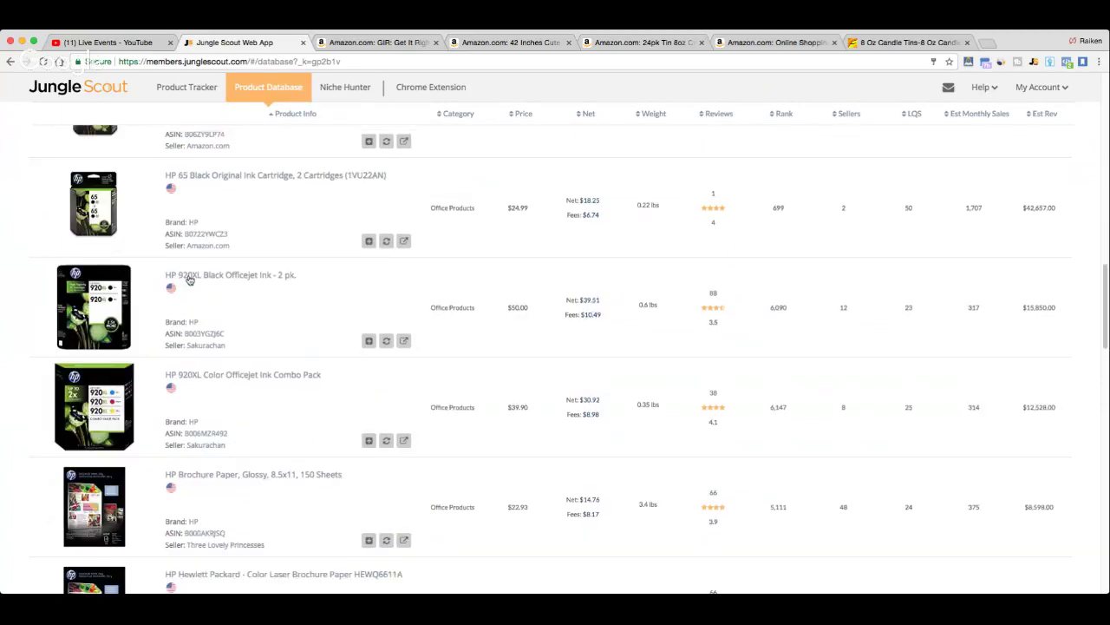
scroll(154, 282, "down", 4)
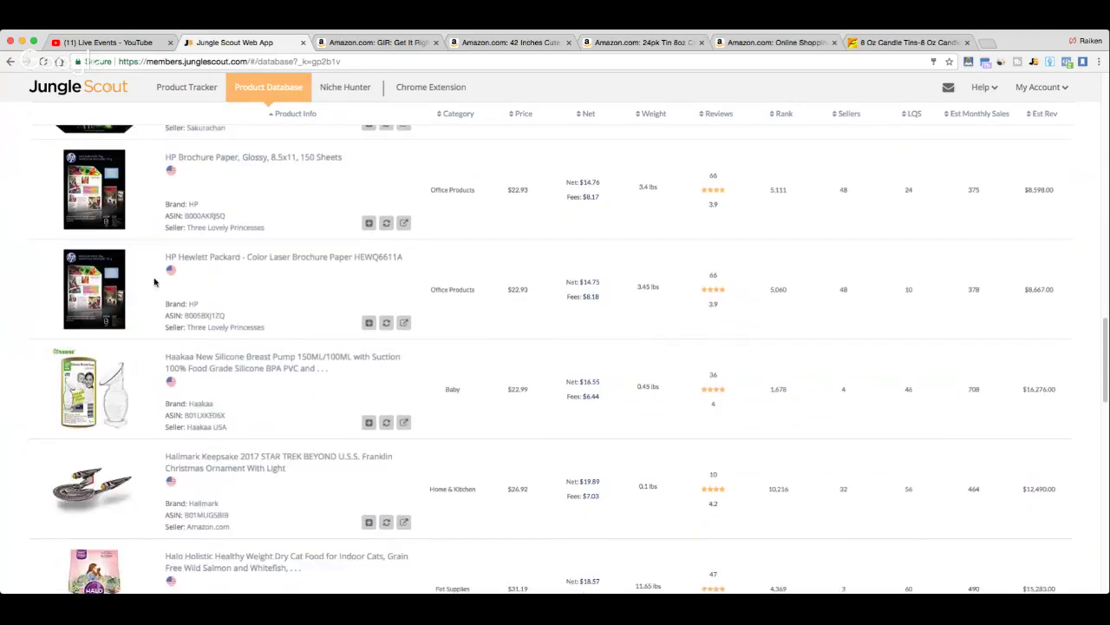
scroll(155, 282, "down", 4)
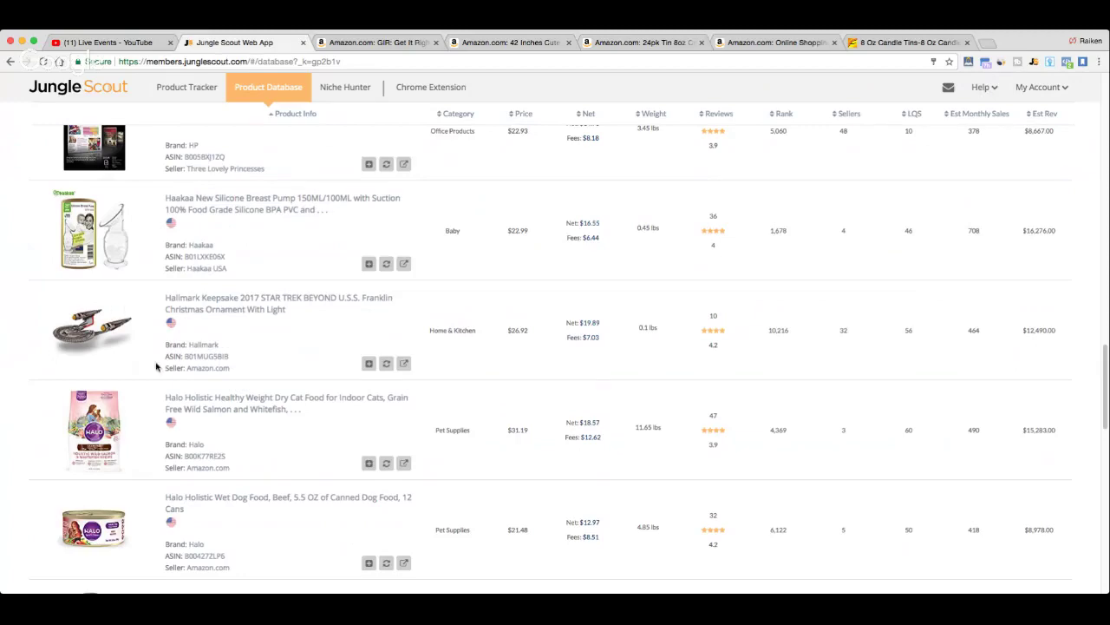
scroll(177, 356, "down", 8)
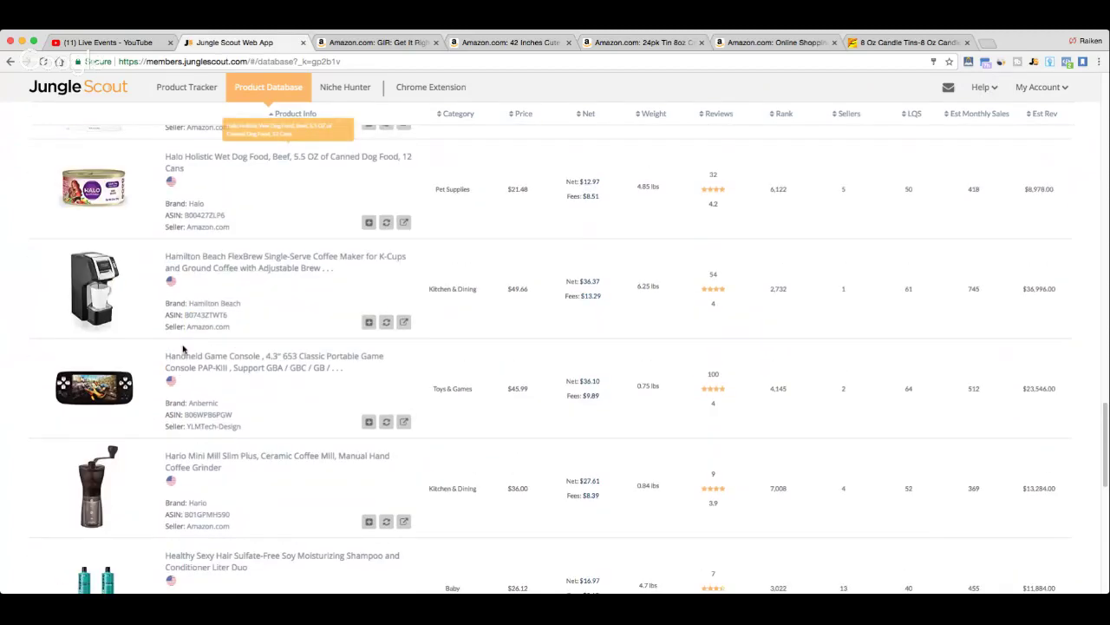
scroll(184, 356, "down", 6)
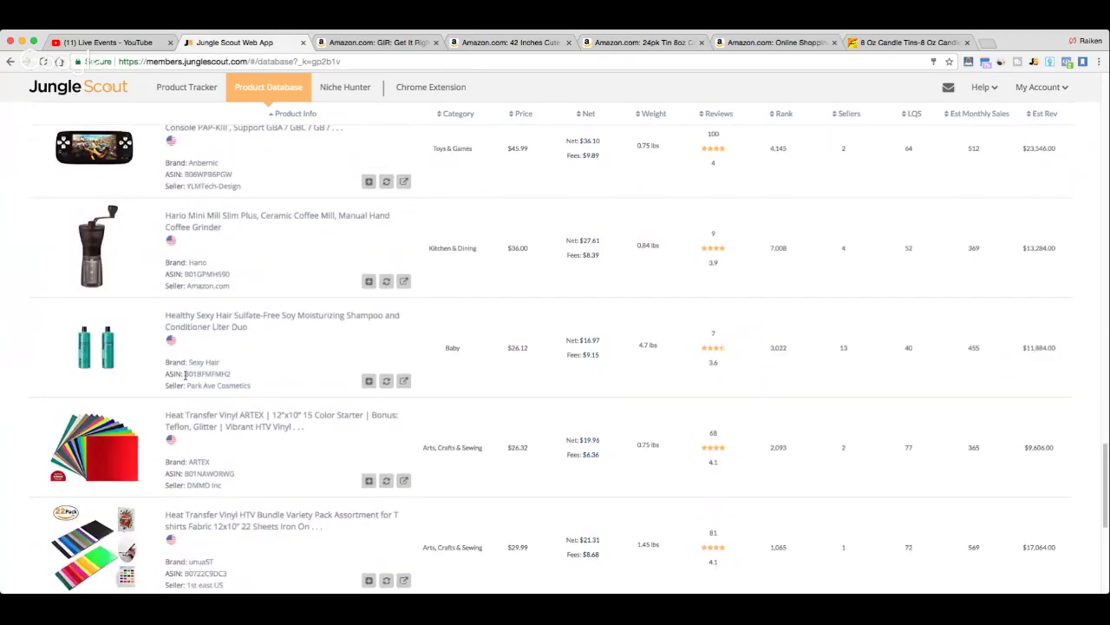
scroll(184, 375, "down", 3)
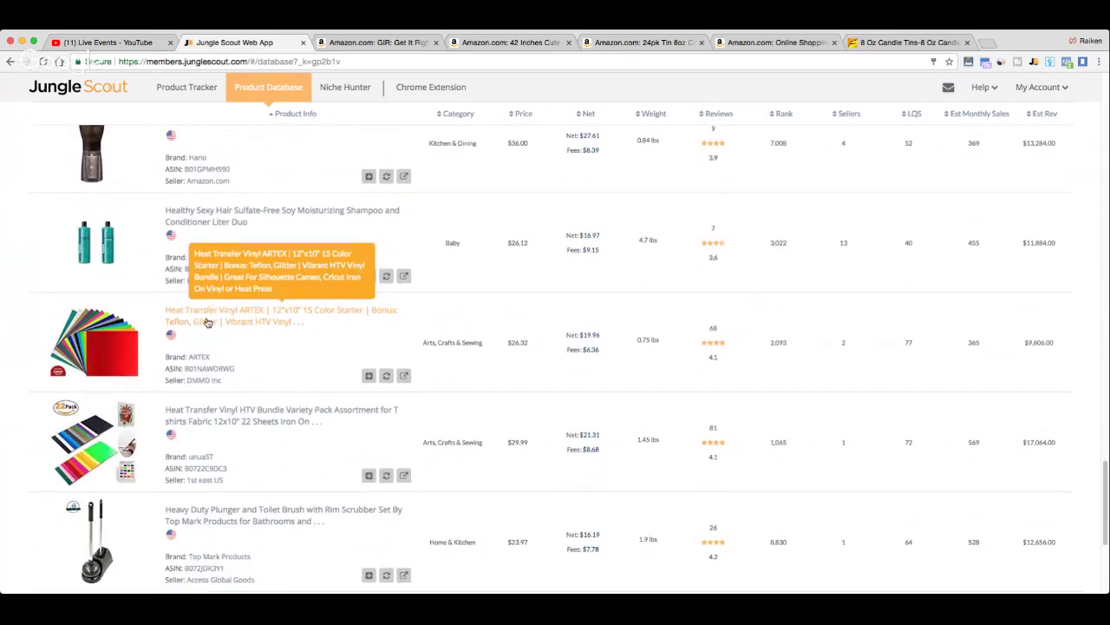
scroll(213, 323, "down", 6)
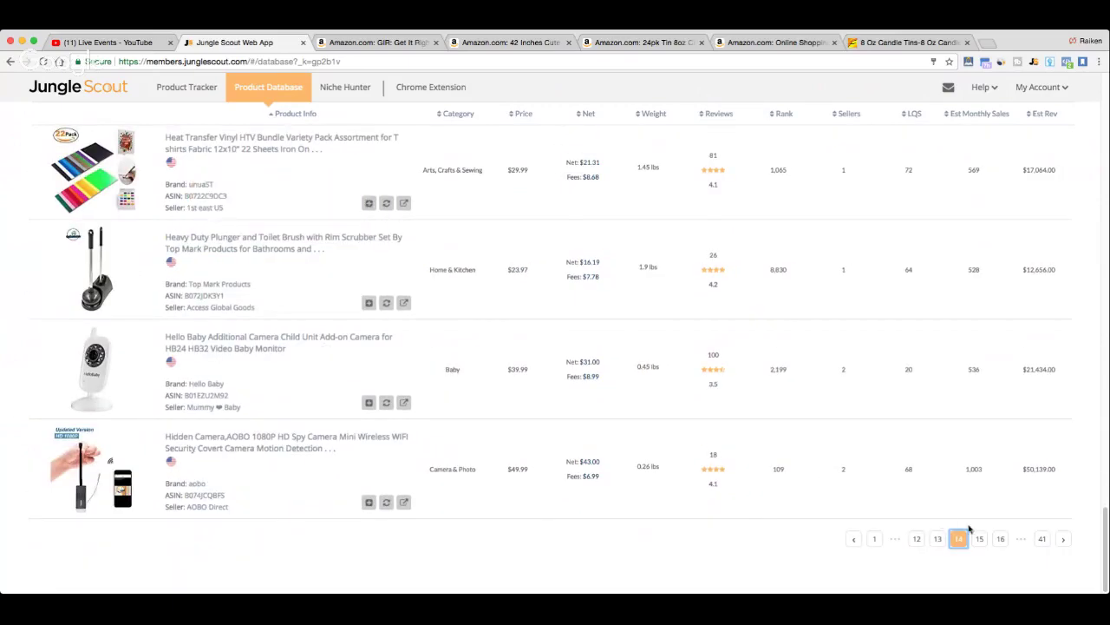
left_click(979, 538)
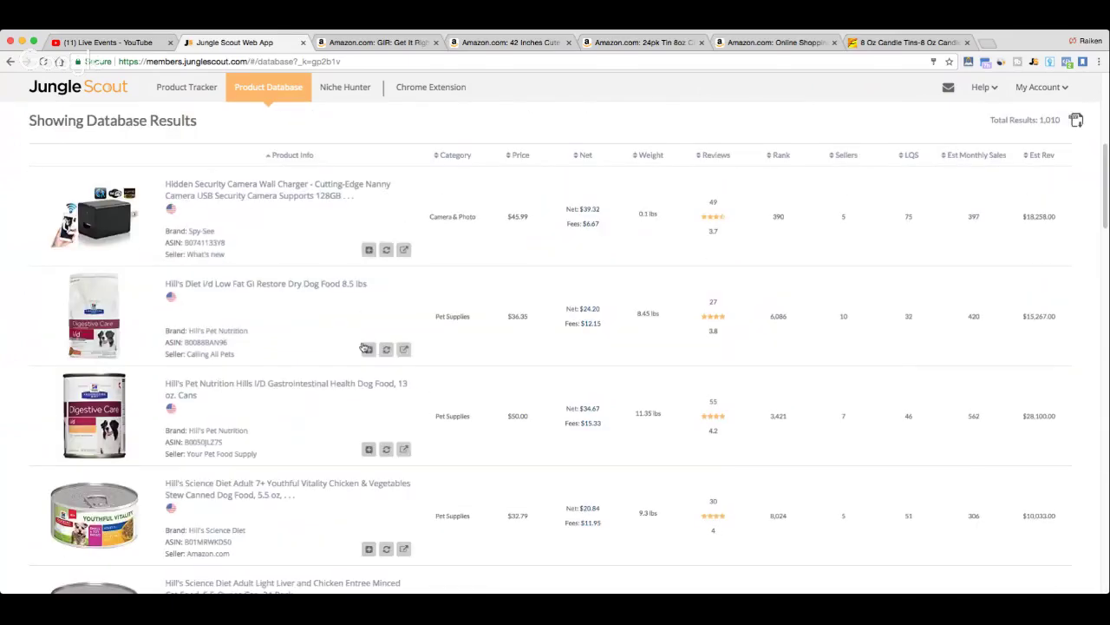
Scan the page 15 products, from the pet foods through the Icona Bay picture frames, and load page 16.
scroll(329, 292, "down", 10)
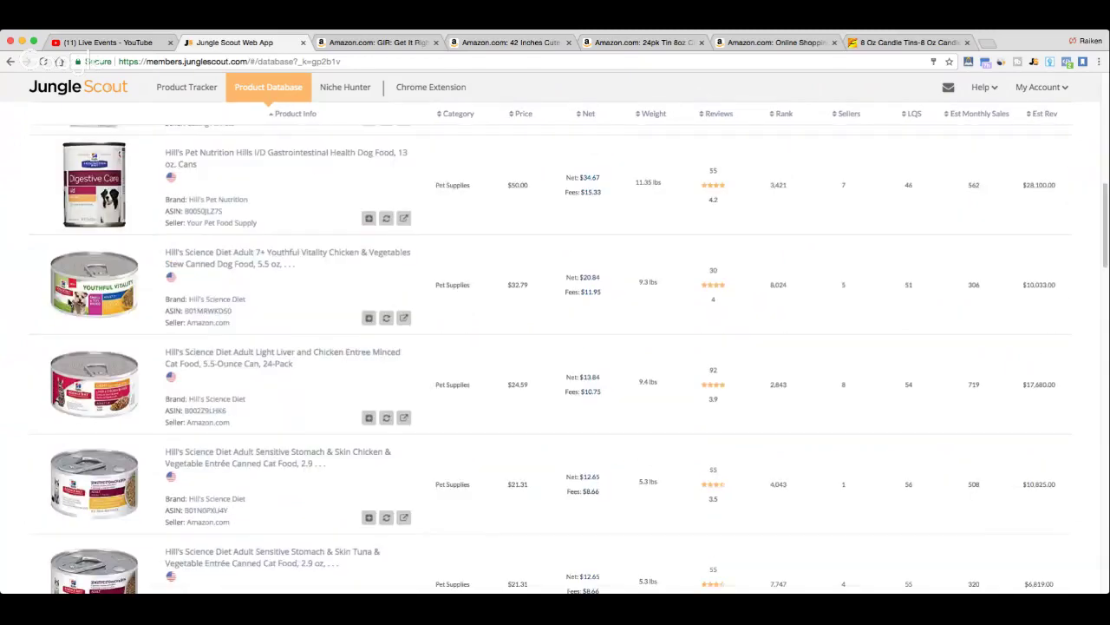
scroll(79, 300, "down", 2)
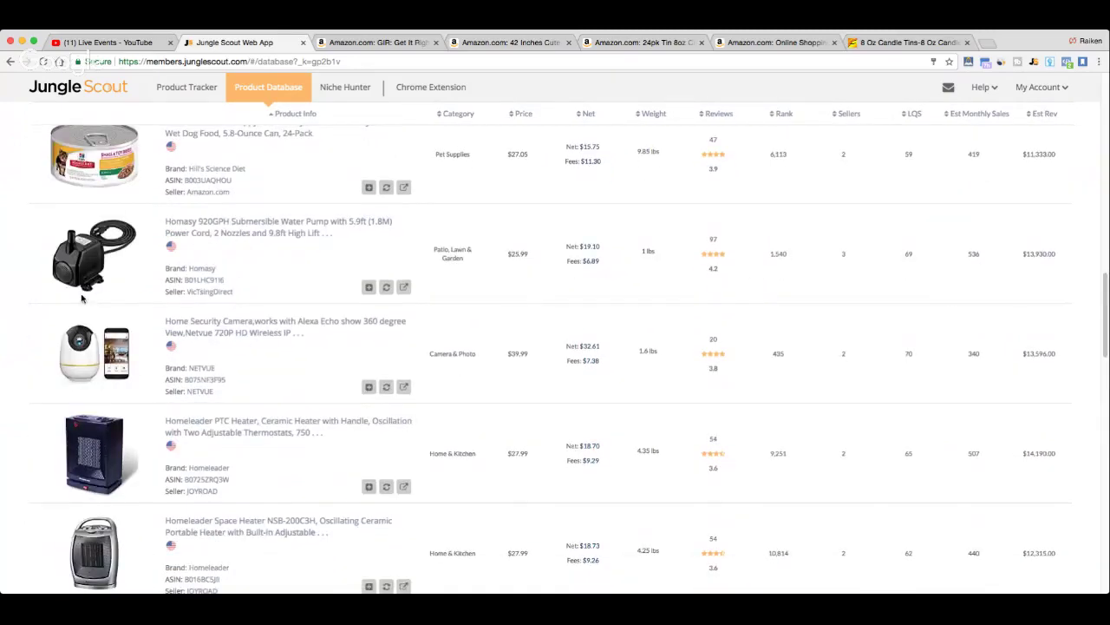
scroll(81, 299, "down", 10)
scroll(117, 315, "down", 2)
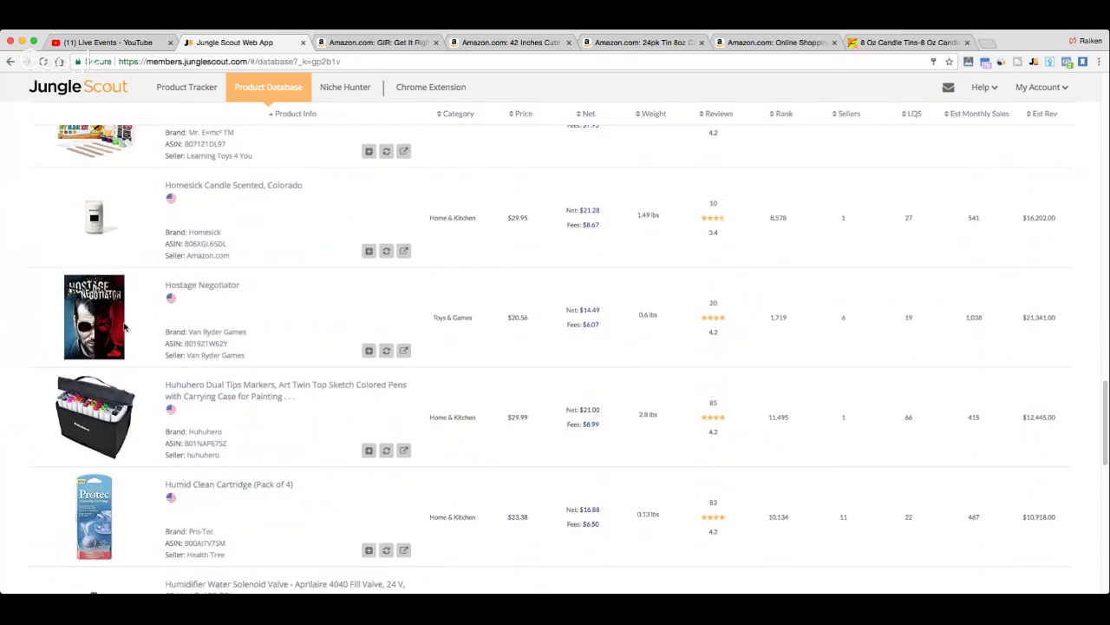
scroll(130, 330, "down", 1)
scroll(197, 354, "down", 3)
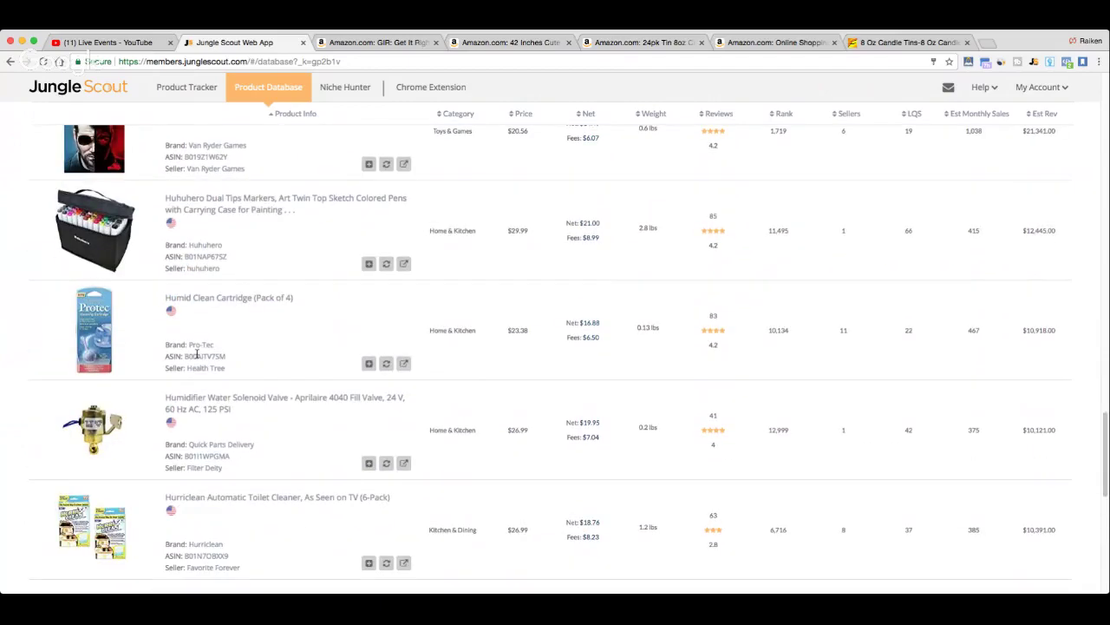
scroll(195, 352, "down", 2)
scroll(192, 350, "down", 3)
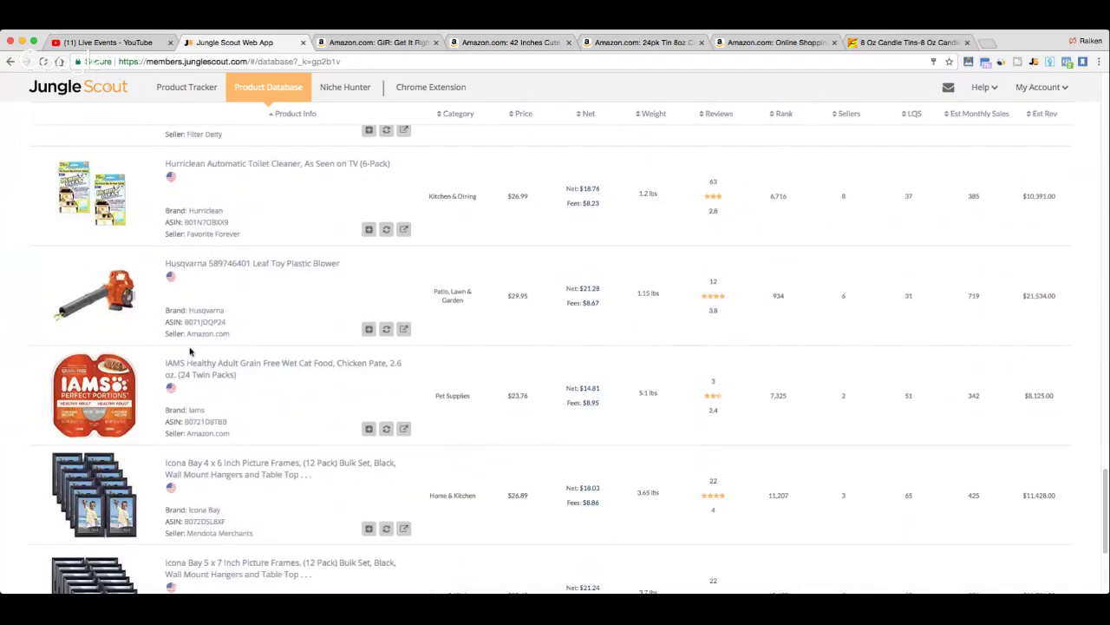
scroll(195, 347, "down", 4)
left_click(979, 539)
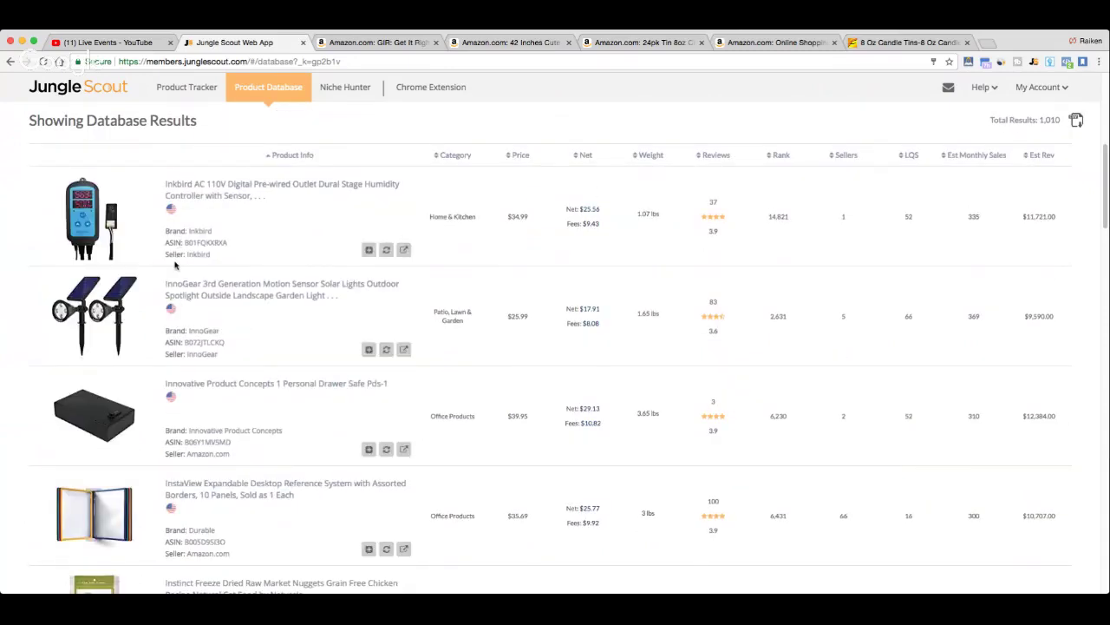
Scan page 16 down to the JPSOR 24pcs Artificial Greenery Fake Ivy Leaves Garland and open its Amazon listing in a separate tab.
scroll(164, 261, "down", 5)
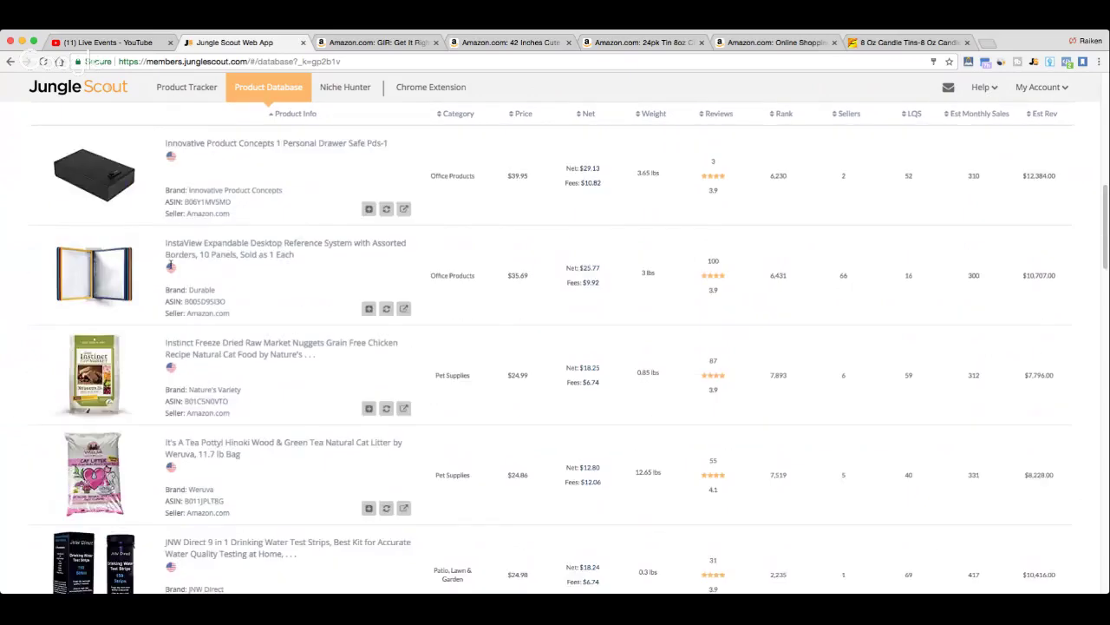
scroll(170, 269, "down", 2)
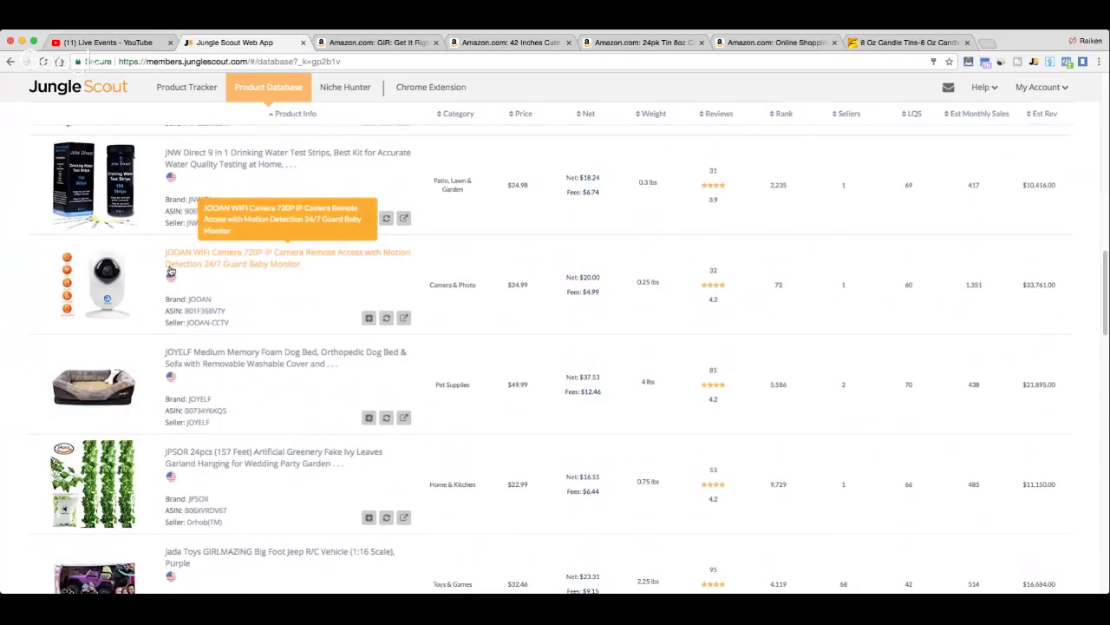
scroll(171, 271, "down", 2)
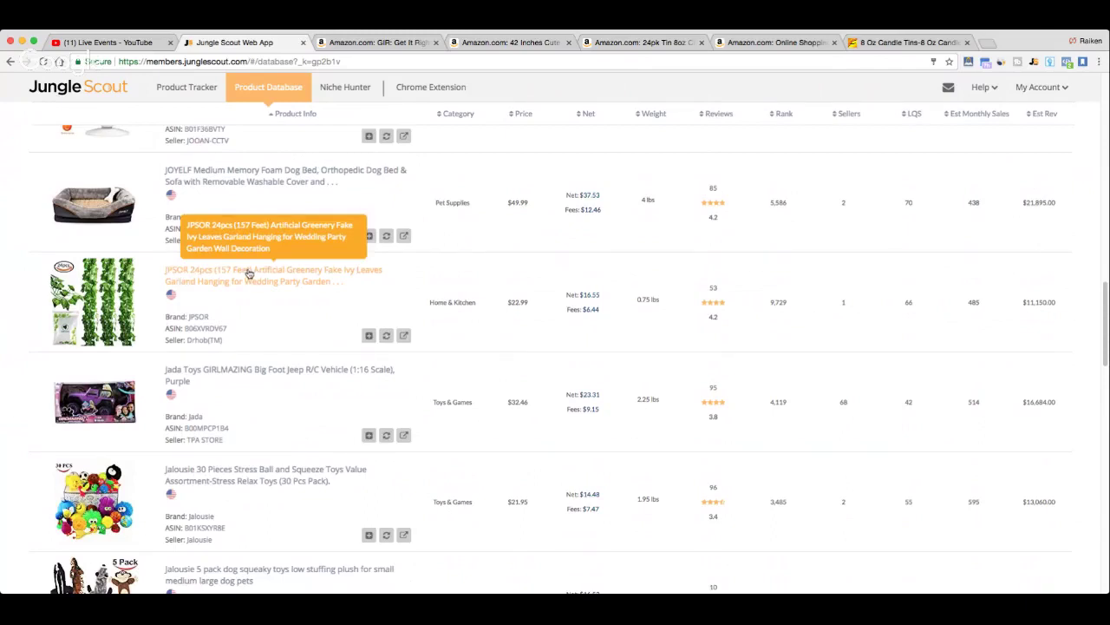
left_click(249, 275)
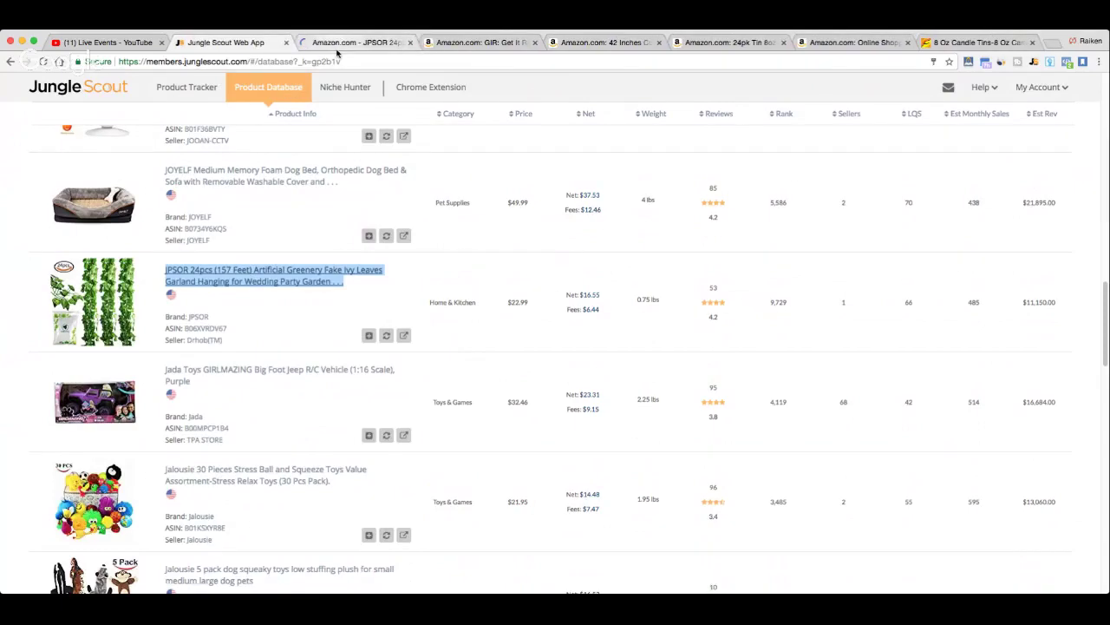
left_click(337, 50)
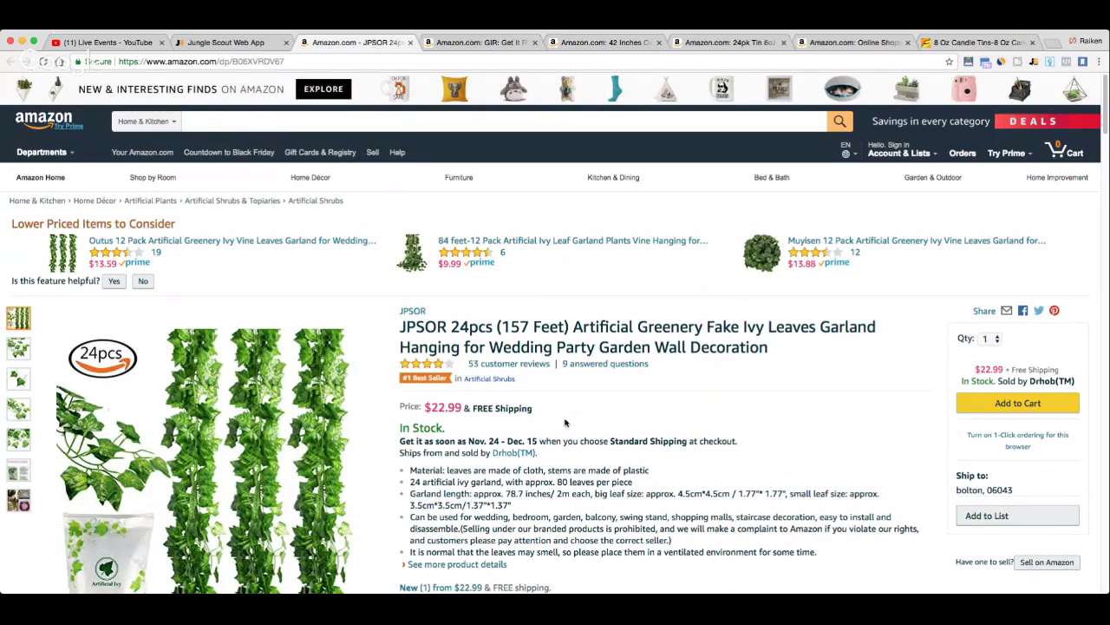
Look over the JPSOR ivy garland listing's description, images and frequently bought together items.
scroll(573, 416, "down", 3)
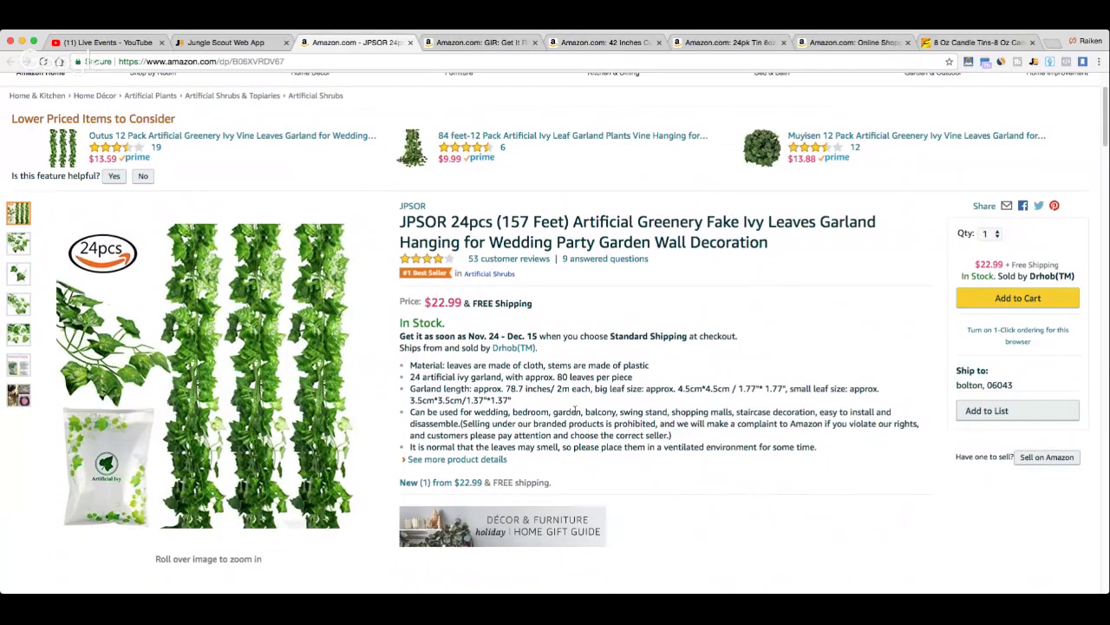
mouse_move(143, 471)
scroll(491, 398, "down", 3)
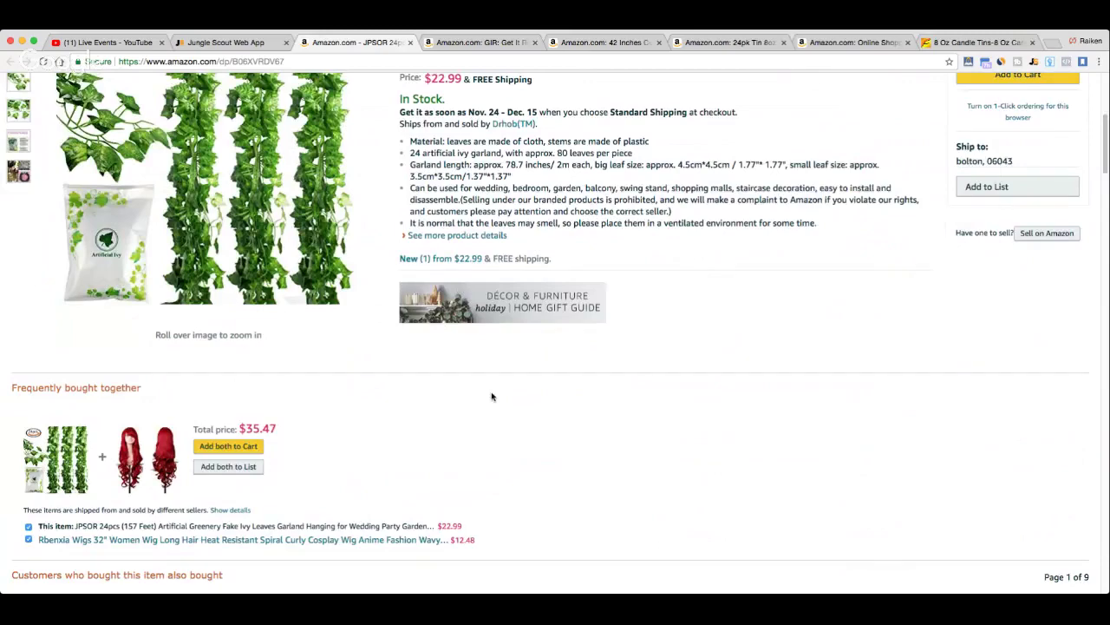
scroll(491, 396, "up", 5)
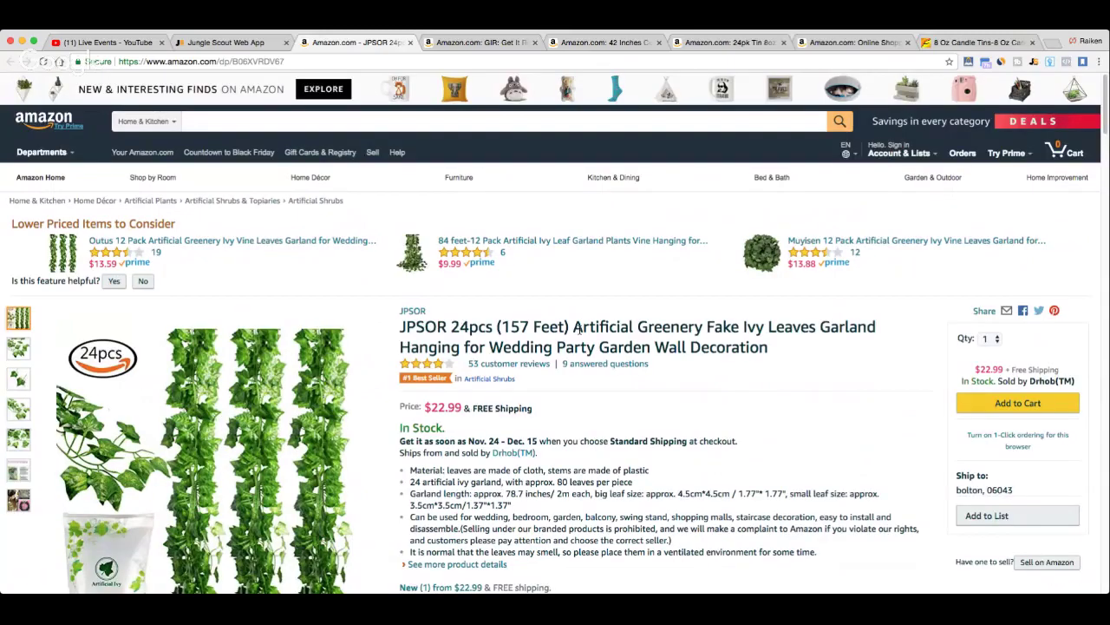
Reuse the GIR silicone lid page to search all Amazon departments for the suggested term "artificial green leaves".
left_click(471, 42)
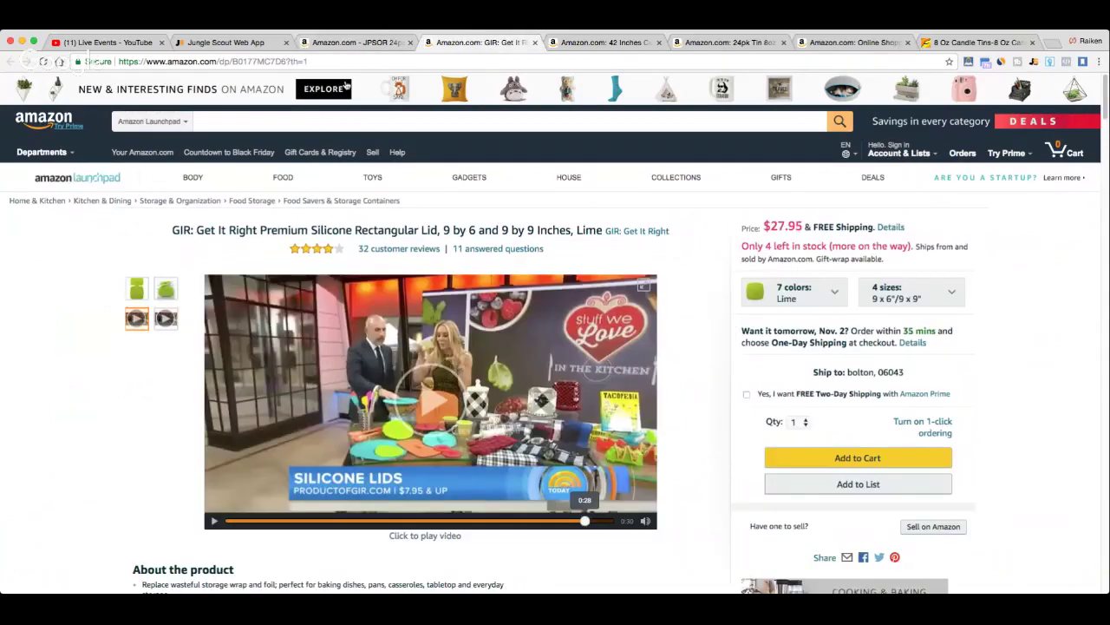
left_click(247, 124)
type("arti")
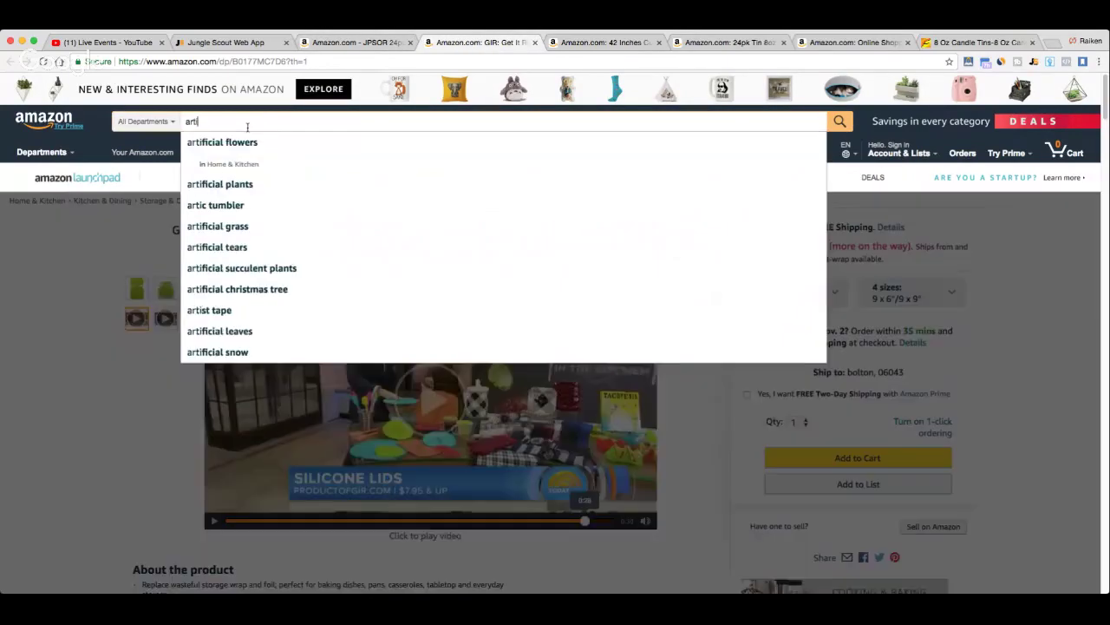
type("ficial green")
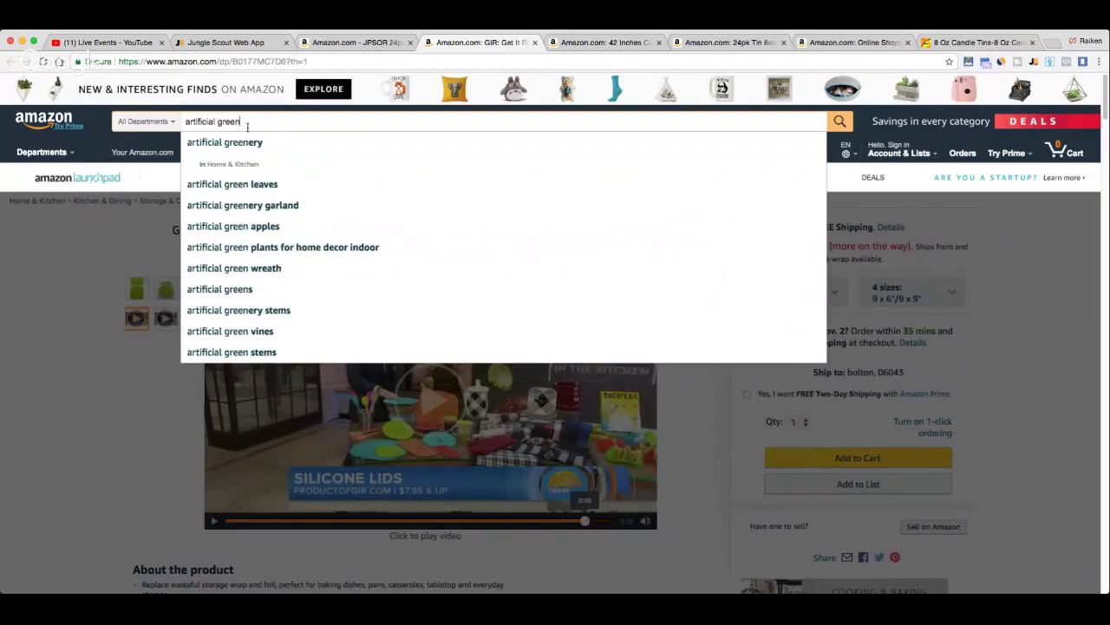
key("Down")
key("Down")
key("Down")
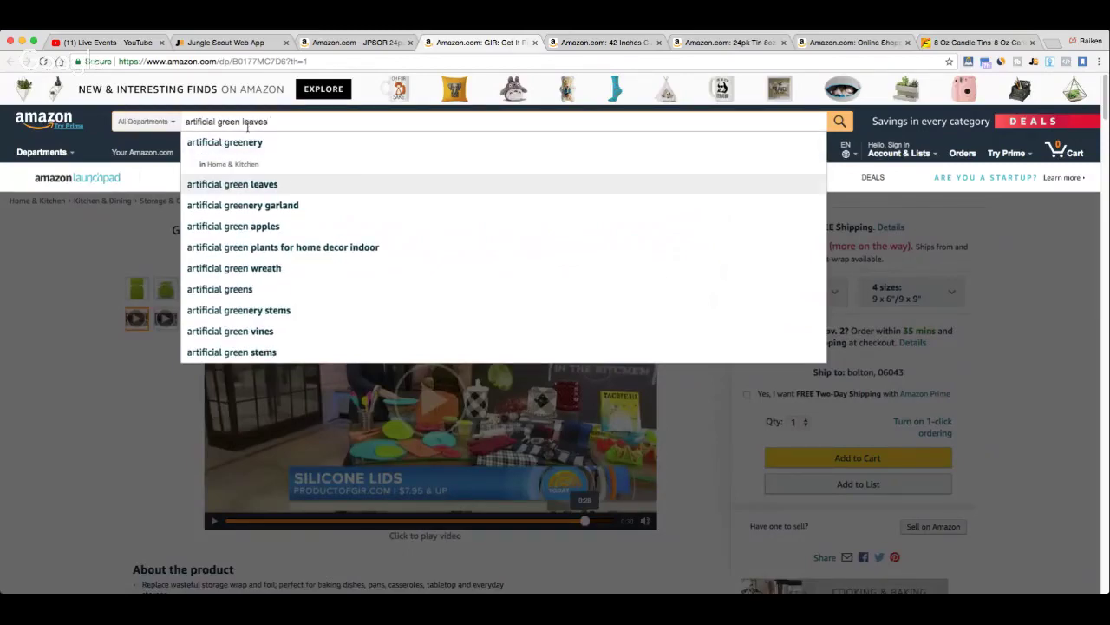
key("Return")
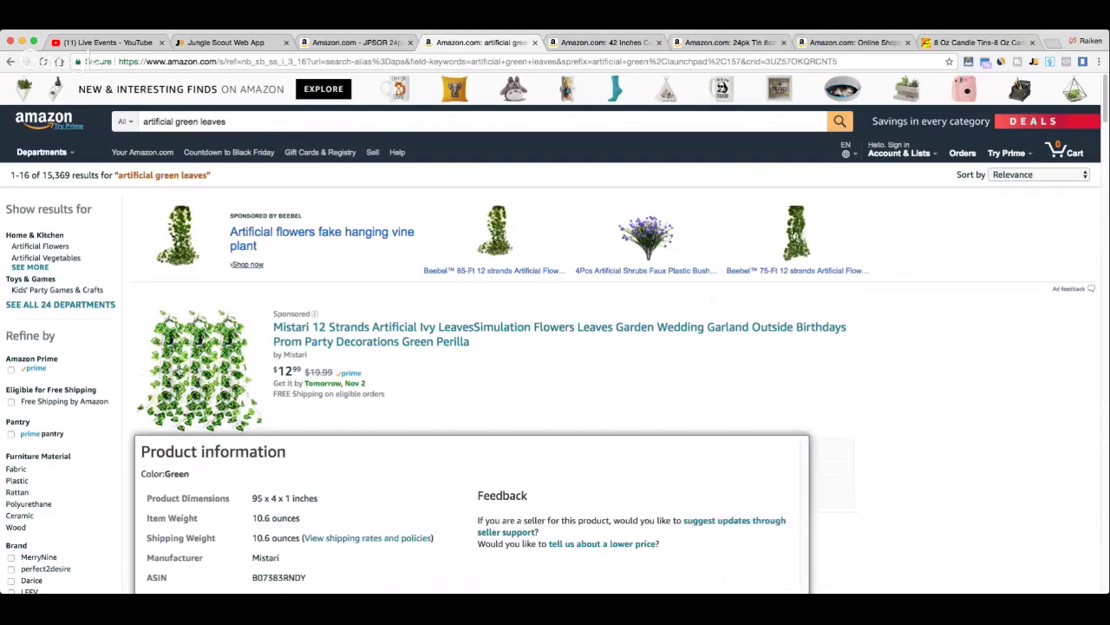
Look through the Amazon results for "artificial green leaves", checking the products' prices, review counts, sales ranks and sellers.
scroll(343, 341, "down", 2)
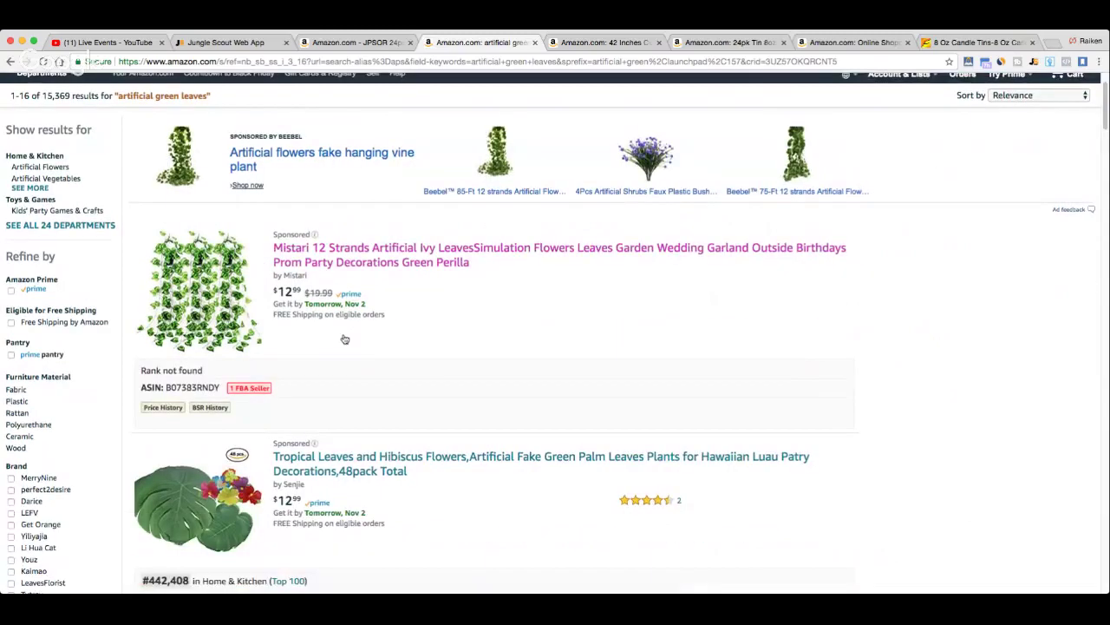
scroll(339, 351, "down", 4)
scroll(339, 356, "down", 1)
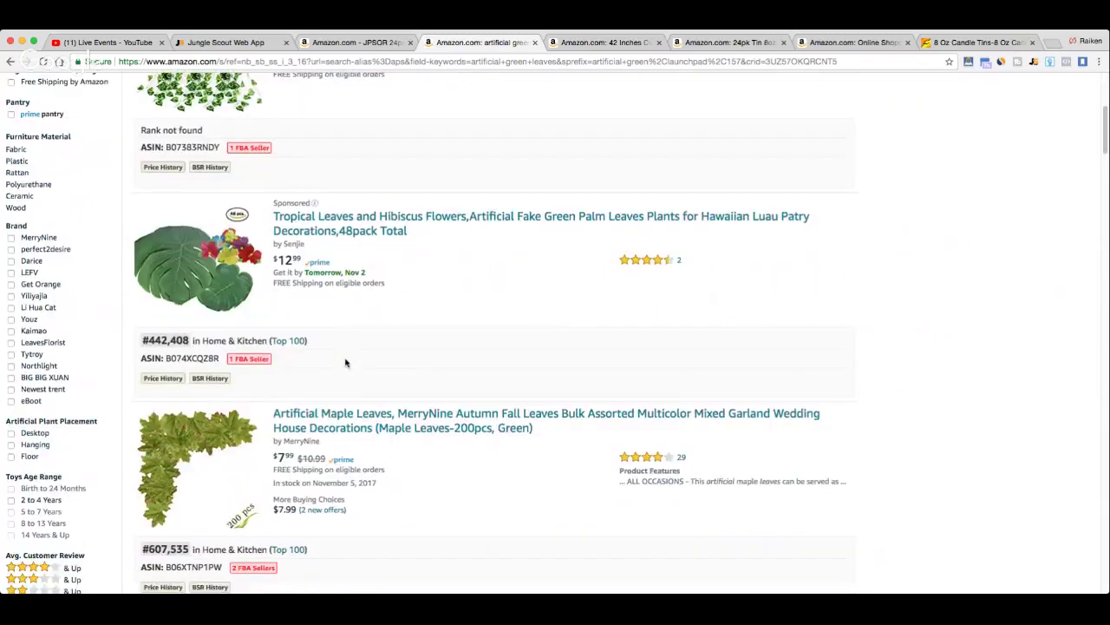
scroll(264, 310, "down", 2)
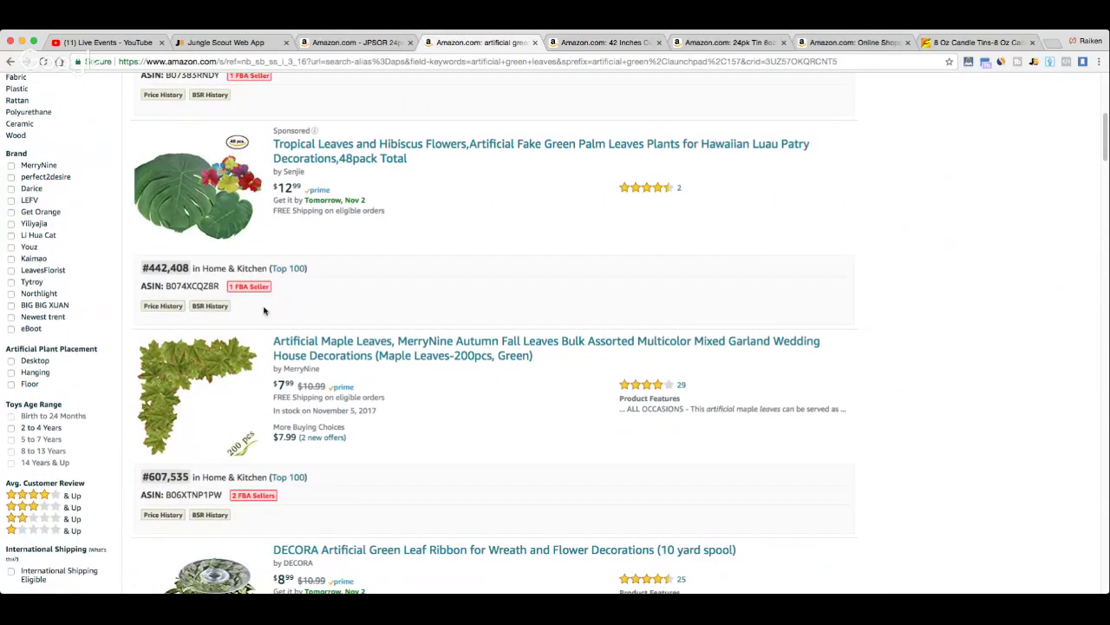
scroll(264, 310, "down", 5)
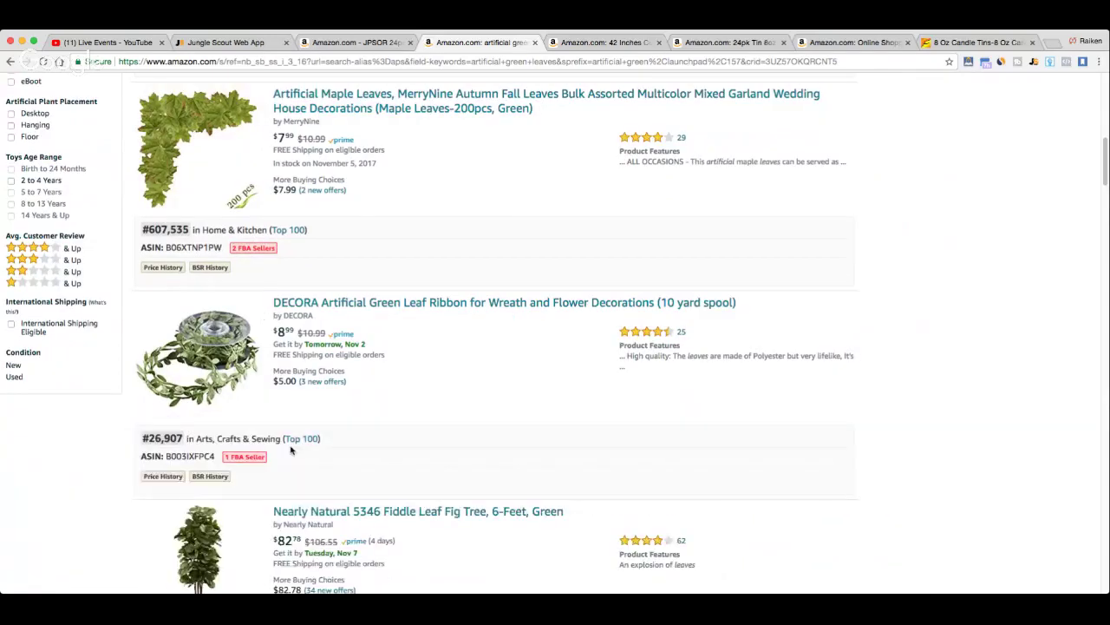
scroll(291, 449, "down", 5)
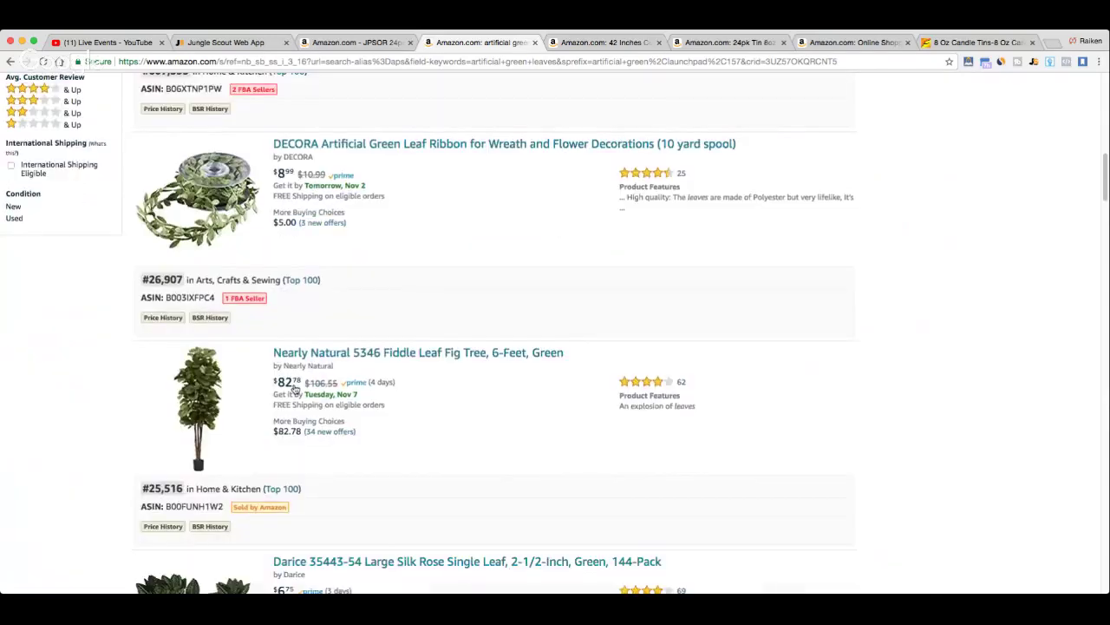
scroll(289, 388, "down", 4)
scroll(281, 389, "down", 10)
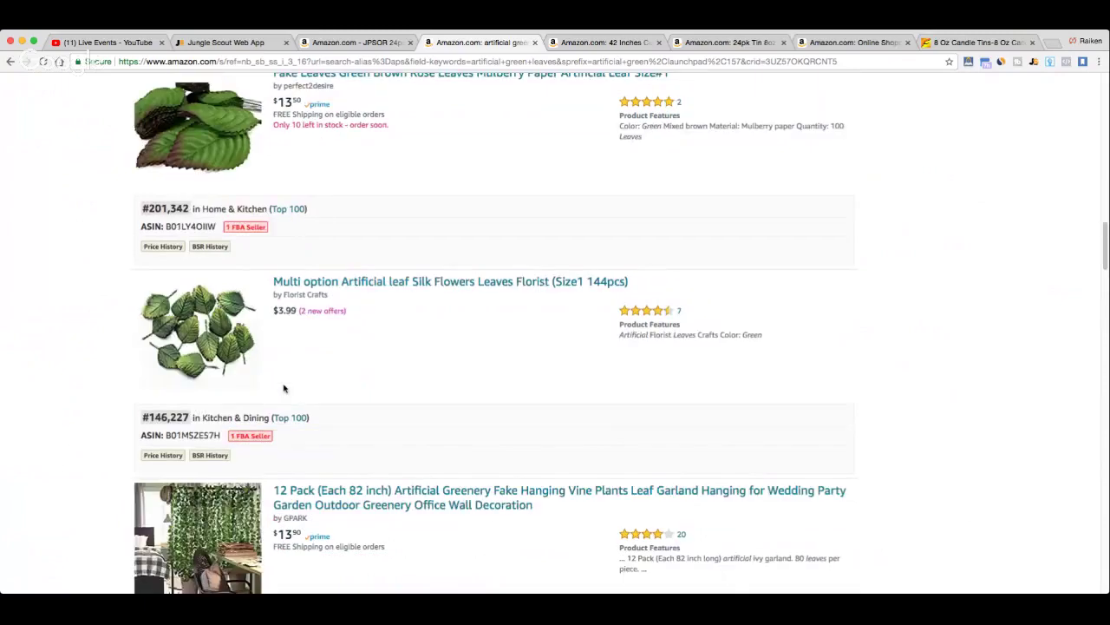
scroll(281, 387, "down", 4)
scroll(422, 265, "up", 20)
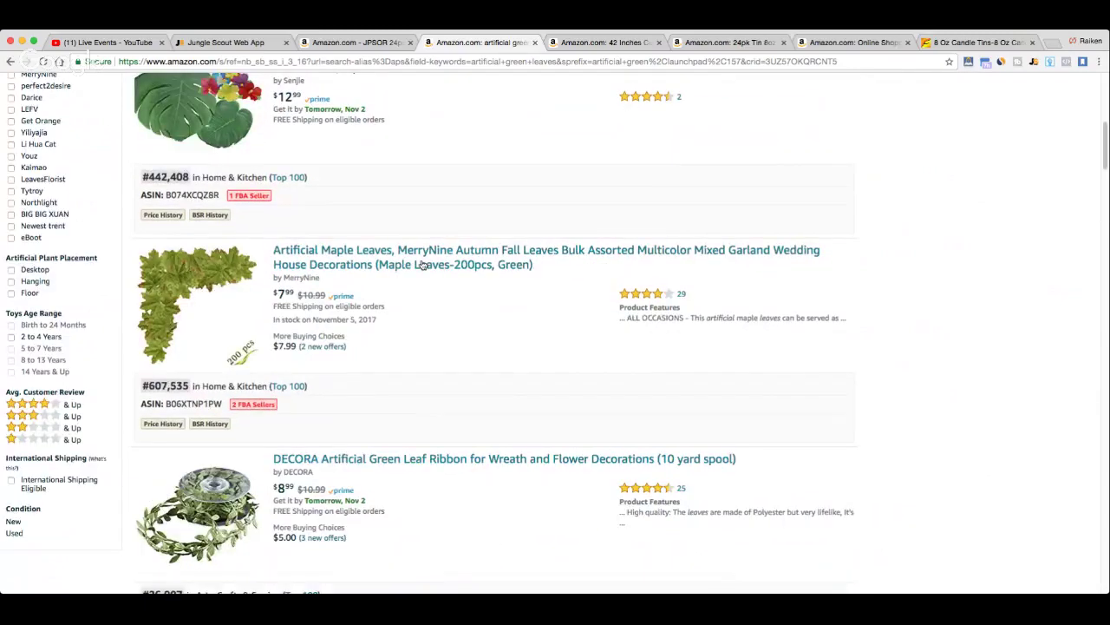
scroll(423, 265, "up", 6)
Recheck the JPSOR ivy garland listing, then close it and the artificial green leaves search results.
left_click(356, 42)
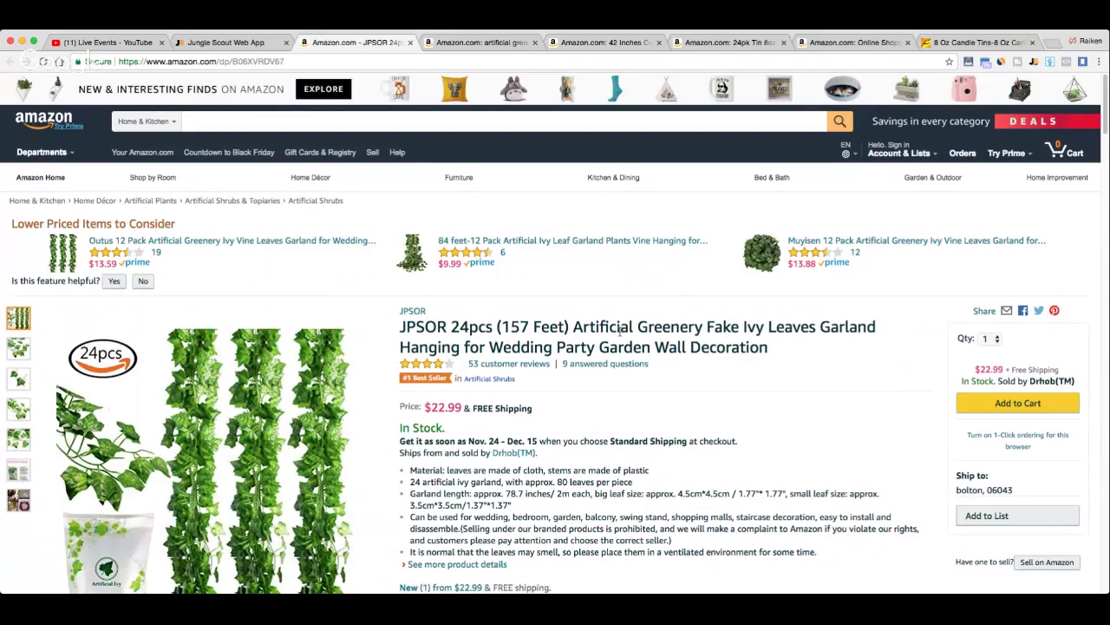
scroll(538, 339, "down", 1)
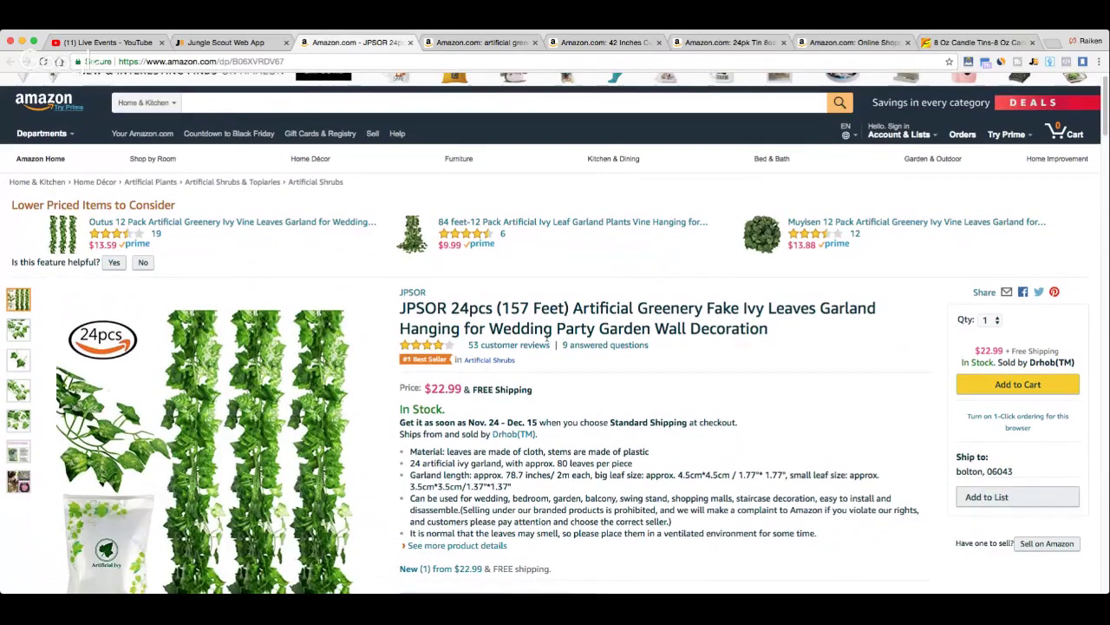
mouse_move(267, 408)
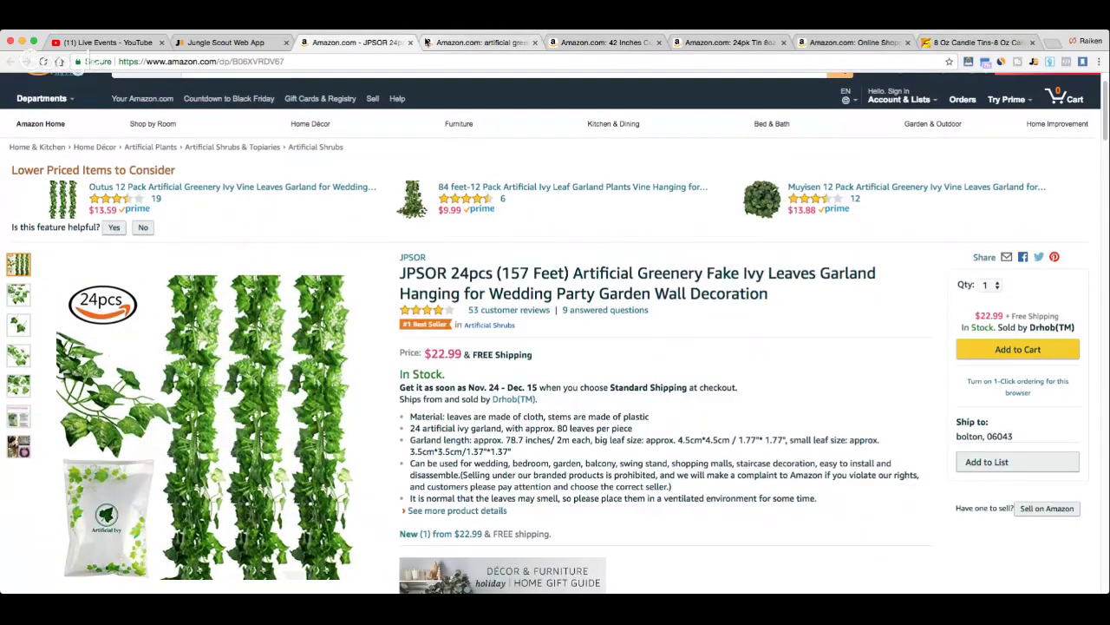
key("super+w")
key("super+w")
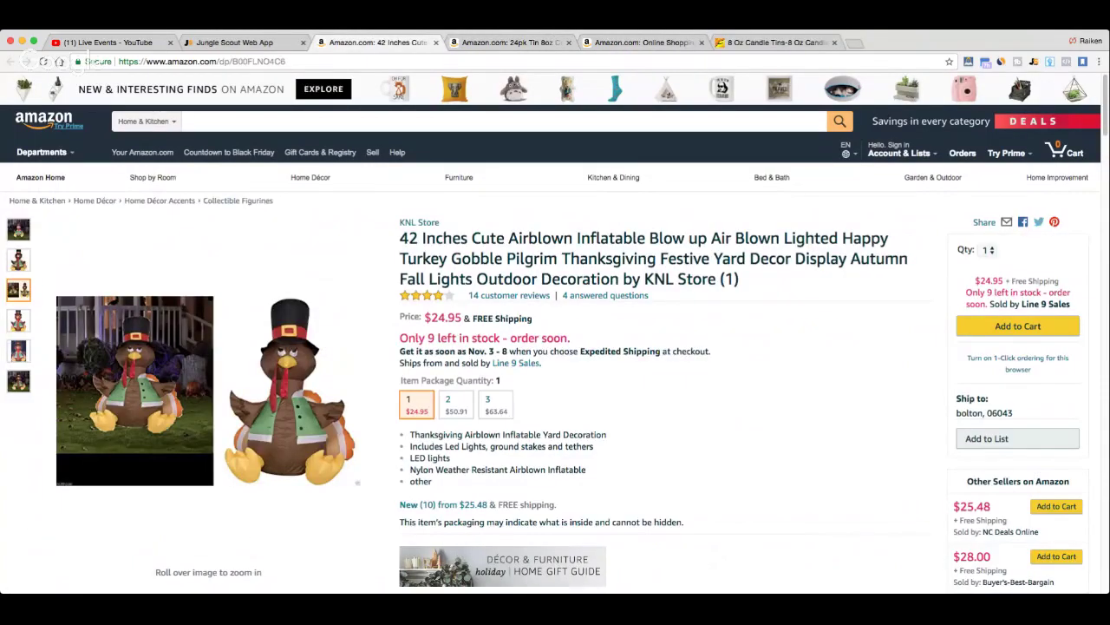
Return to the Jungle Scout product database, review the selected filter options and load page 17 of the results.
key("super+alt+Left")
scroll(138, 424, "down", 3)
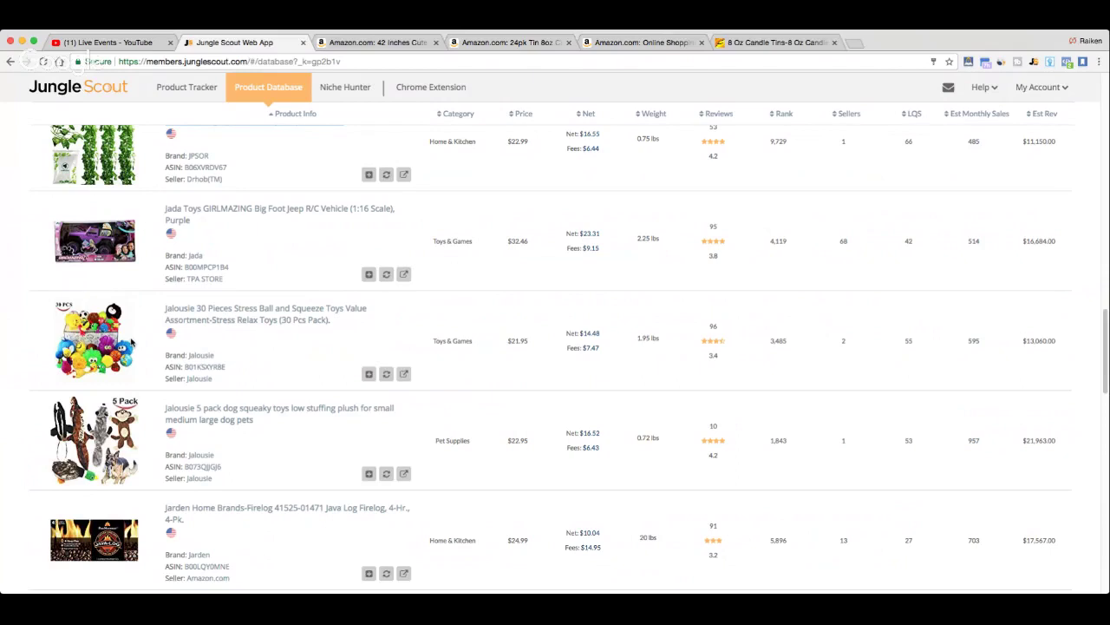
left_click_drag(1105, 382, 1106, 82)
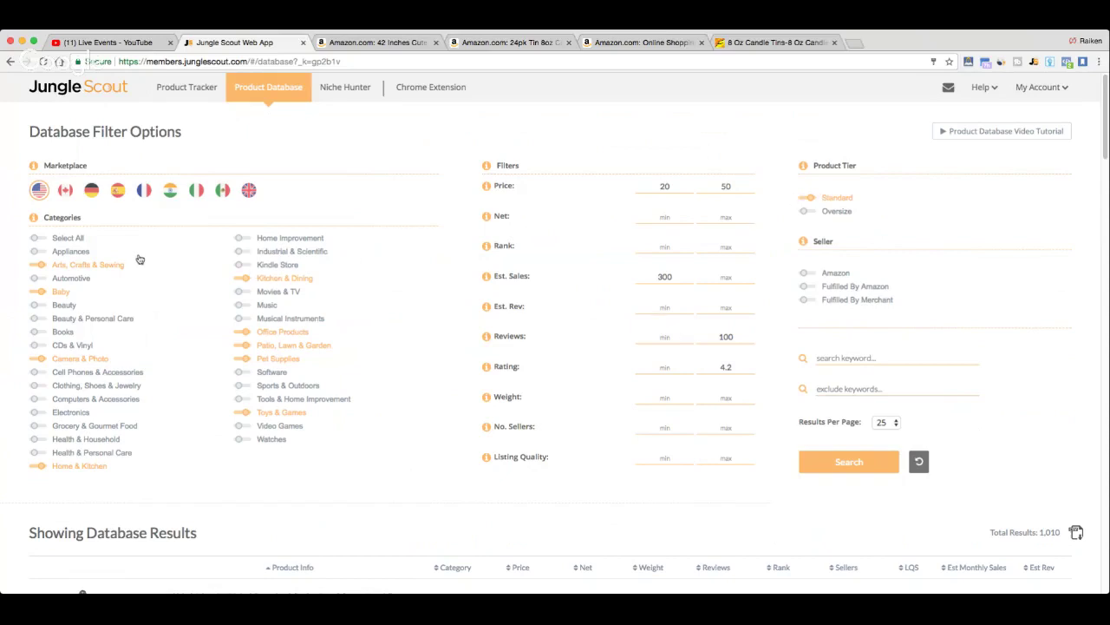
scroll(105, 251, "down", 5)
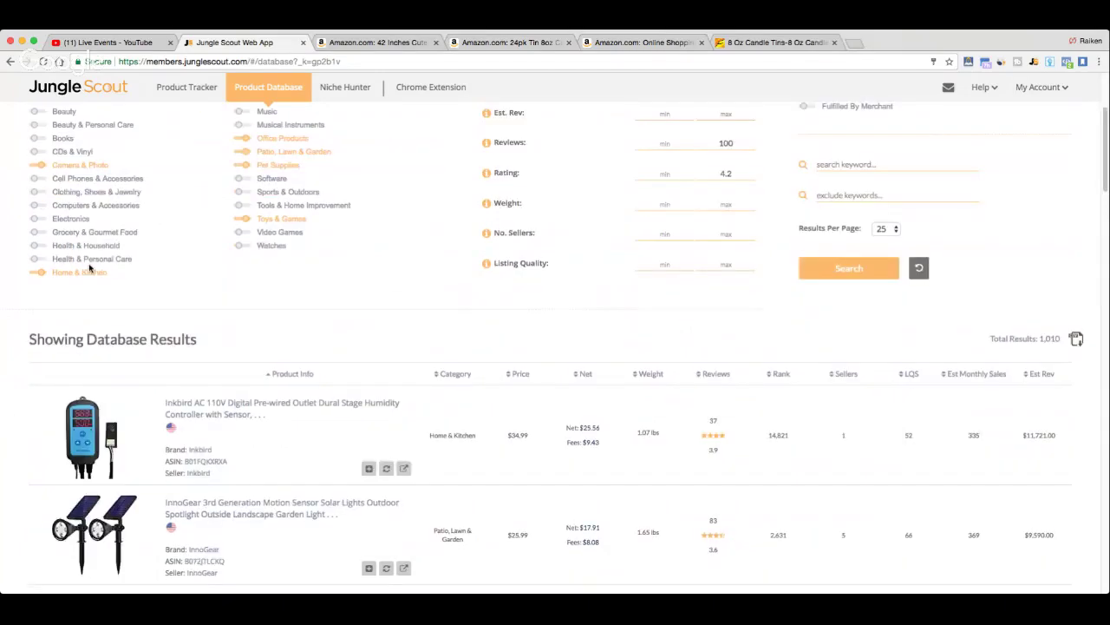
left_click_drag(1104, 159, 1104, 555)
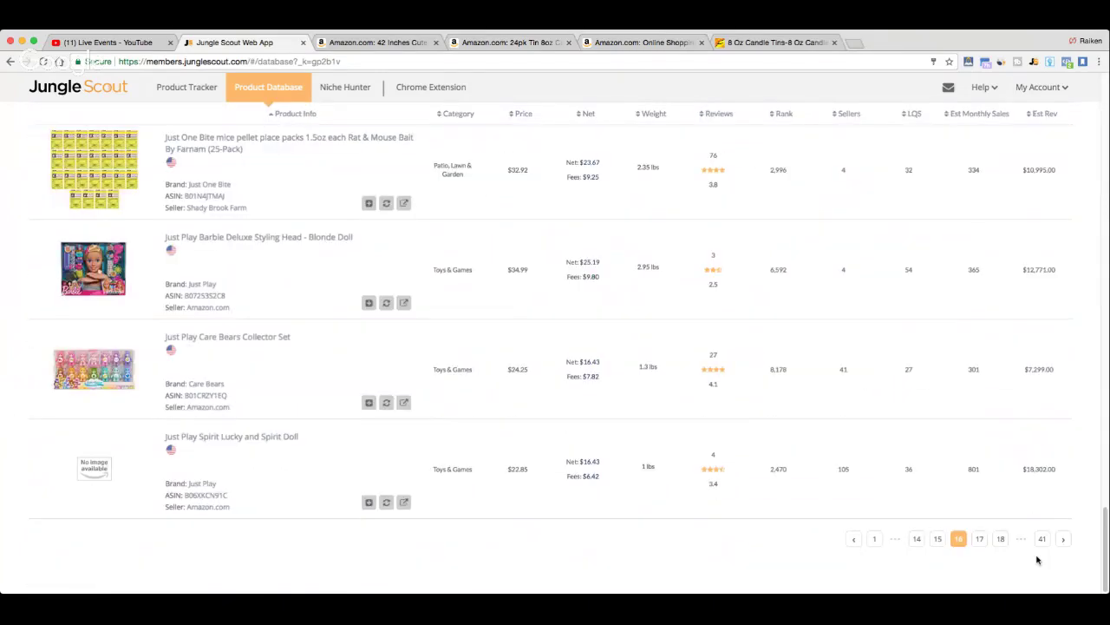
left_click(981, 538)
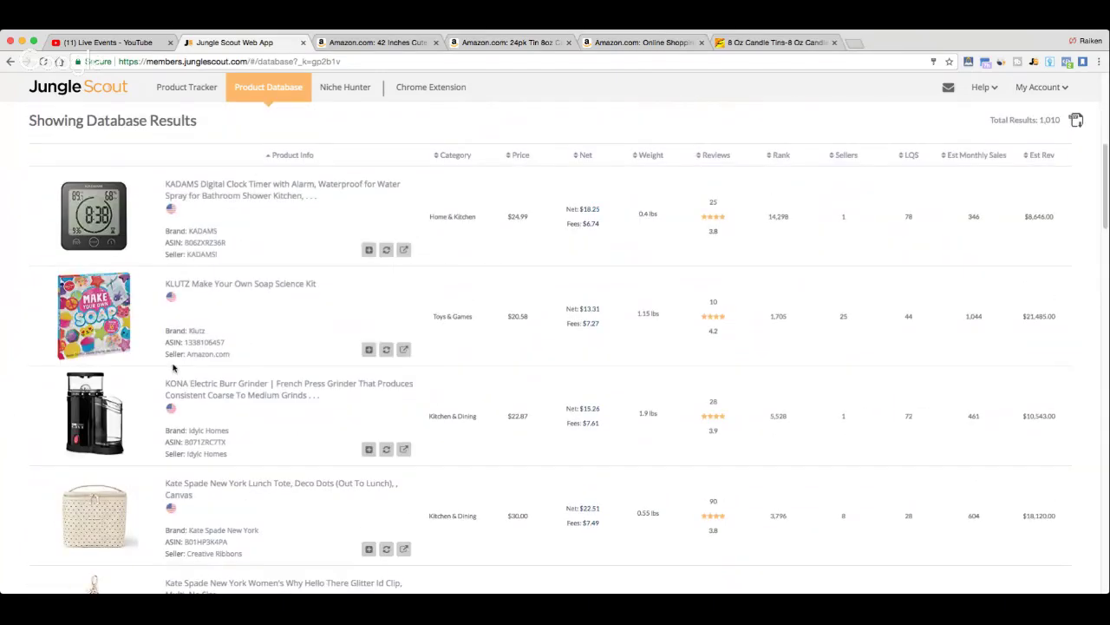
Scan page 17 down to the Kim-Onni Foot Pads, view their Amazon listing in a separate tab and return to the Jungle Scout results.
scroll(115, 301, "down", 3)
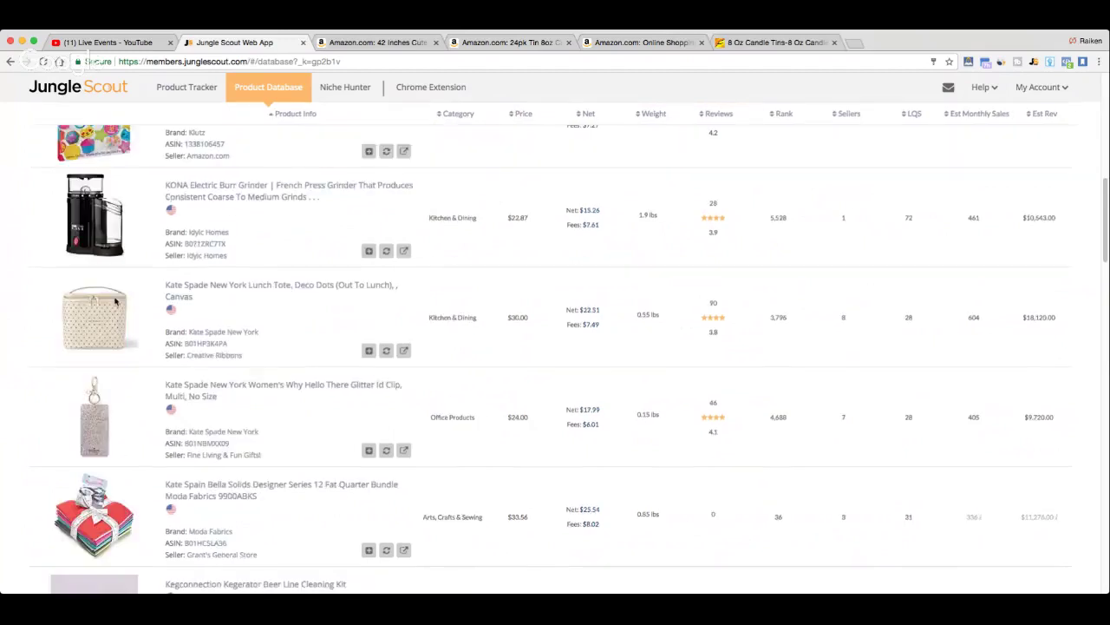
scroll(114, 327, "down", 1)
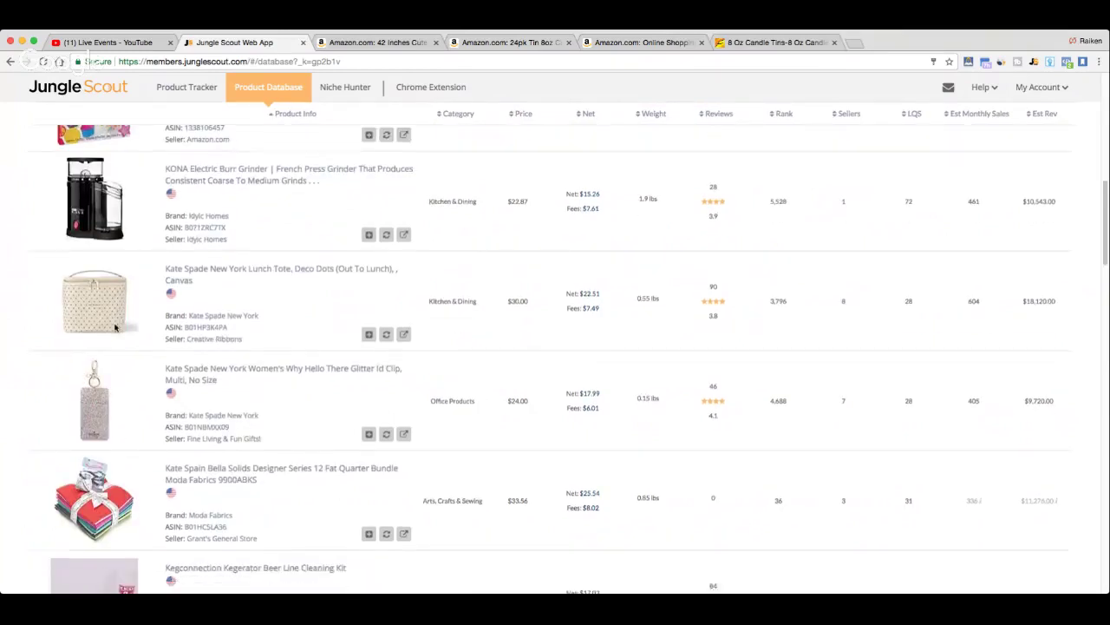
scroll(115, 327, "down", 3)
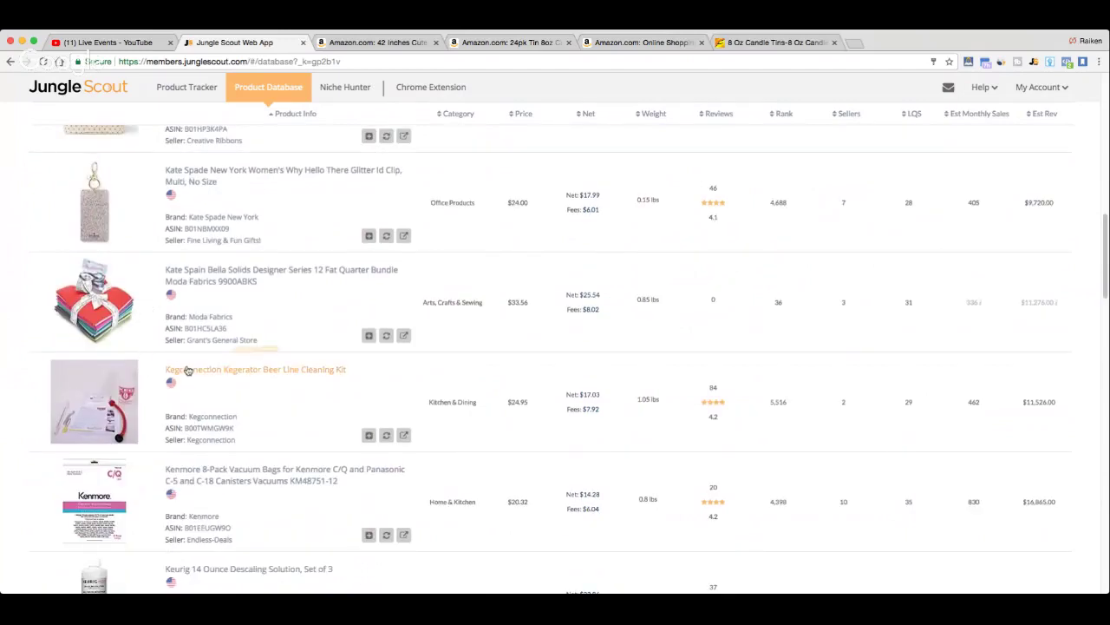
scroll(198, 369, "down", 2)
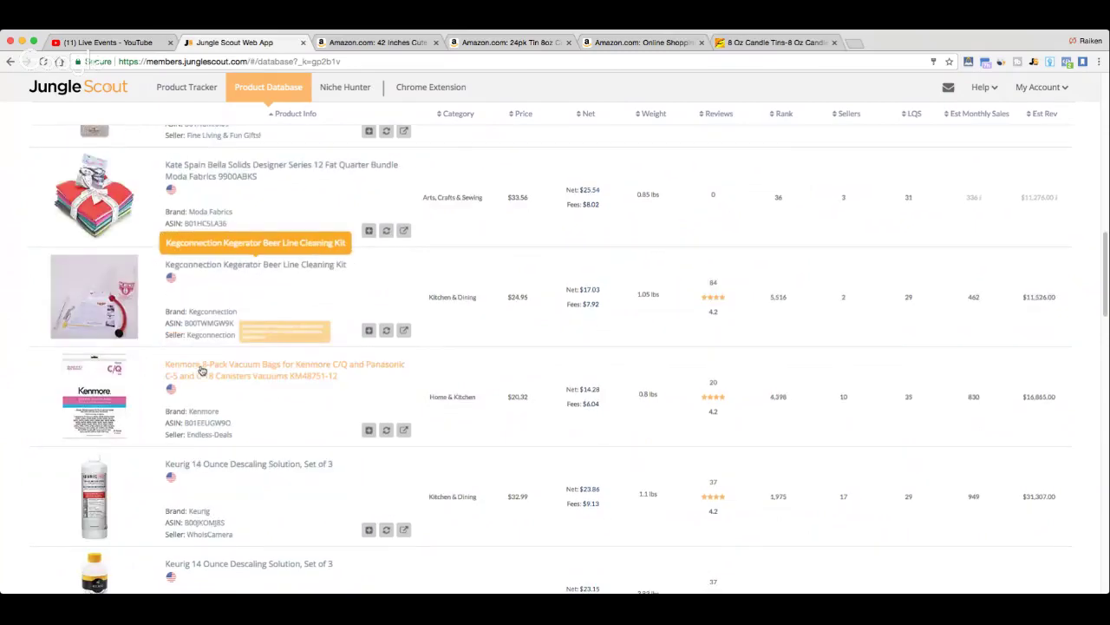
scroll(199, 373, "down", 9)
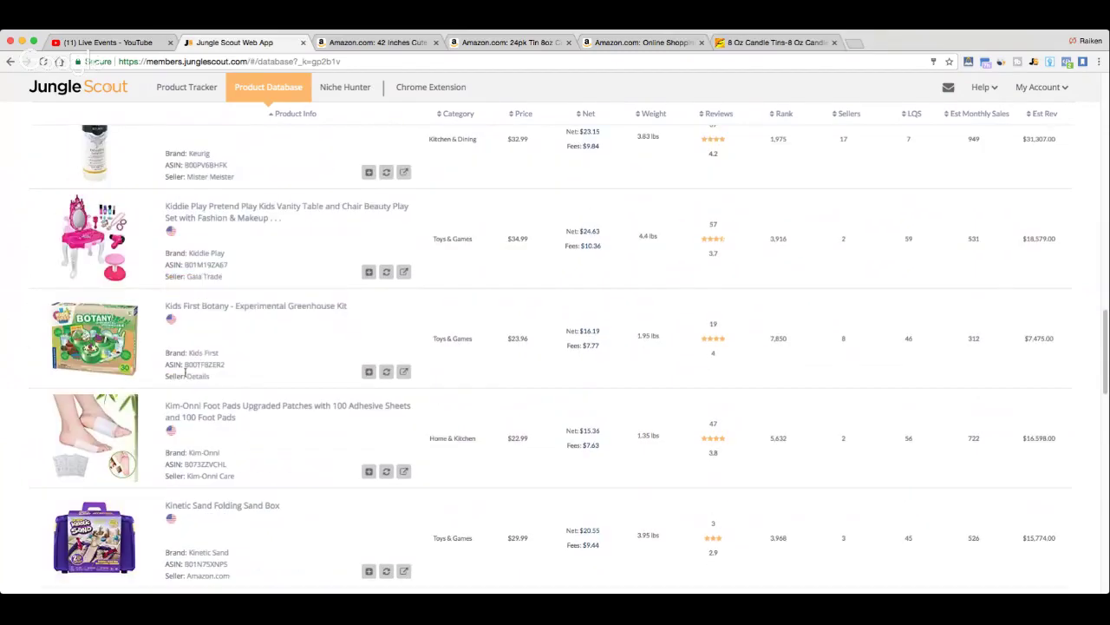
triple_click(198, 406)
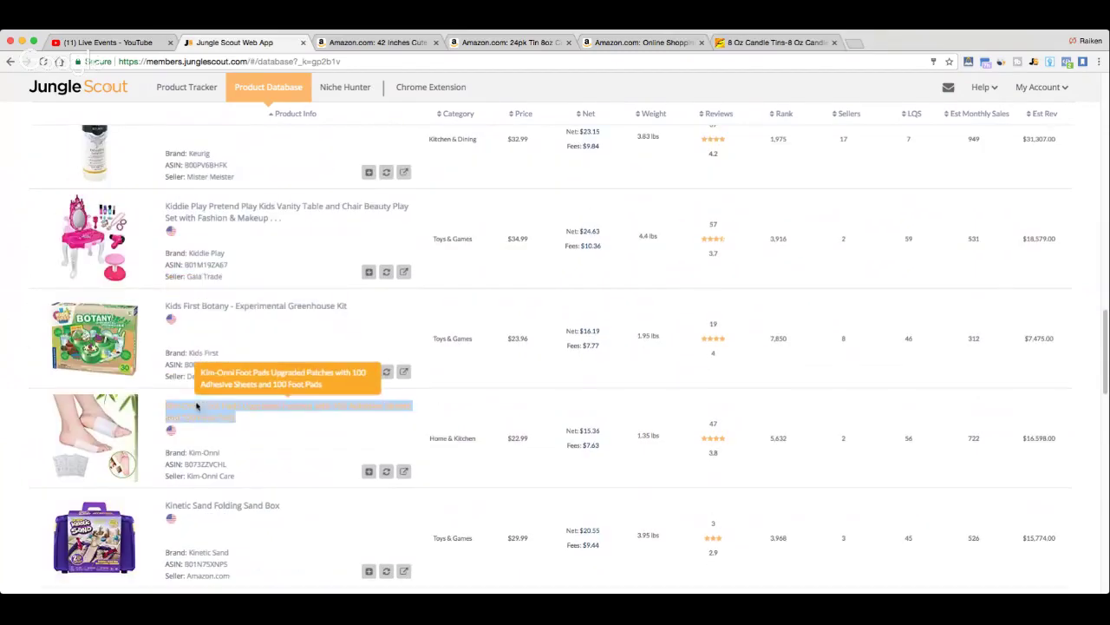
left_click(357, 45)
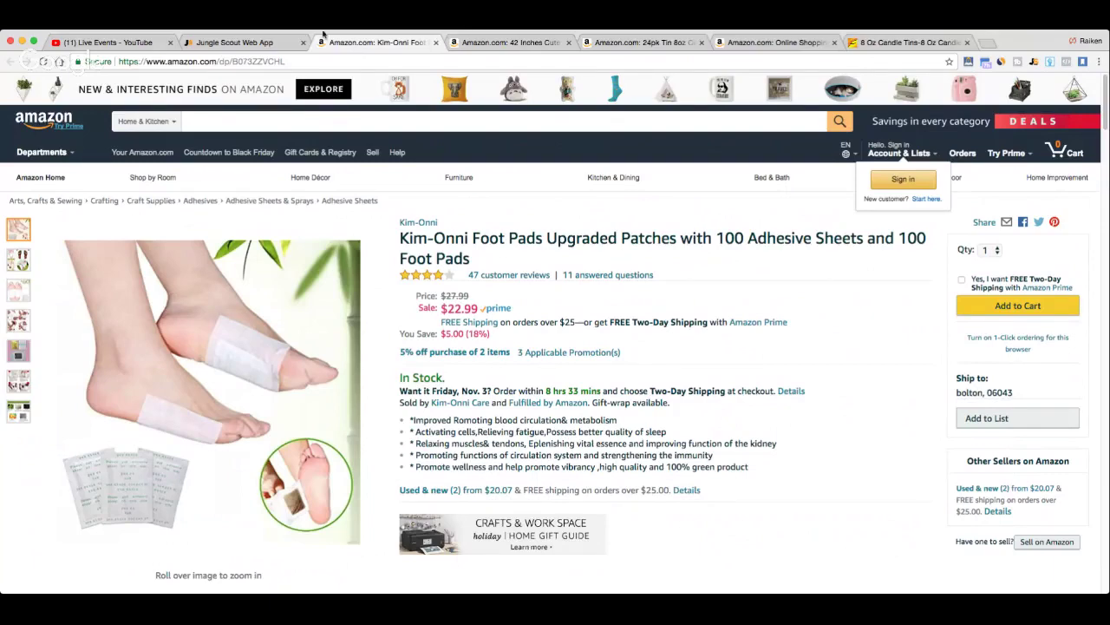
left_click(245, 43)
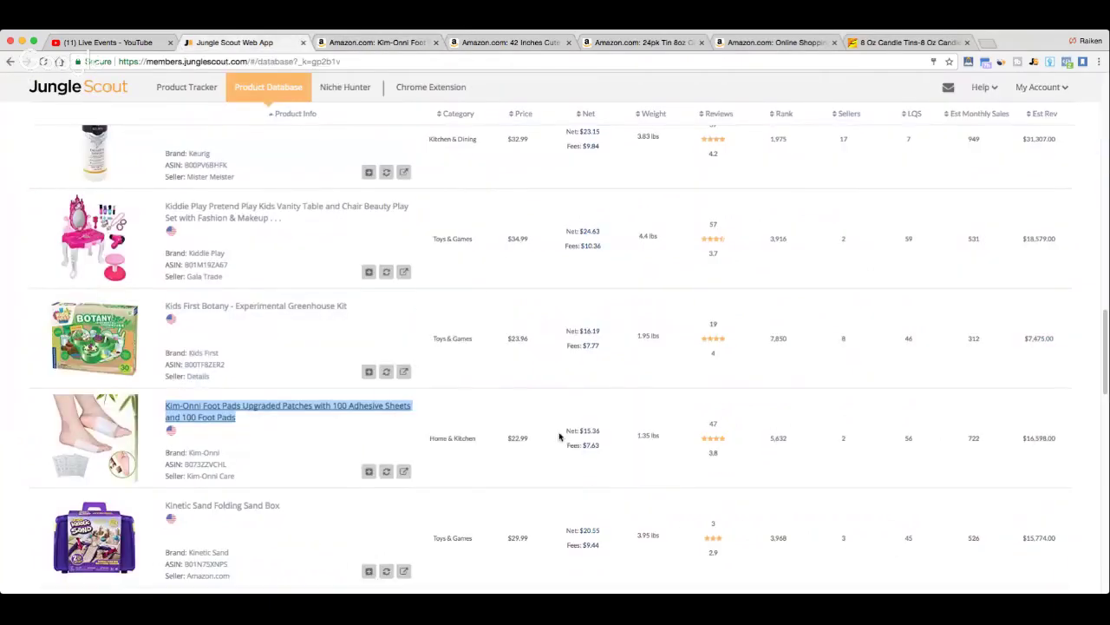